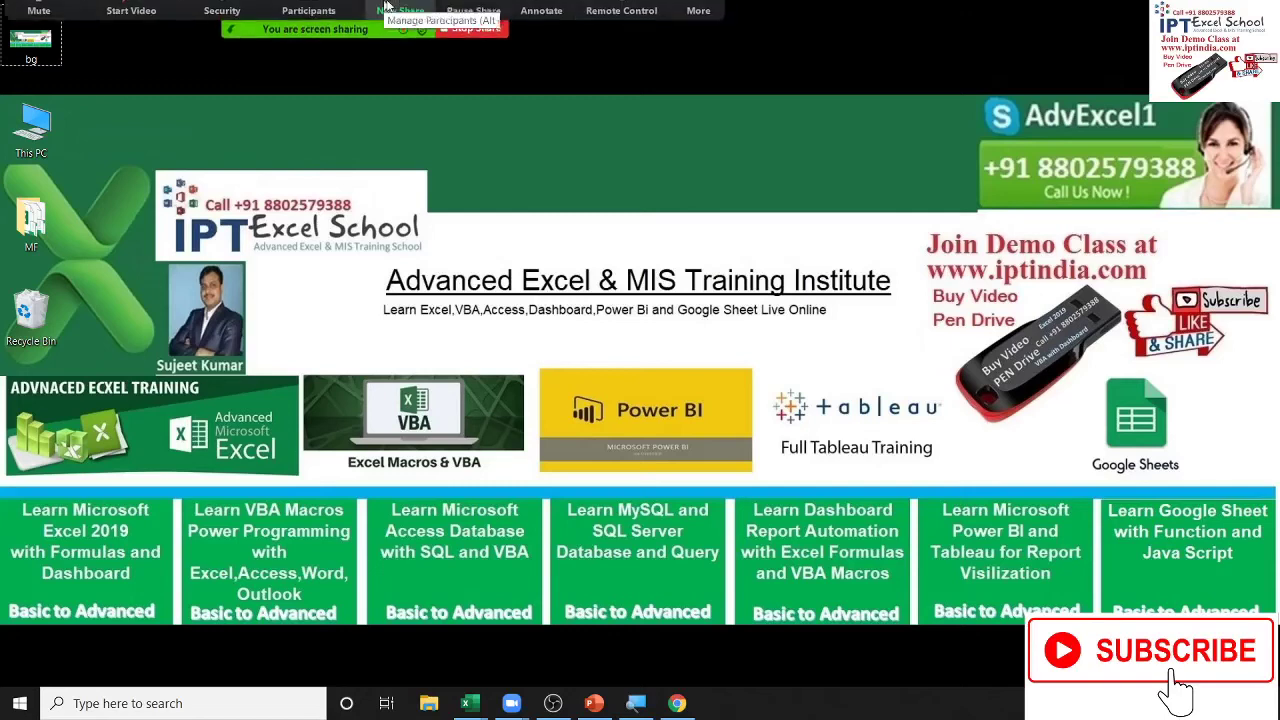
Open and then close the Zoom More screen-sharing options menu.
click(698, 22)
click(754, 88)
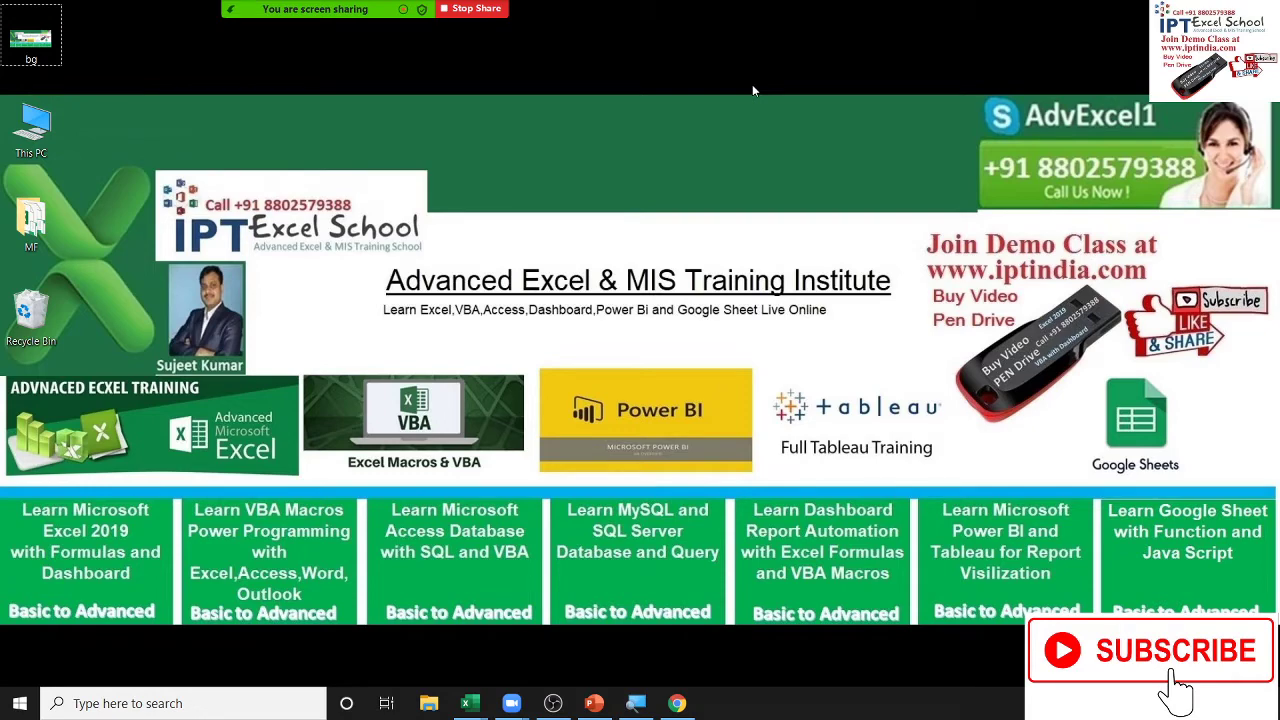
Switch to the Map-Data workbook and select the MRP header cell F1.
mouse_move(462, 703)
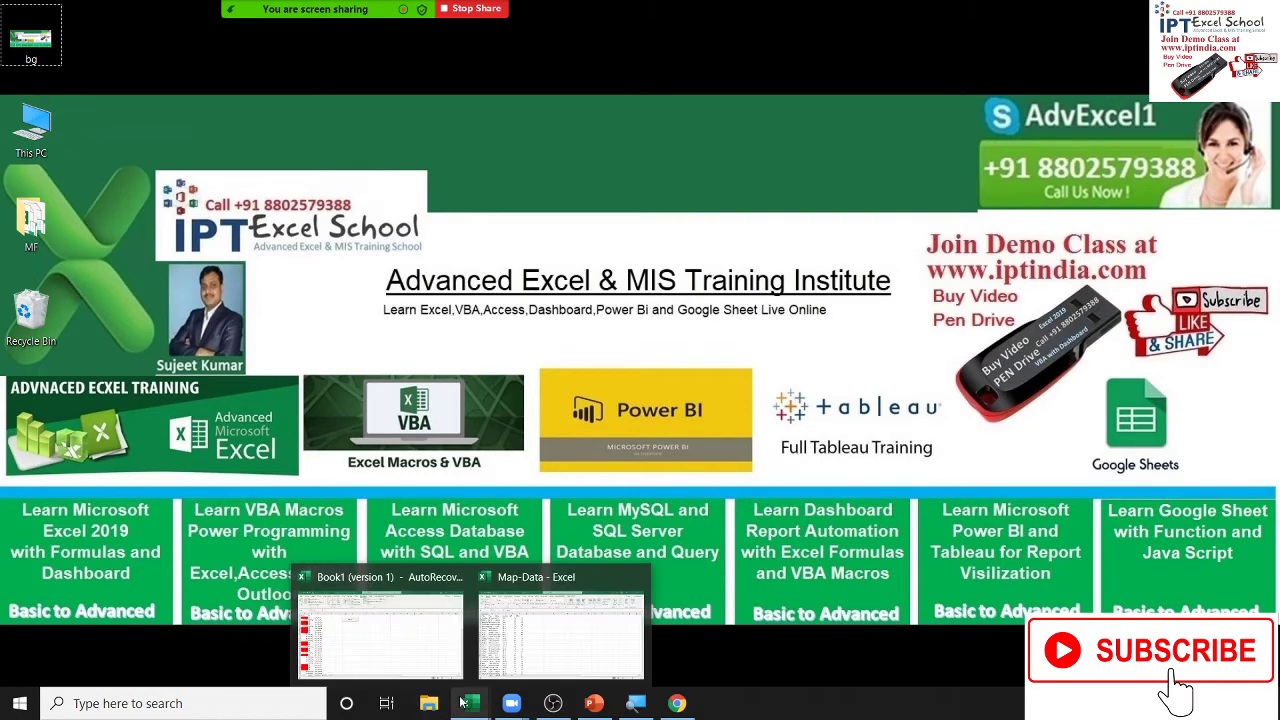
click(532, 663)
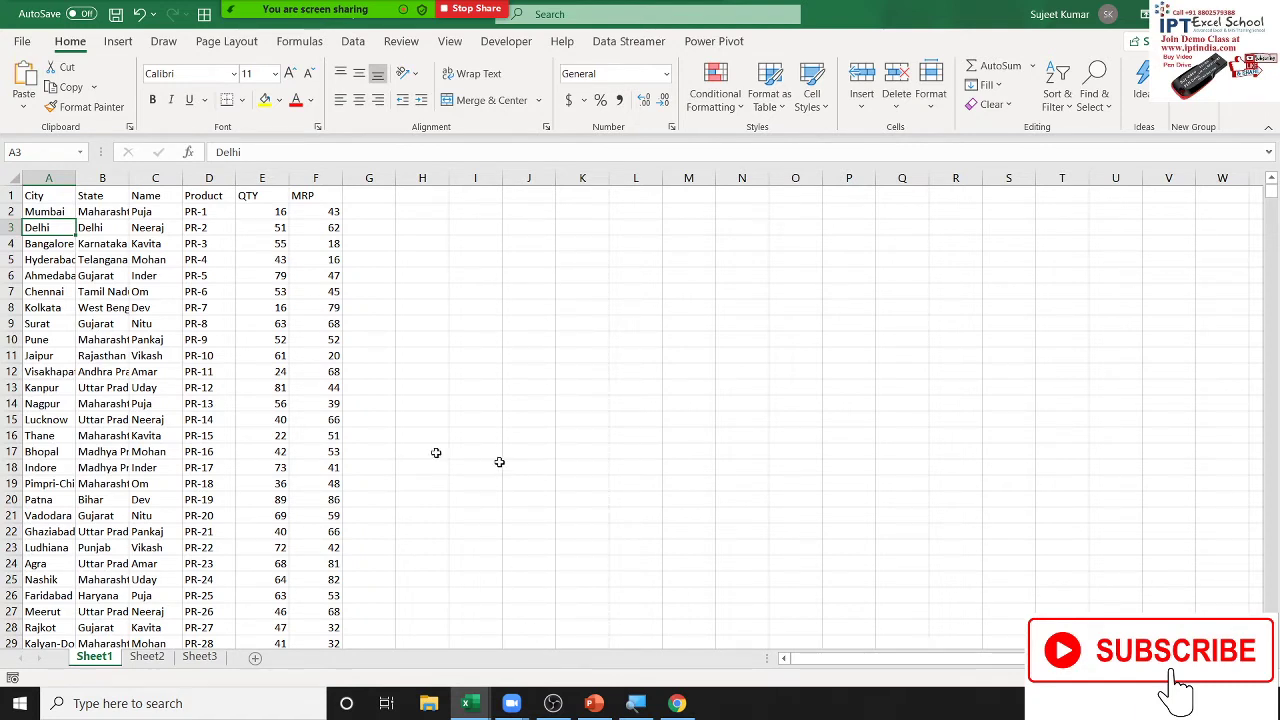
click(287, 263)
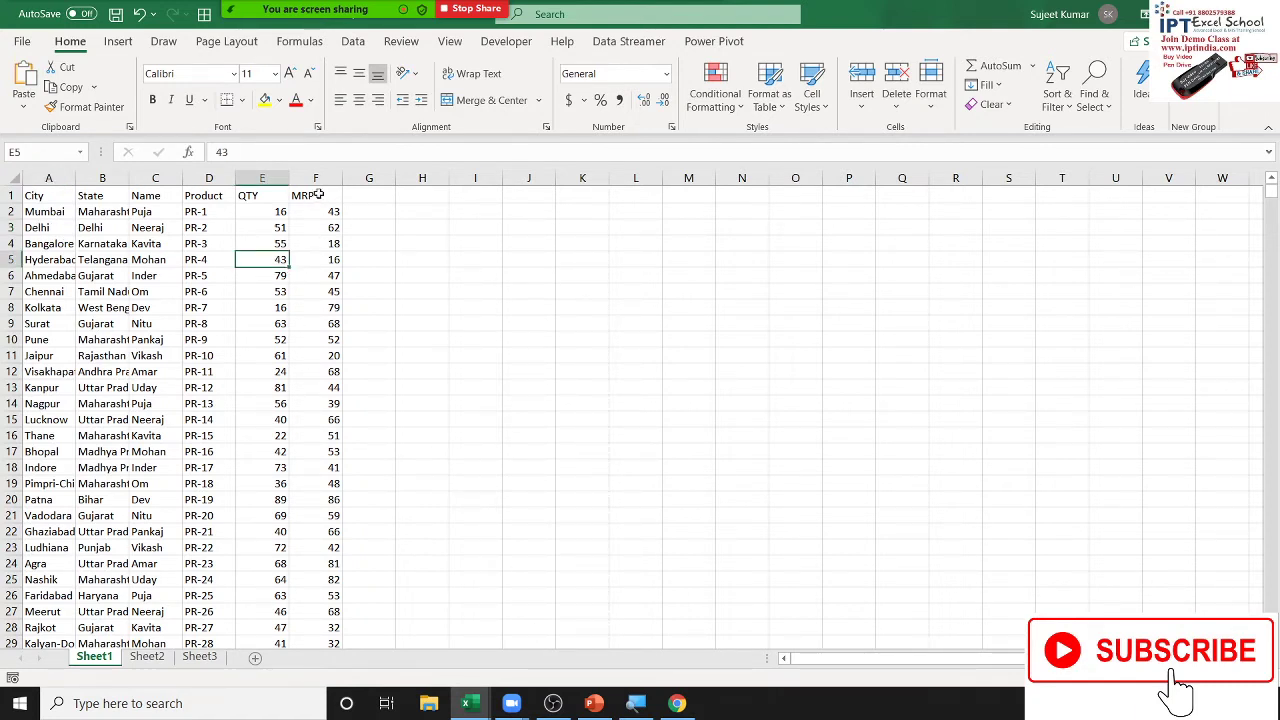
click(318, 194)
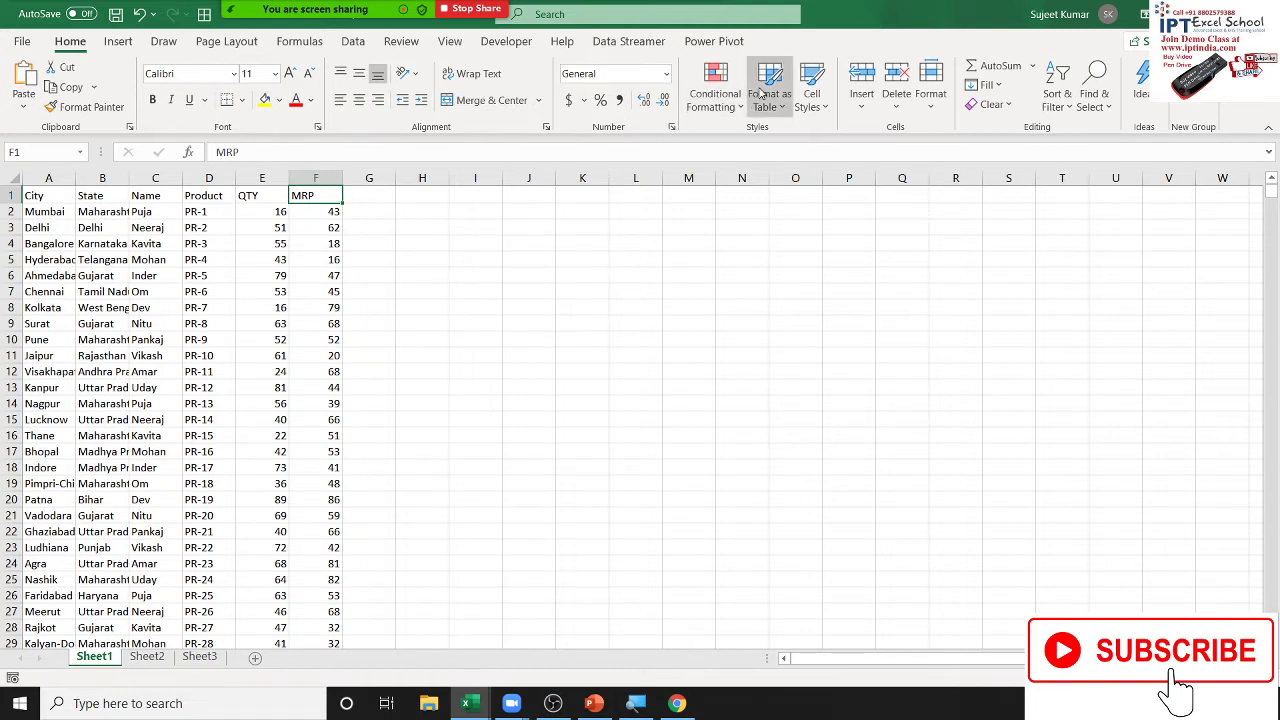
Browse the Conditional Formatting Top/Bottom Rules and Highlight Cells Rules submenus.
click(733, 106)
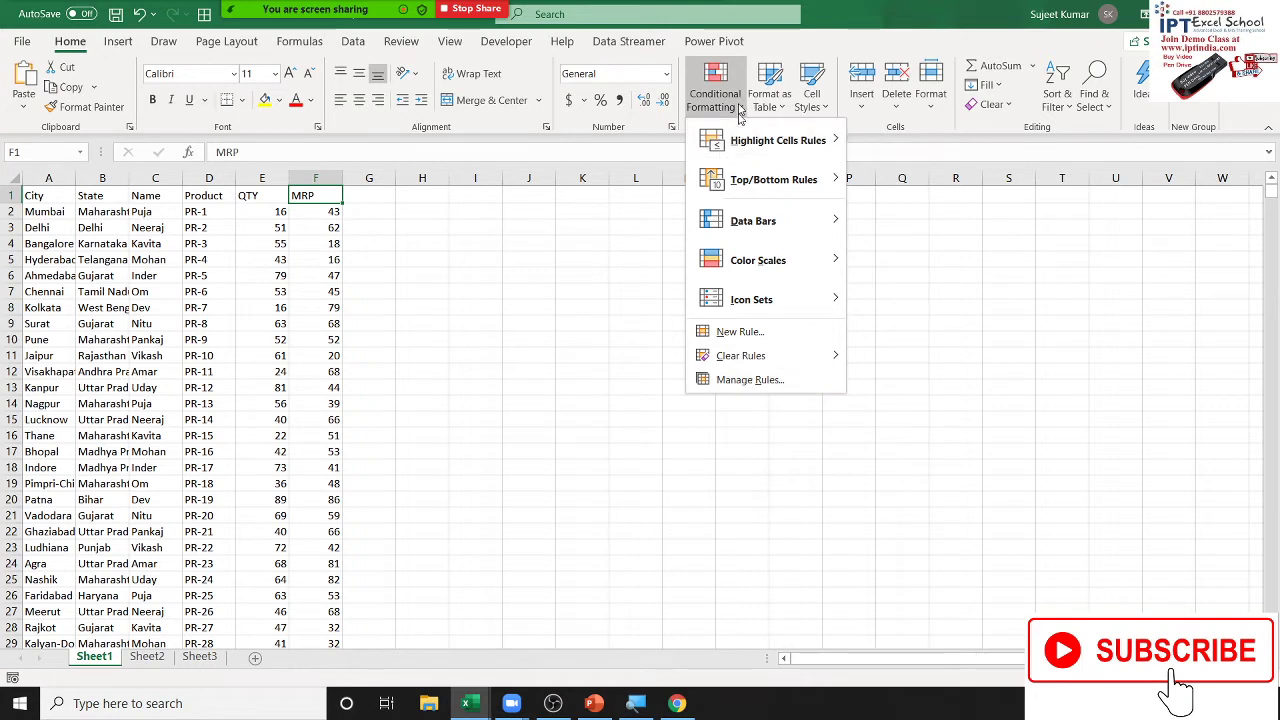
mouse_move(830, 135)
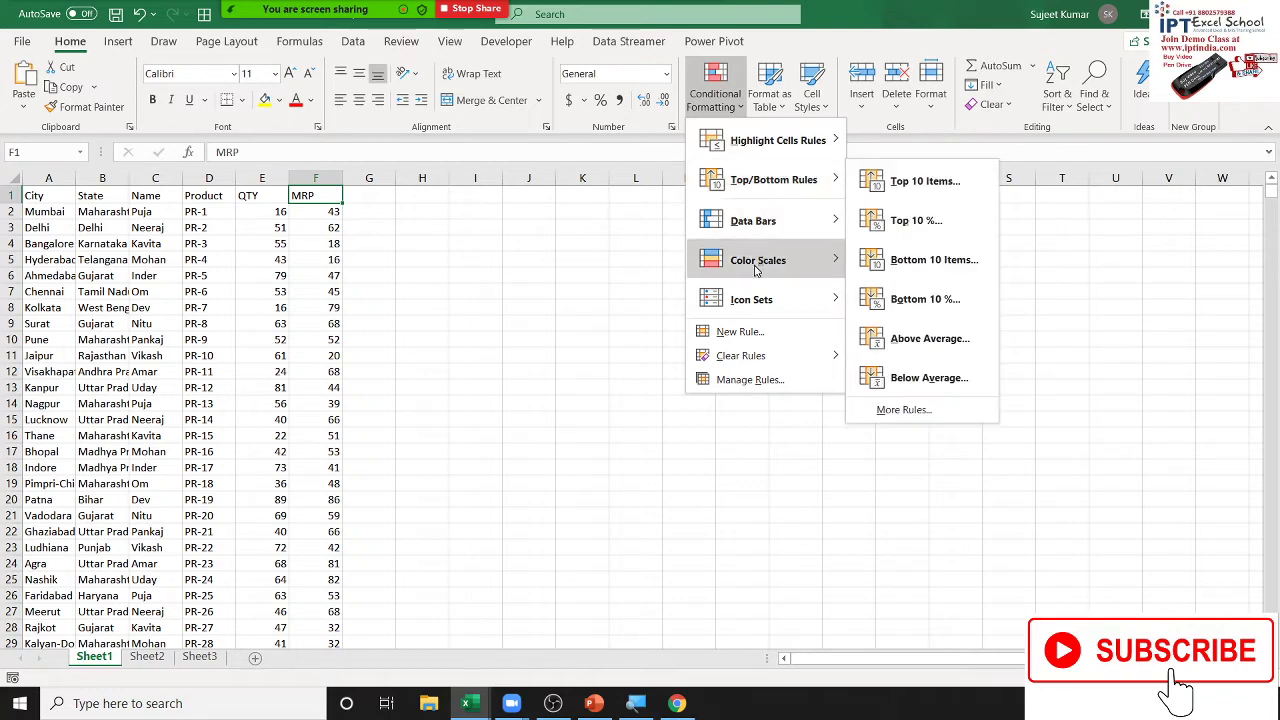
mouse_move(760, 180)
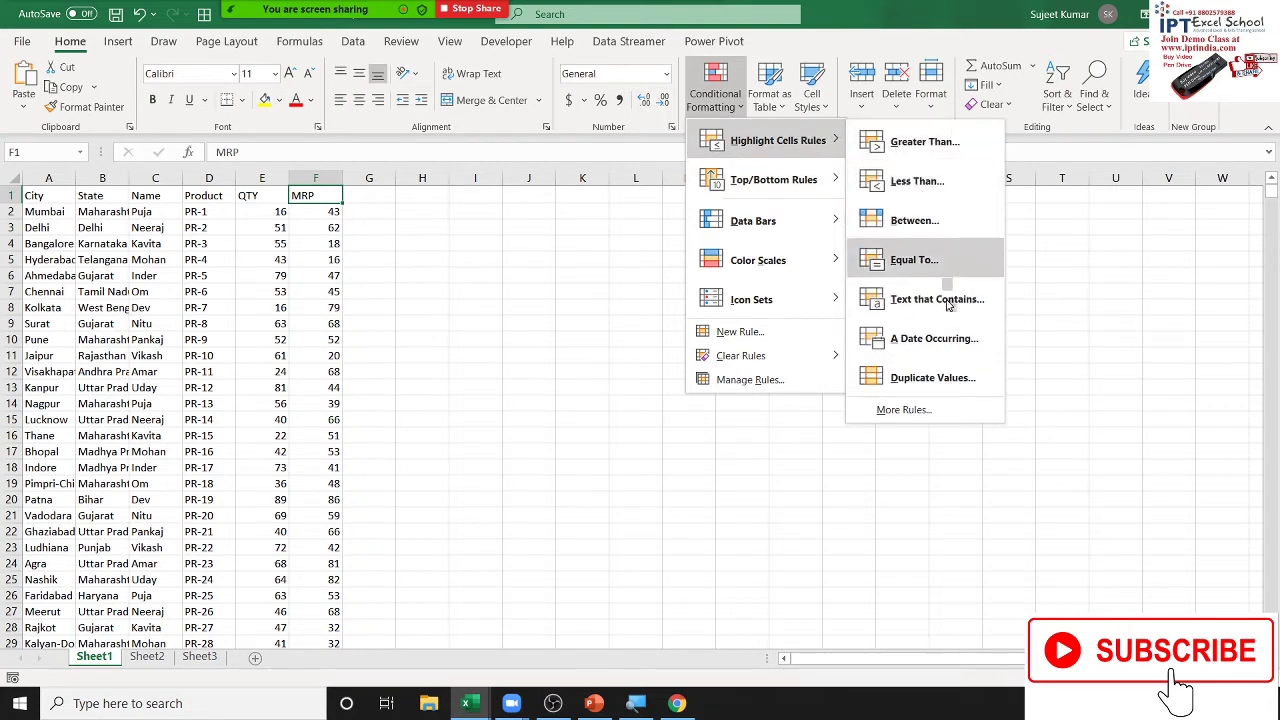
Build a More Rules rule for Cell Value greater than or equal to 69 with yellow fill.
click(928, 411)
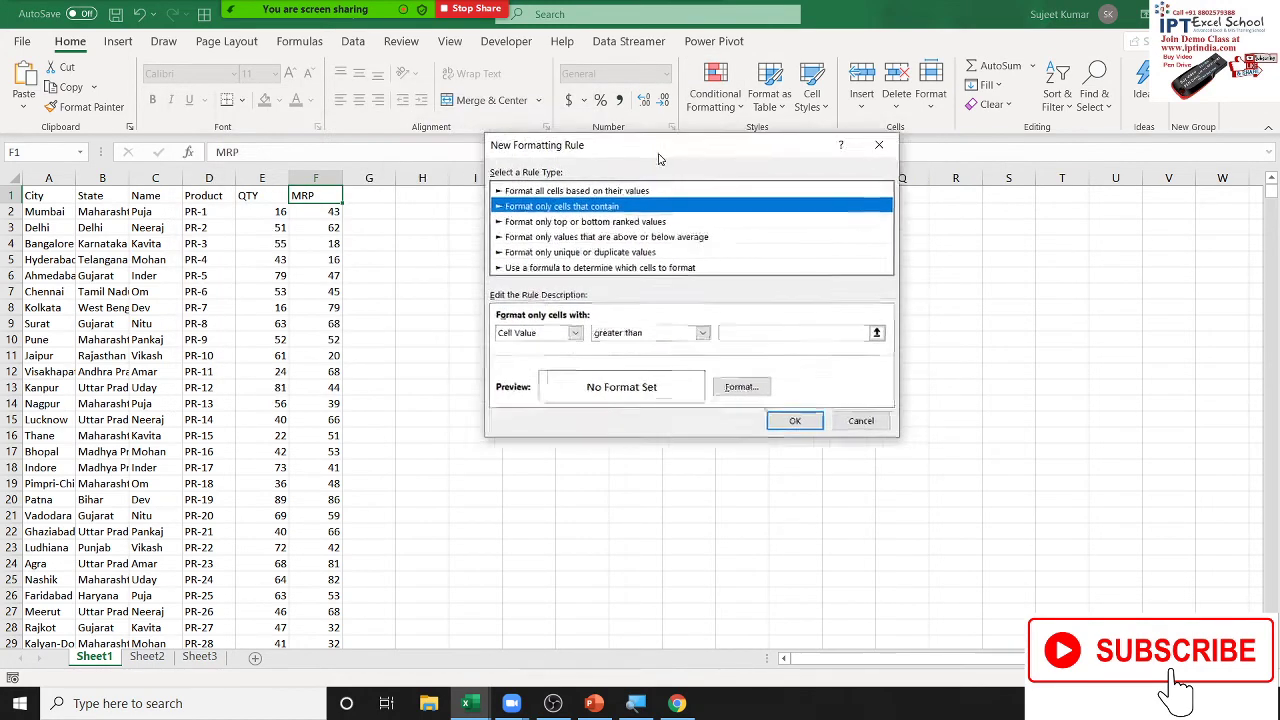
drag(350, 106, 700, 92)
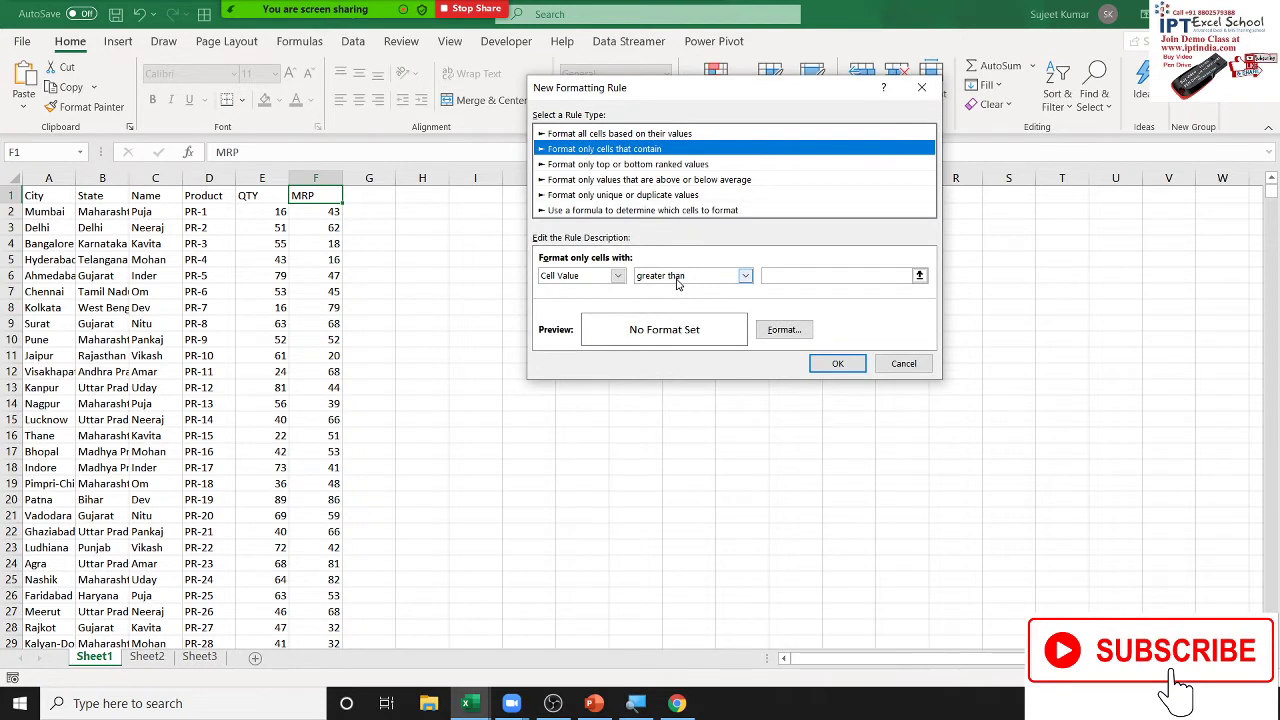
click(745, 276)
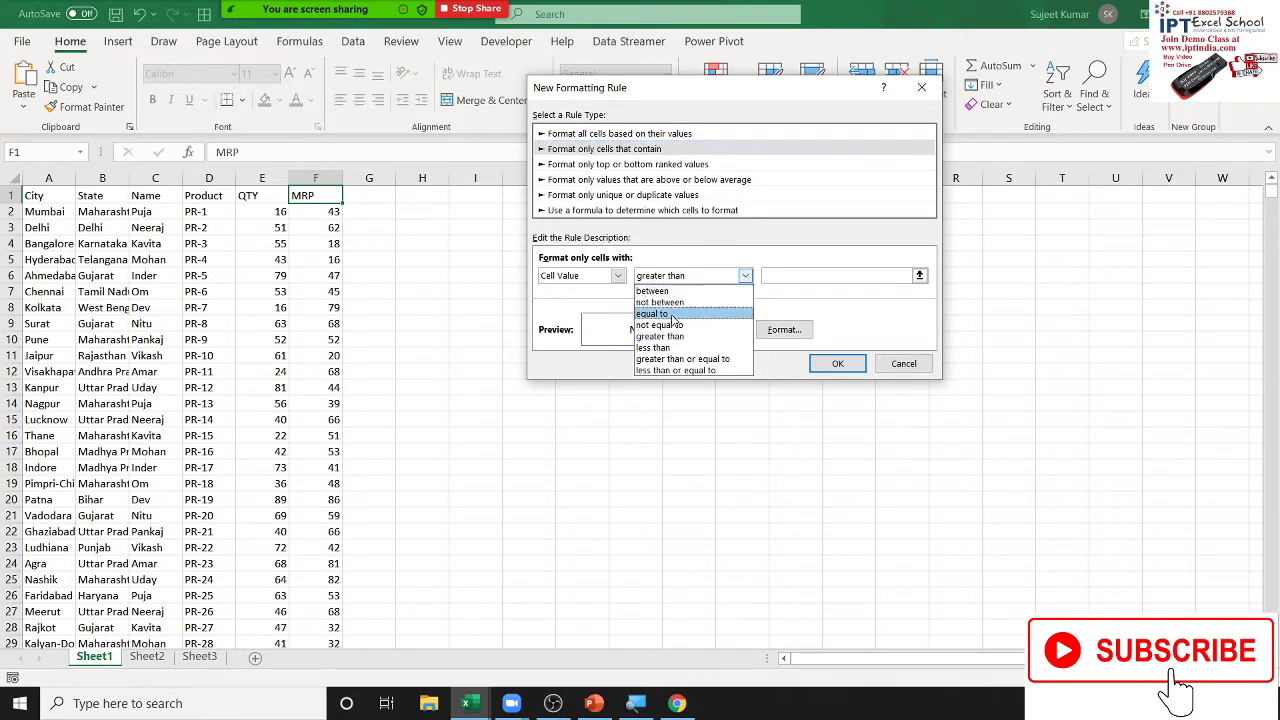
click(689, 359)
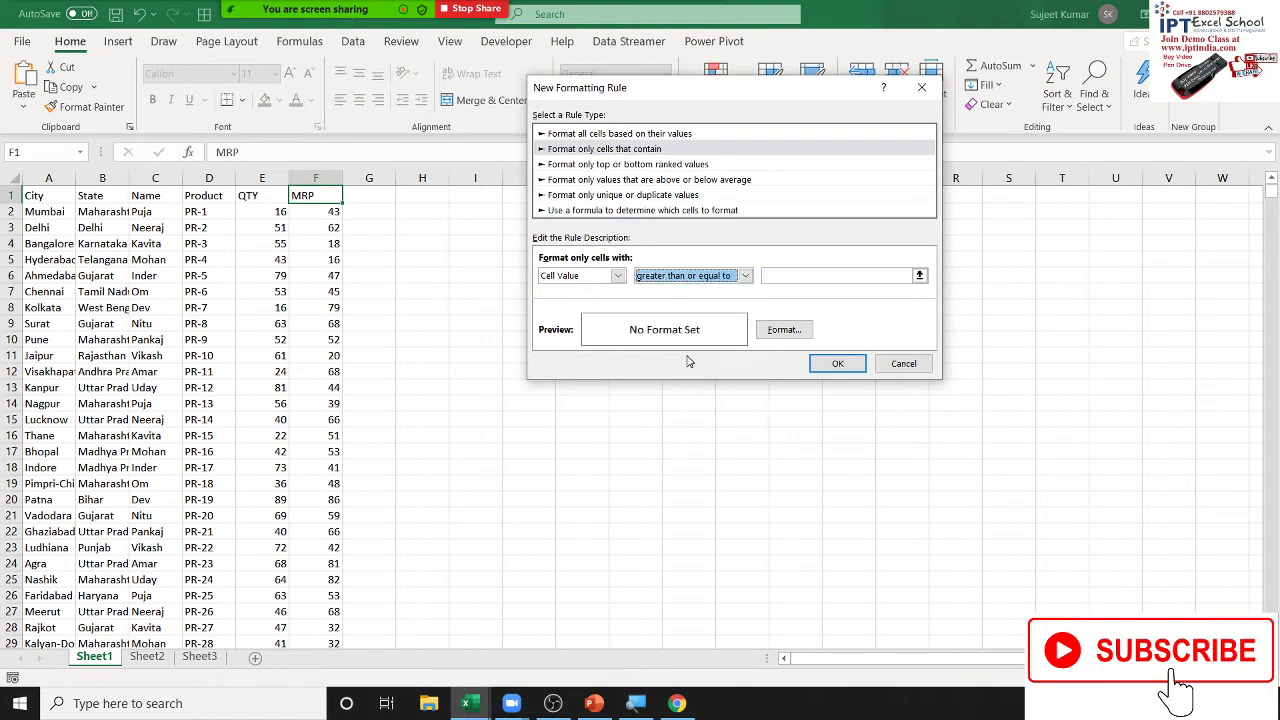
click(829, 279)
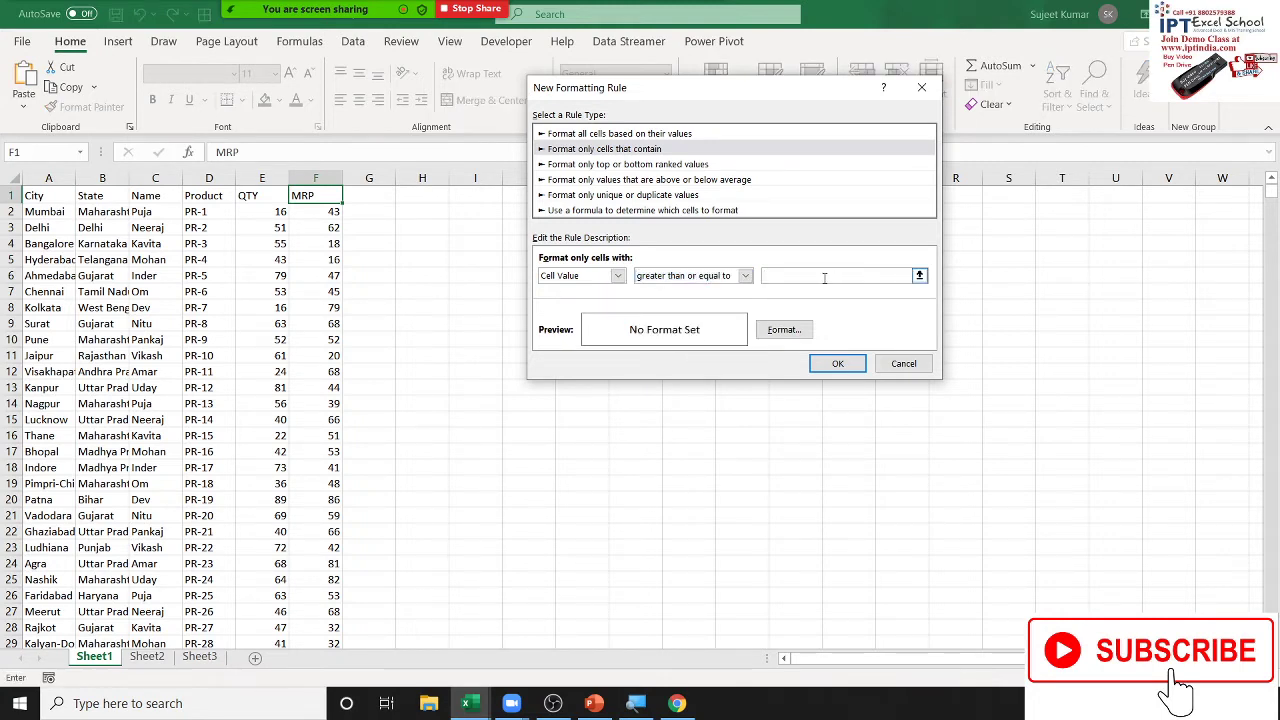
text(69)
click(796, 332)
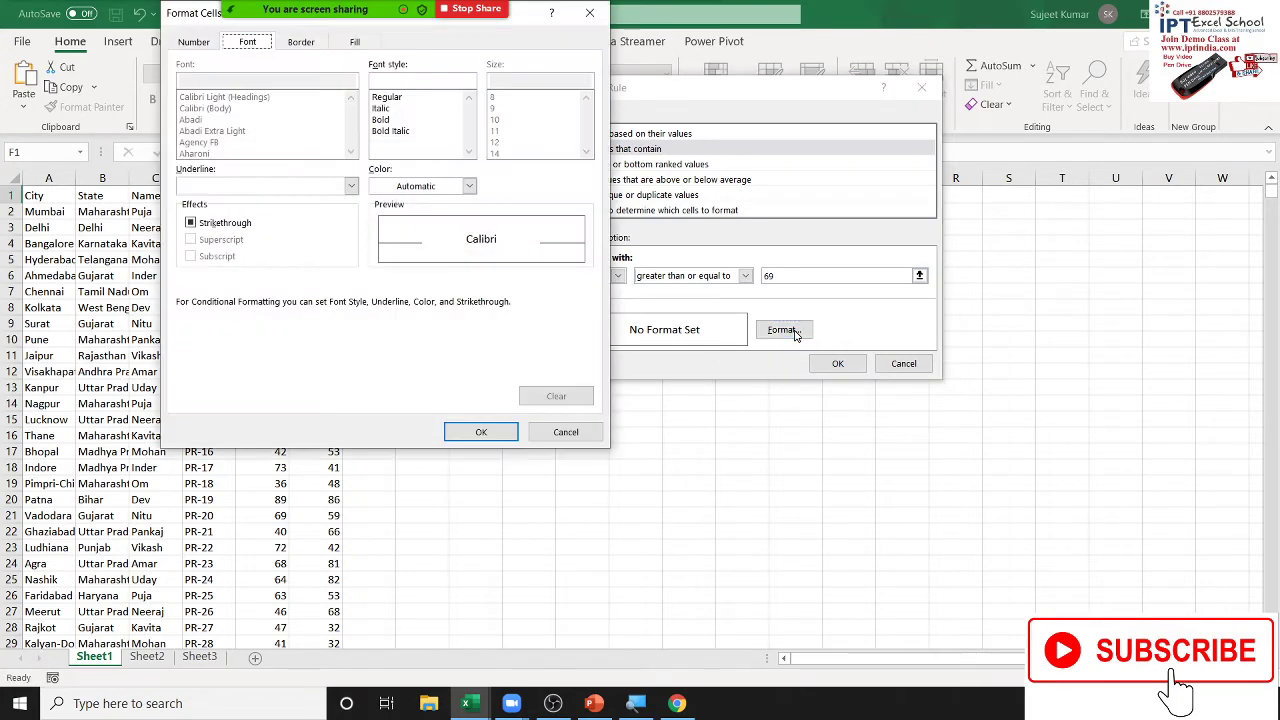
click(354, 43)
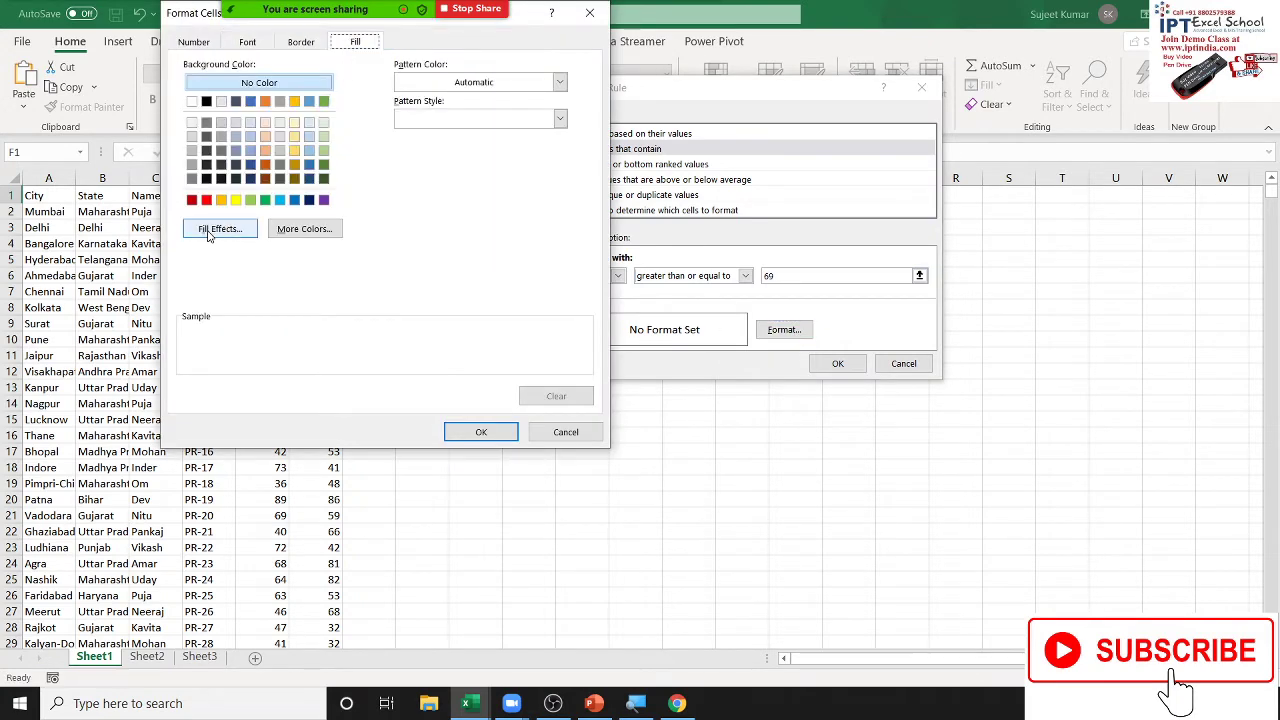
click(236, 200)
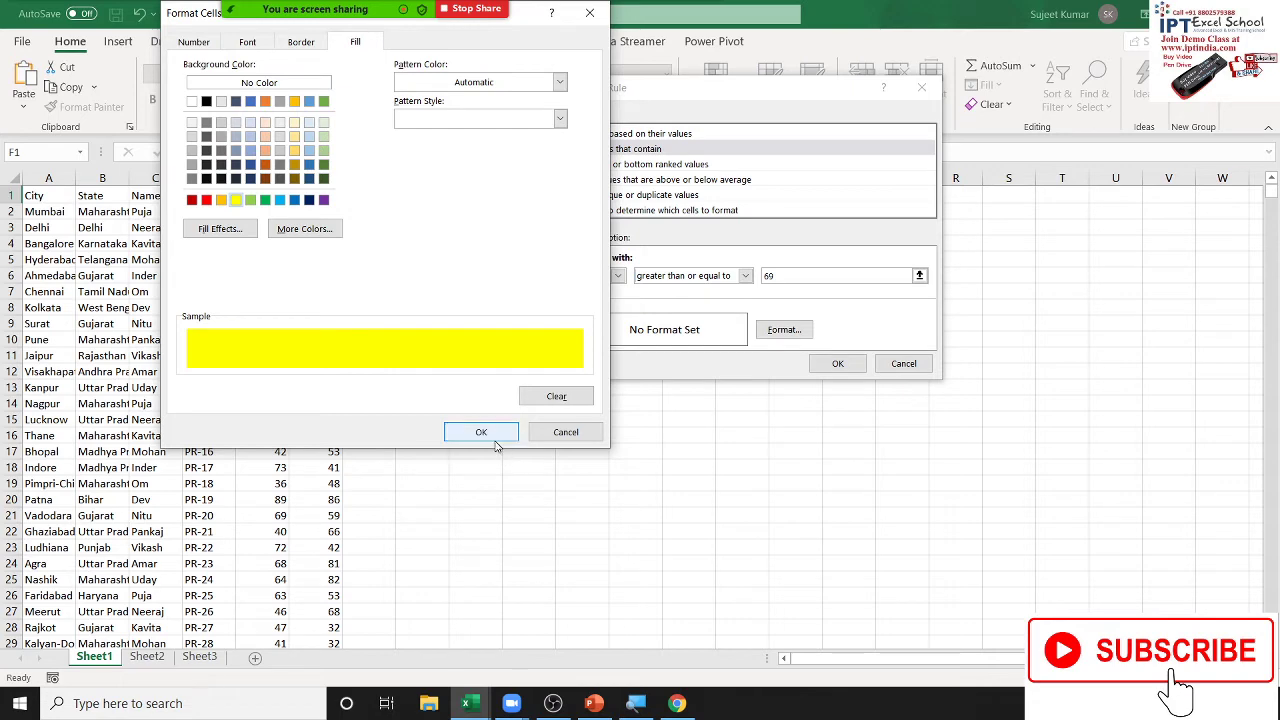
click(481, 432)
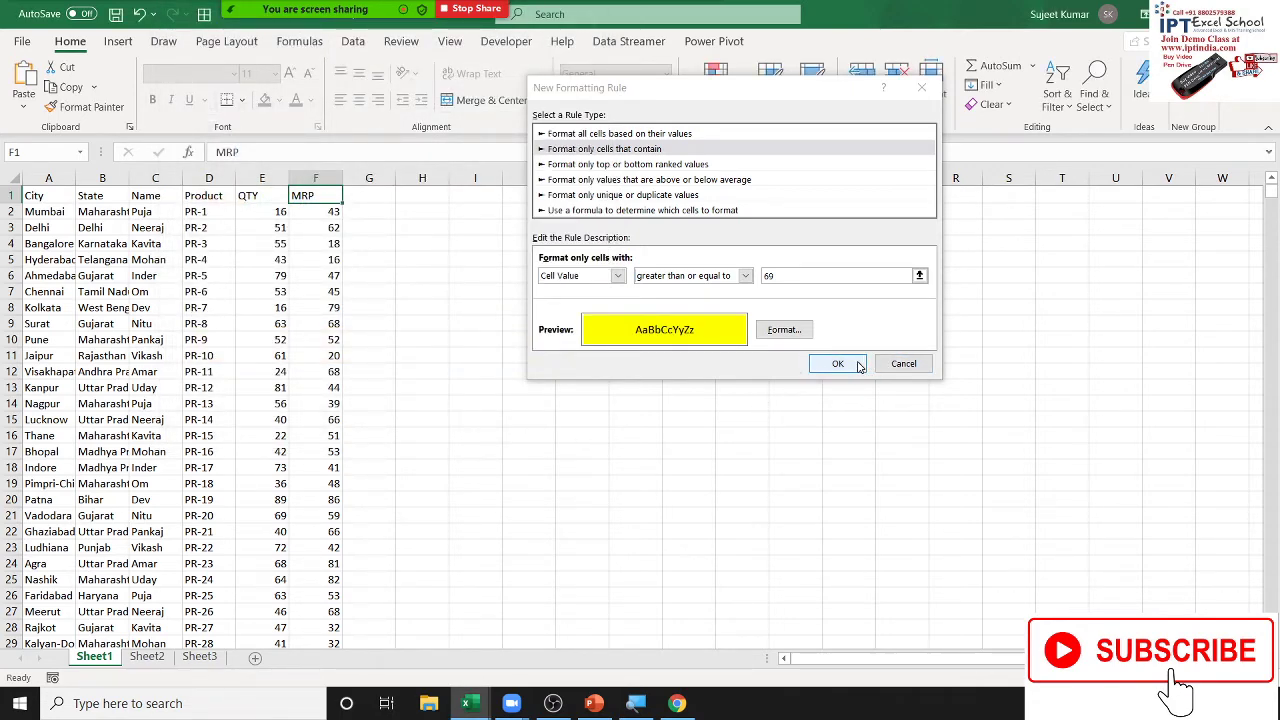
click(711, 280)
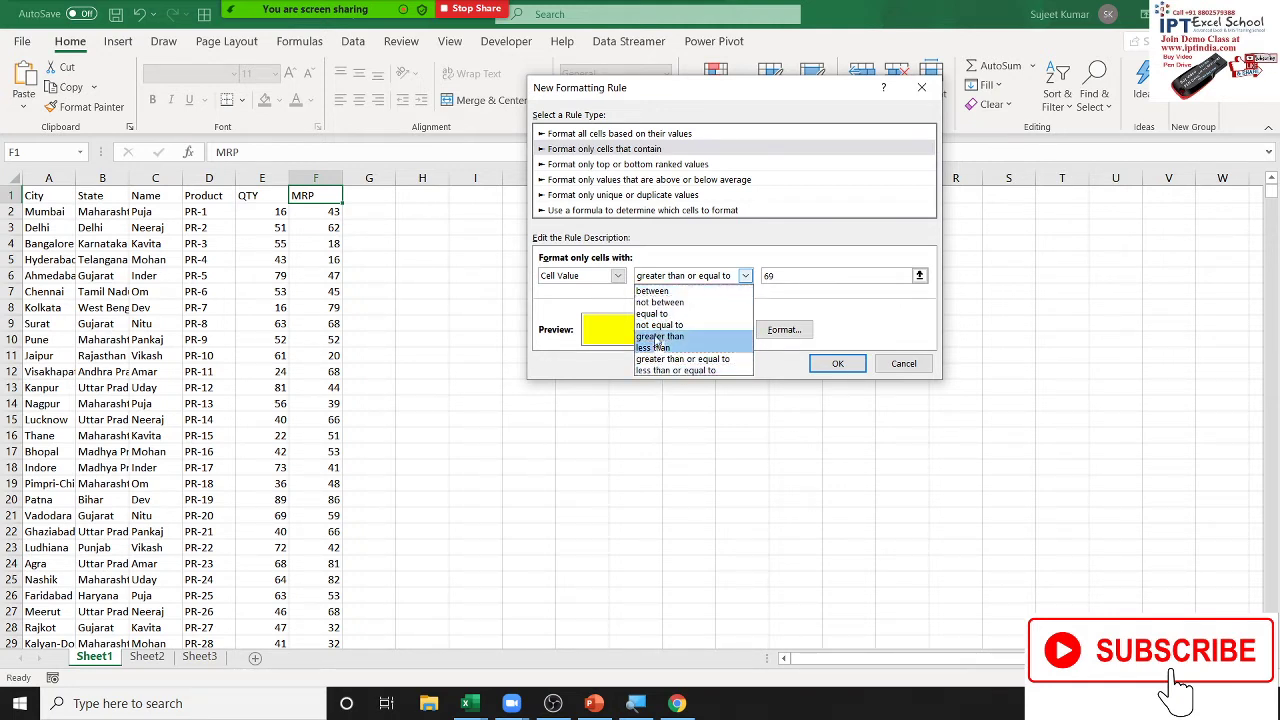
Switch the rule to Specific Text containing, then cancel it without applying.
click(577, 296)
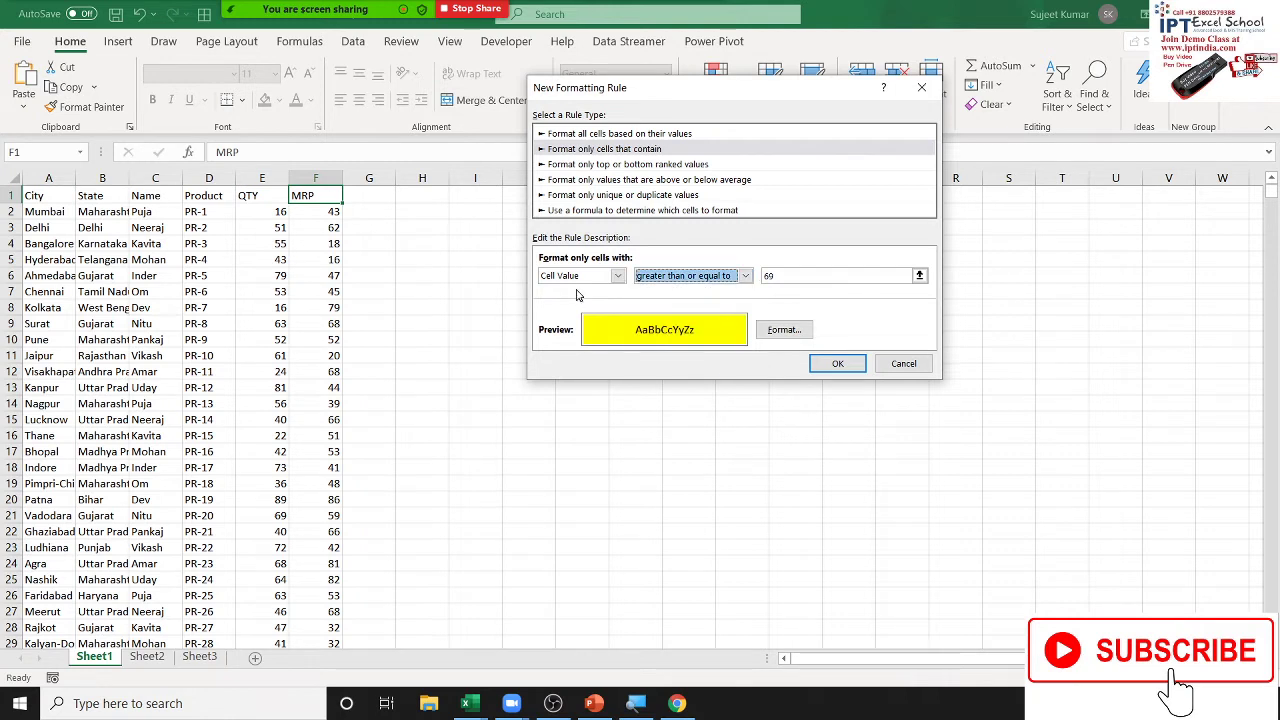
click(577, 277)
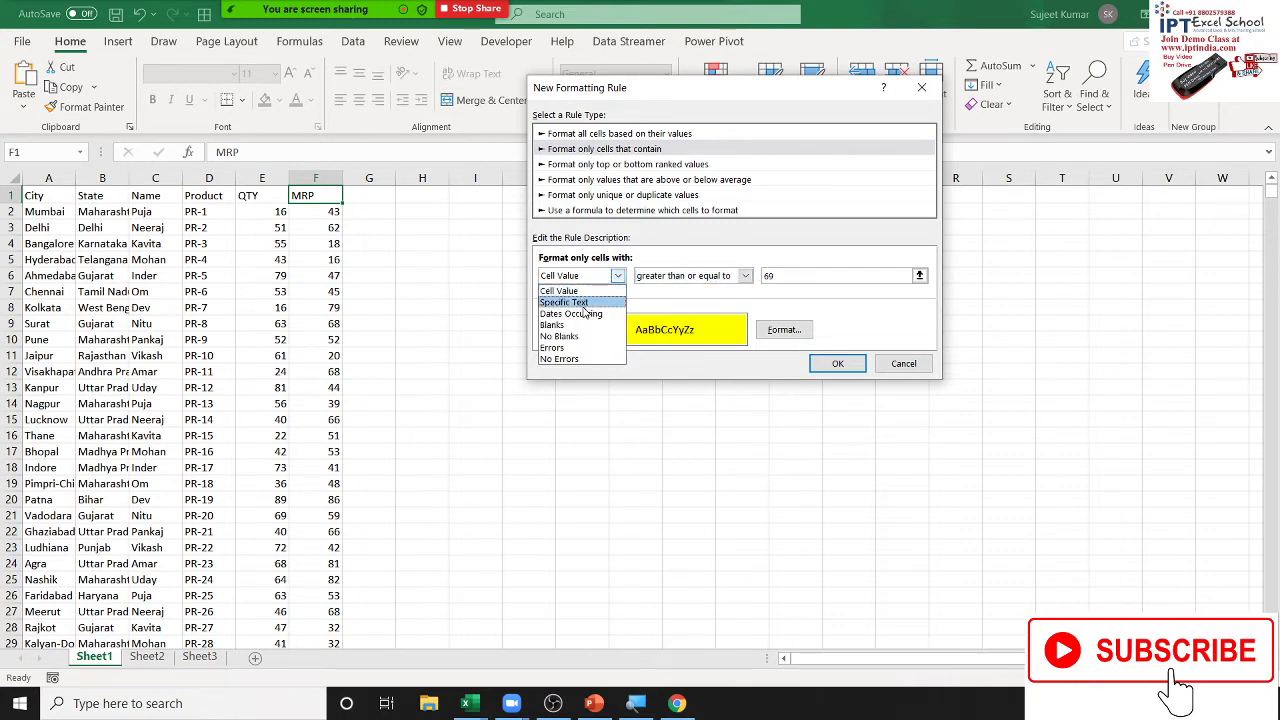
click(584, 304)
click(687, 279)
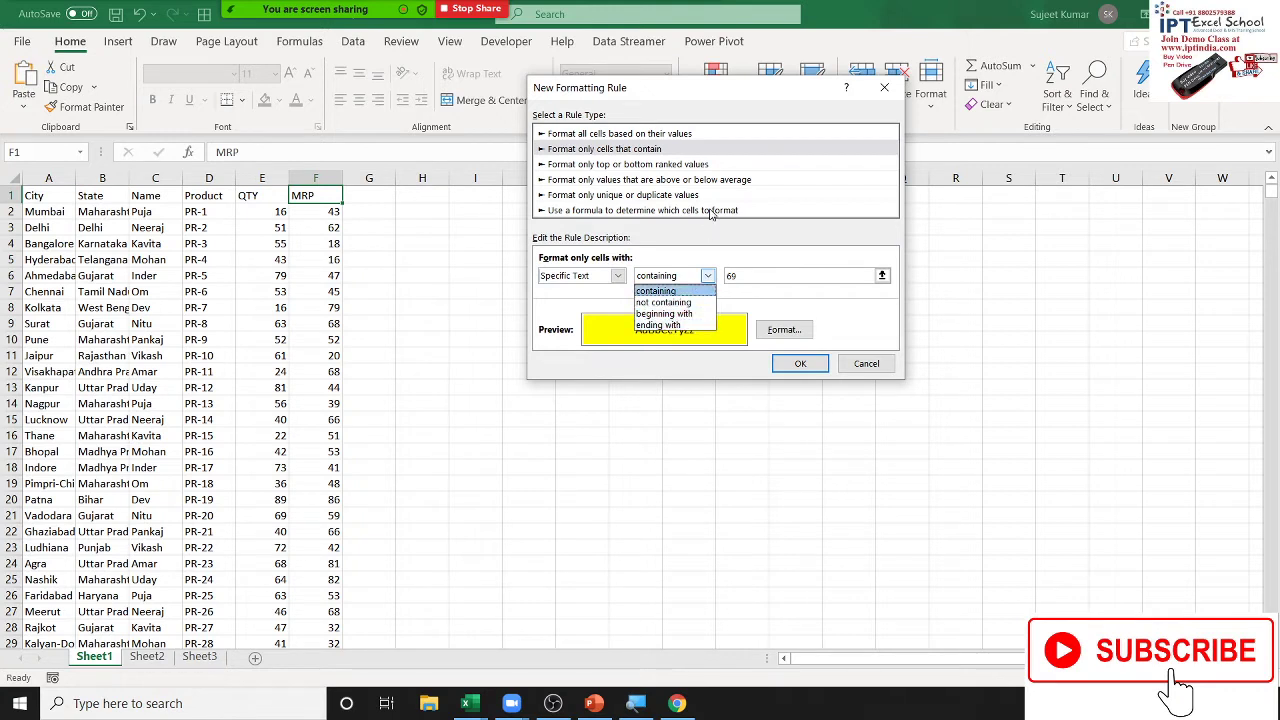
click(884, 92)
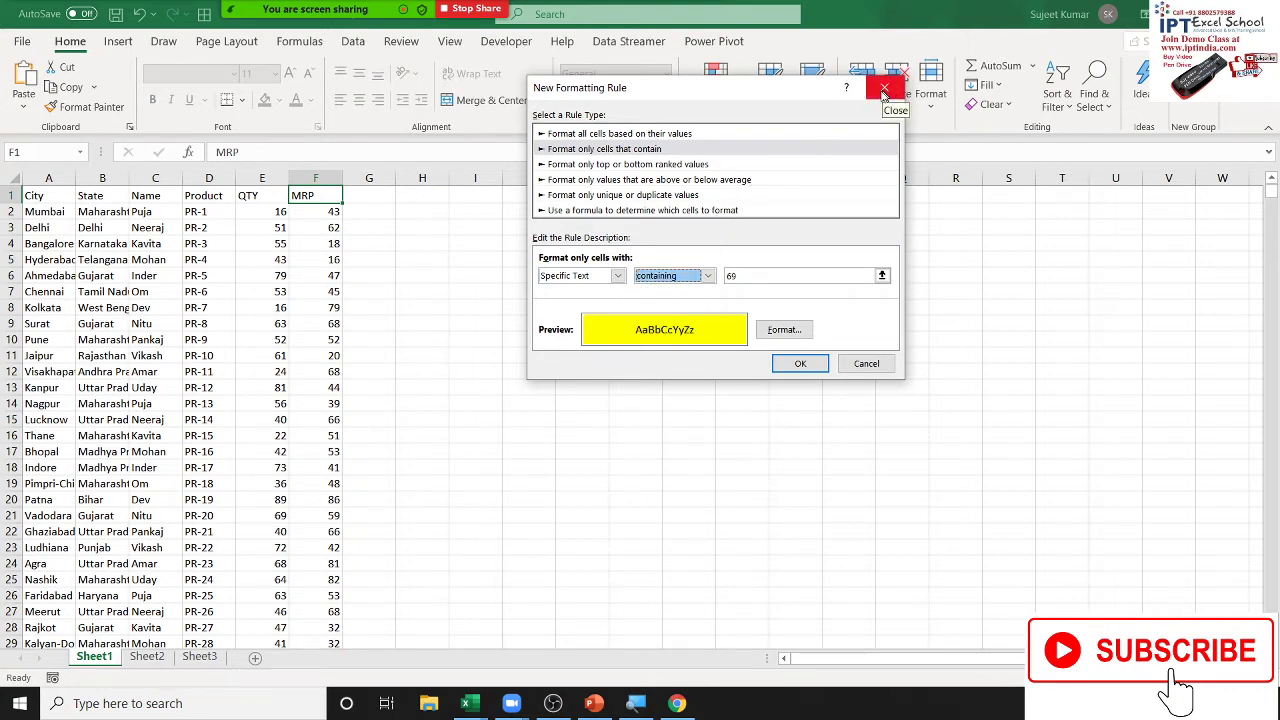
click(862, 366)
AutoFit the State column on Sheet1 to show full state names, then go to Sheet2.
click(198, 243)
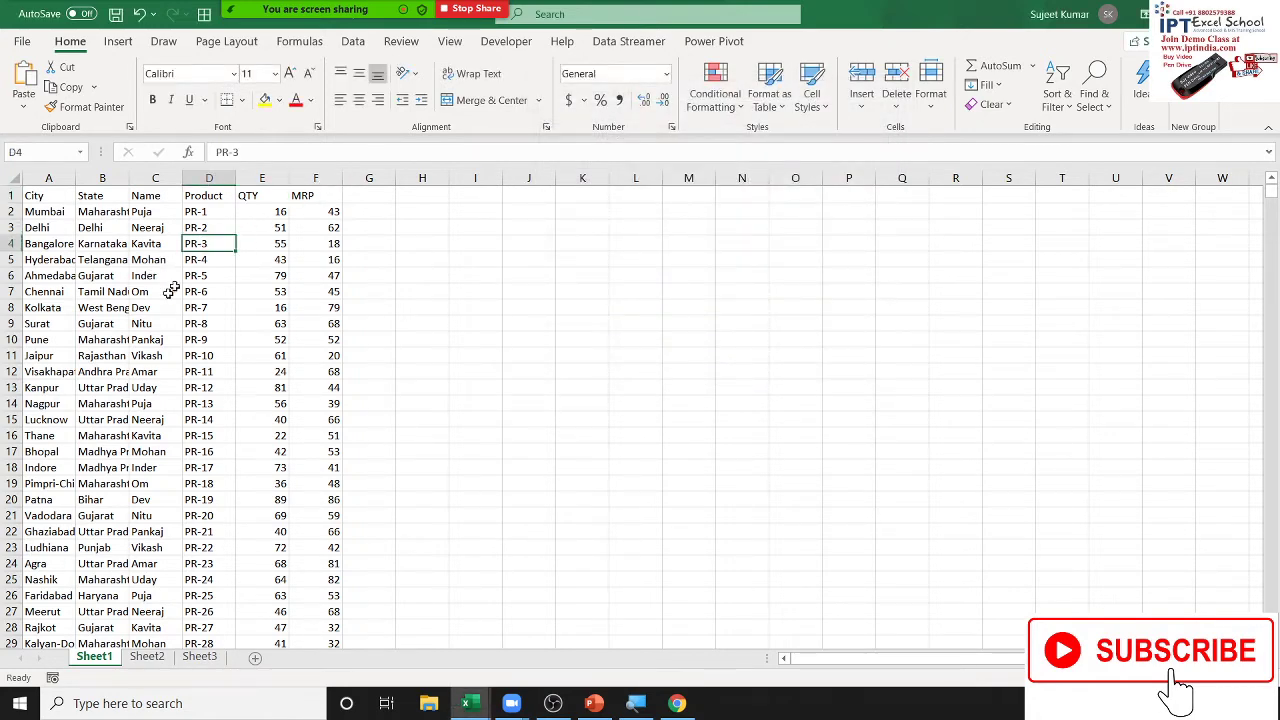
click(157, 305)
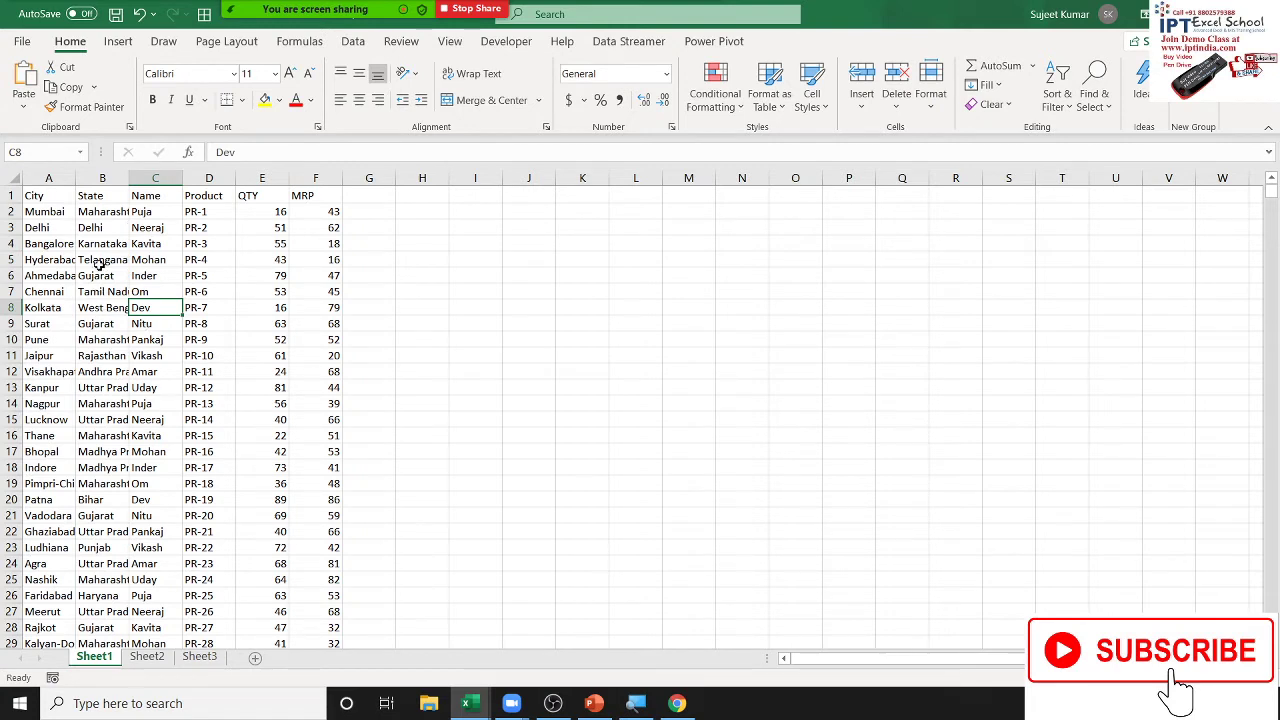
click(100, 228)
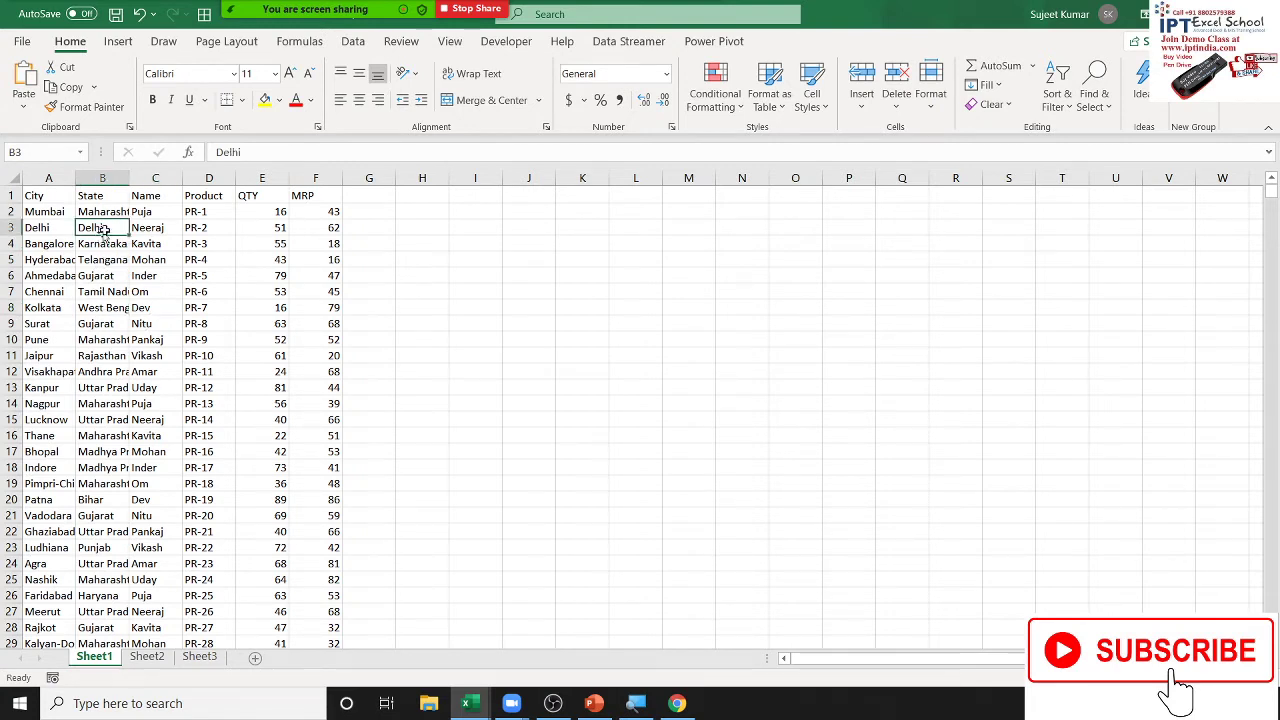
double_click(128, 178)
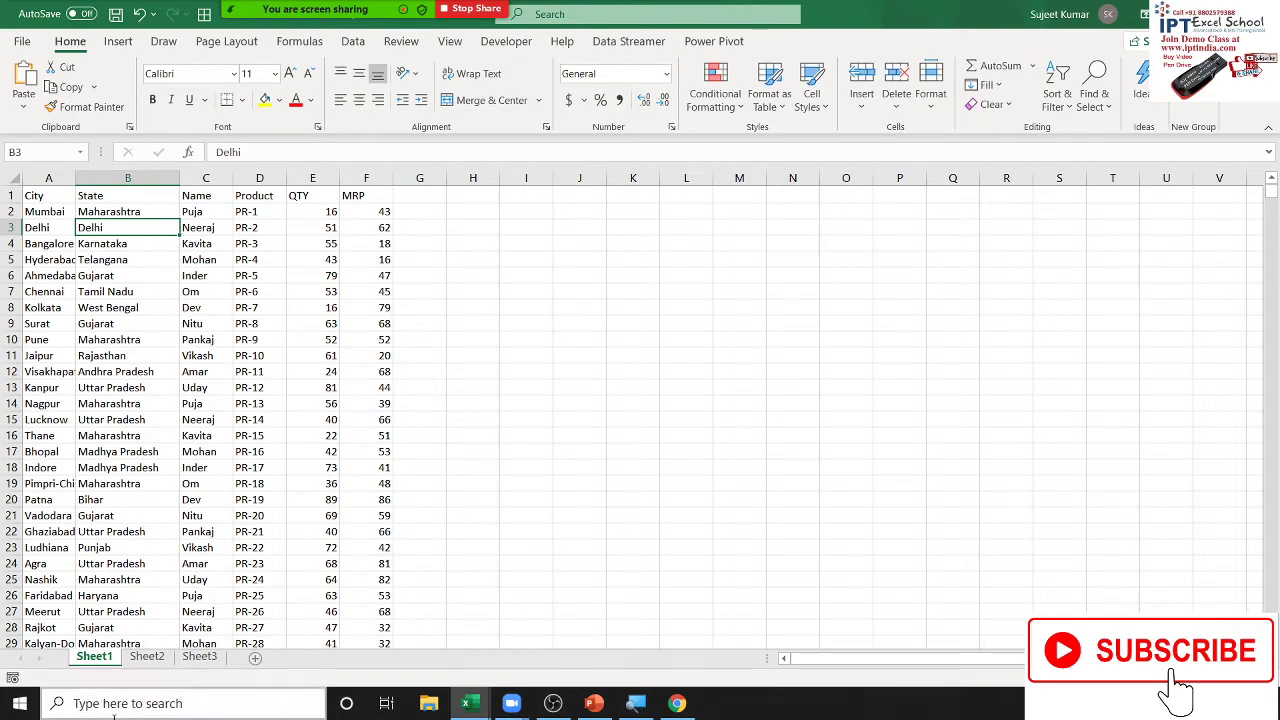
click(147, 657)
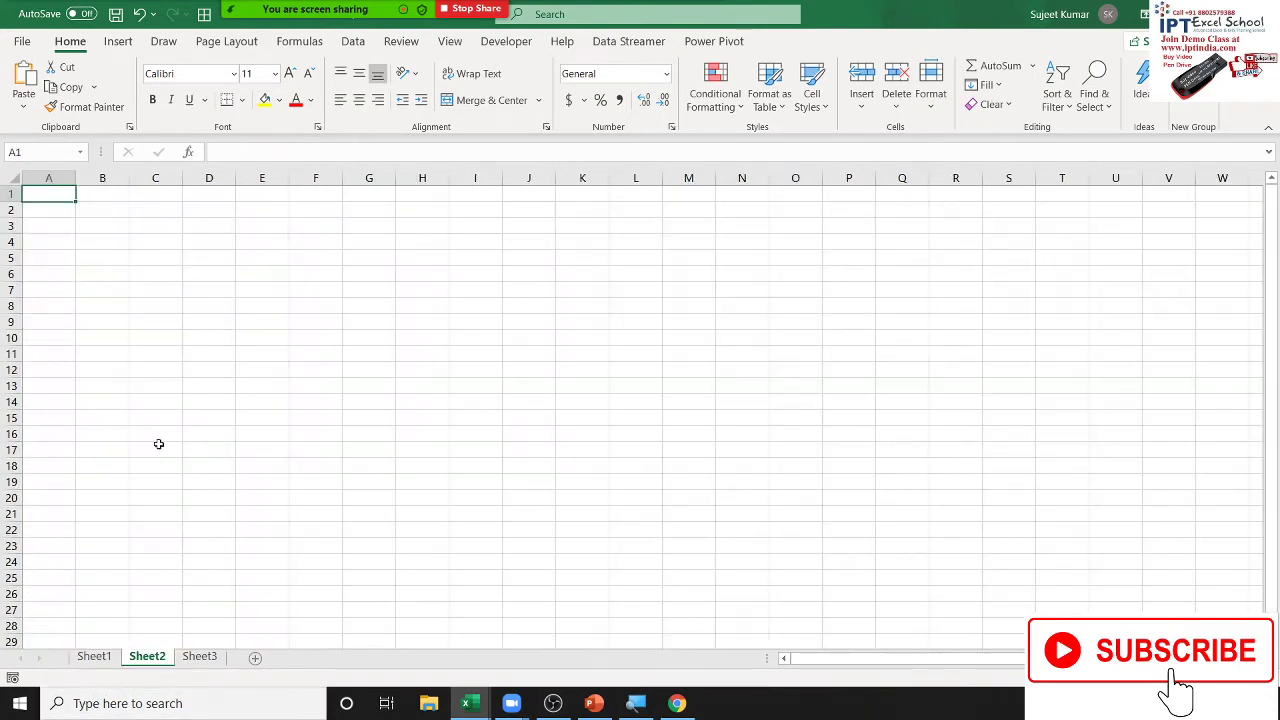
Enter the Name header in A1 and the first two sample names in A2:A3.
text(Name)
key(Tab)
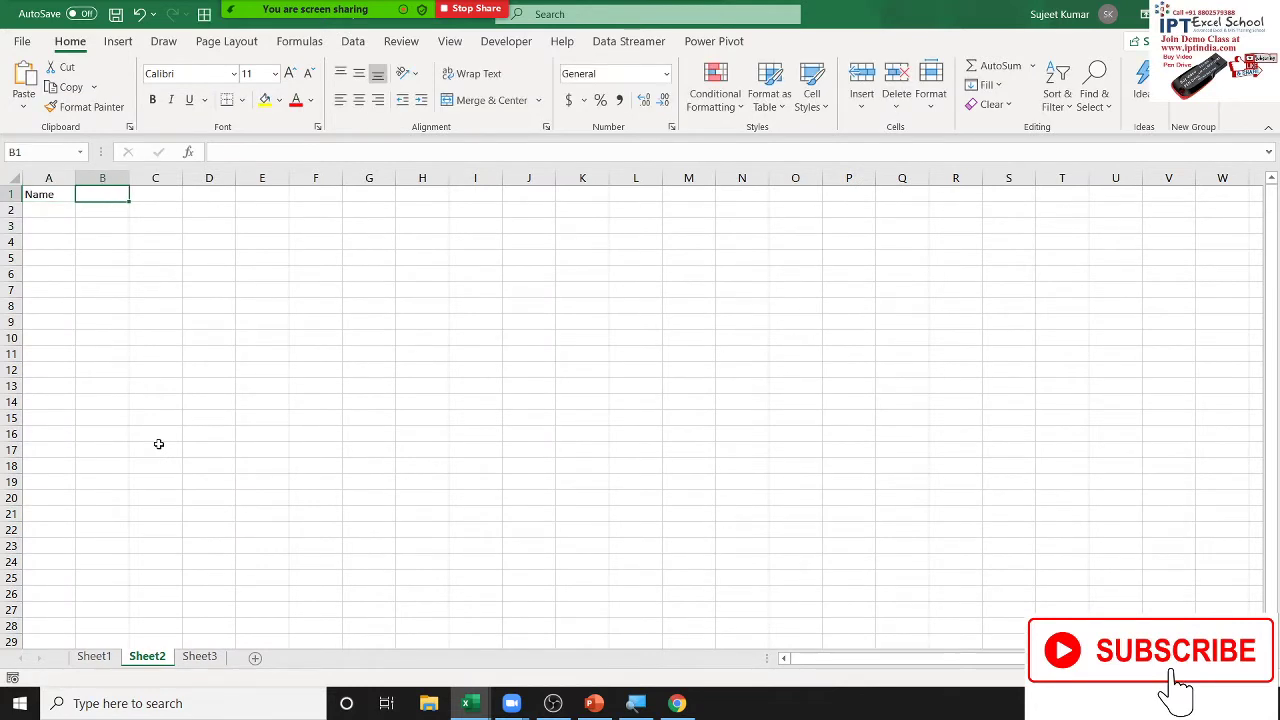
key(Return)
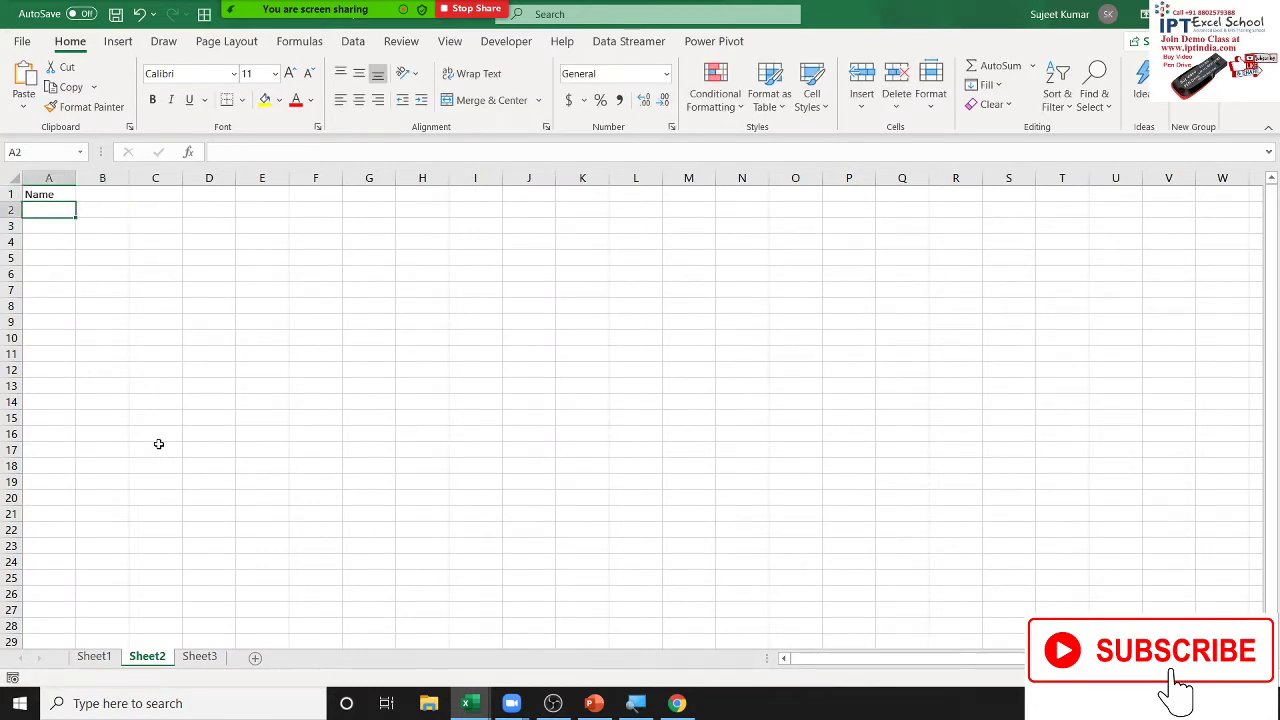
text(Mr S)
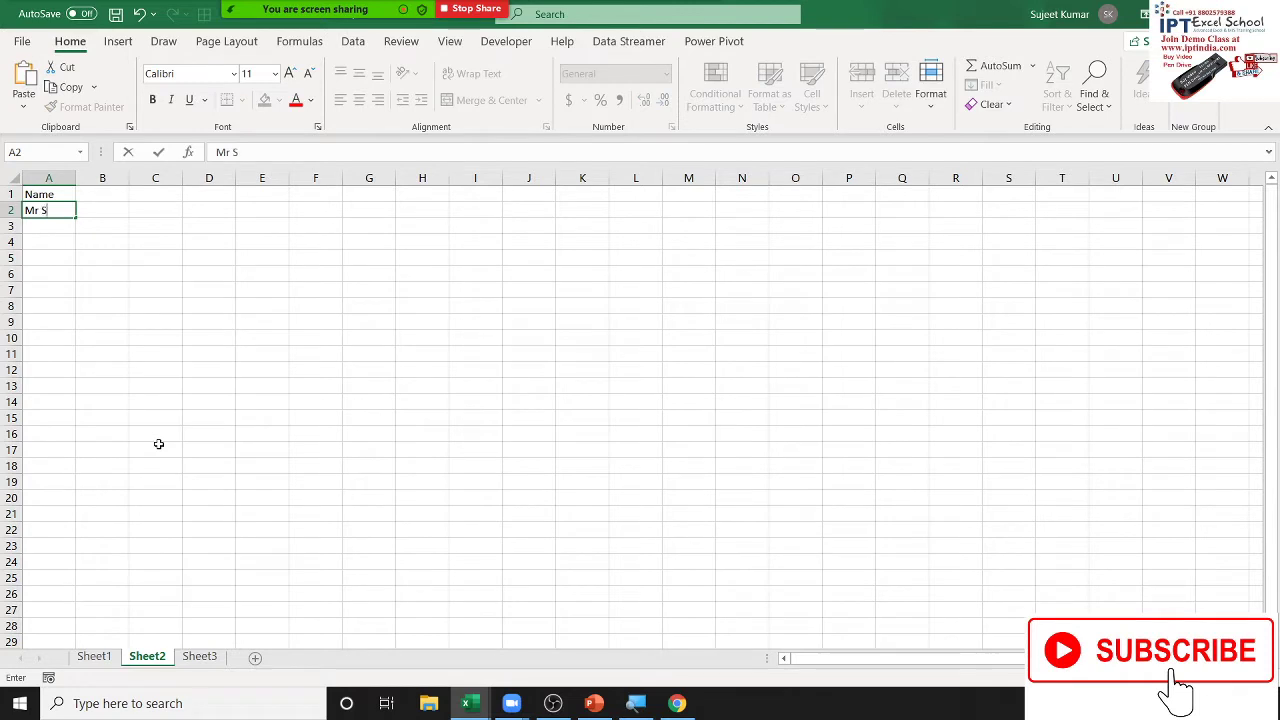
text(ujeet)
key(Return)
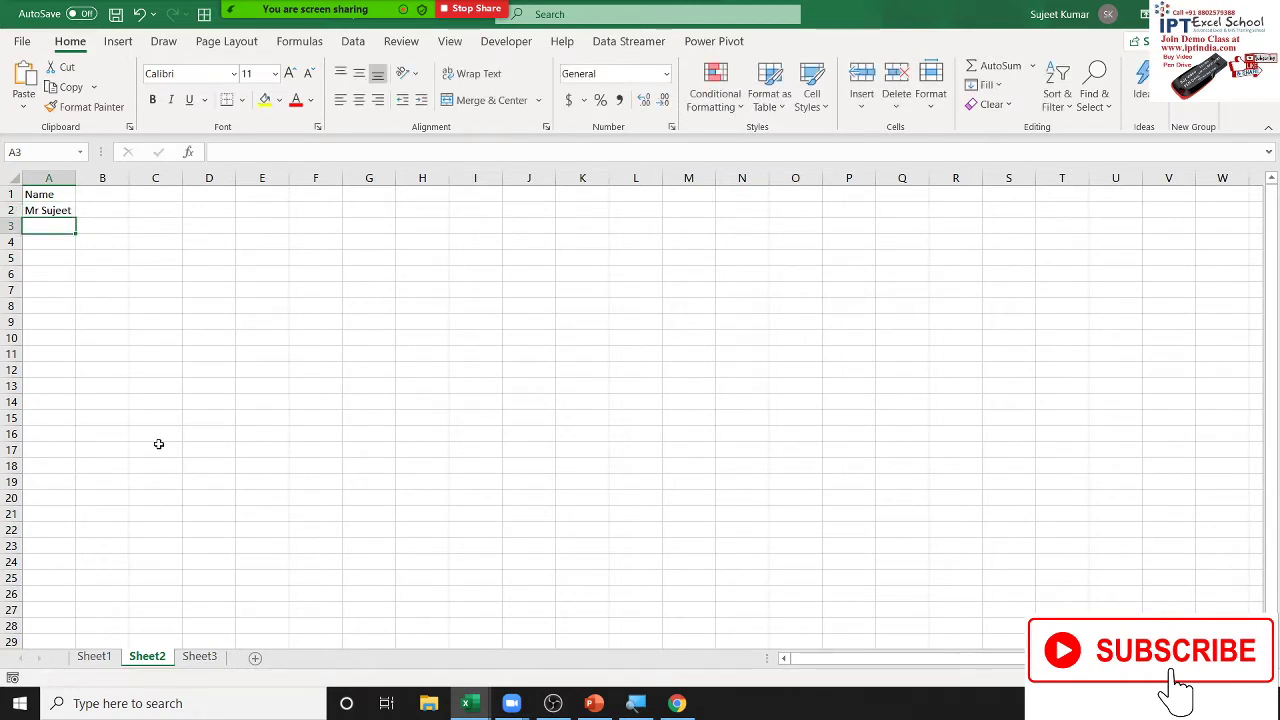
text(Mis P)
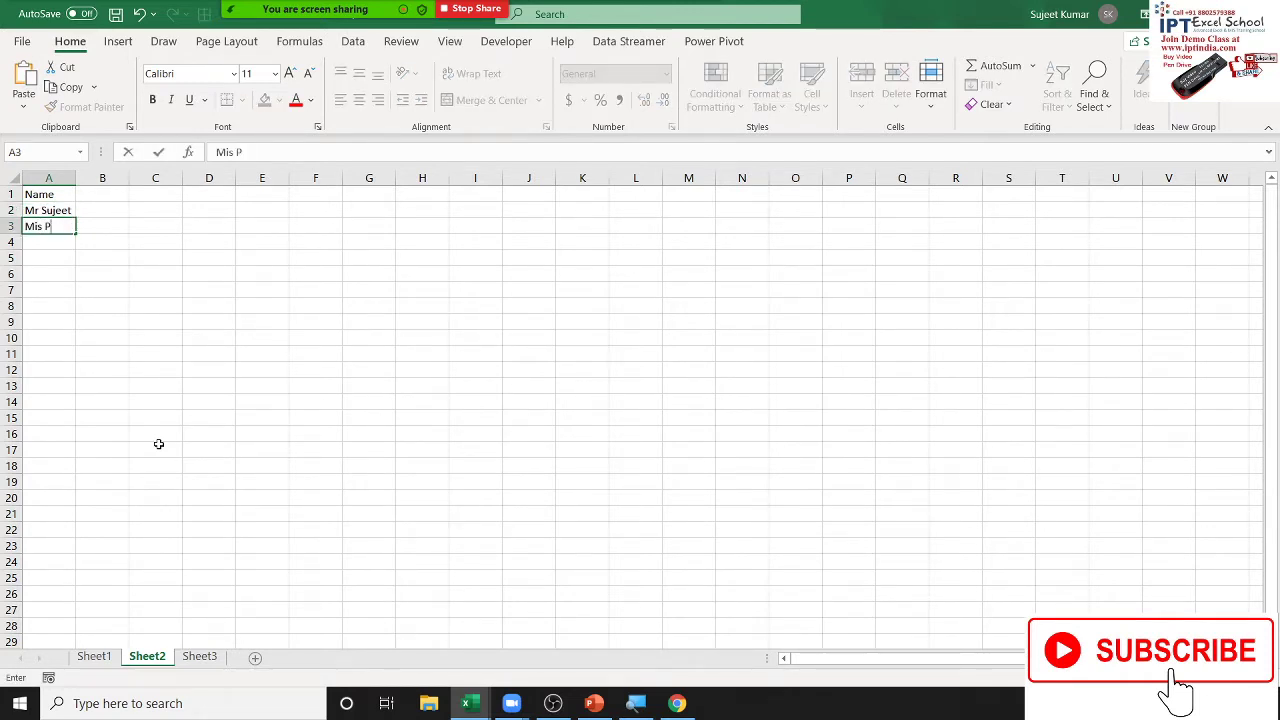
text(uja)
key(Return)
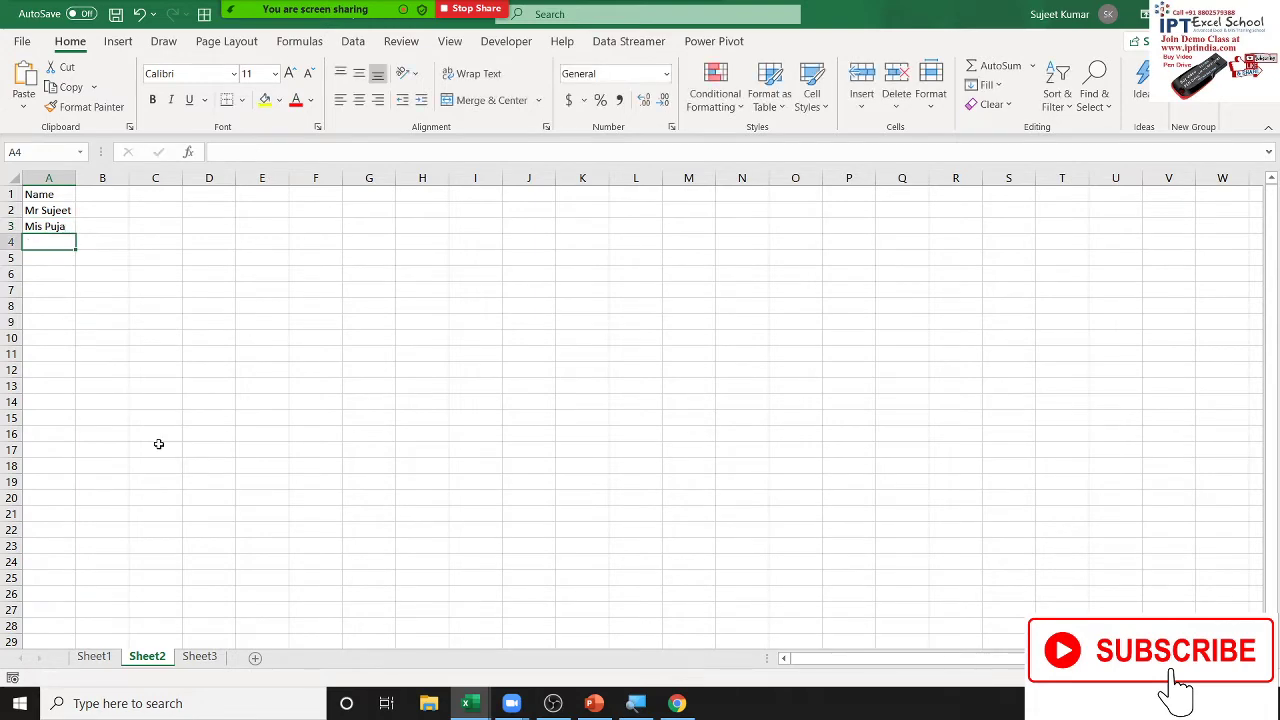
Add three more sample names in A4:A6, autofit column A, and select the column.
text(M)
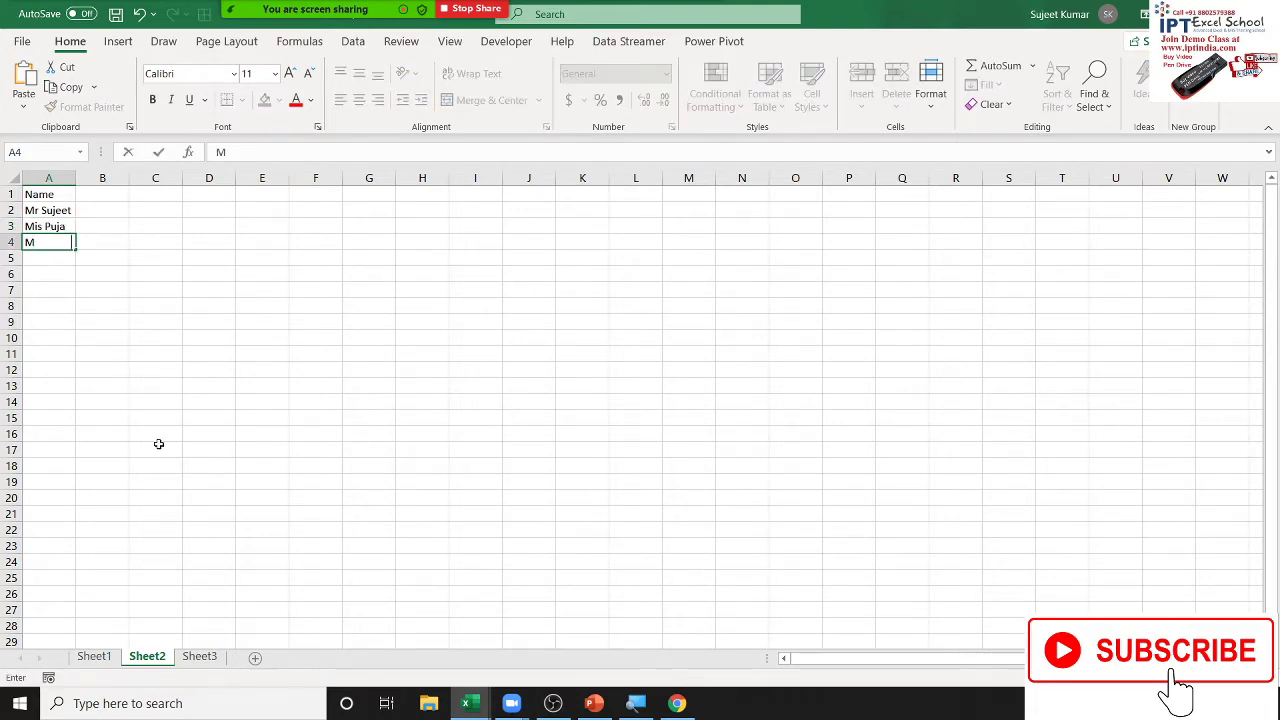
text(r Ravi)
key(Return)
text(Mr)
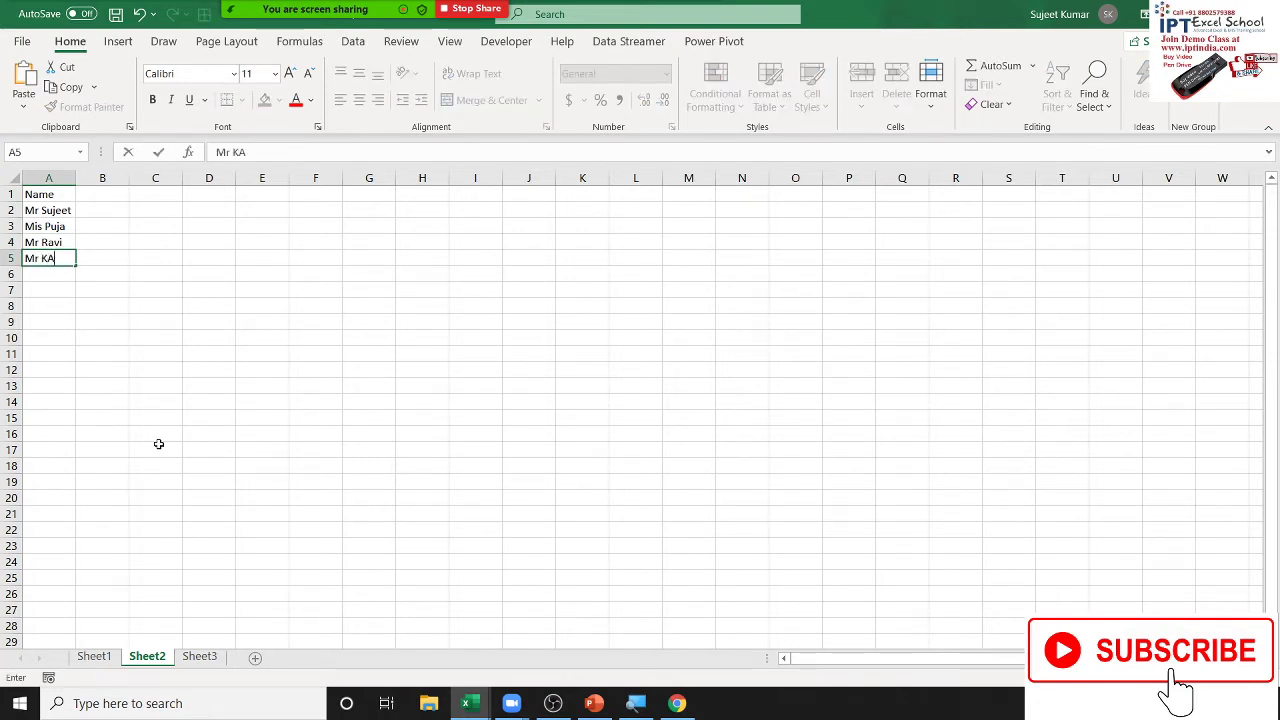
text(avita)
key(Return)
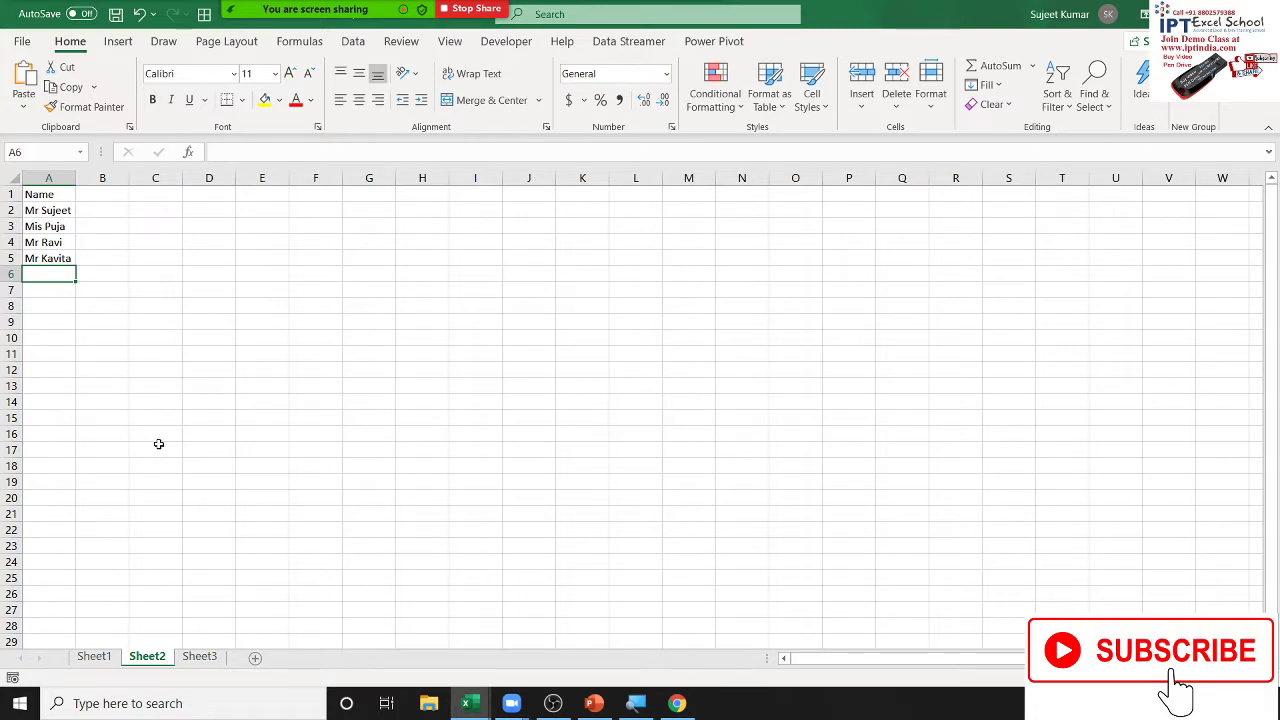
text(Mis )
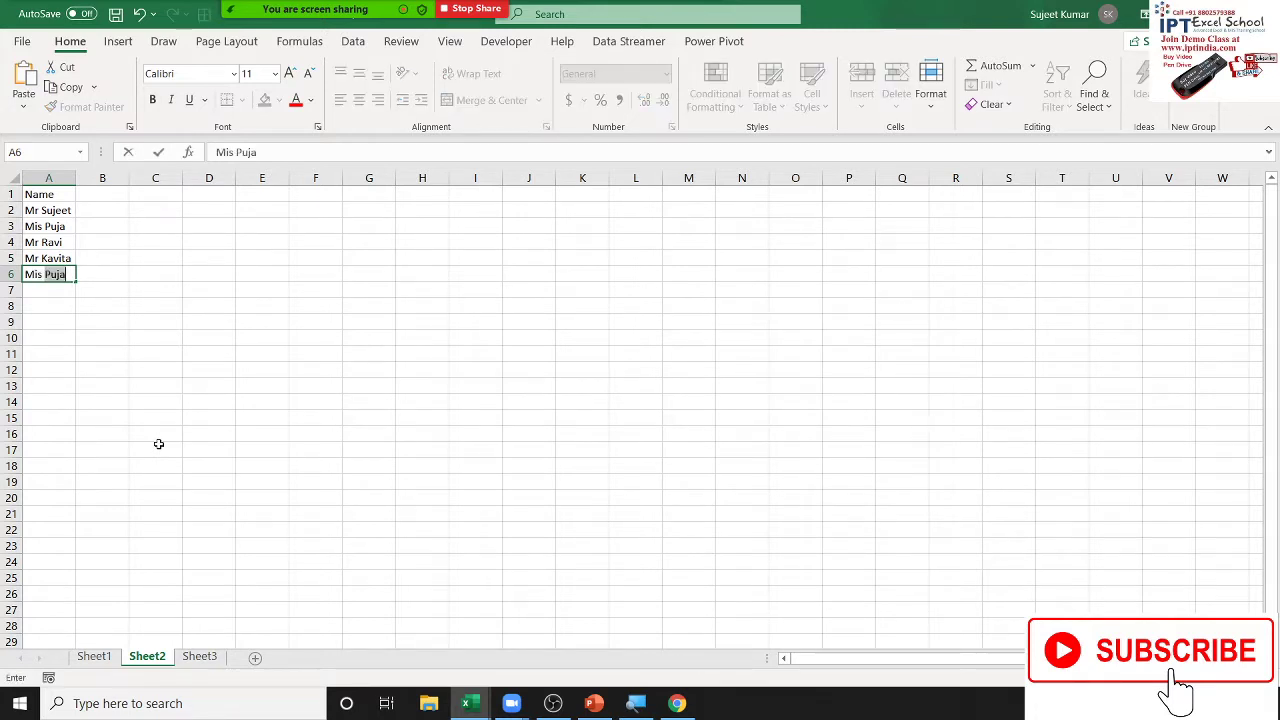
text(Monika)
key(Return)
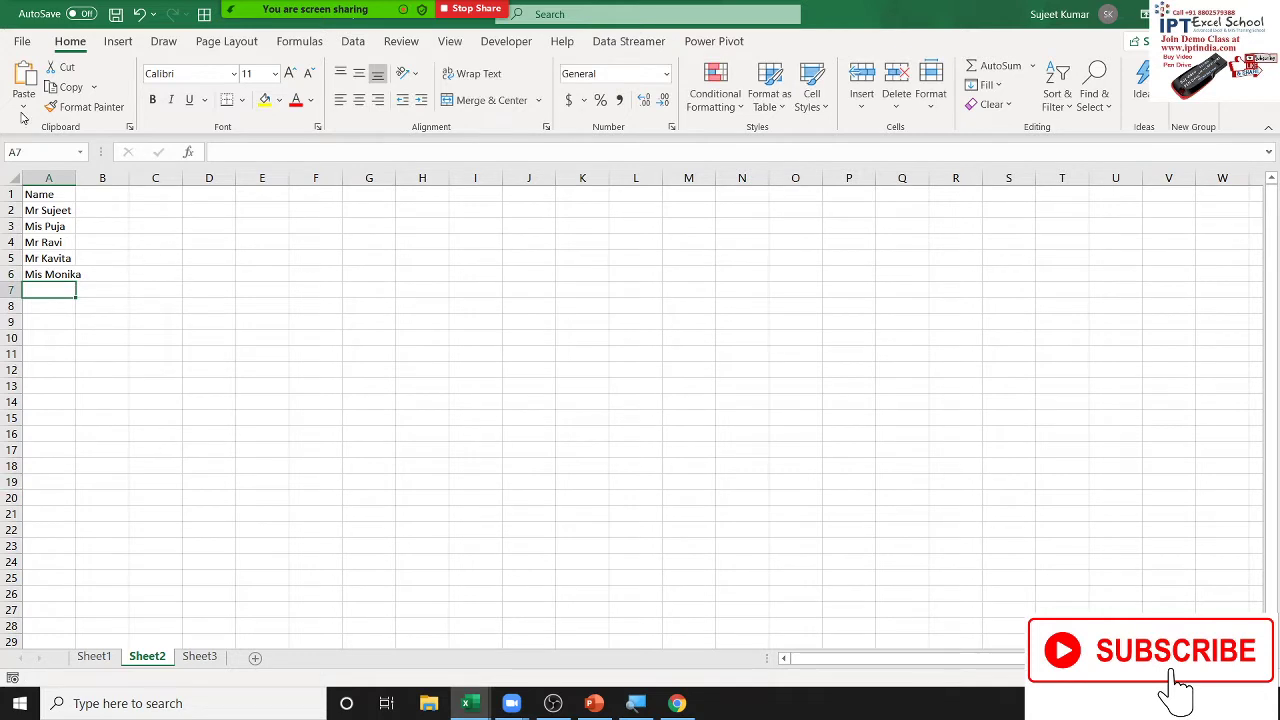
double_click(76, 178)
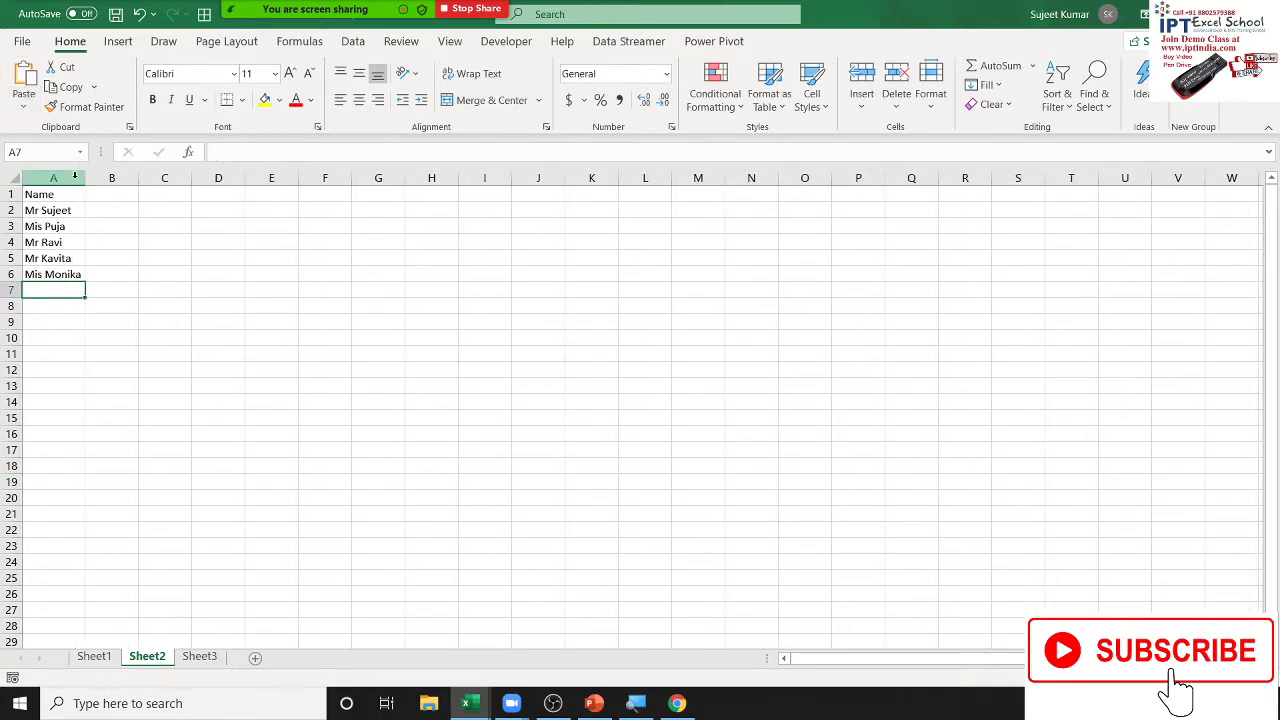
click(71, 179)
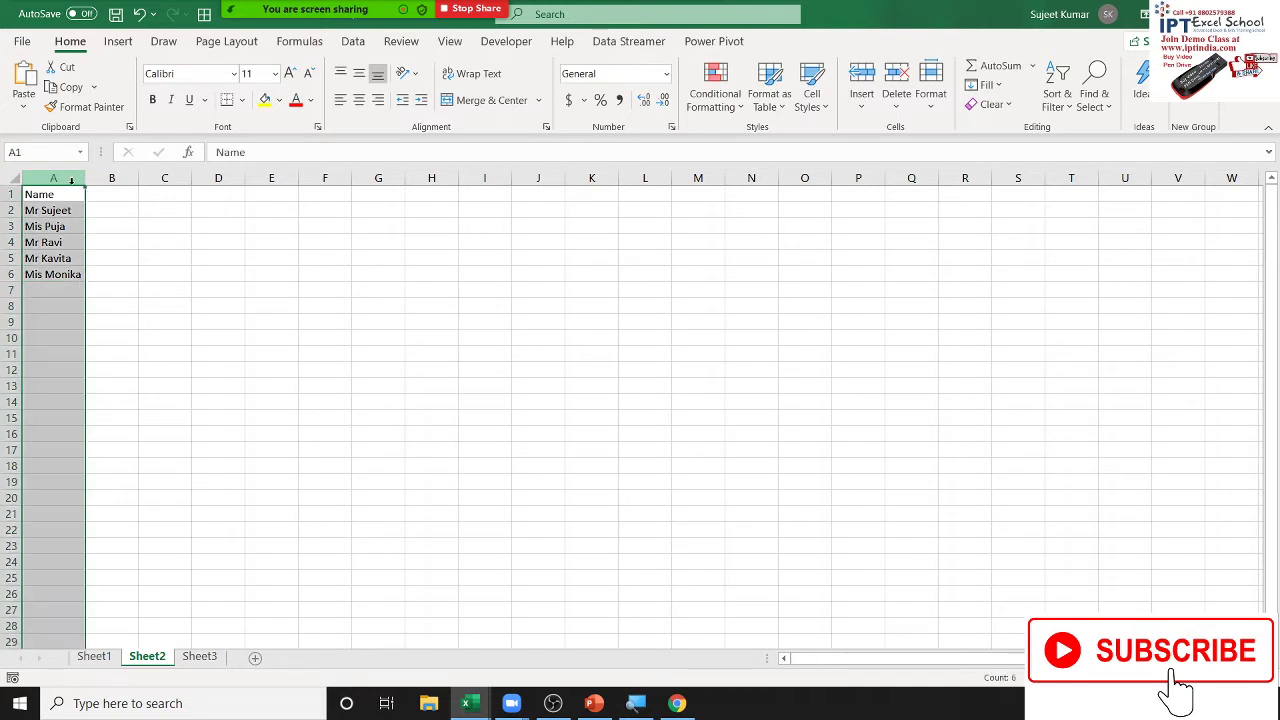
Start a new rule for column A matching Specific Text beginning with 'Mr'.
click(714, 104)
mouse_move(733, 147)
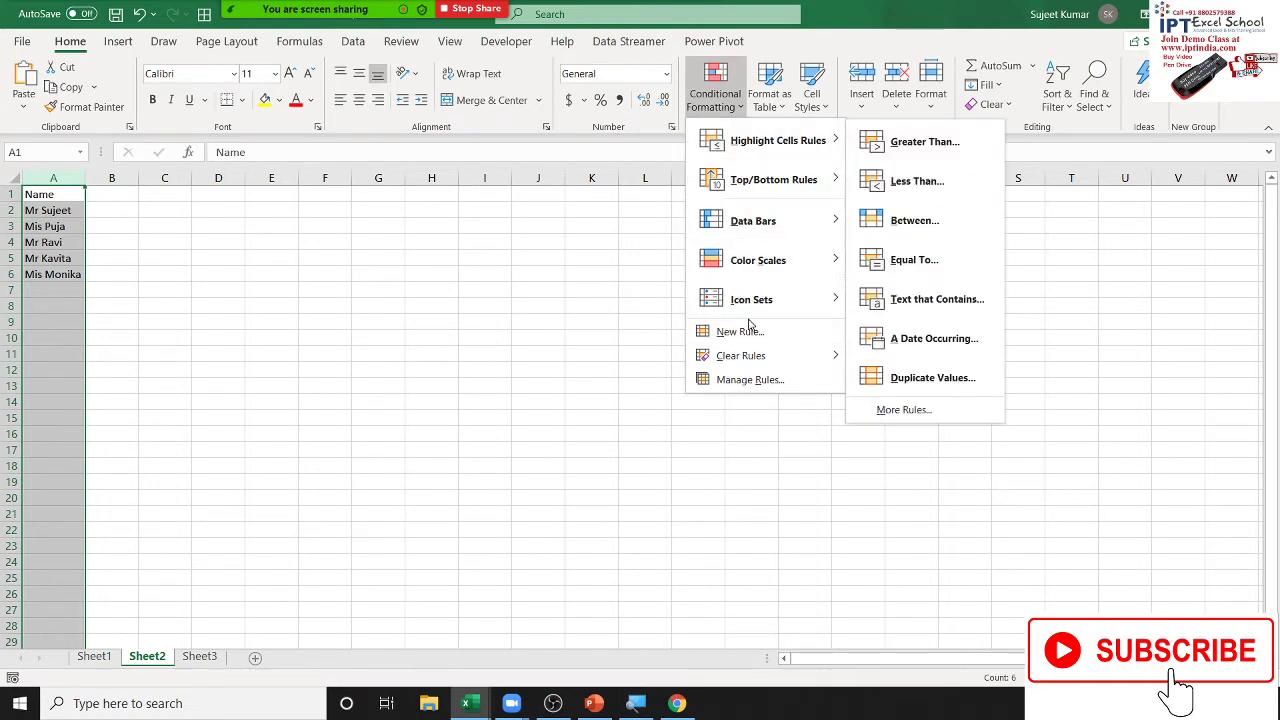
click(900, 409)
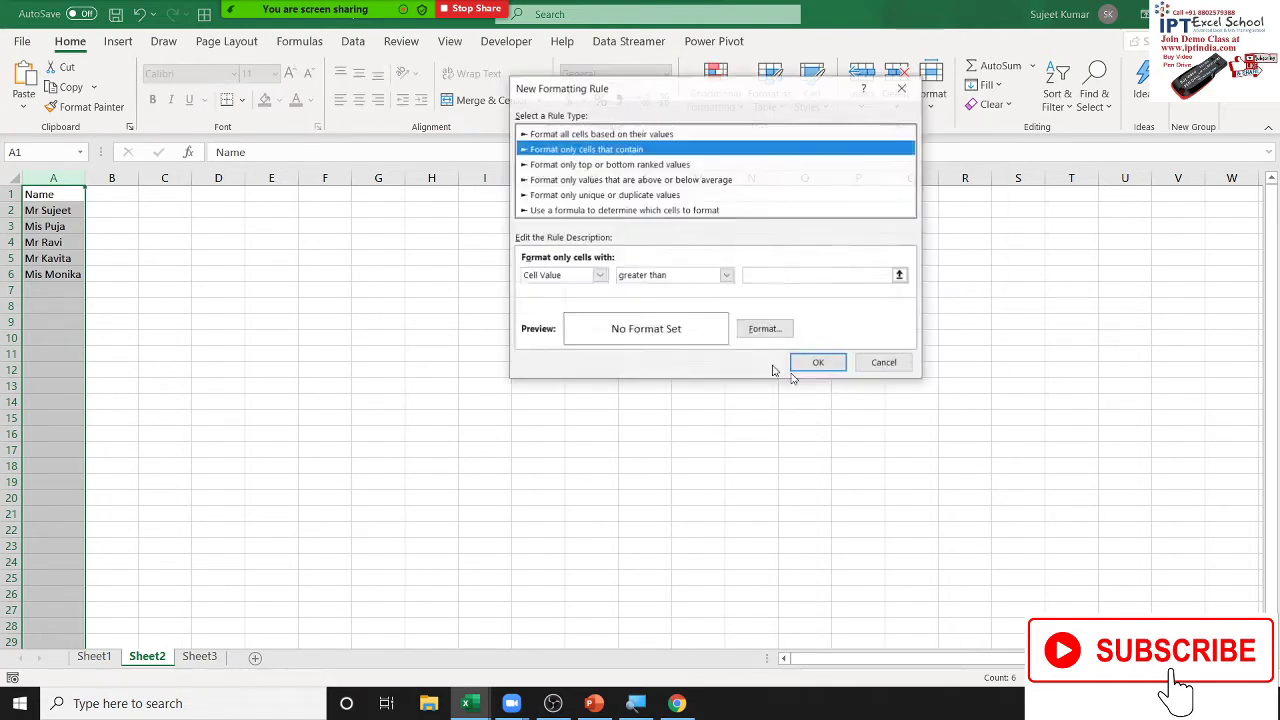
click(564, 284)
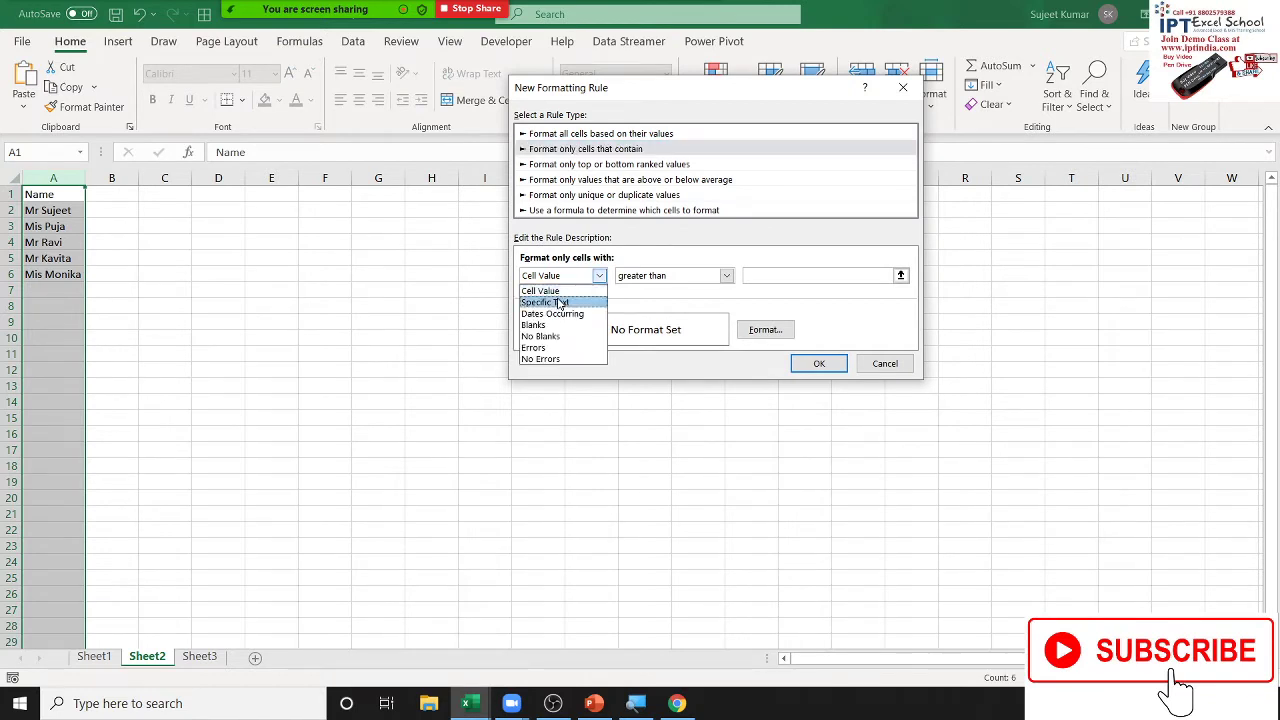
click(560, 303)
click(652, 277)
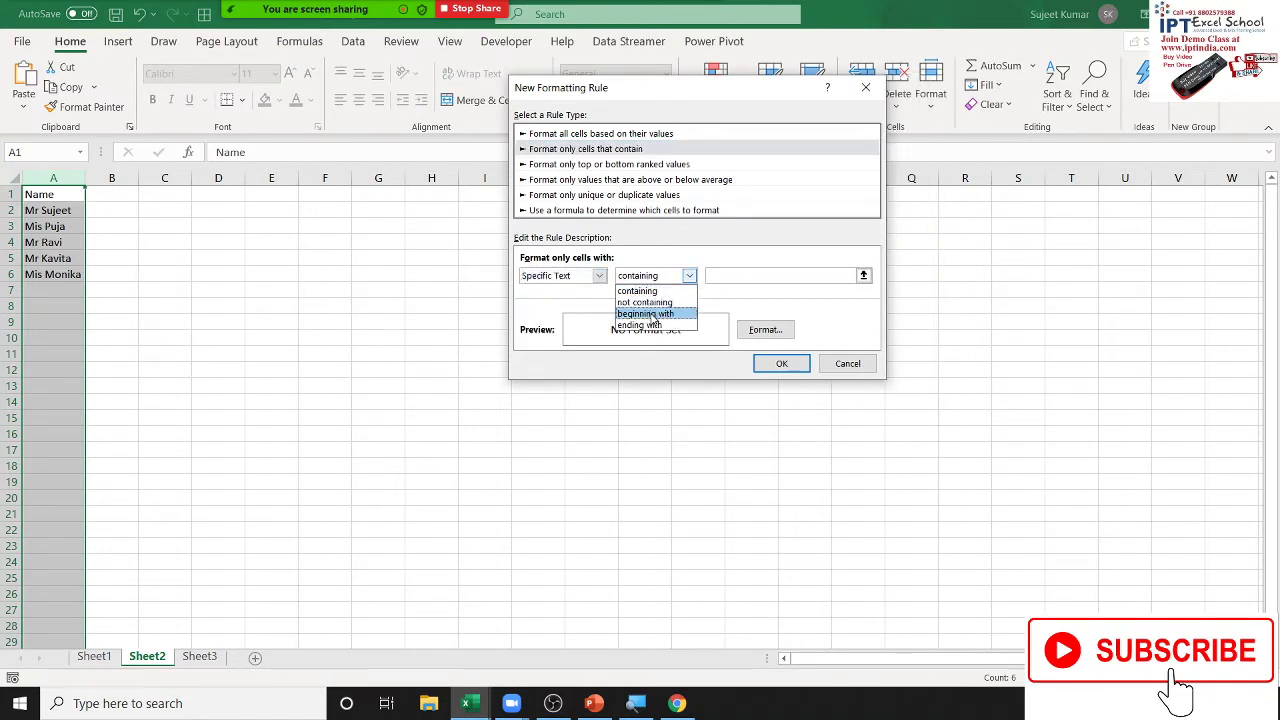
click(652, 314)
click(745, 275)
text(Mr)
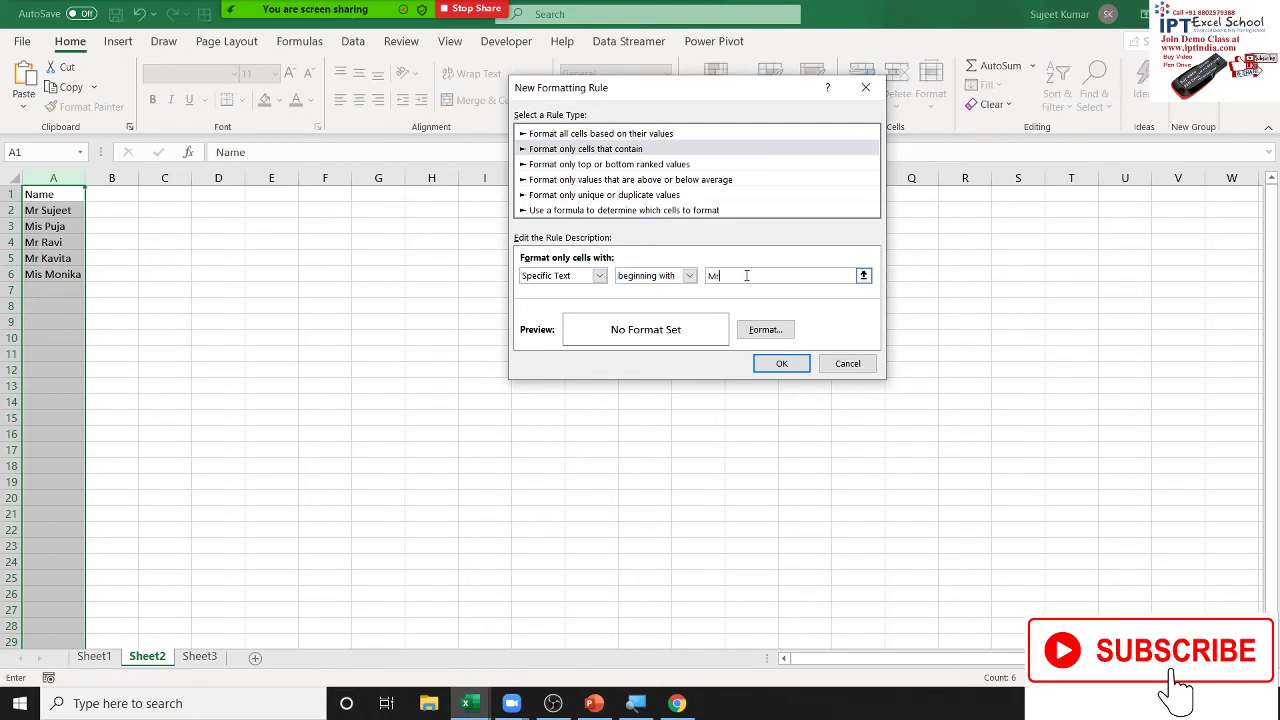
Give the matching names a light green fill and apply the rule.
click(746, 330)
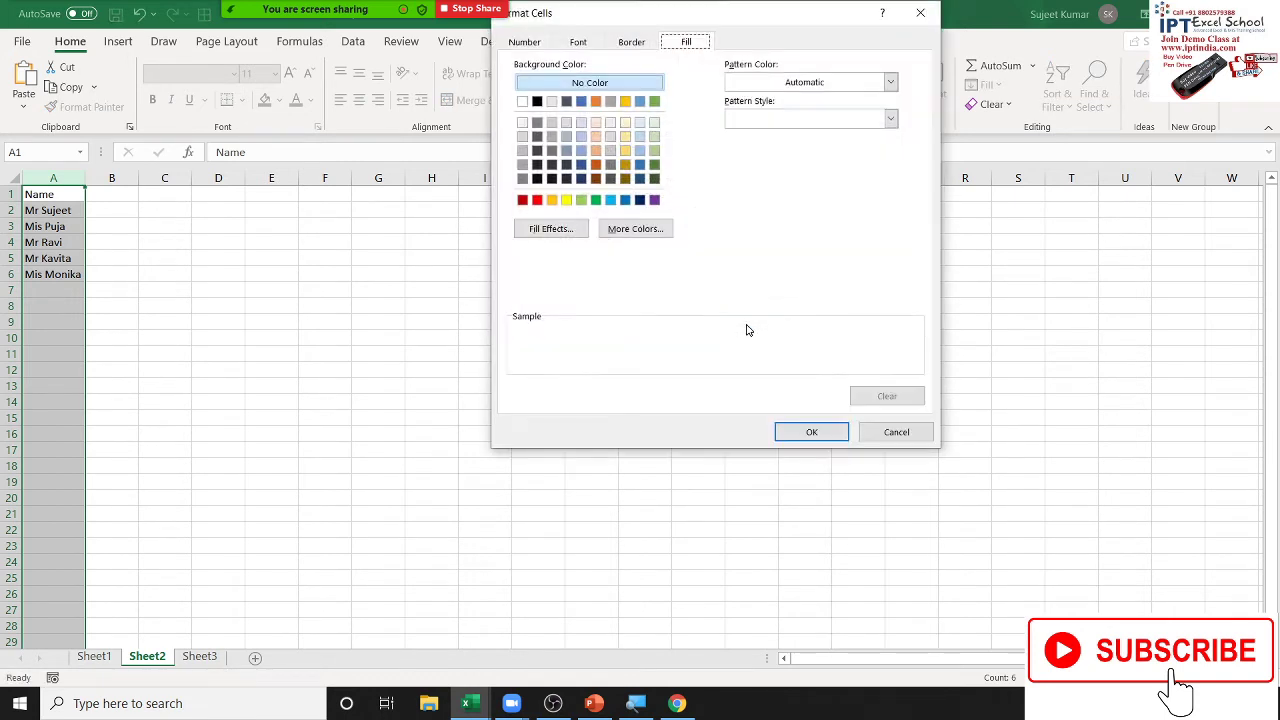
click(581, 200)
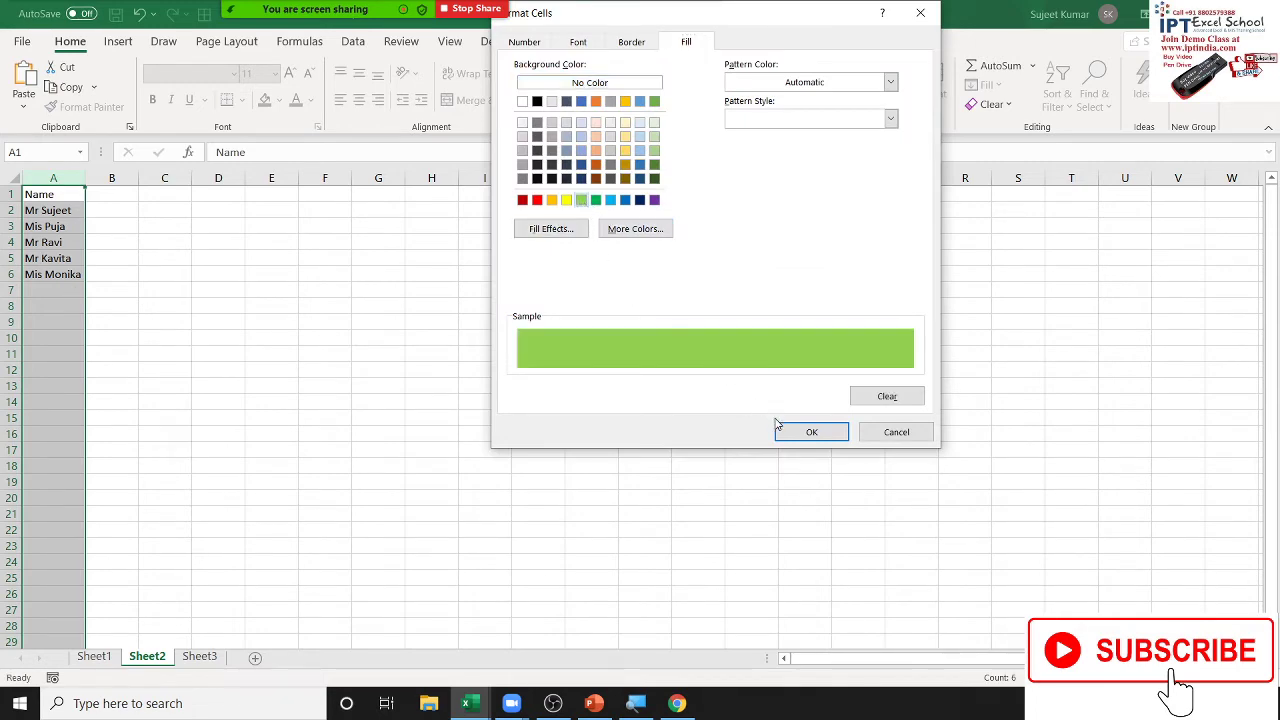
click(779, 426)
click(770, 364)
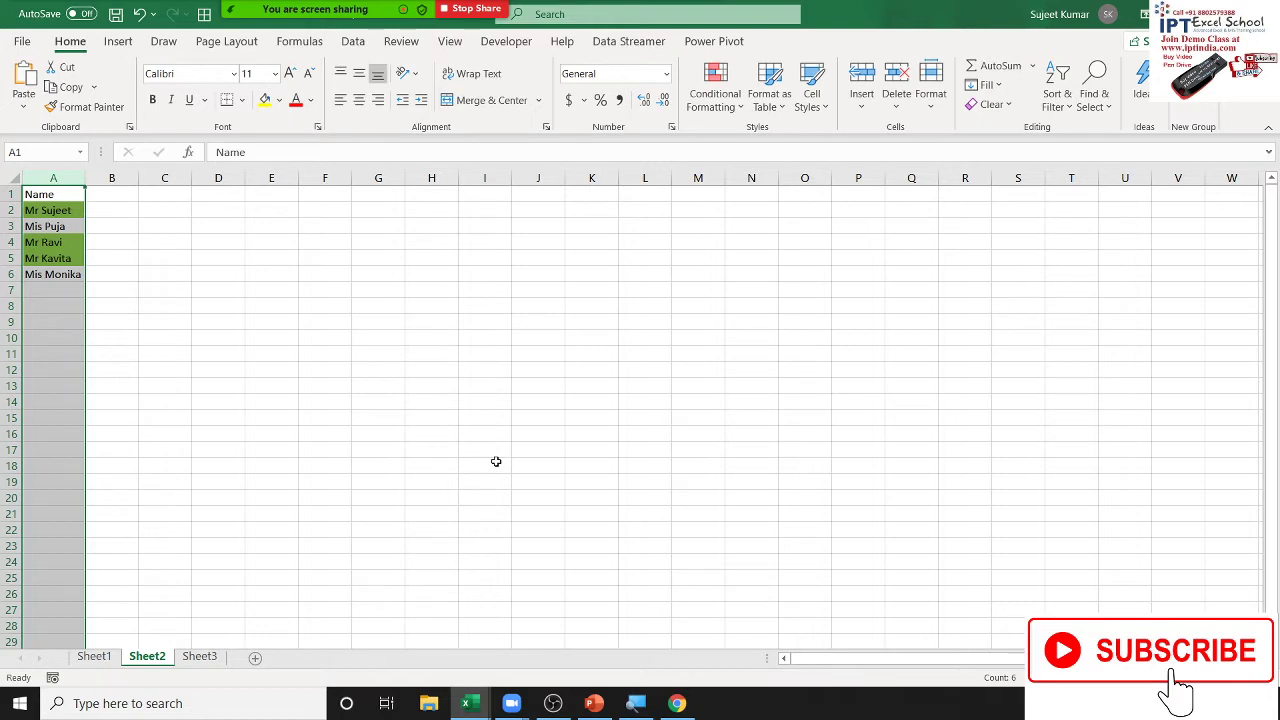
Dismiss the reopened Conditional Formatting menu and select A2, then A3.
click(729, 92)
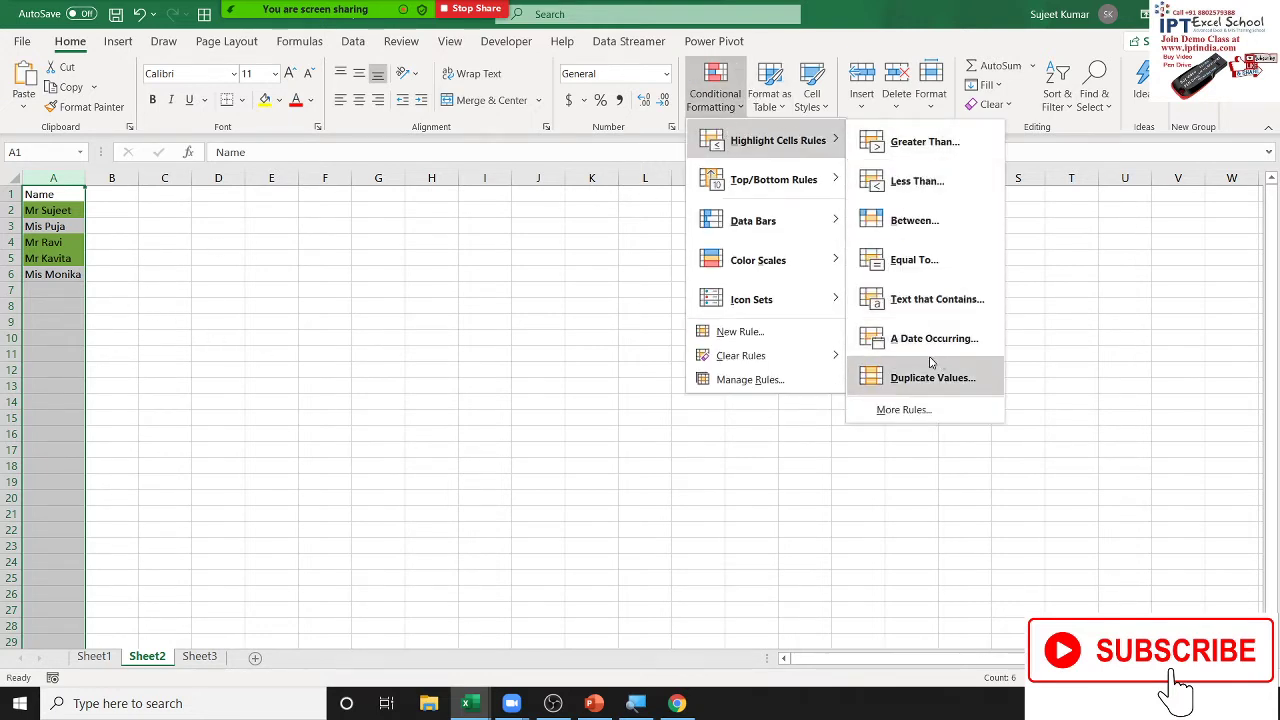
click(56, 208)
key(ctrl+Down)
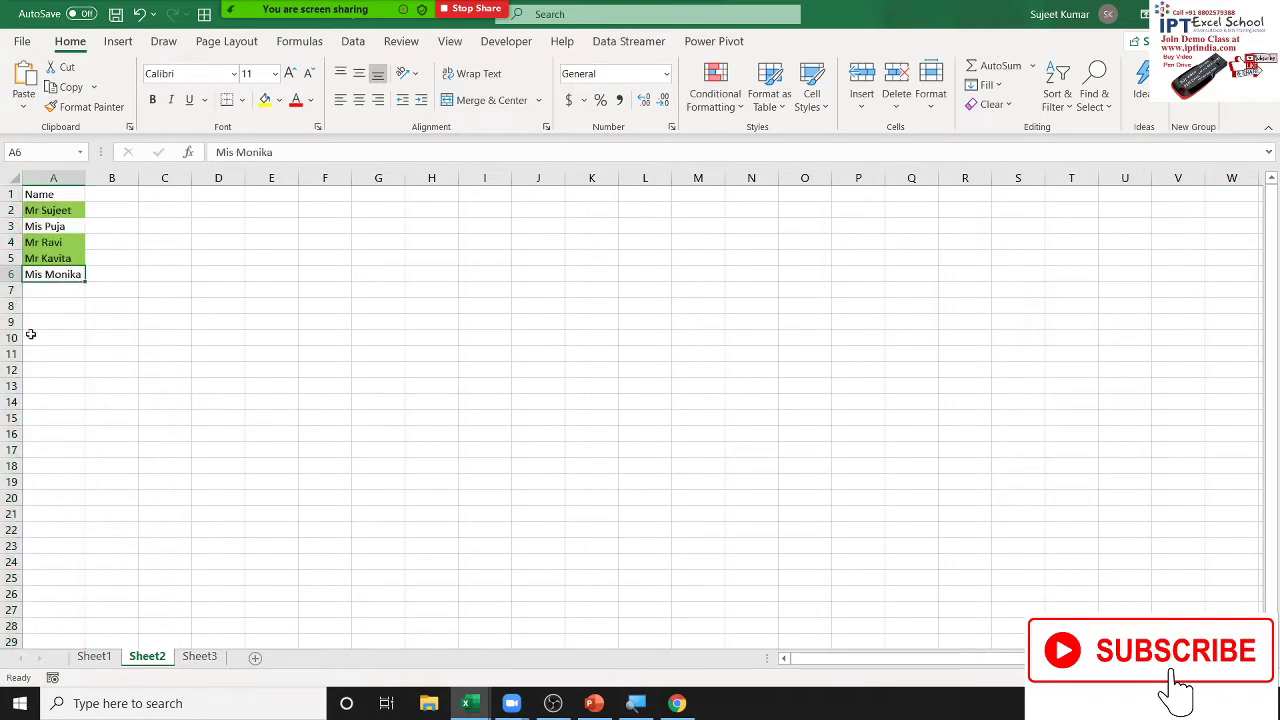
click(80, 207)
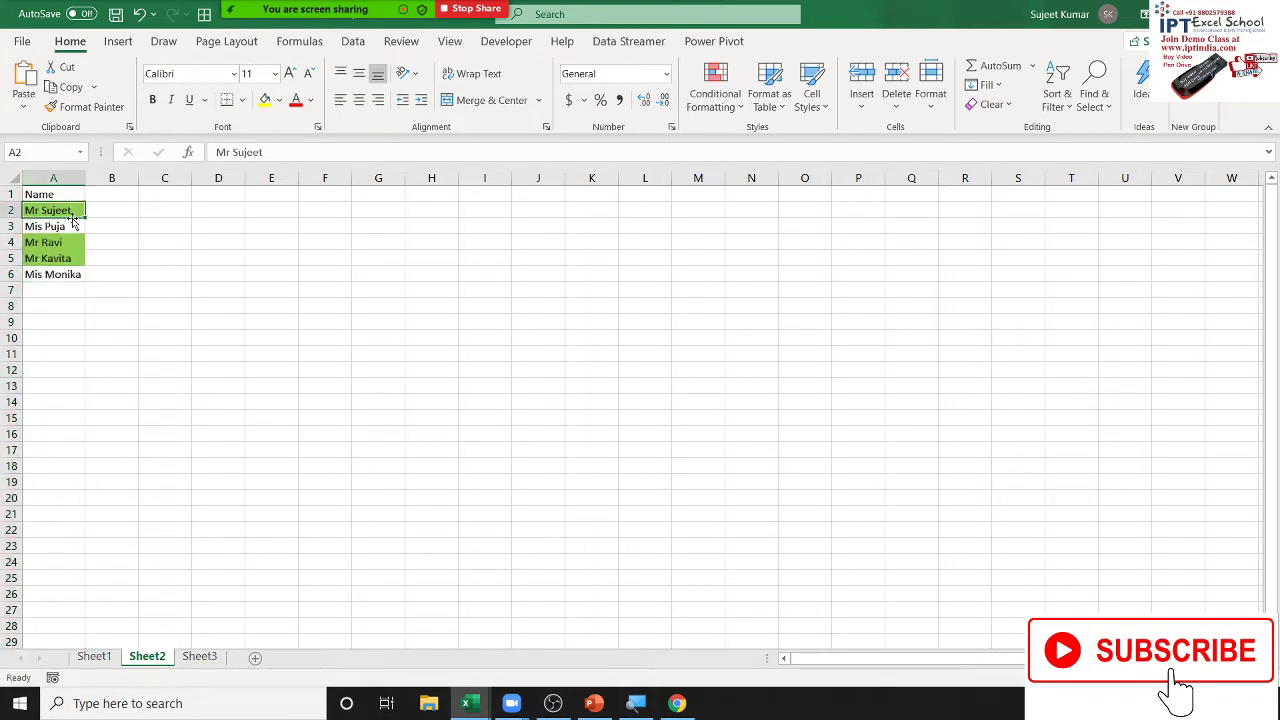
key(Down)
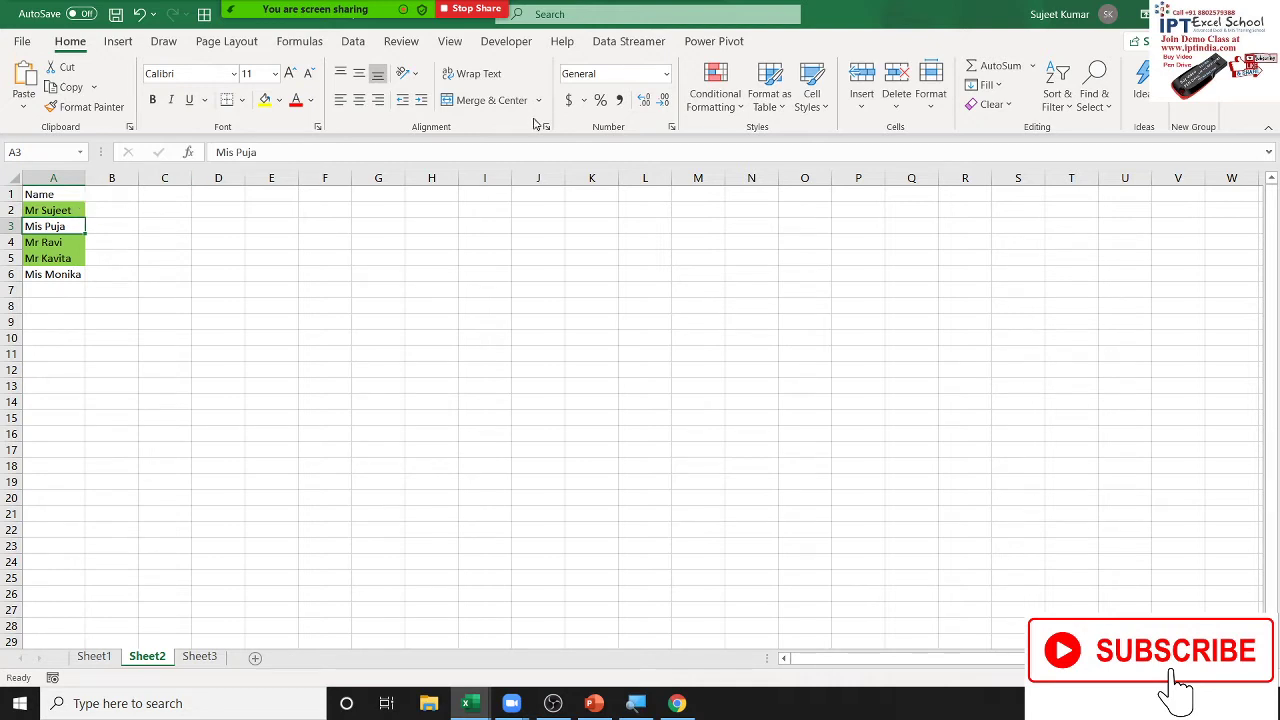
click(726, 112)
mouse_move(715, 143)
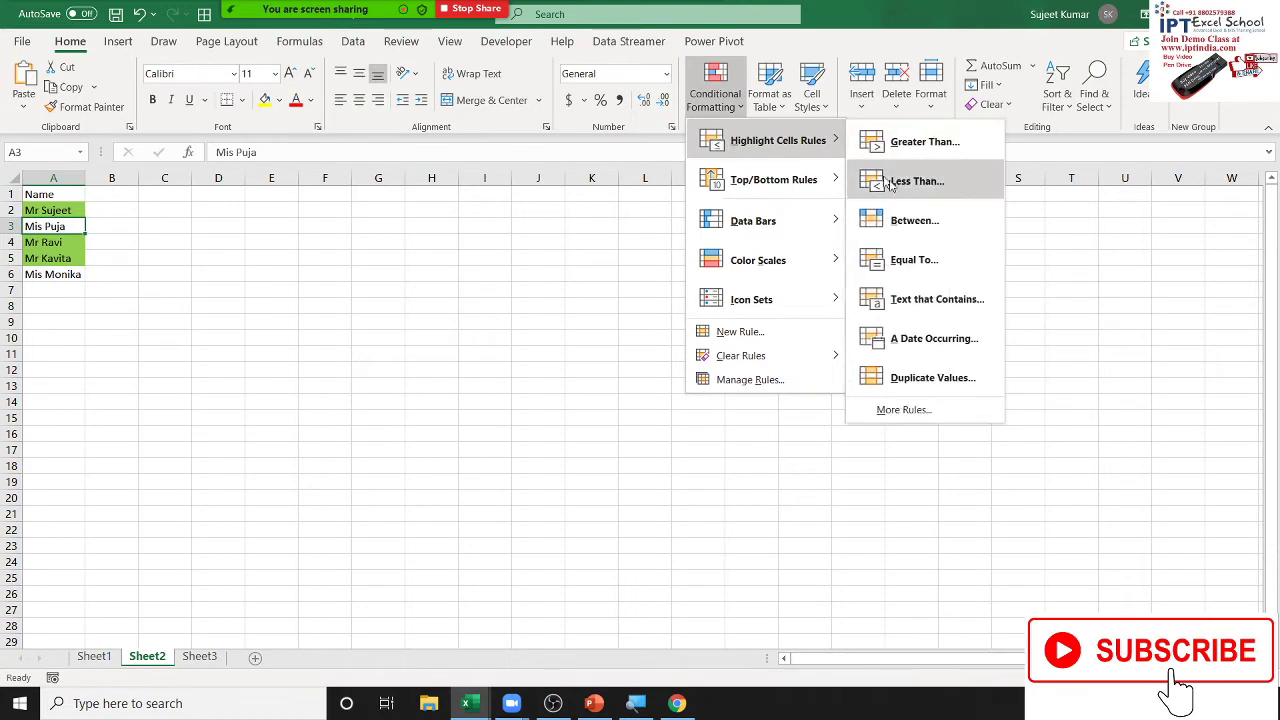
click(914, 421)
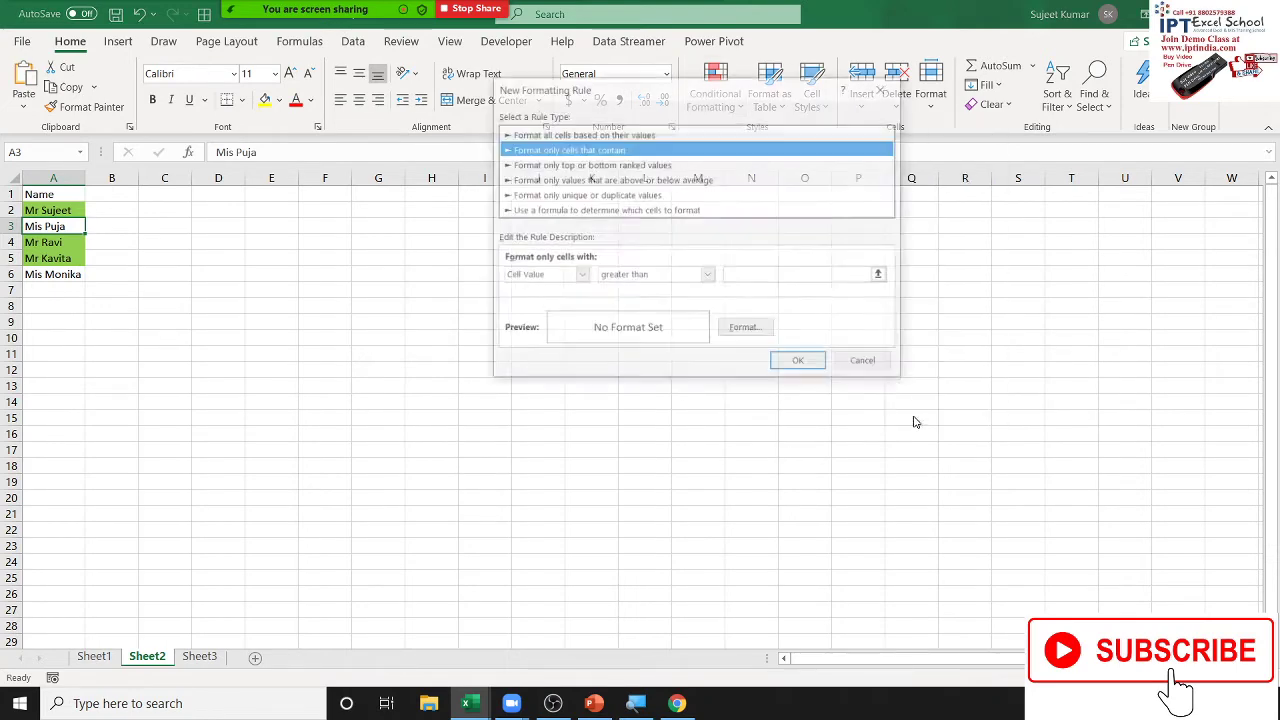
click(550, 277)
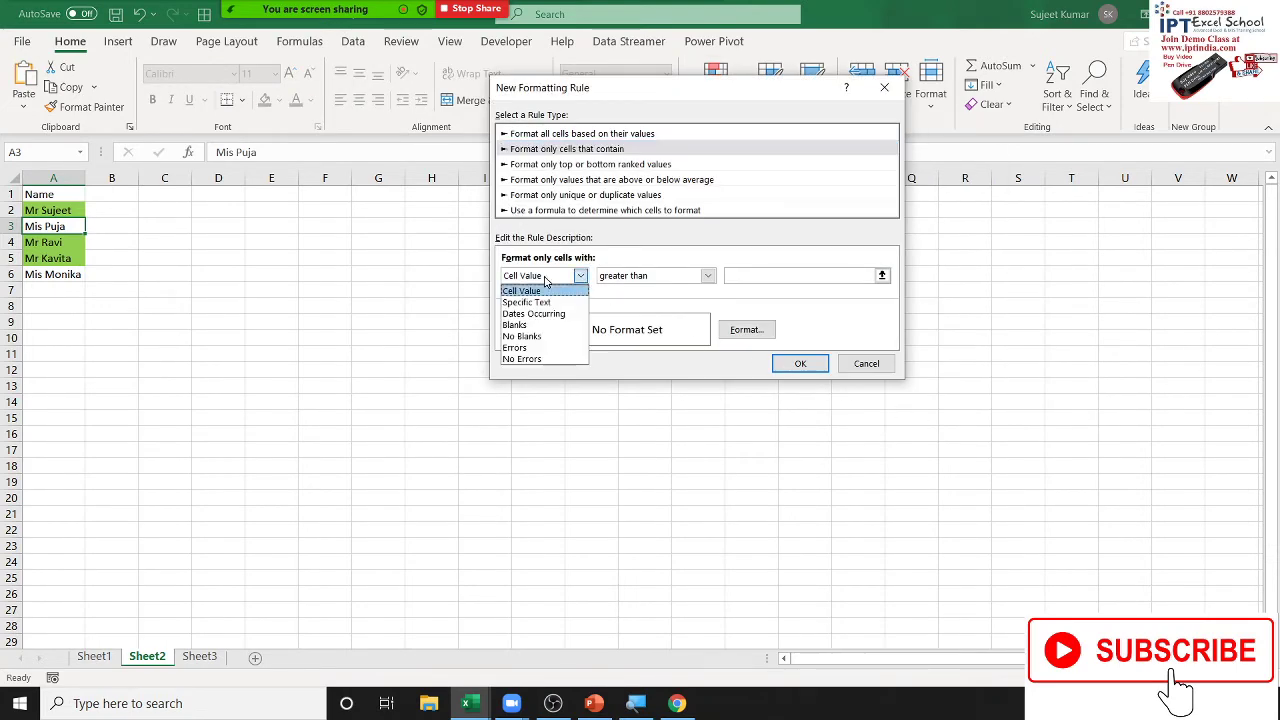
click(544, 299)
click(637, 276)
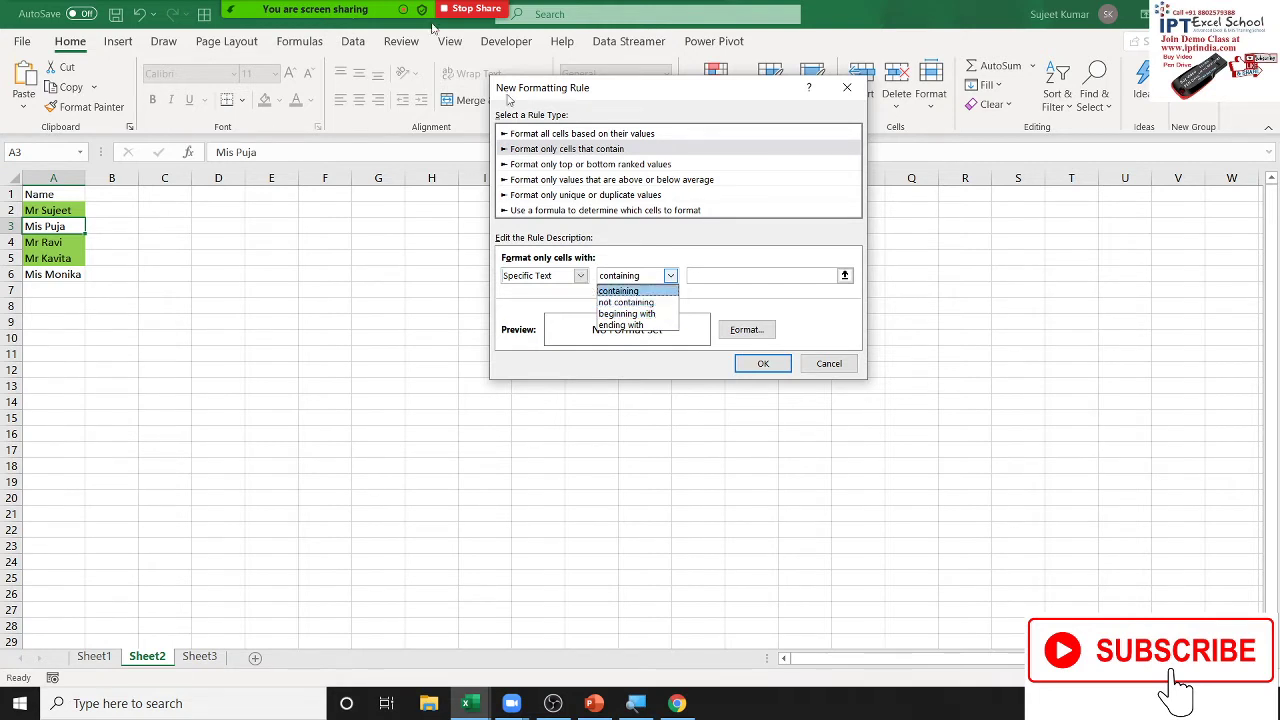
click(179, 19)
click(179, 19)
click(340, 22)
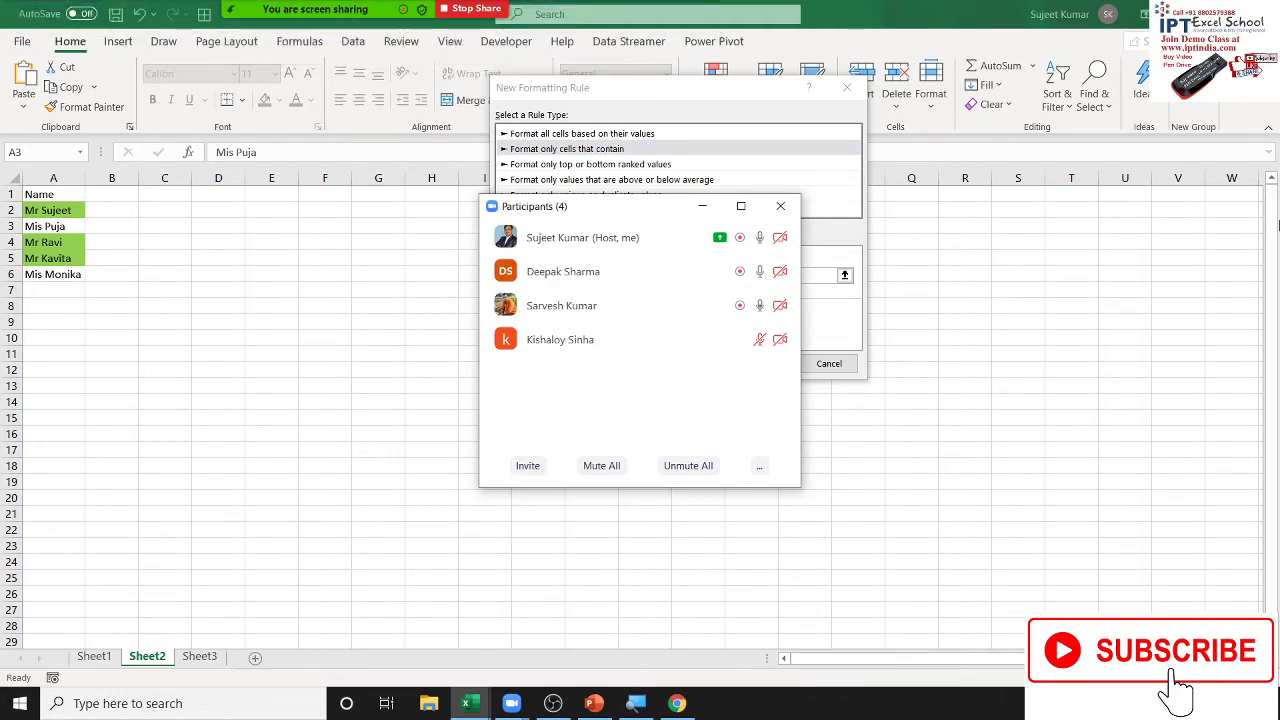
click(781, 207)
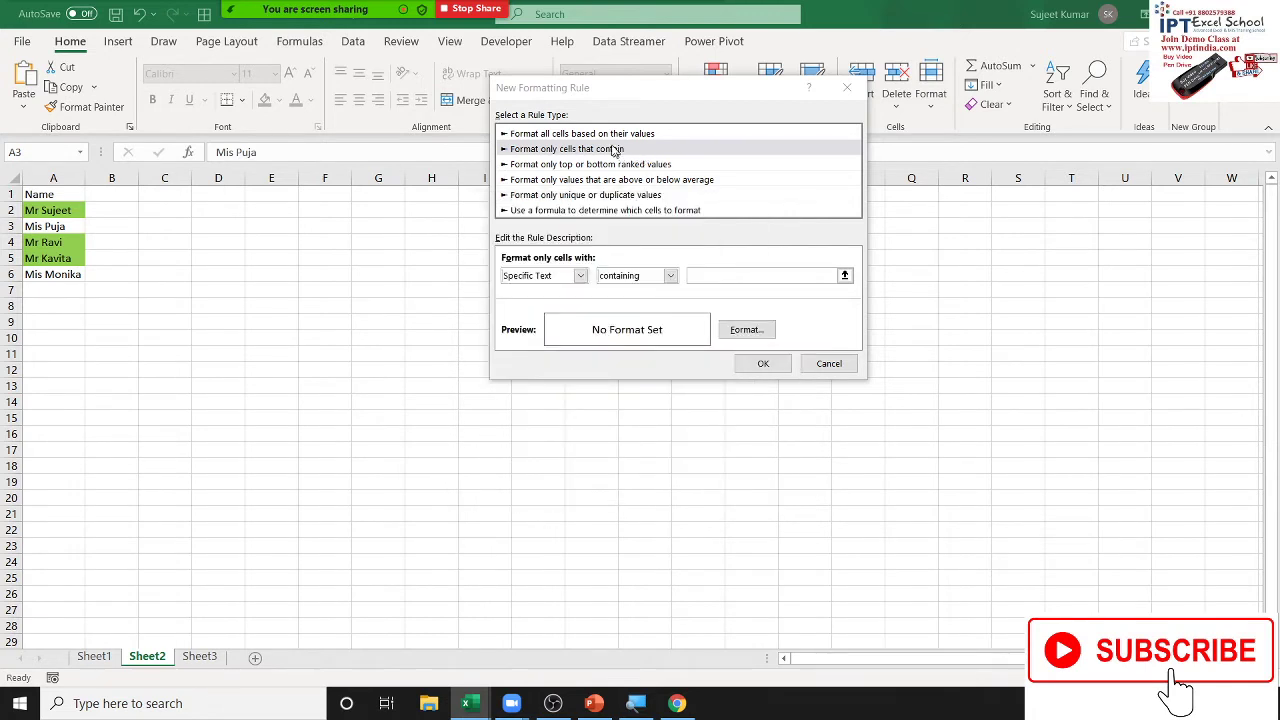
click(532, 277)
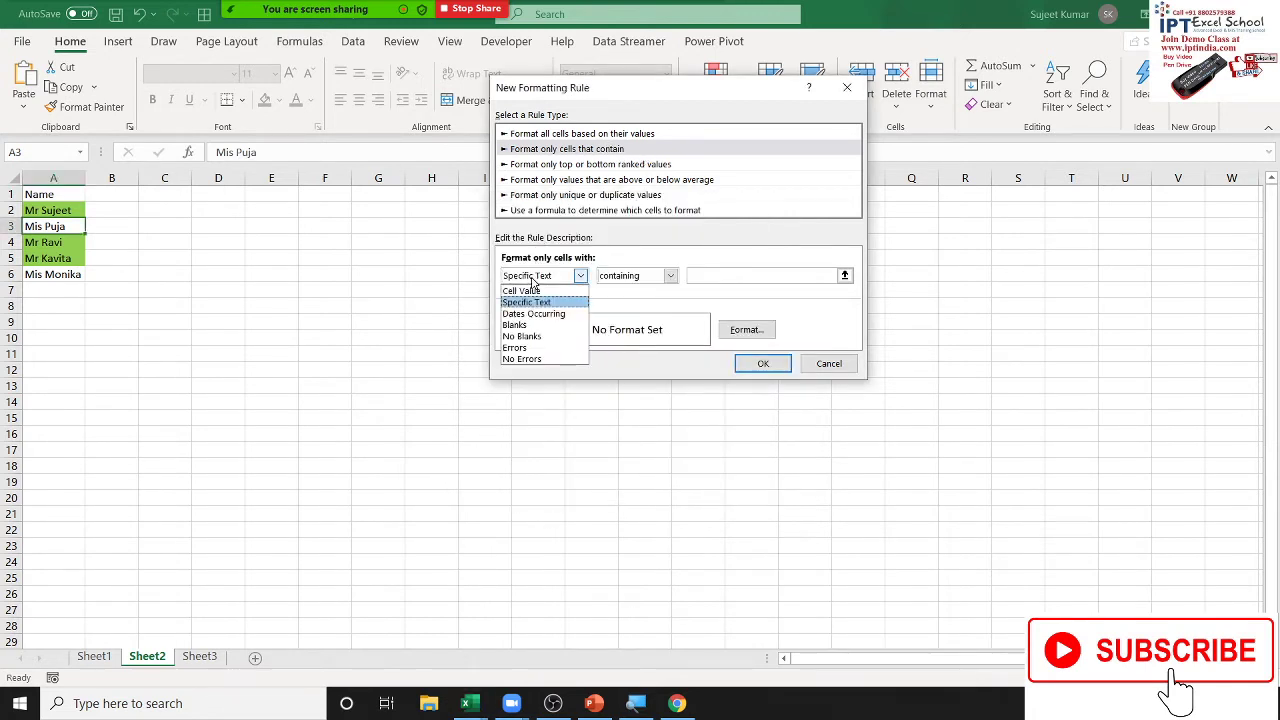
click(540, 314)
click(535, 280)
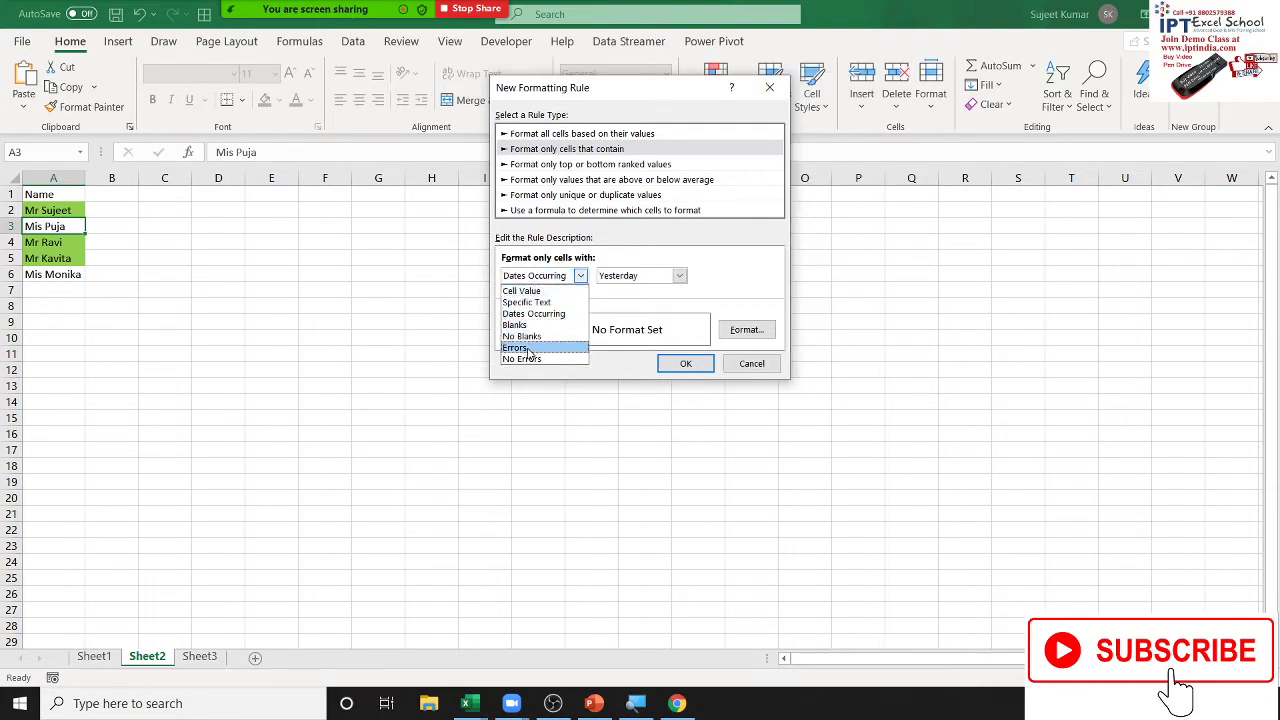
click(477, 363)
key(Escape)
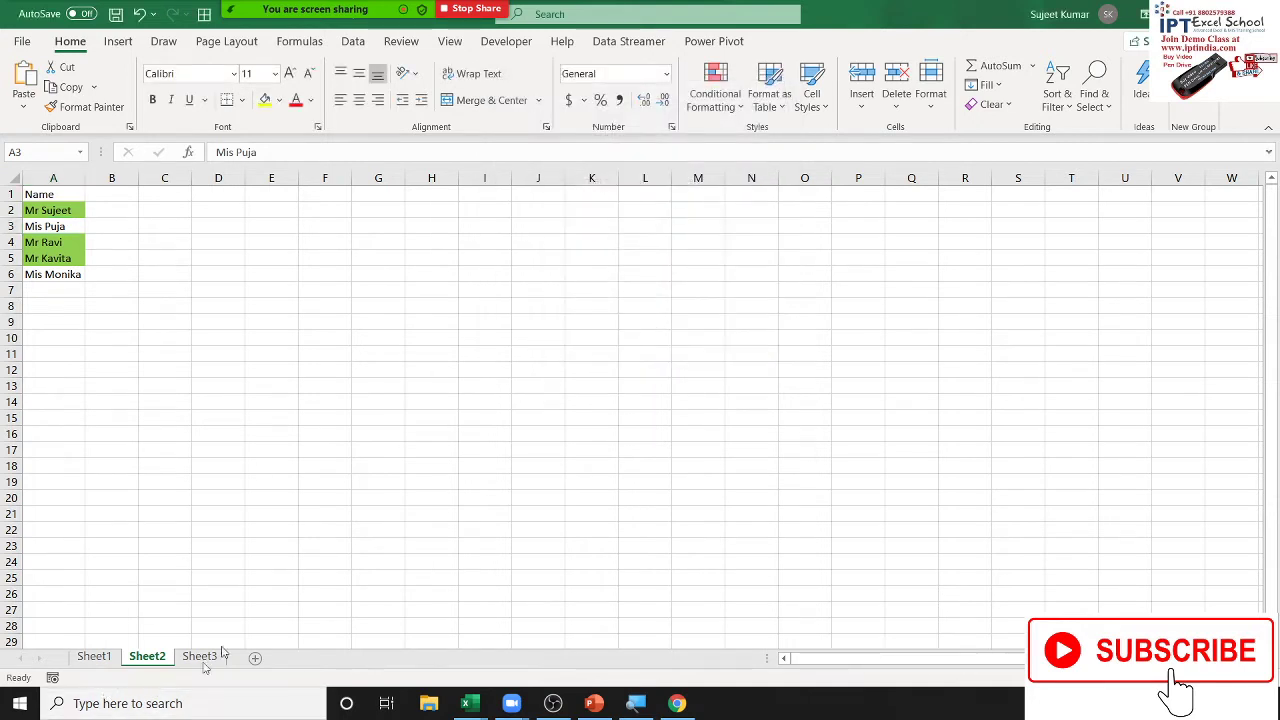
Fill the range F1:S19 with the =NA() formula.
click(326, 208)
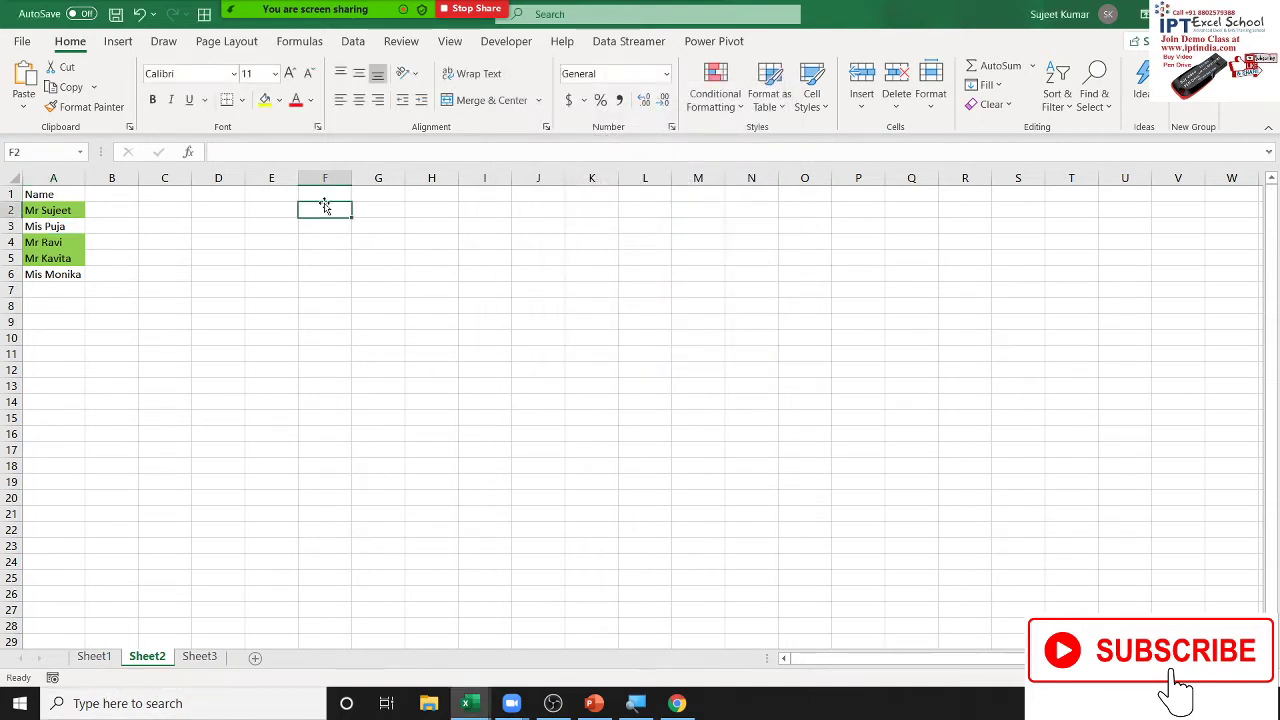
click(325, 199)
text(=)
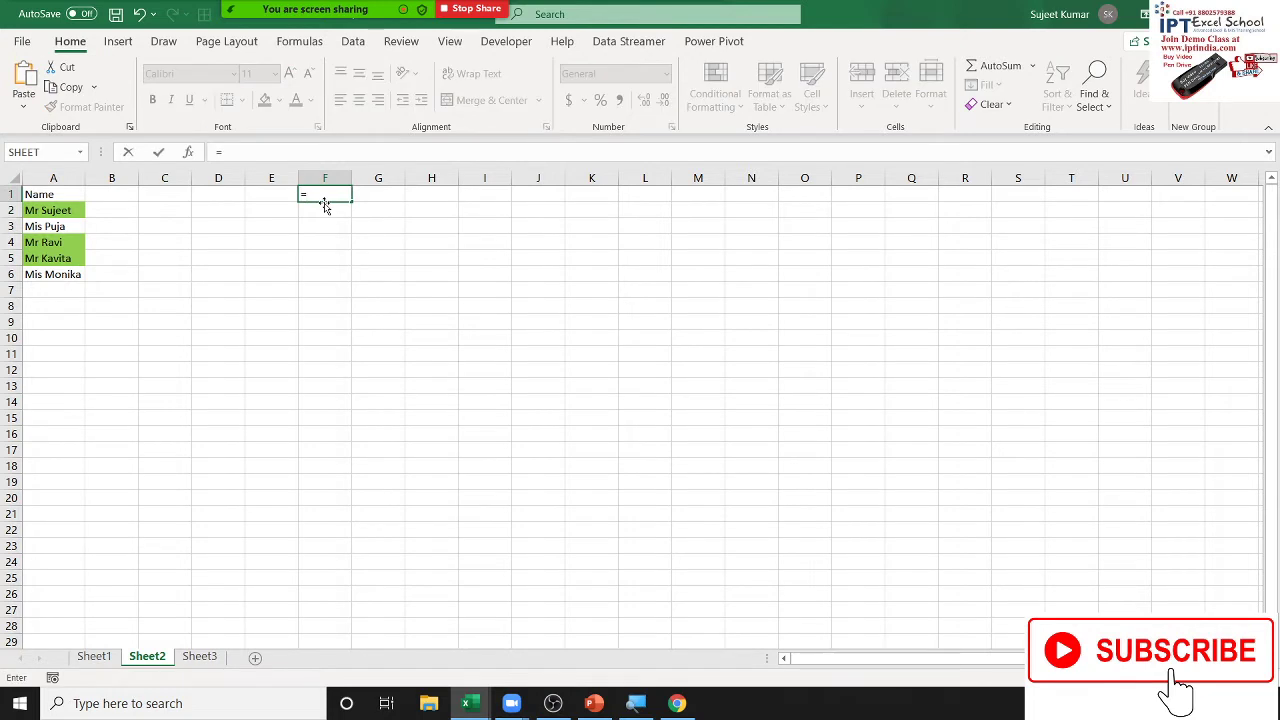
text(na)
key(Tab)
key(ctrl+Return)
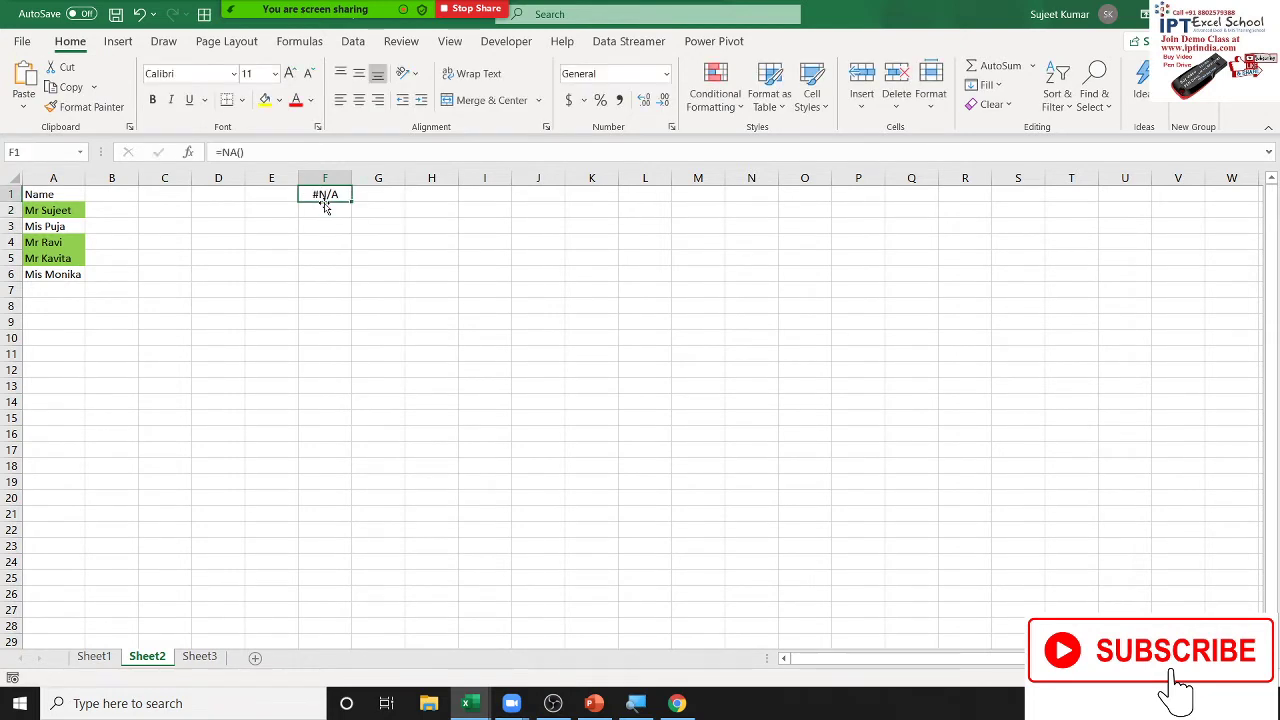
key(shift+Right)
key(shift+Right)
key(shift+Right)
key(shift+Right)
key(shift+Down)
key(shift+Down)
key(shift+Down)
key(shift+Down)
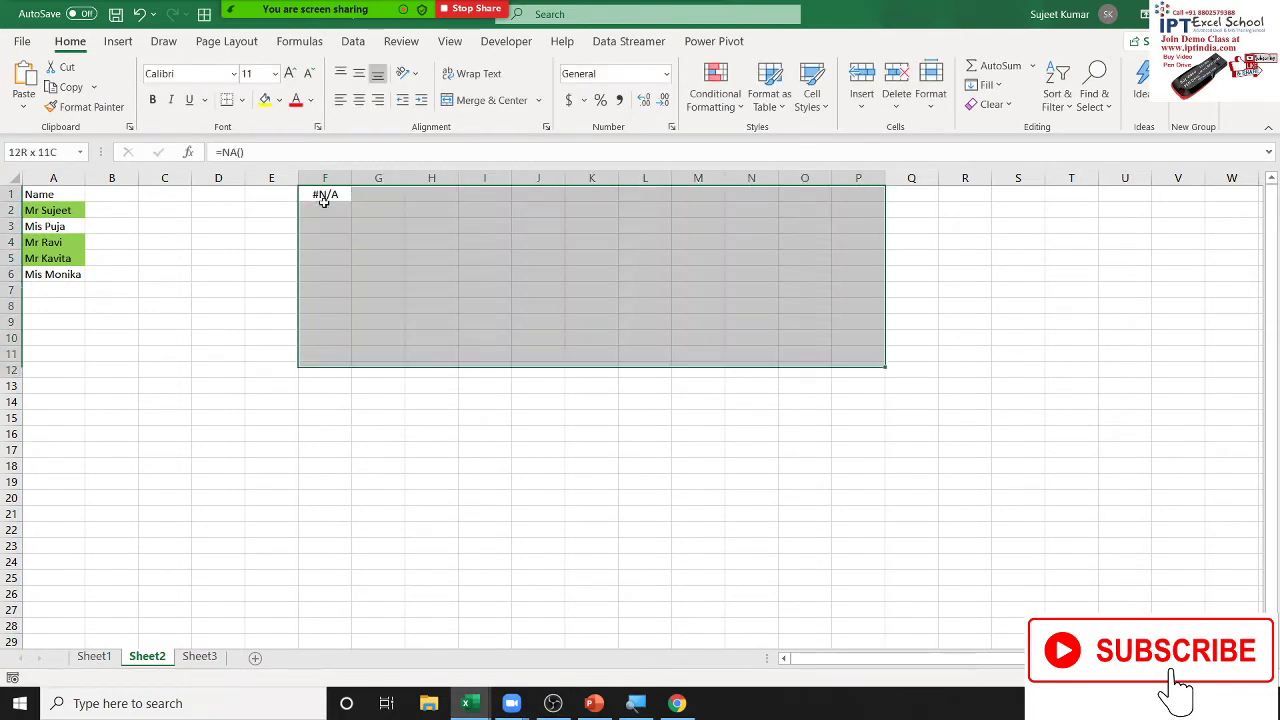
key(shift+Down)
key(shift+Down)
key(shift+Down)
key(shift+Right)
key(shift+Right)
key(shift+Right)
key(shift+Right)
key(shift+Right)
key(F2)
key(ctrl+Return)
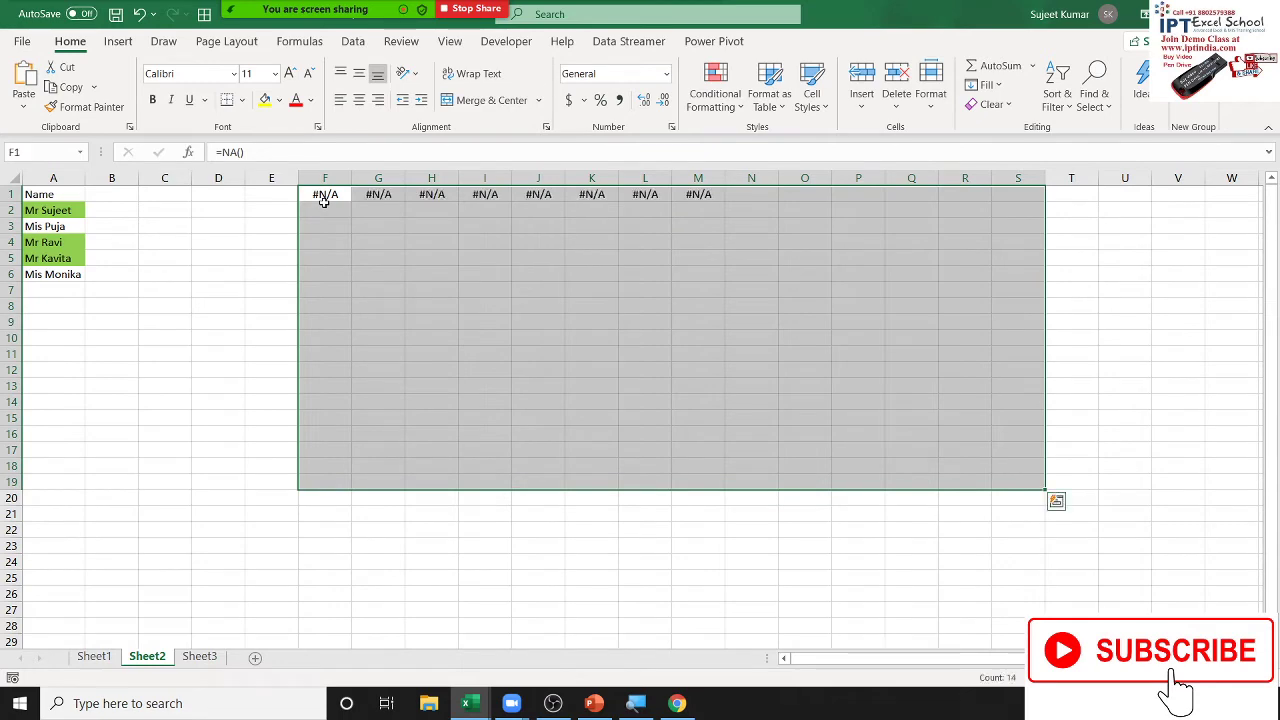
click(325, 208)
Enter 85 in H3, 36 in J5 and 74 in K8.
key(Right)
key(Right)
key(Down)
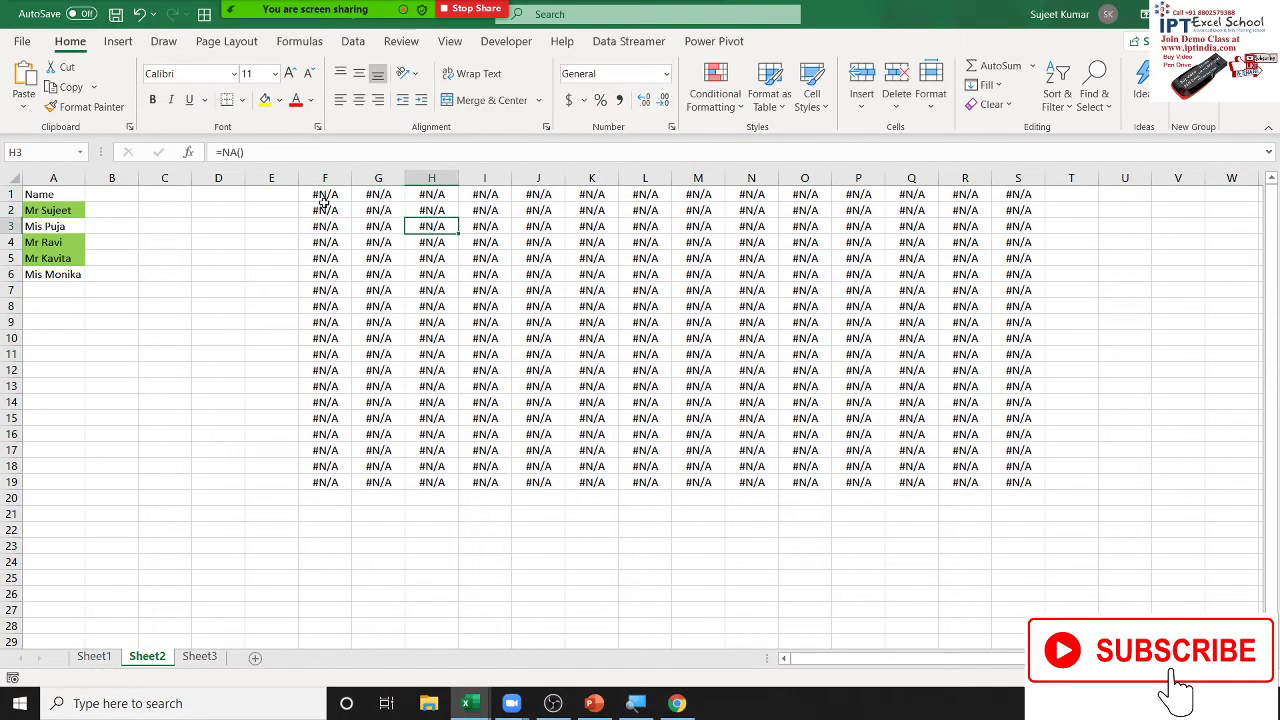
text(8)
key(Right)
key(Right)
key(Down)
key(Down)
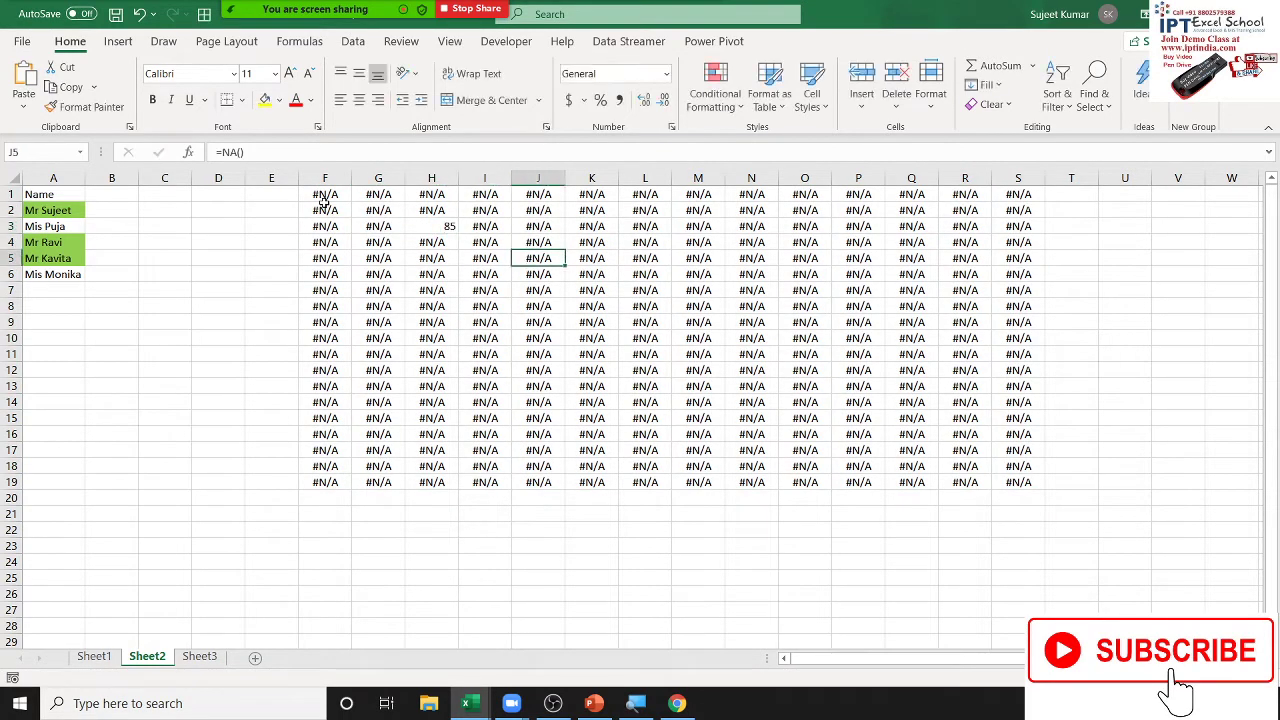
text(36)
key(Right)
key(Down)
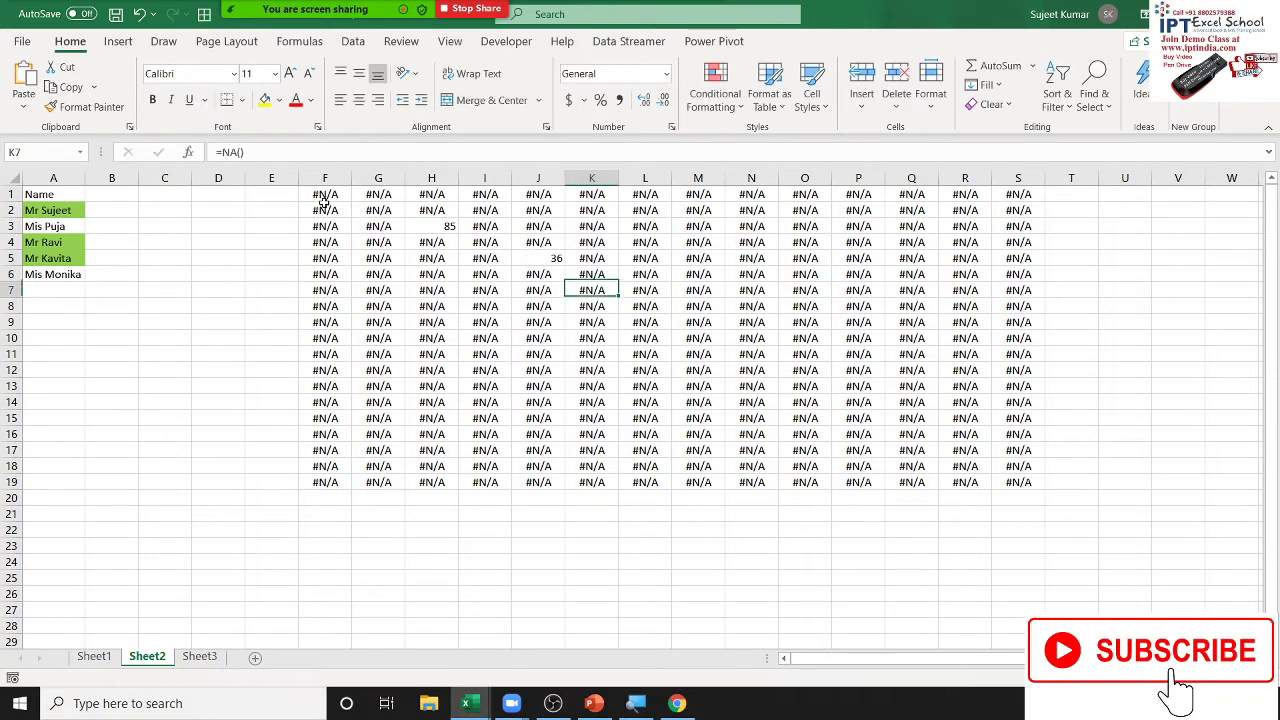
key(Down)
key(Down)
text(7)
key(Right)
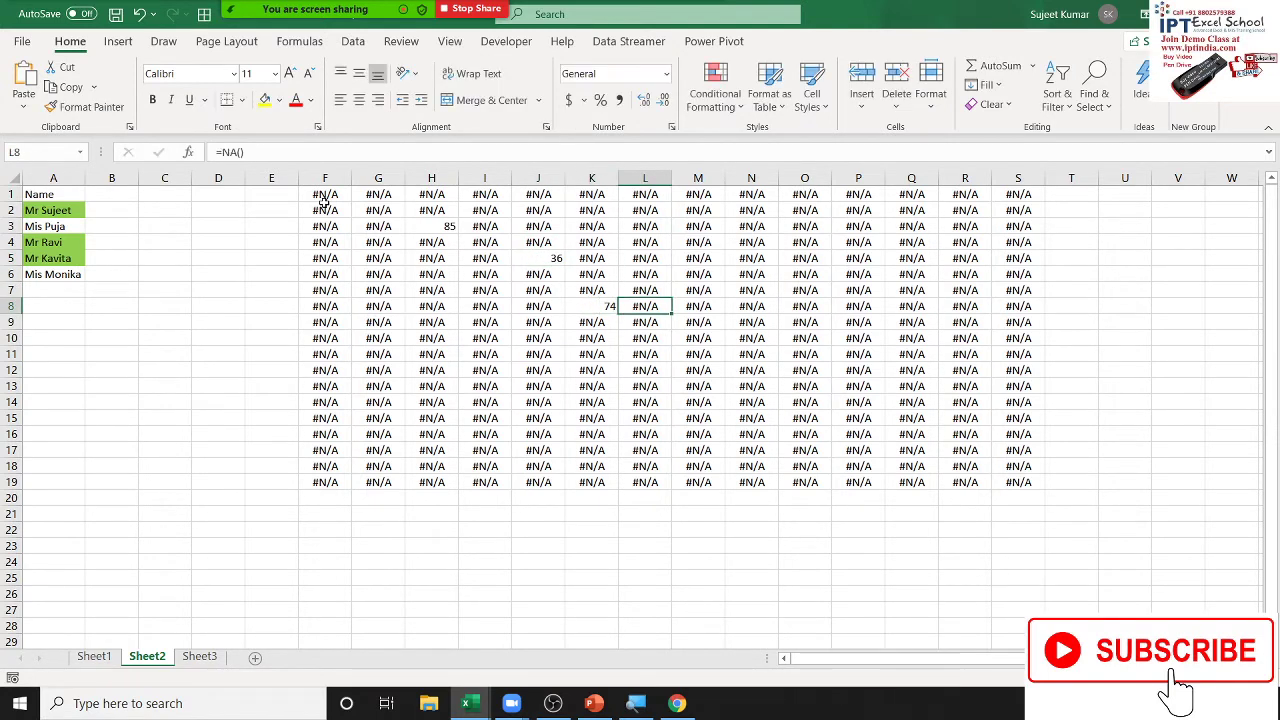
Enter 66 in M9, 98 in P12 and 98 in G13.
key(Down)
key(Right)
text(66)
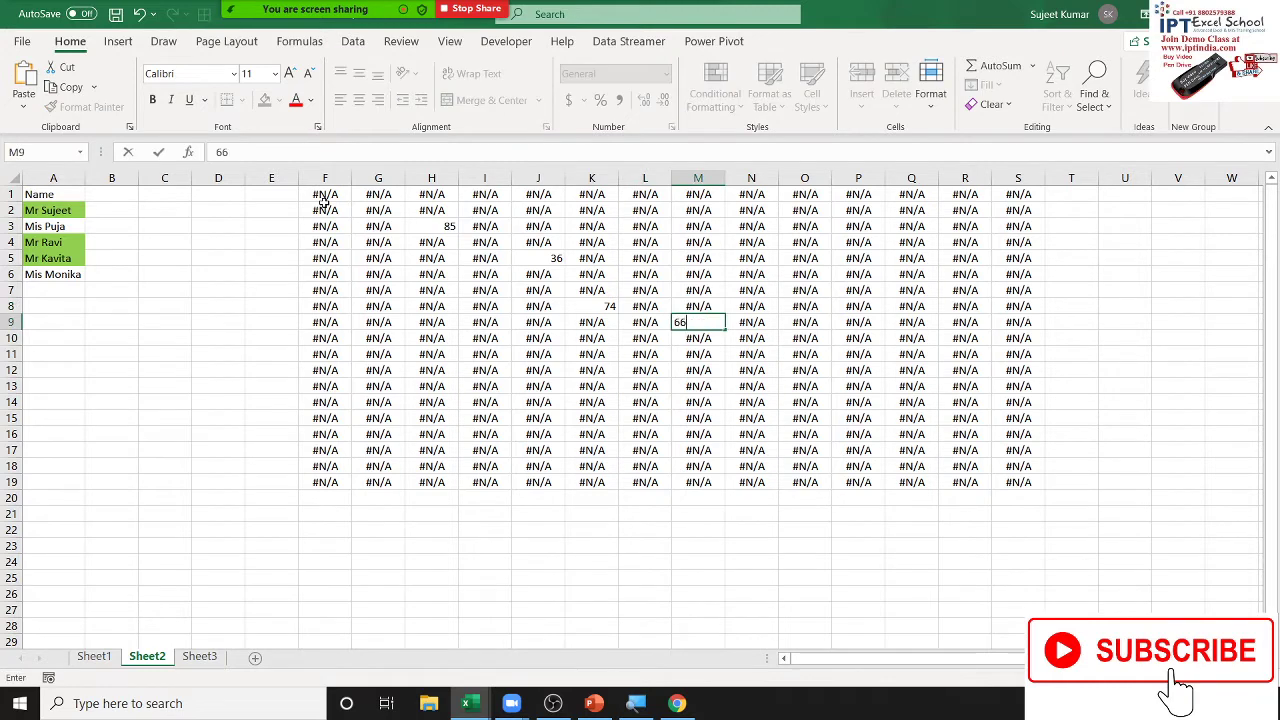
key(Right)
key(Right)
key(Right)
key(Down)
key(Down)
key(Down)
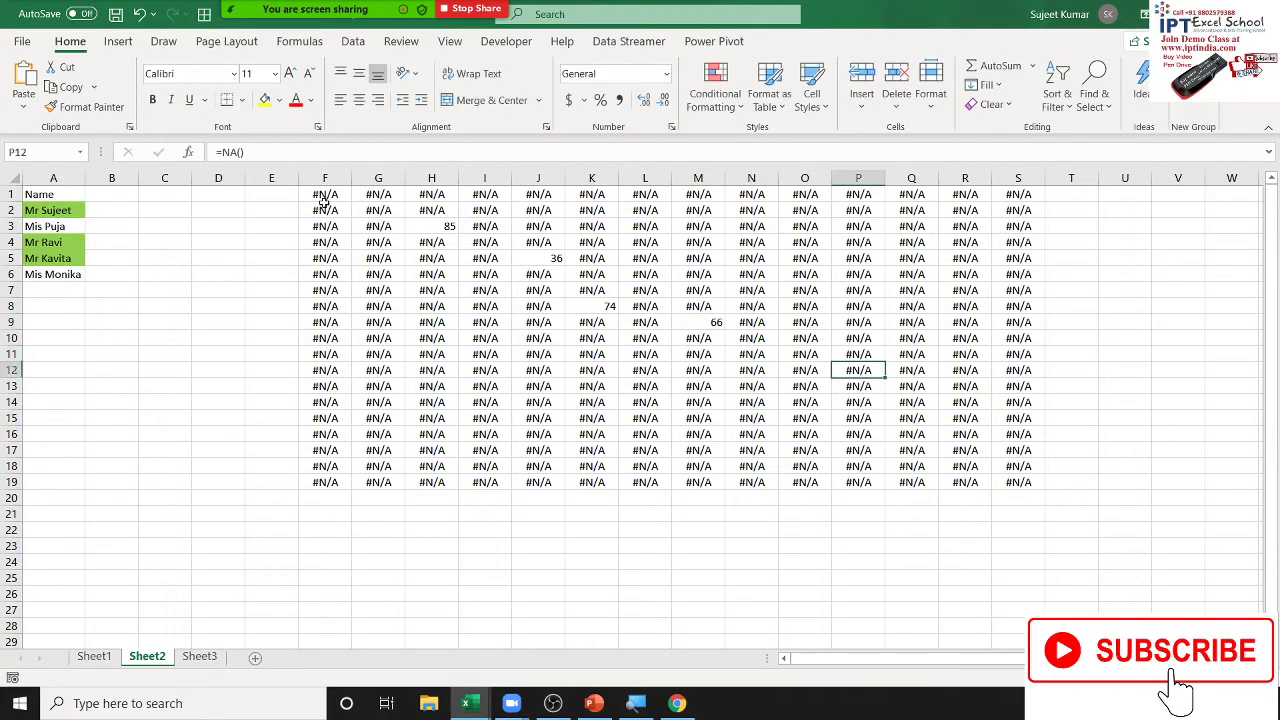
text(98)
key(Return)
key(Left)
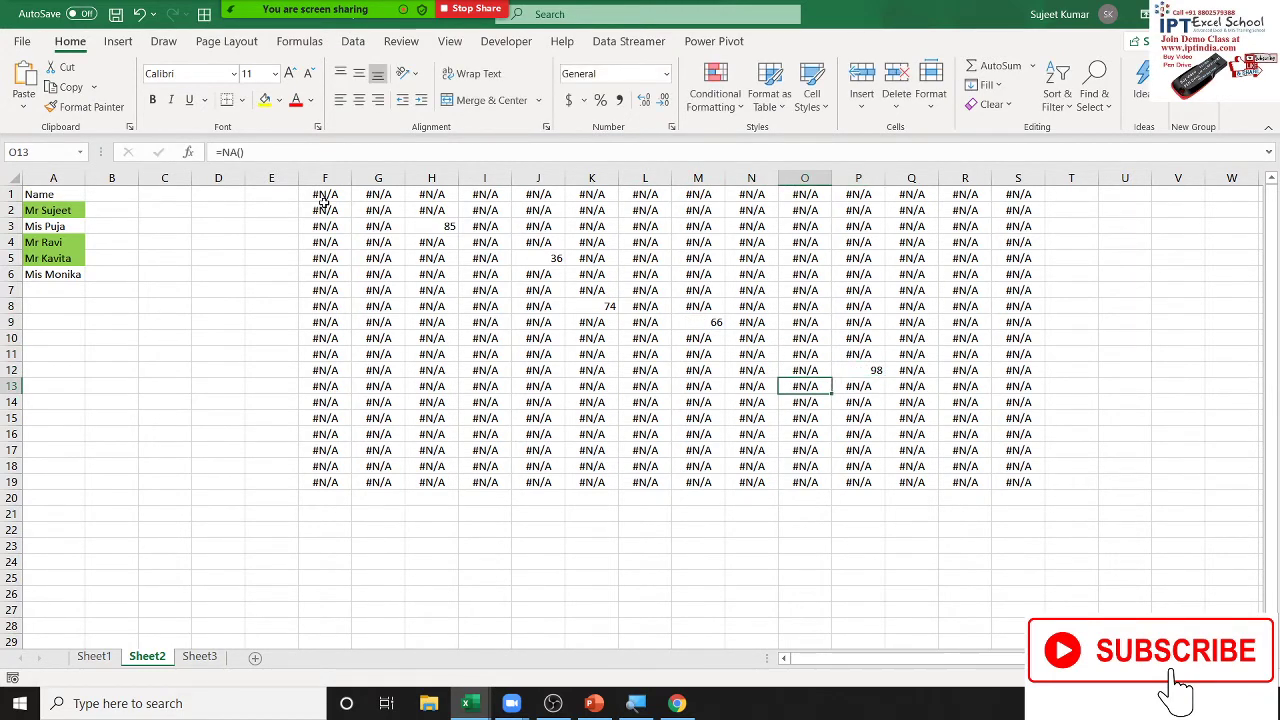
key(Left)
key(Left)
key(Left)
key(Left)
key(Left)
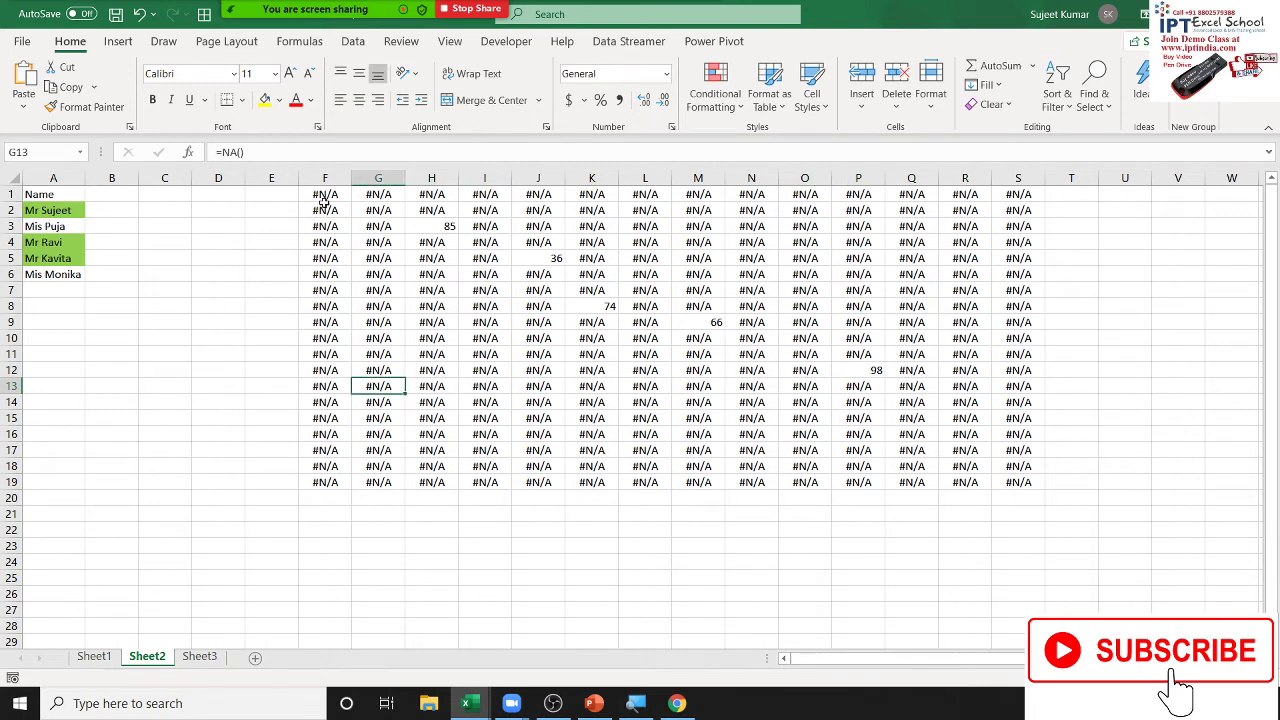
text(98)
key(Return)
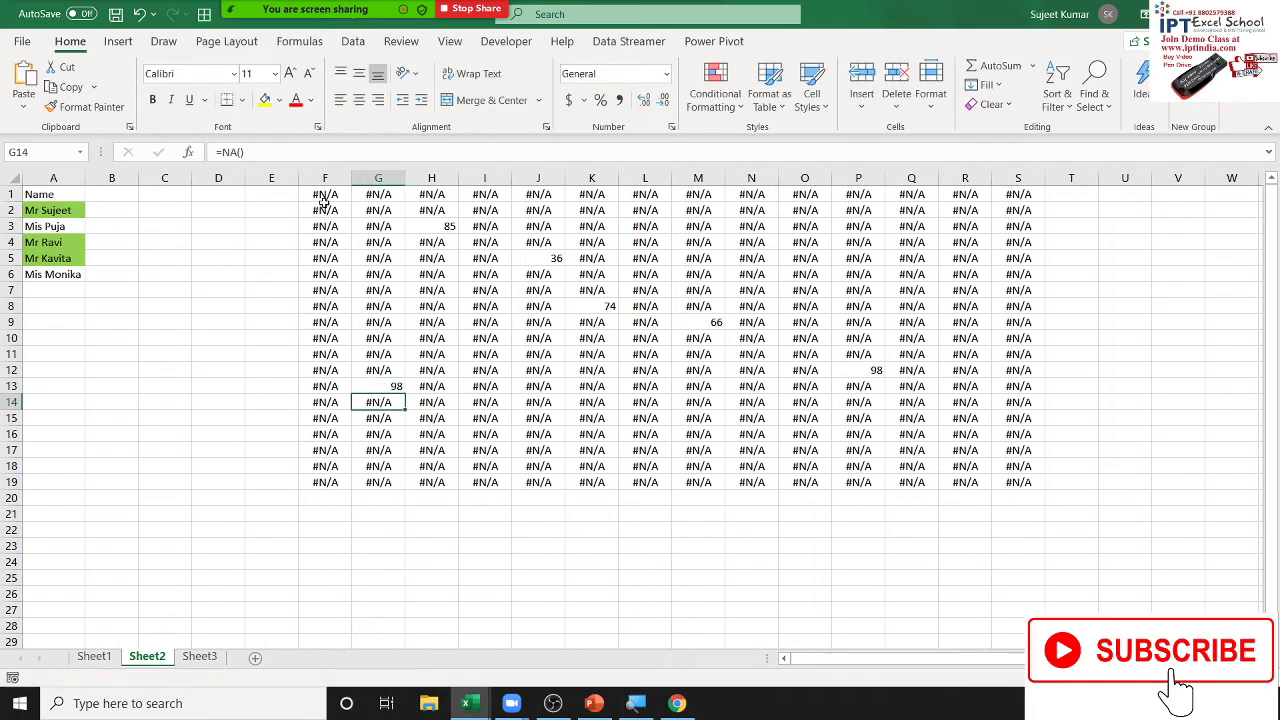
Select F1:S19 and start a More Rules rule formatting only cells with Errors.
drag(314, 195, 1027, 484)
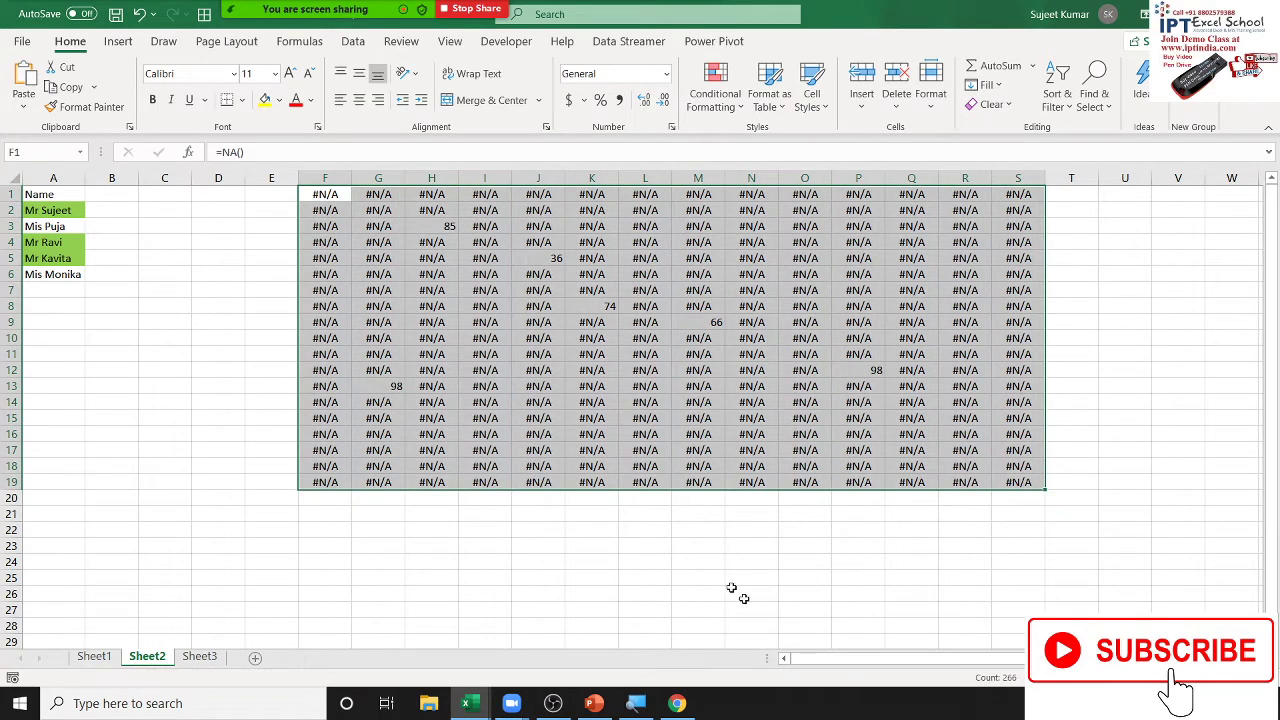
click(714, 98)
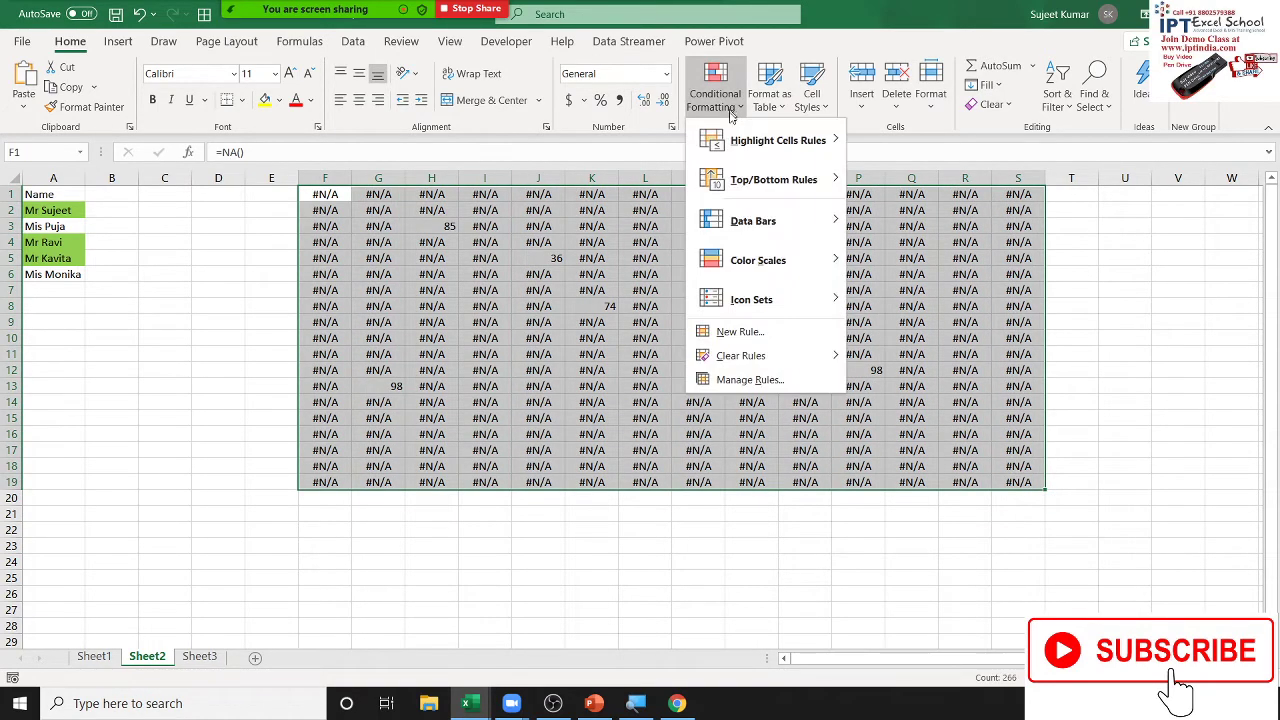
mouse_move(748, 358)
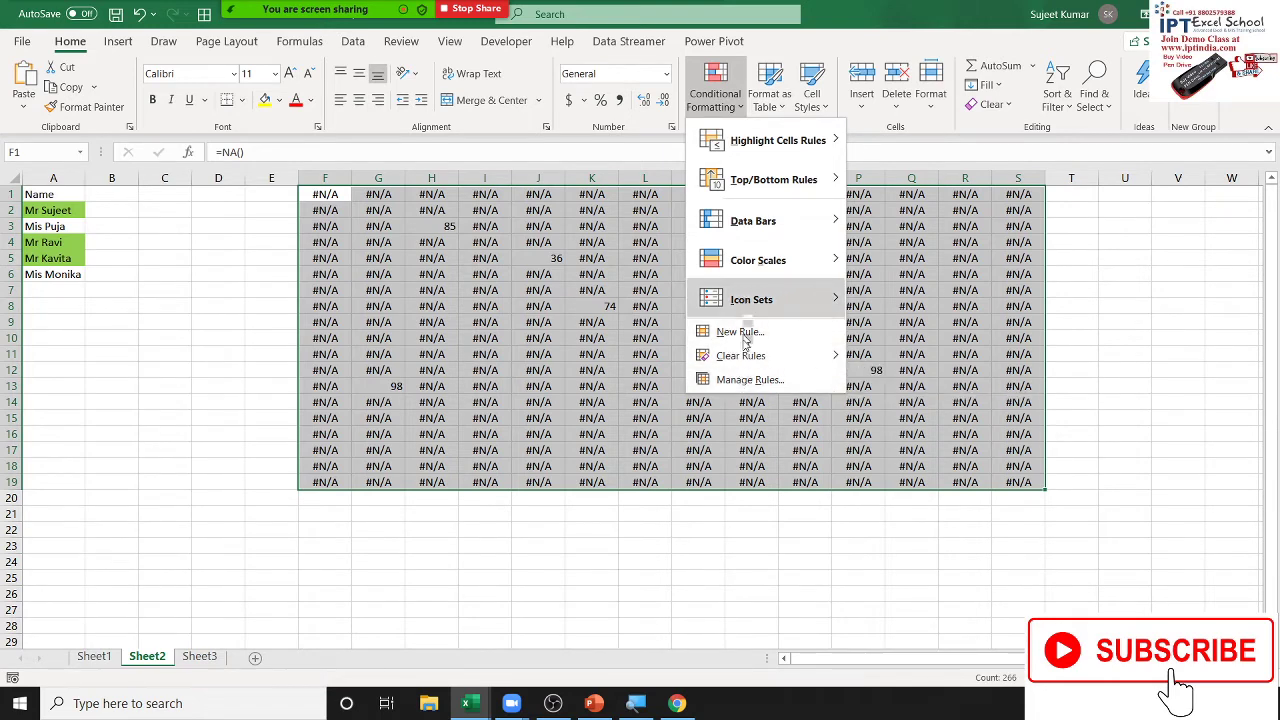
mouse_move(787, 145)
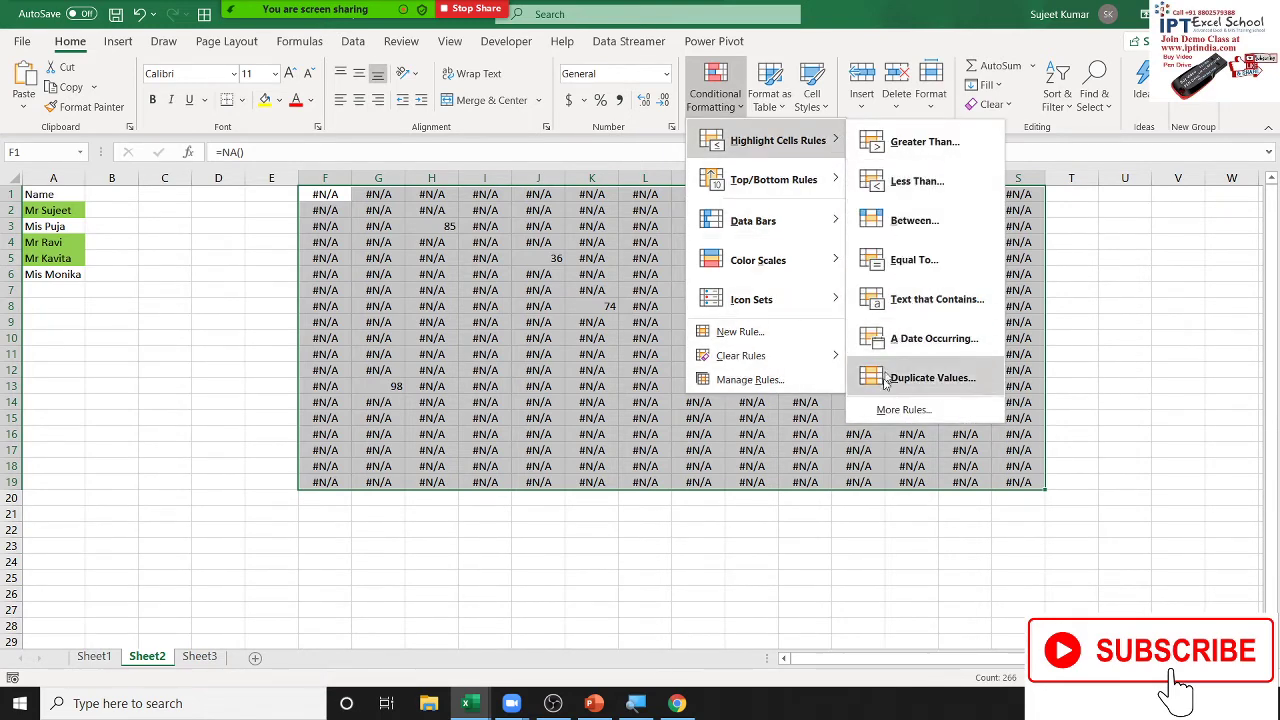
click(876, 410)
click(522, 275)
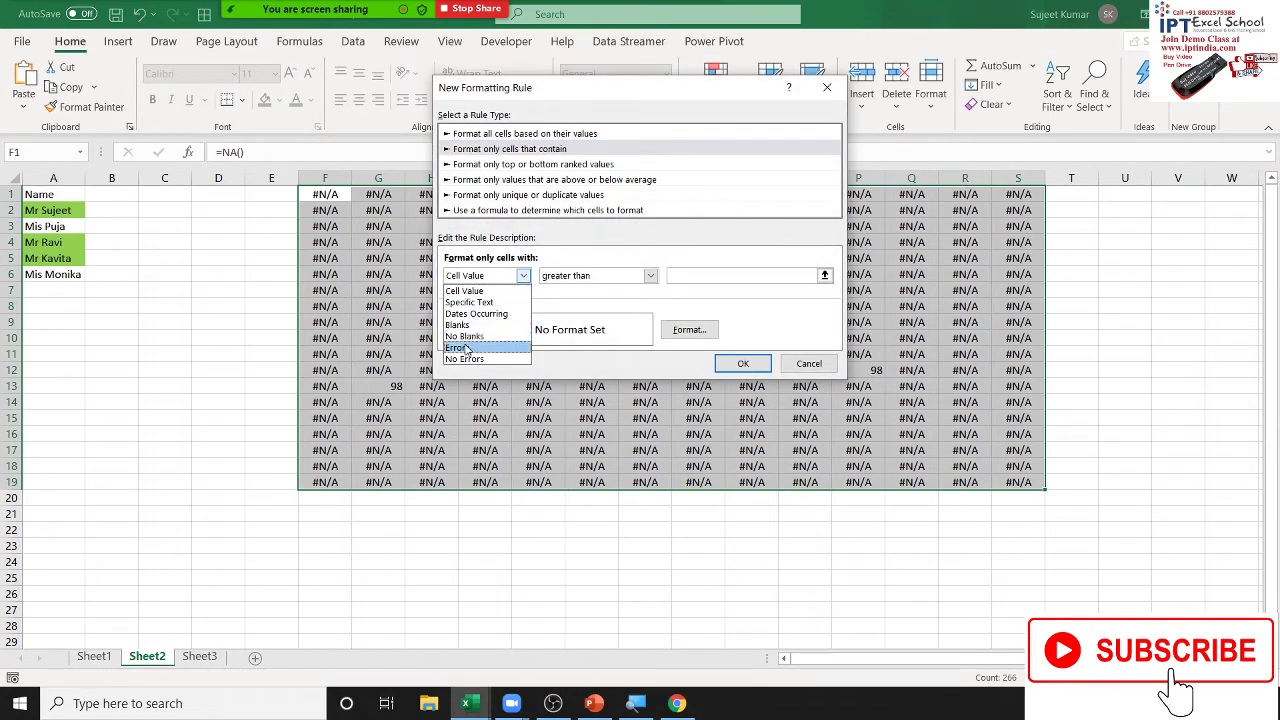
click(465, 348)
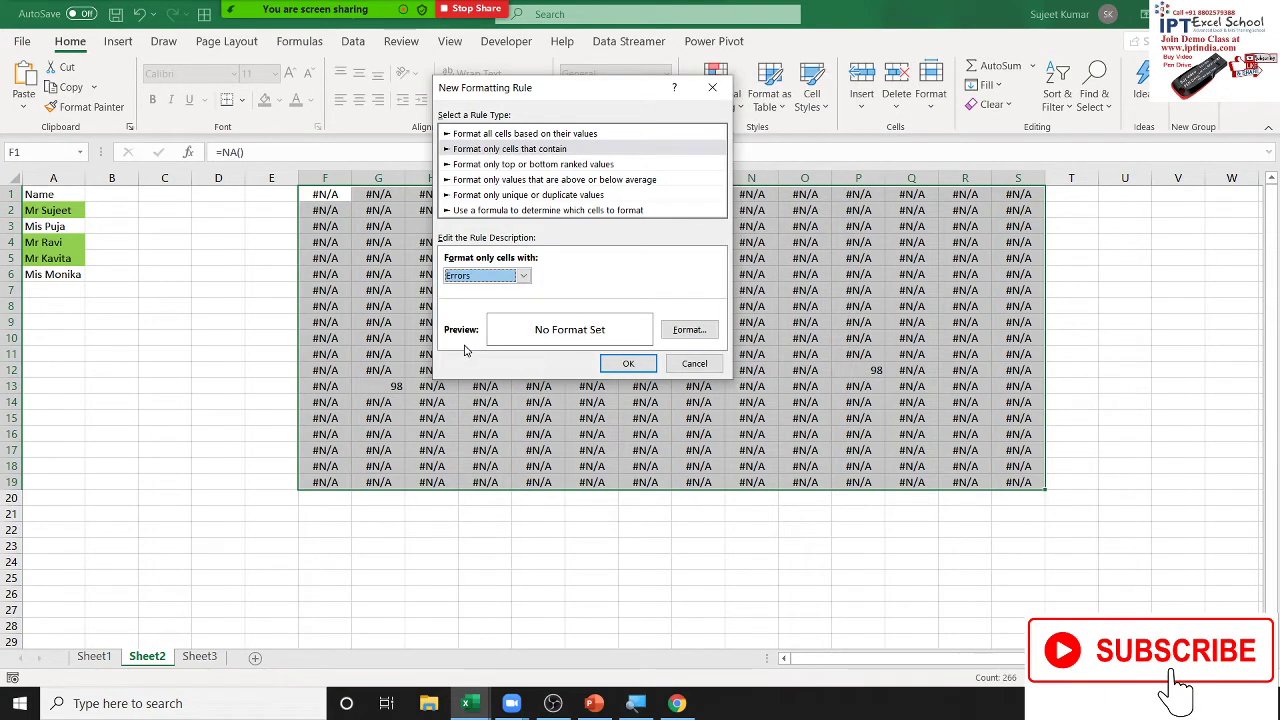
Give error cells a white font to hide the #N/A values, then check J7.
click(690, 331)
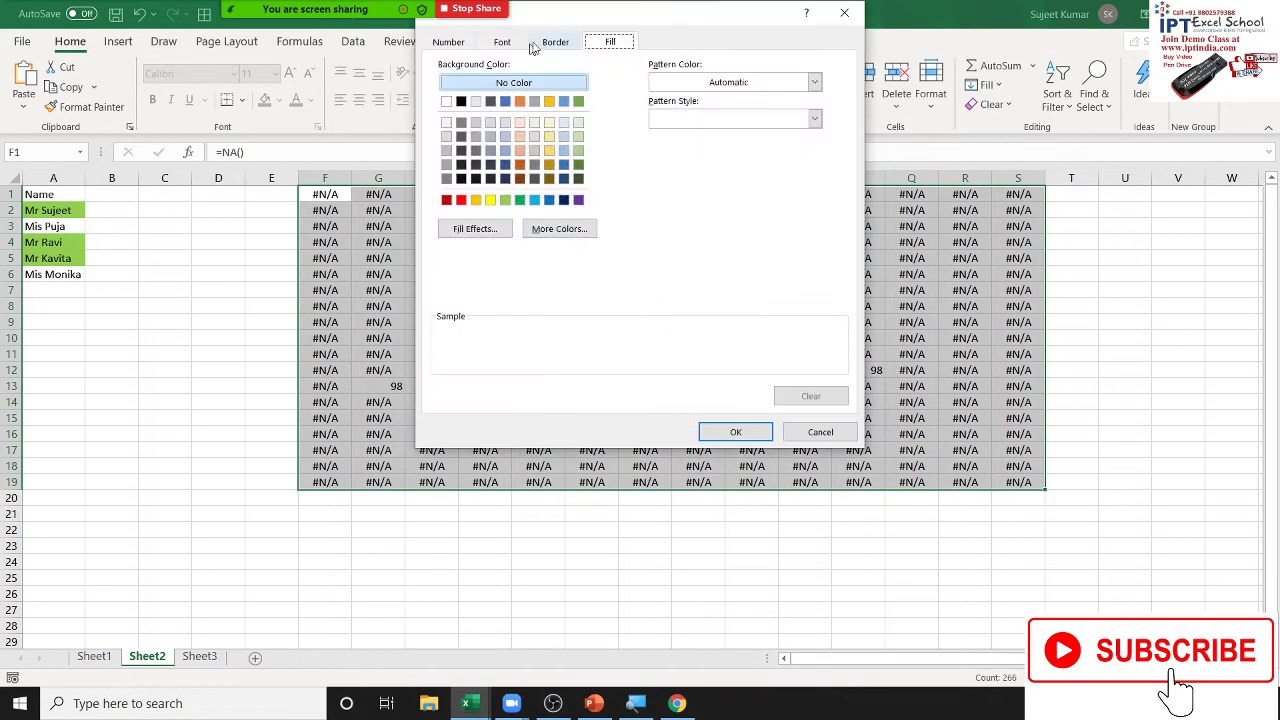
click(502, 42)
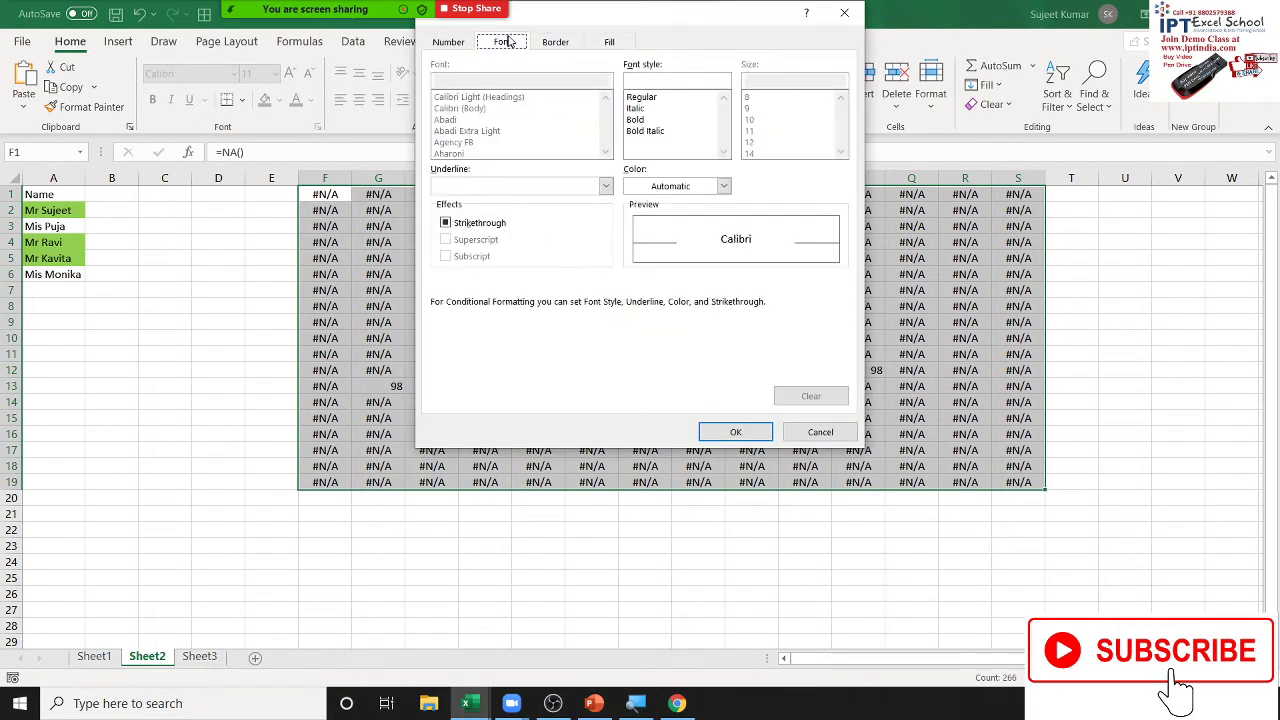
click(693, 187)
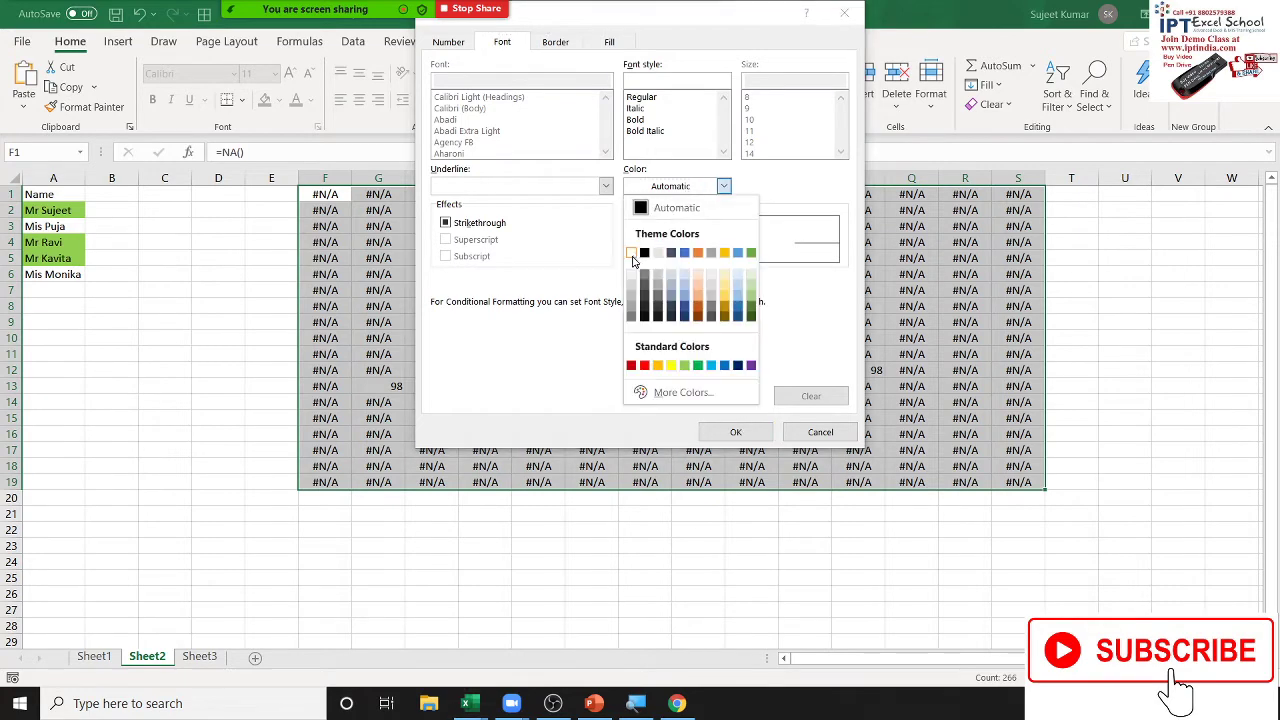
click(631, 255)
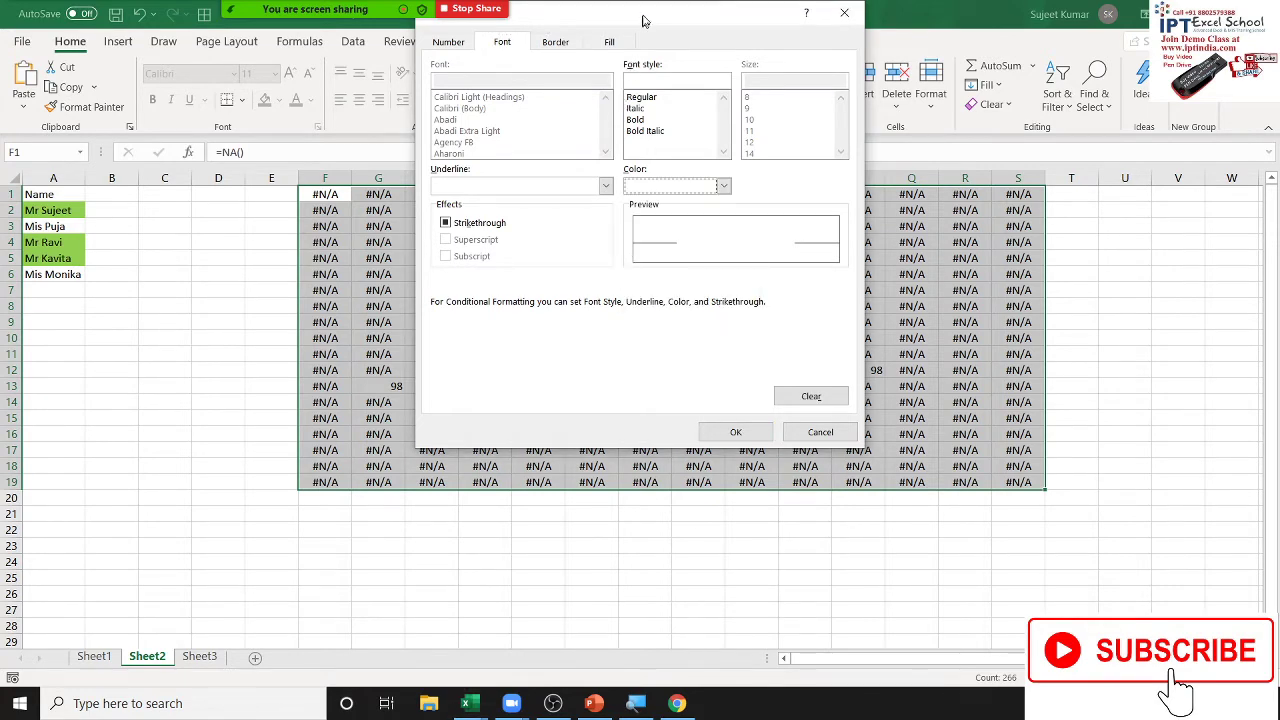
drag(642, 20, 843, 53)
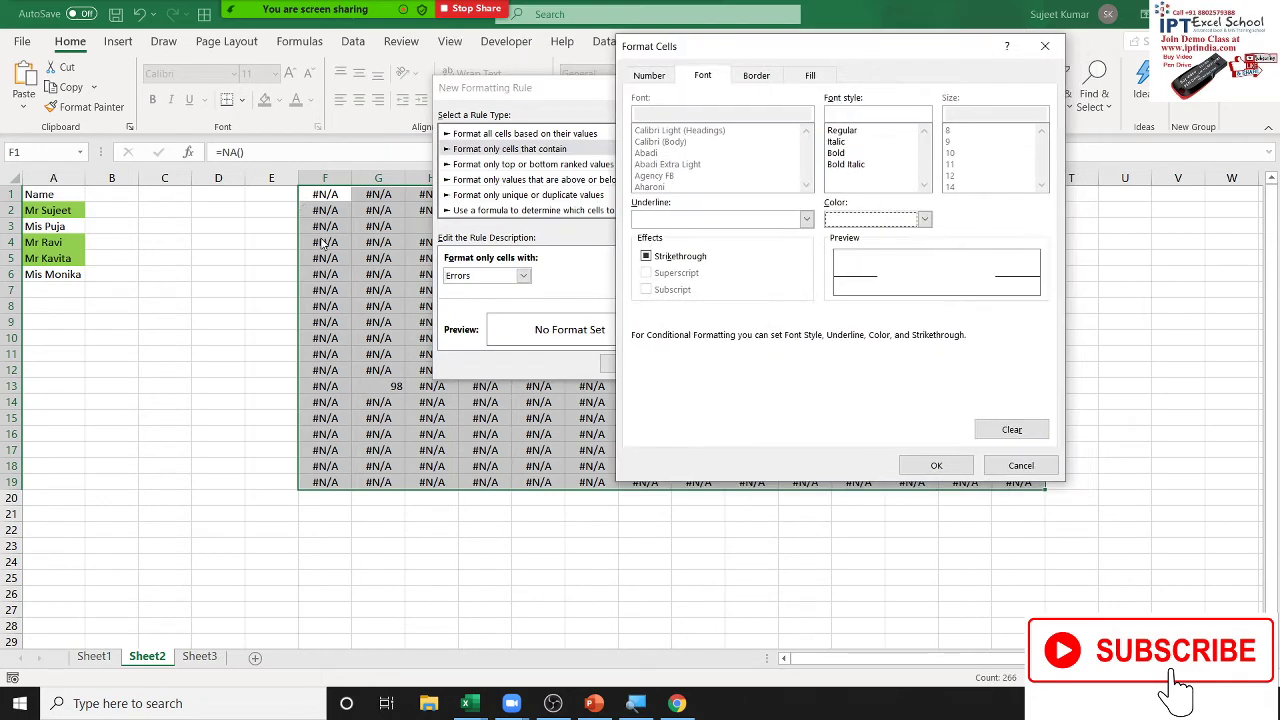
click(936, 465)
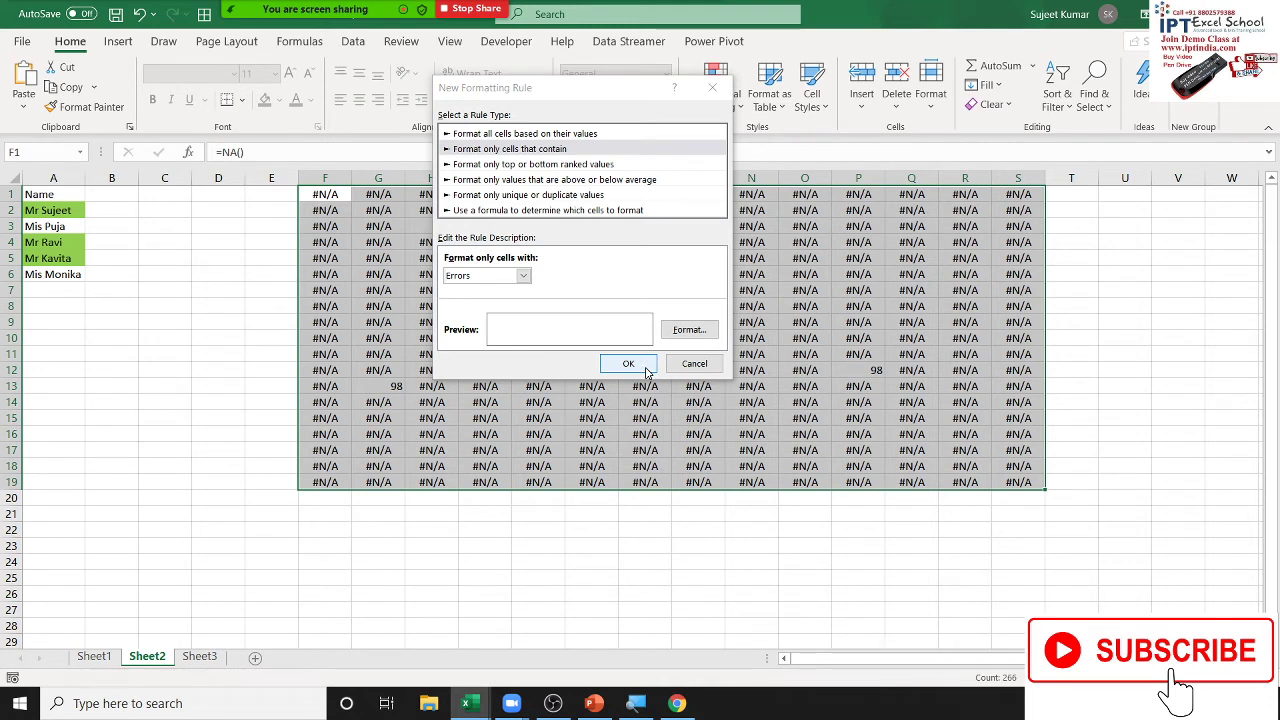
click(645, 367)
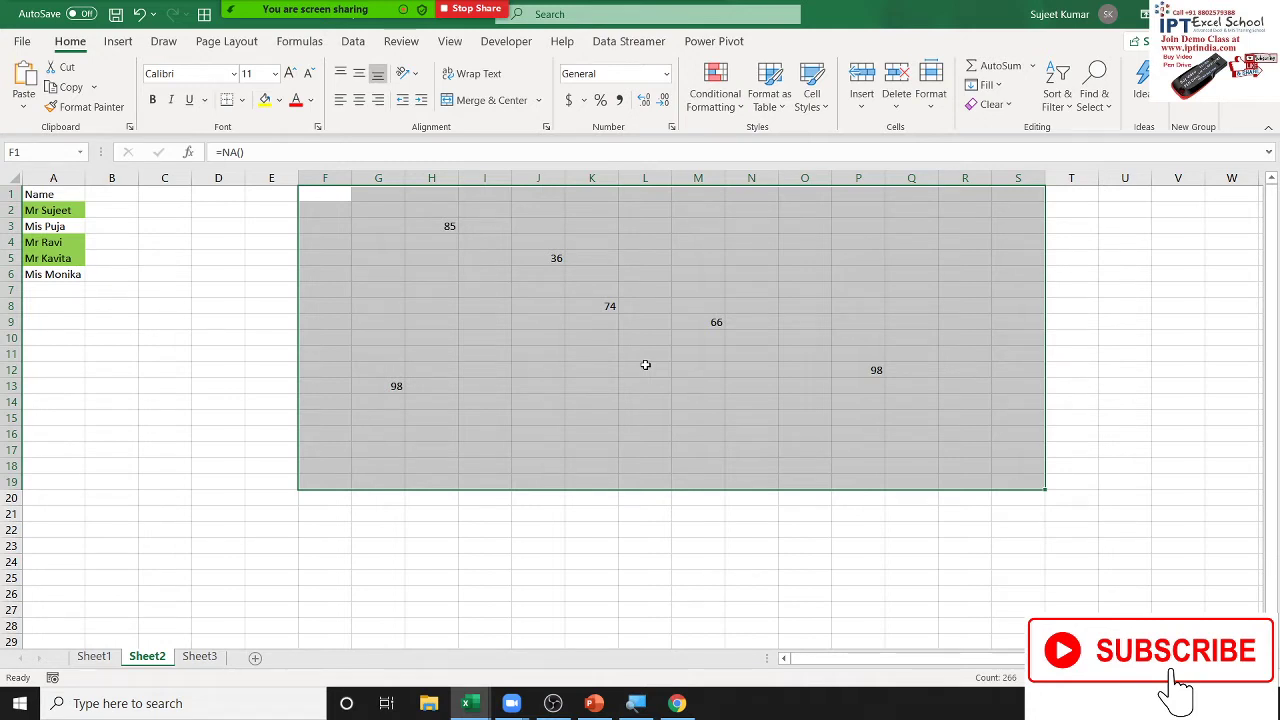
click(644, 366)
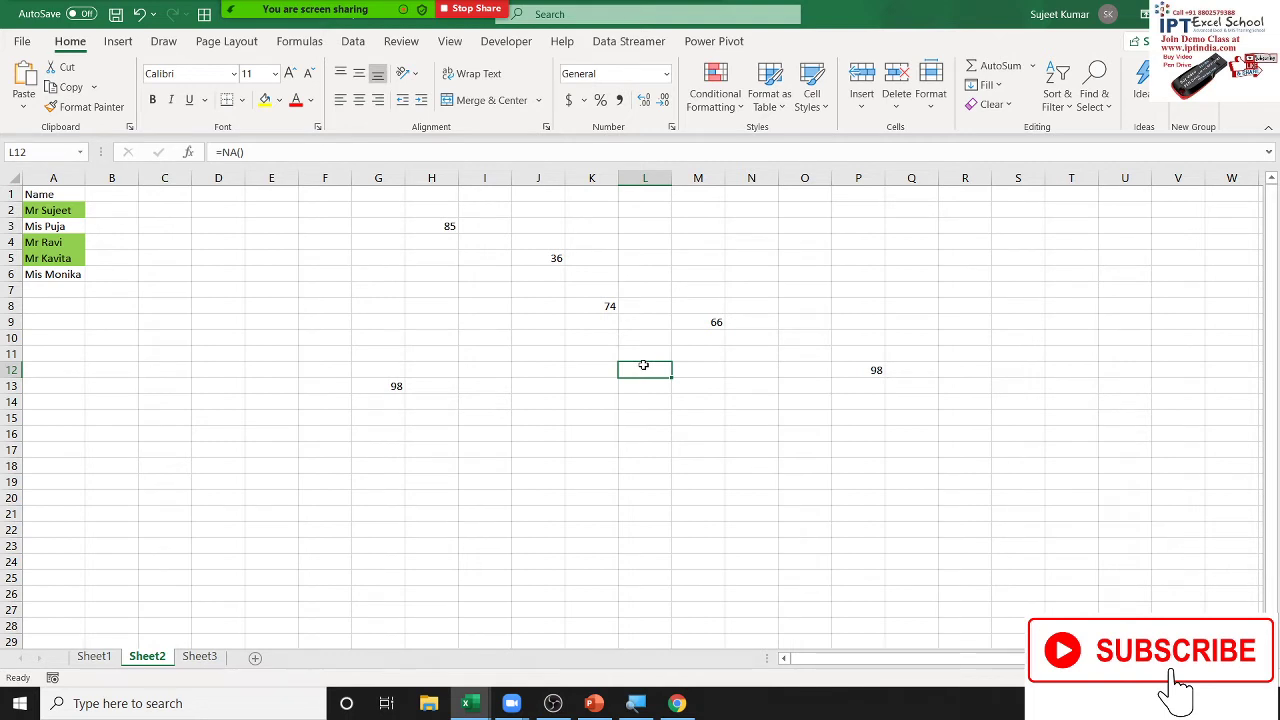
click(530, 290)
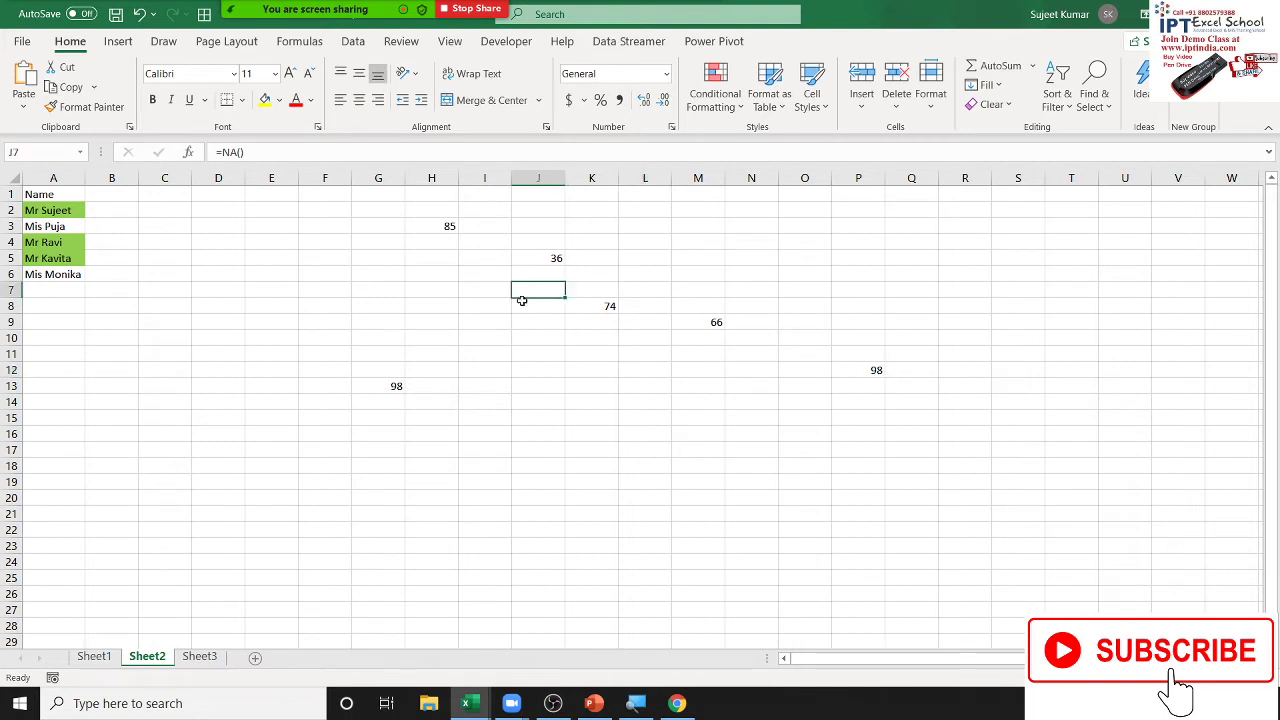
Open and cancel a new conditional formatting rule on Sheet3, then return to Sheet1's data.
click(213, 658)
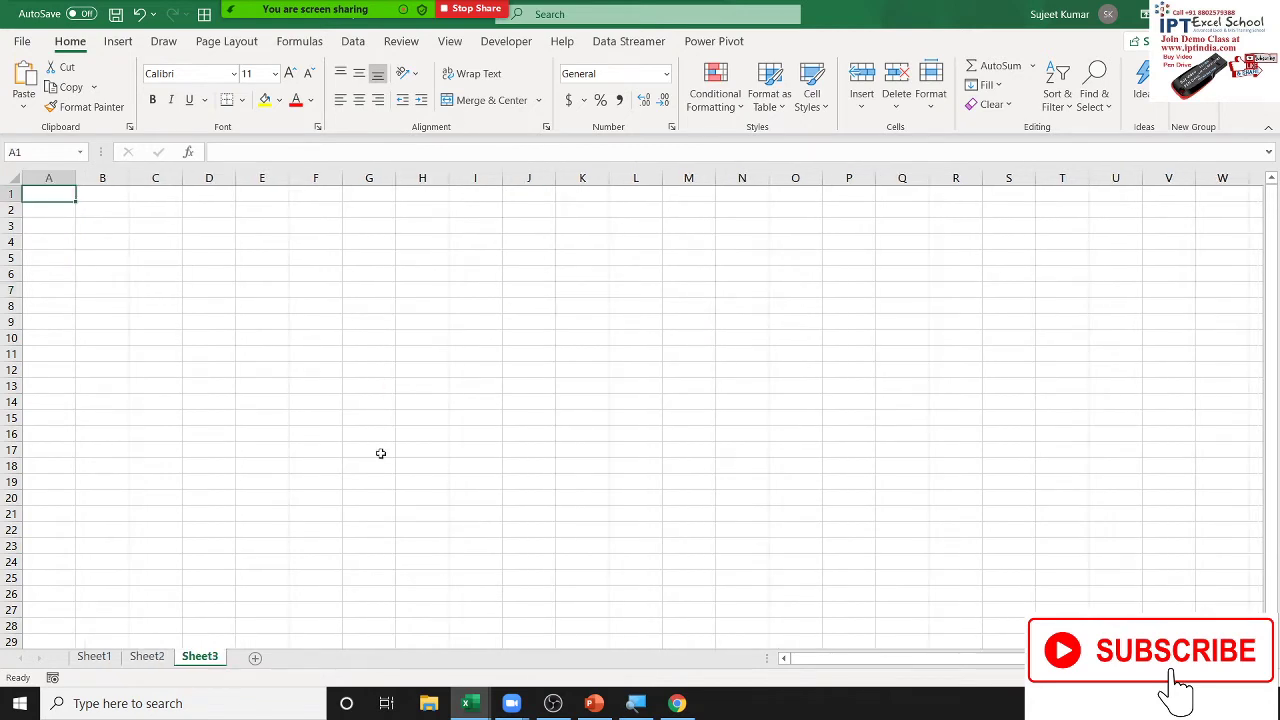
click(714, 100)
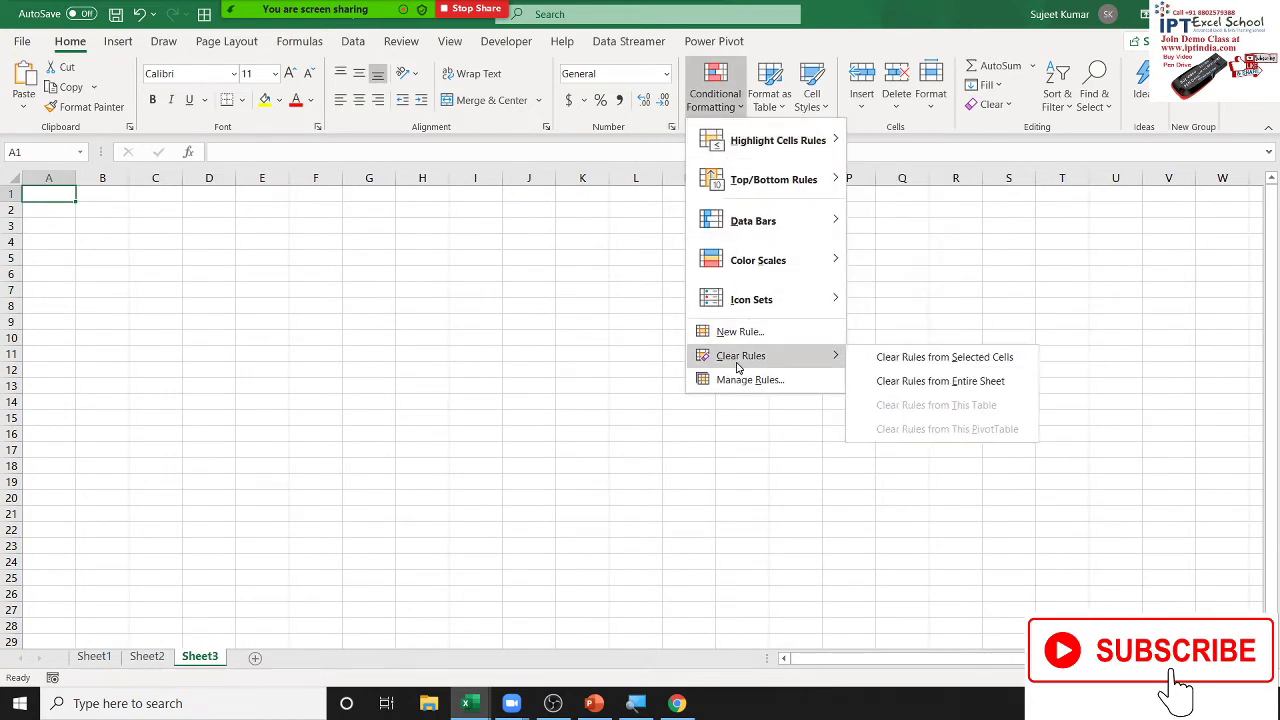
mouse_move(822, 141)
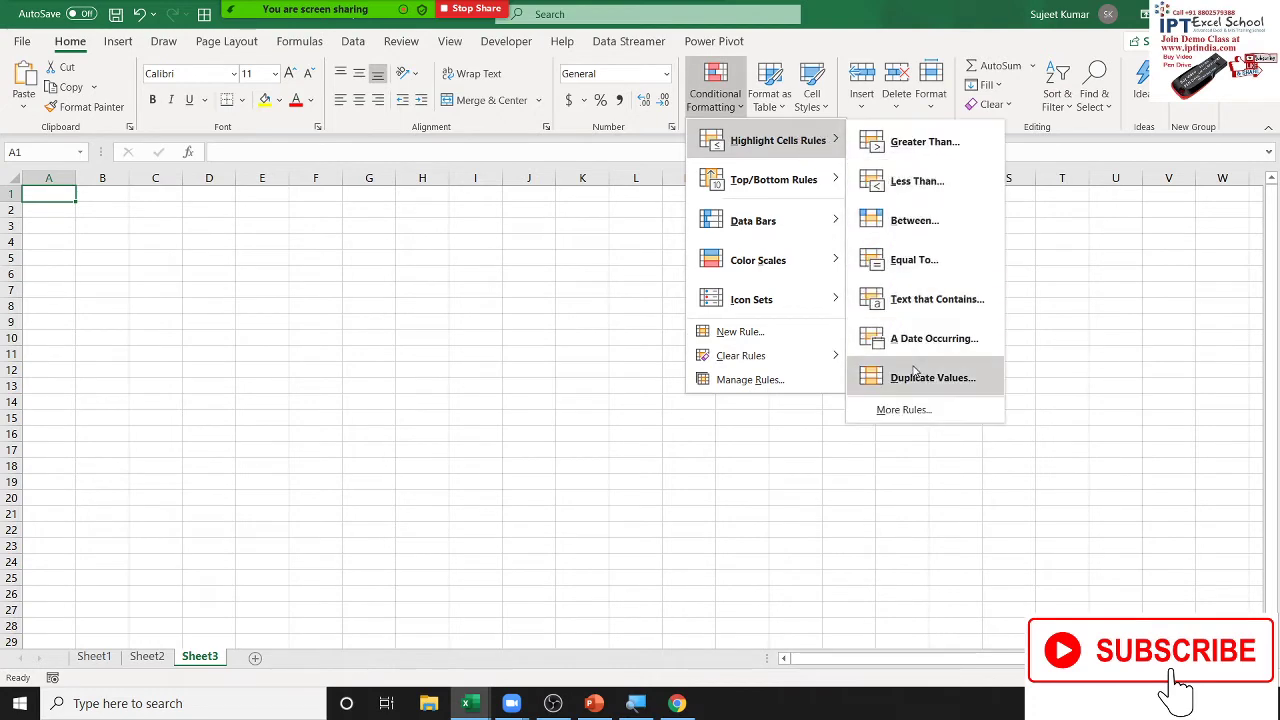
click(907, 409)
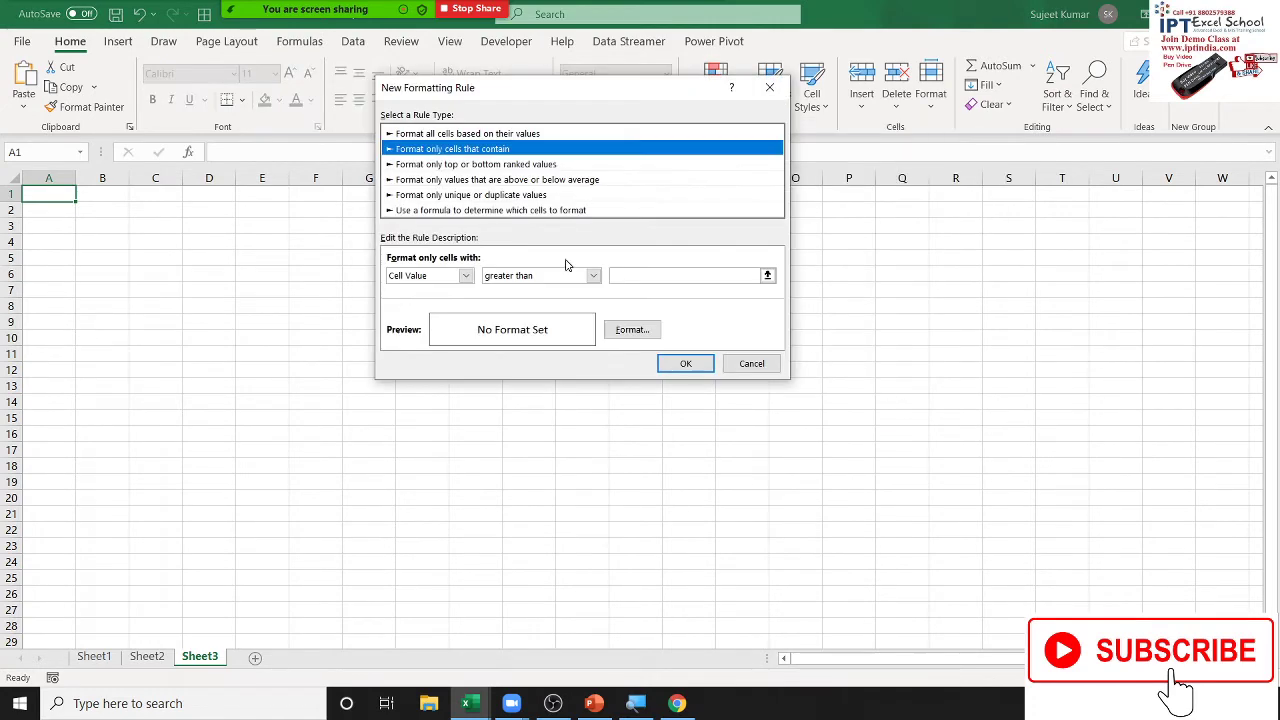
click(431, 276)
click(431, 278)
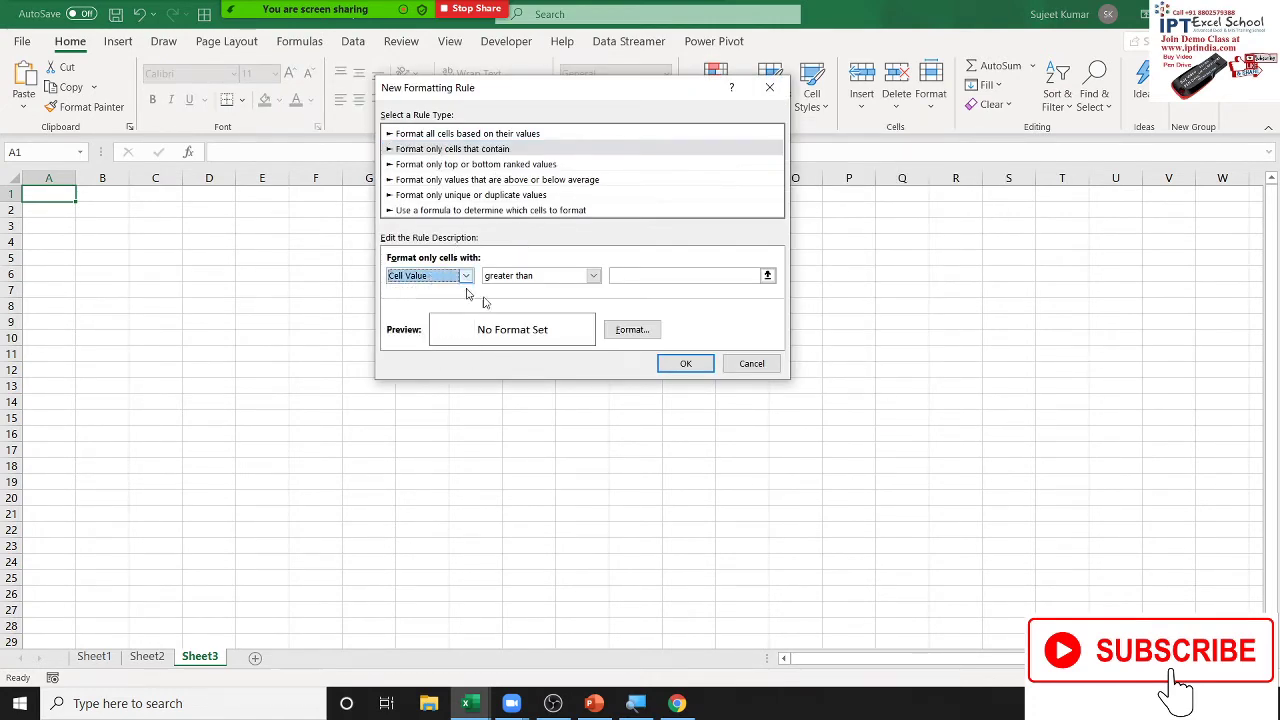
click(754, 368)
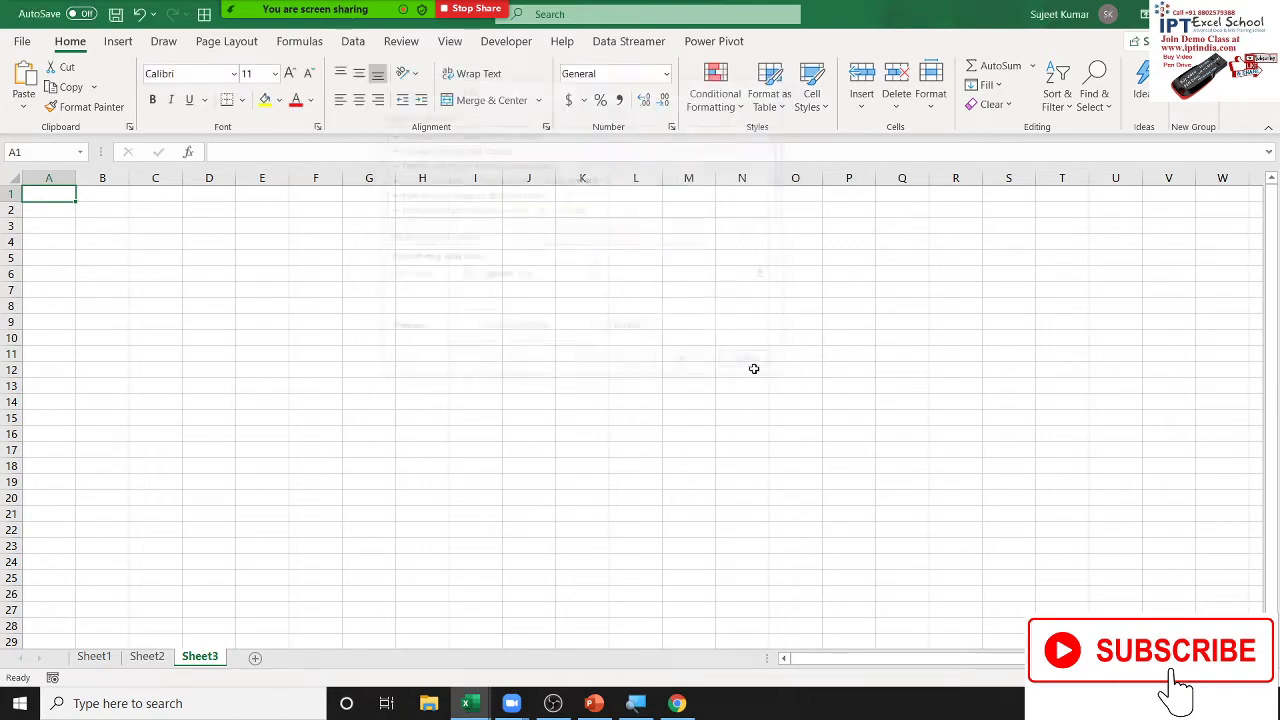
click(104, 658)
Select the Name and QTY columns on Sheet1 down to the last row and copy them.
click(320, 192)
key(ctrl+shift+Down)
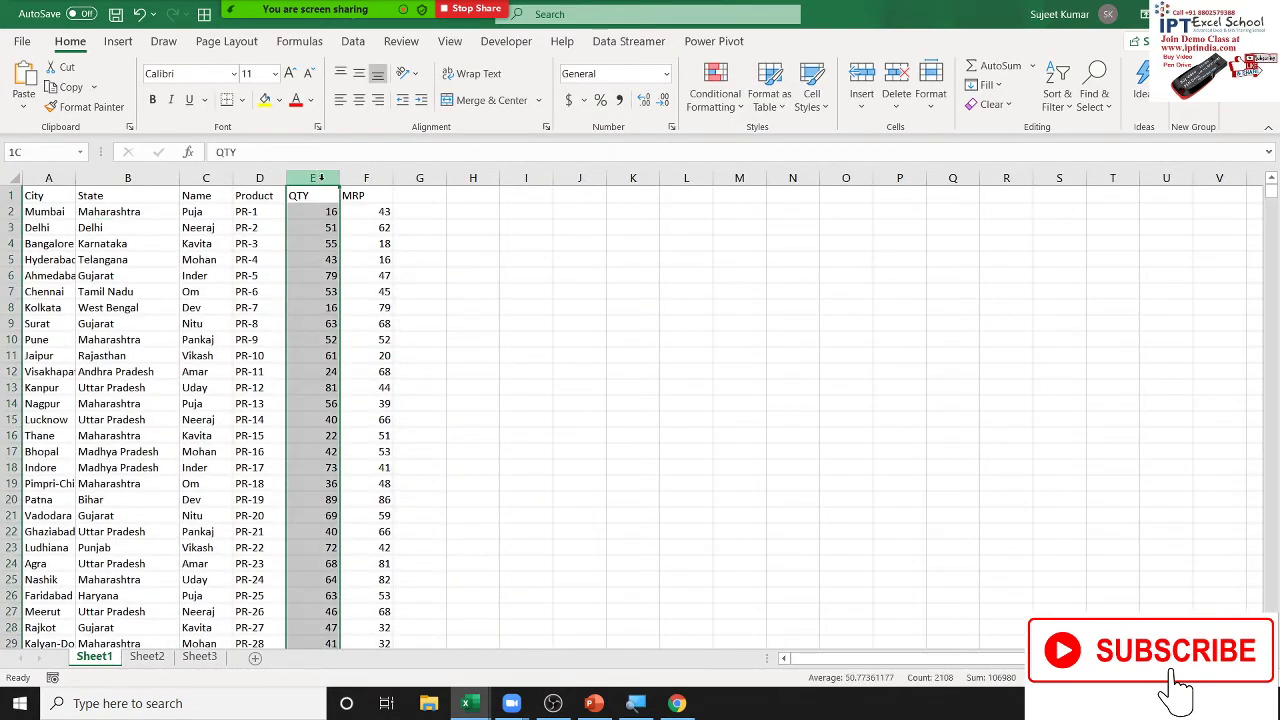
click(215, 197)
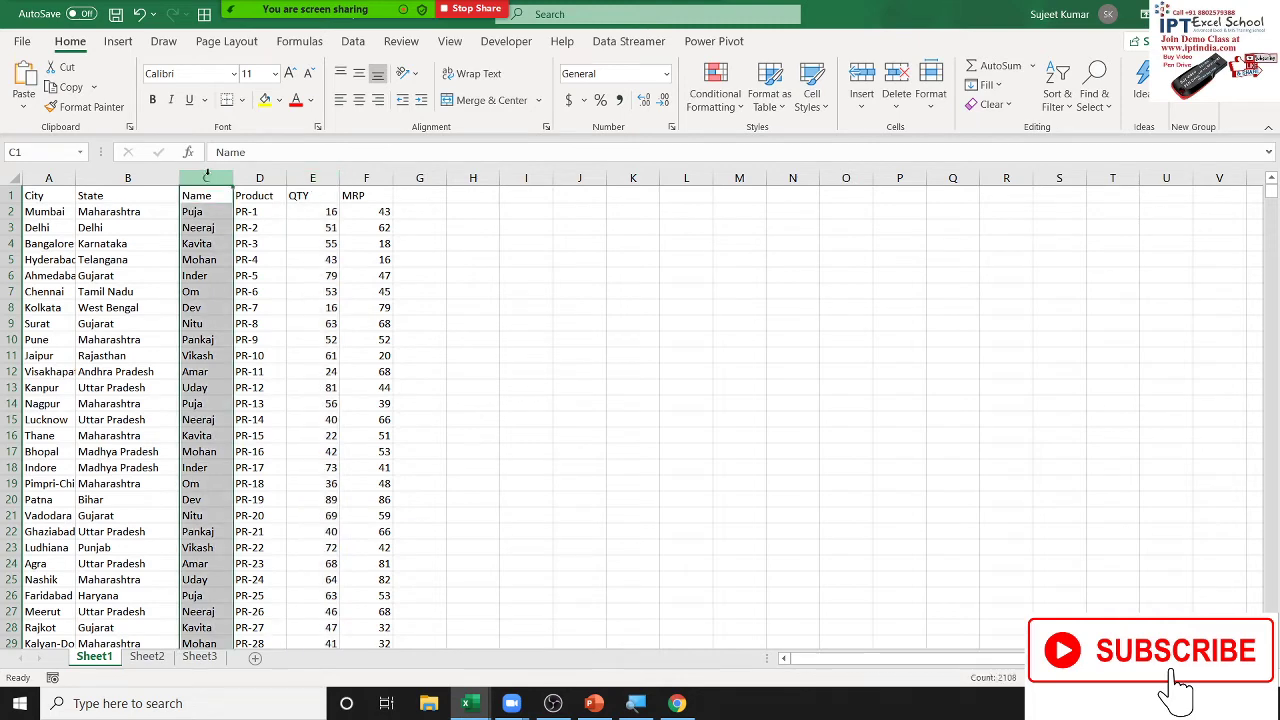
key(ctrl+shift+Down)
ctrl+click(298, 192)
key(ctrl+shift+Down)
key(ctrl+c)
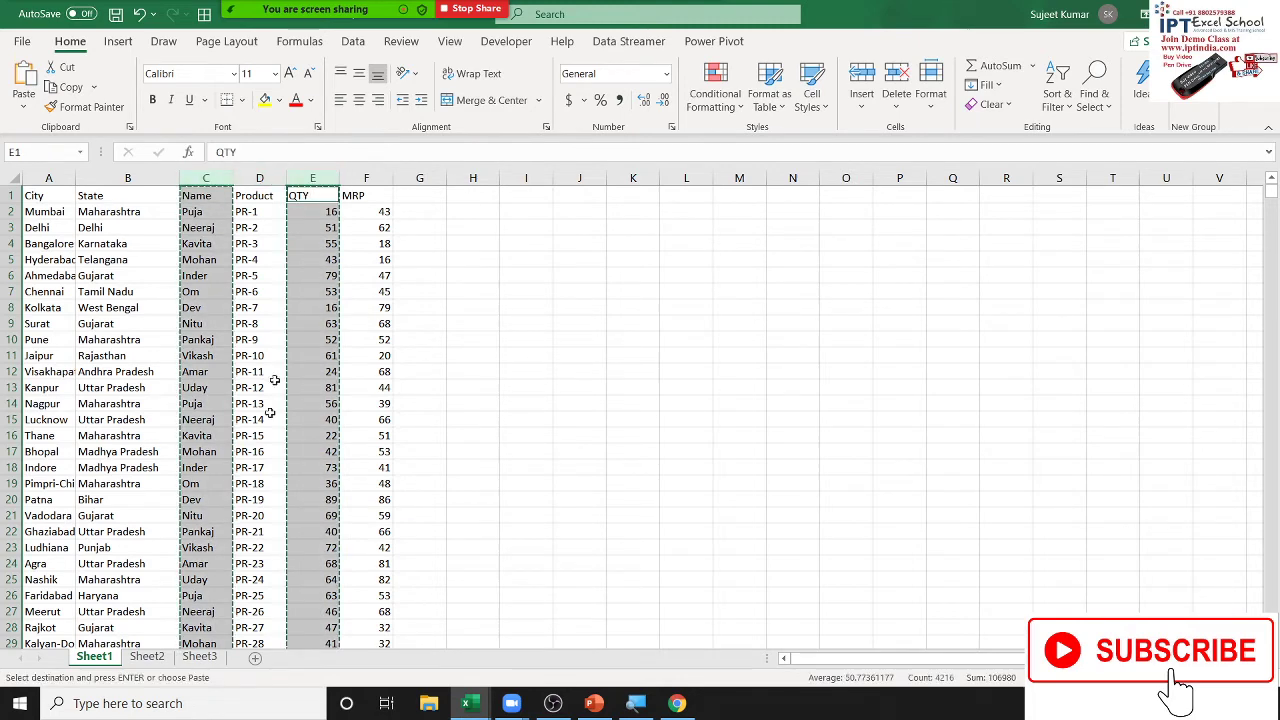
Paste the columns into A1 of Sheet3 and start retyping the B1 header.
click(196, 657)
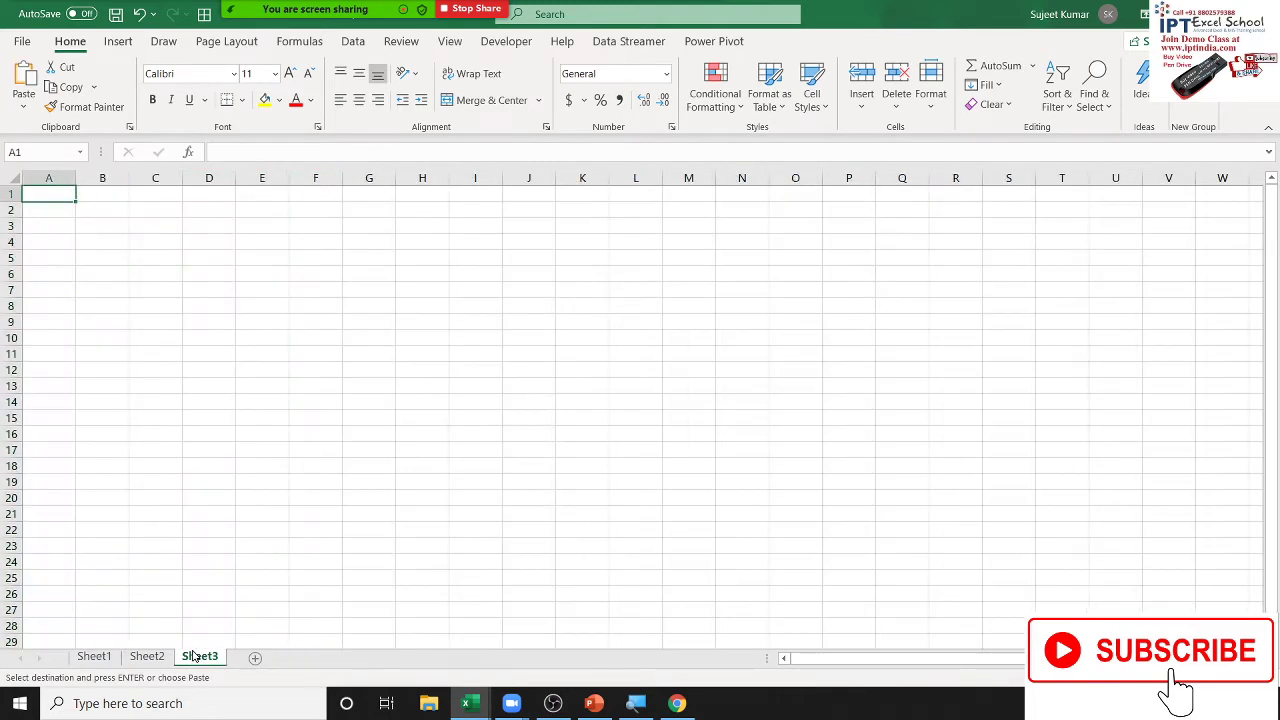
key(ctrl+v)
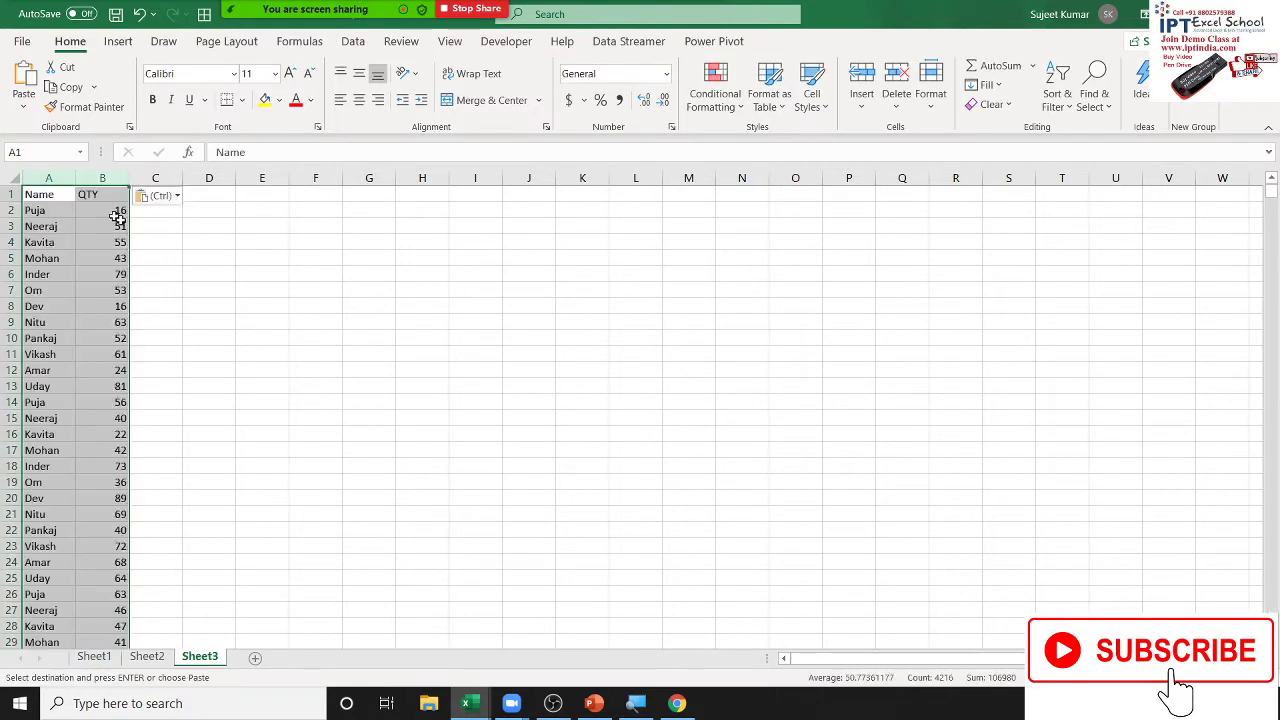
click(86, 196)
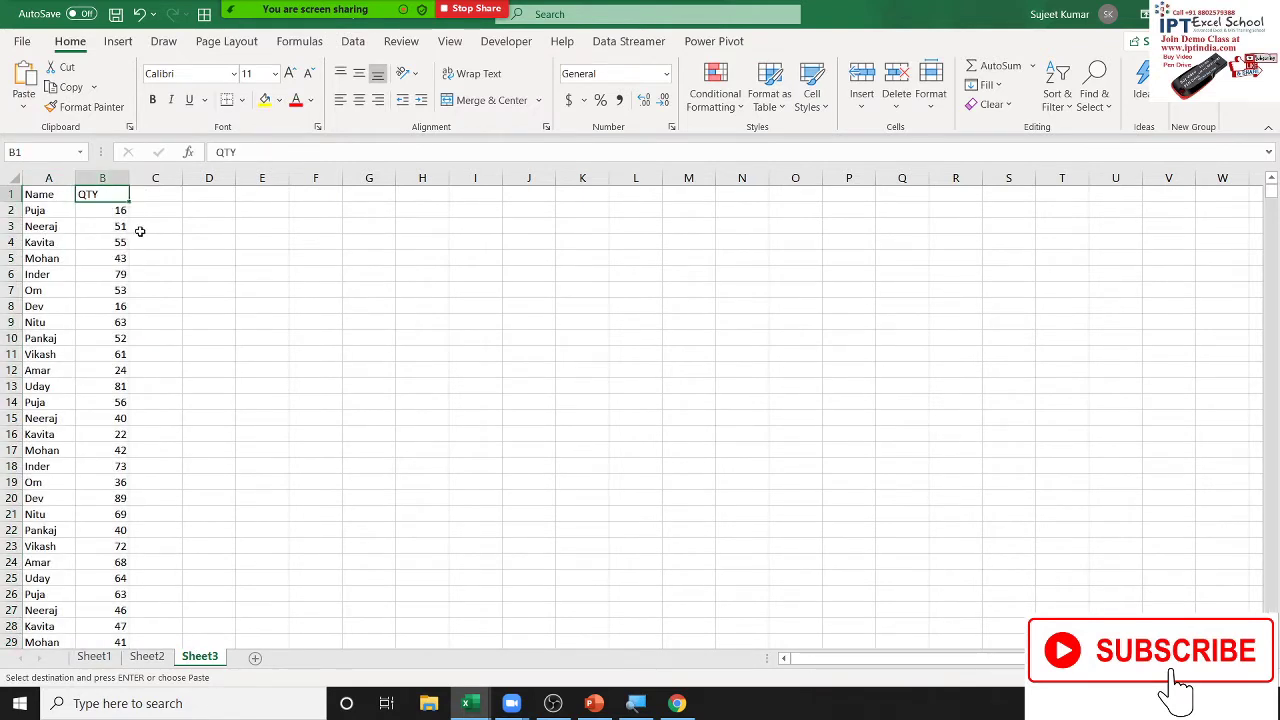
text(Acor)
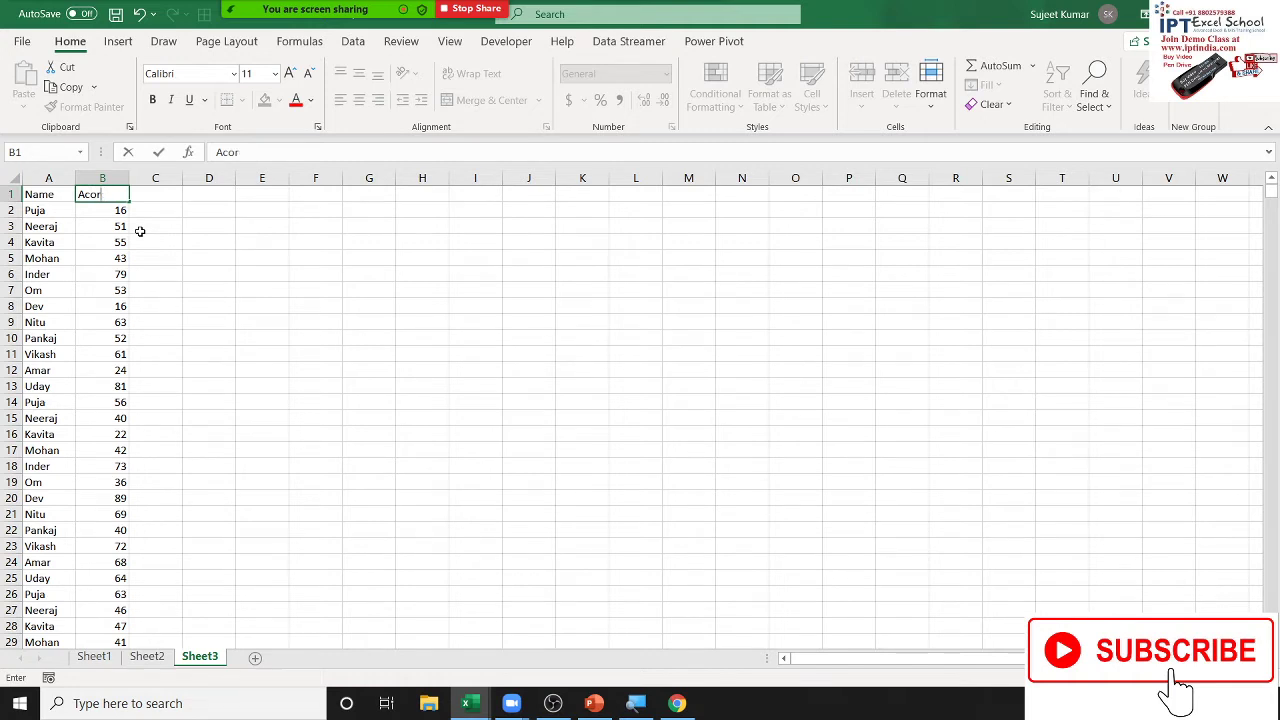
Rename B1 to Score and enter the first legend row, >60 / Pass, in F3:G3.
key(BackSpace)
key(BackSpace)
key(BackSpace)
key(Return)
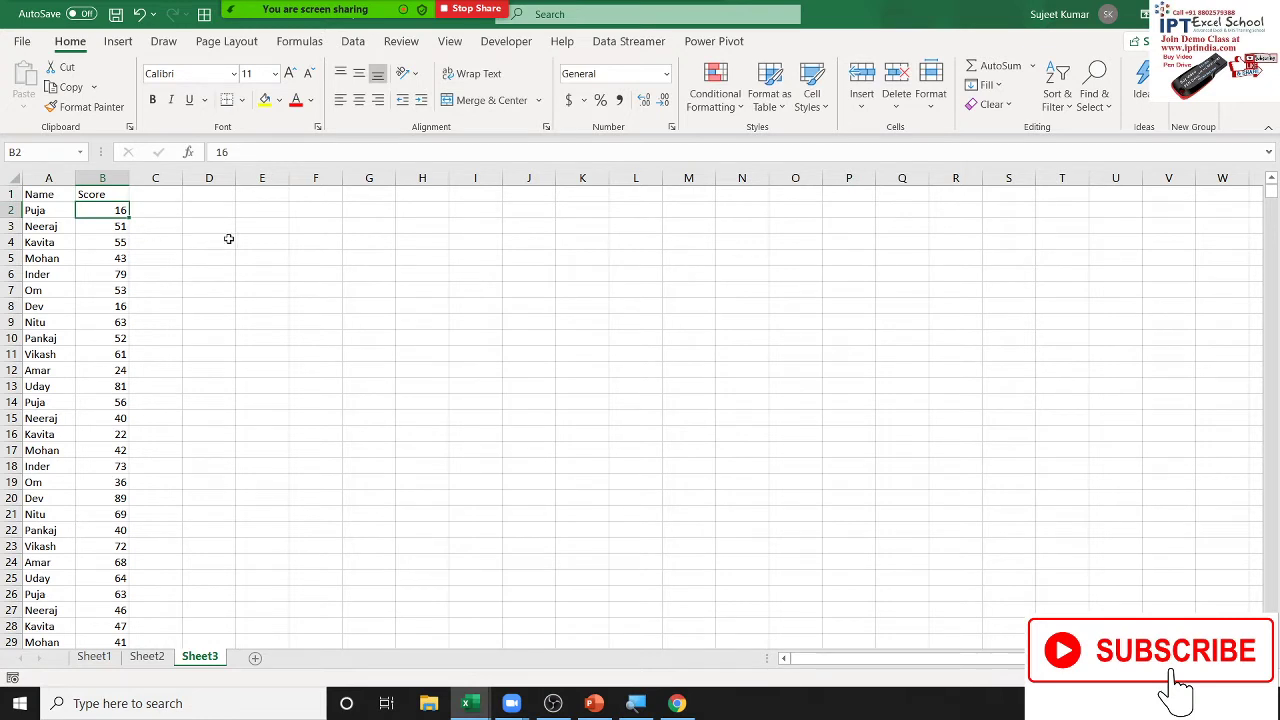
click(332, 226)
text(0-)
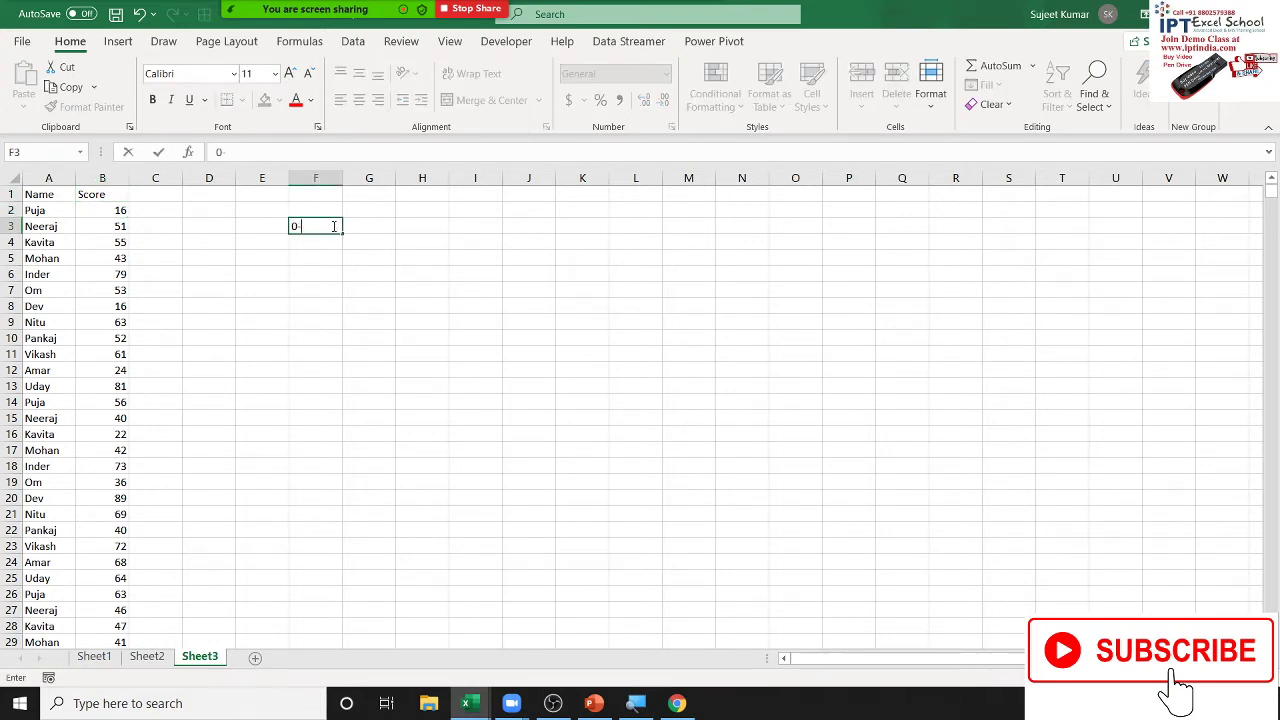
key(Escape)
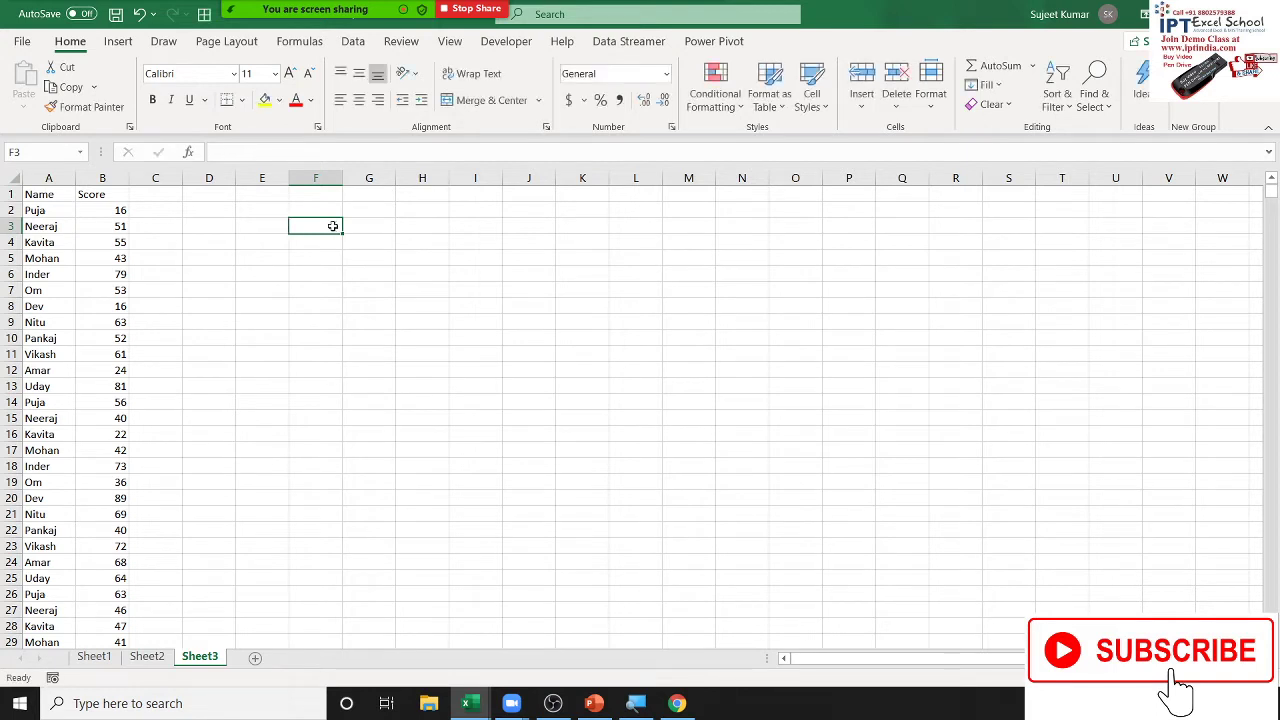
text(>6)
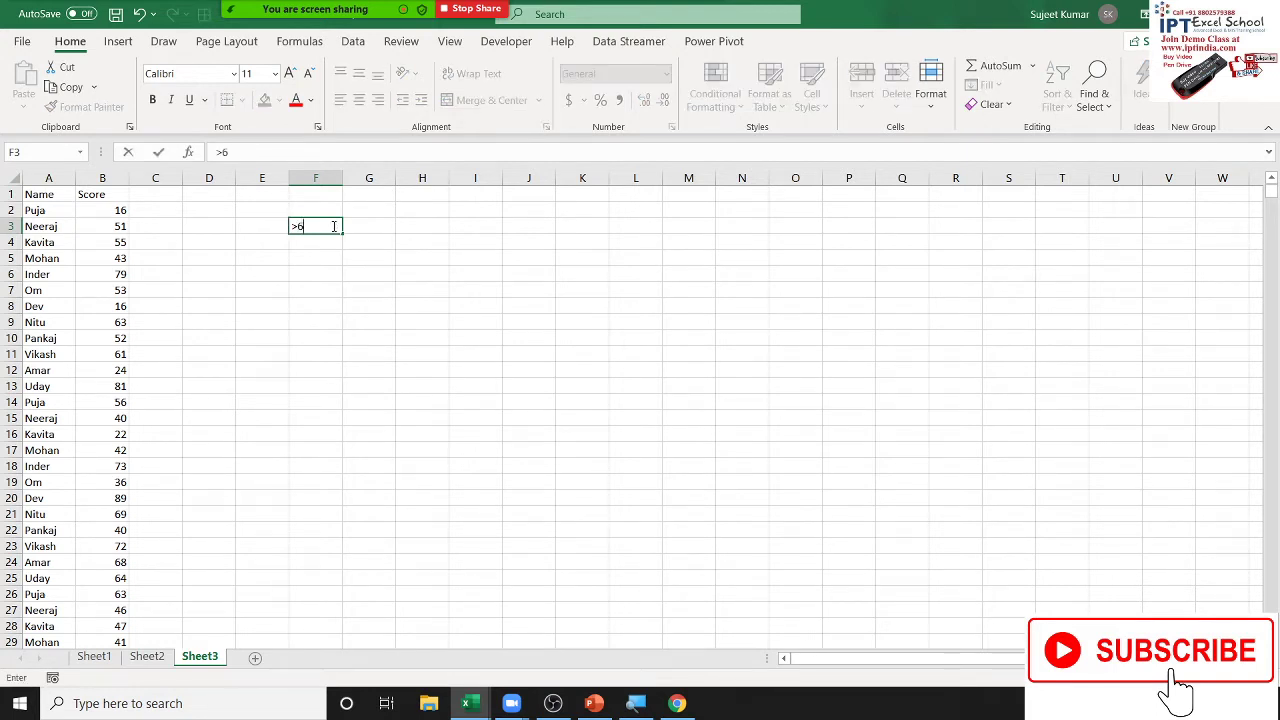
text(0)
key(Tab)
text(Pa)
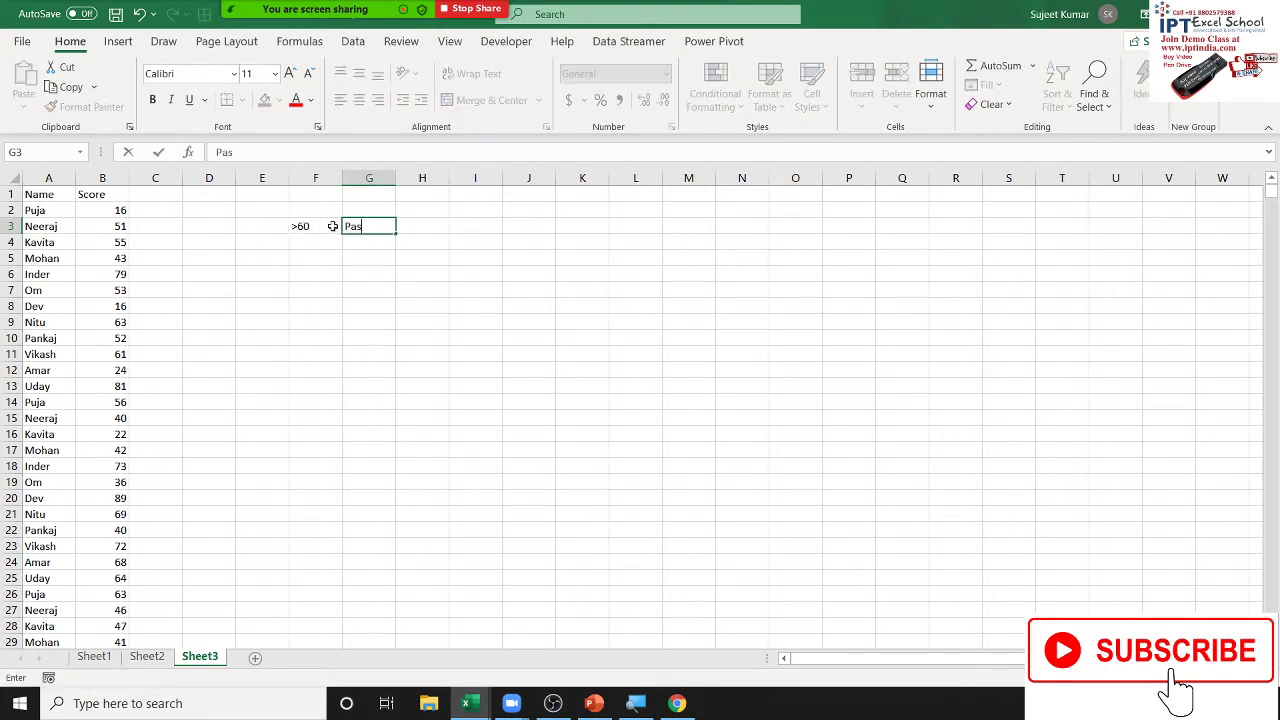
text(s)
key(Return)
Add the legend rows 40-60 / Re-Test and <40 / Fail in F4:G5.
key(Left)
text(40)
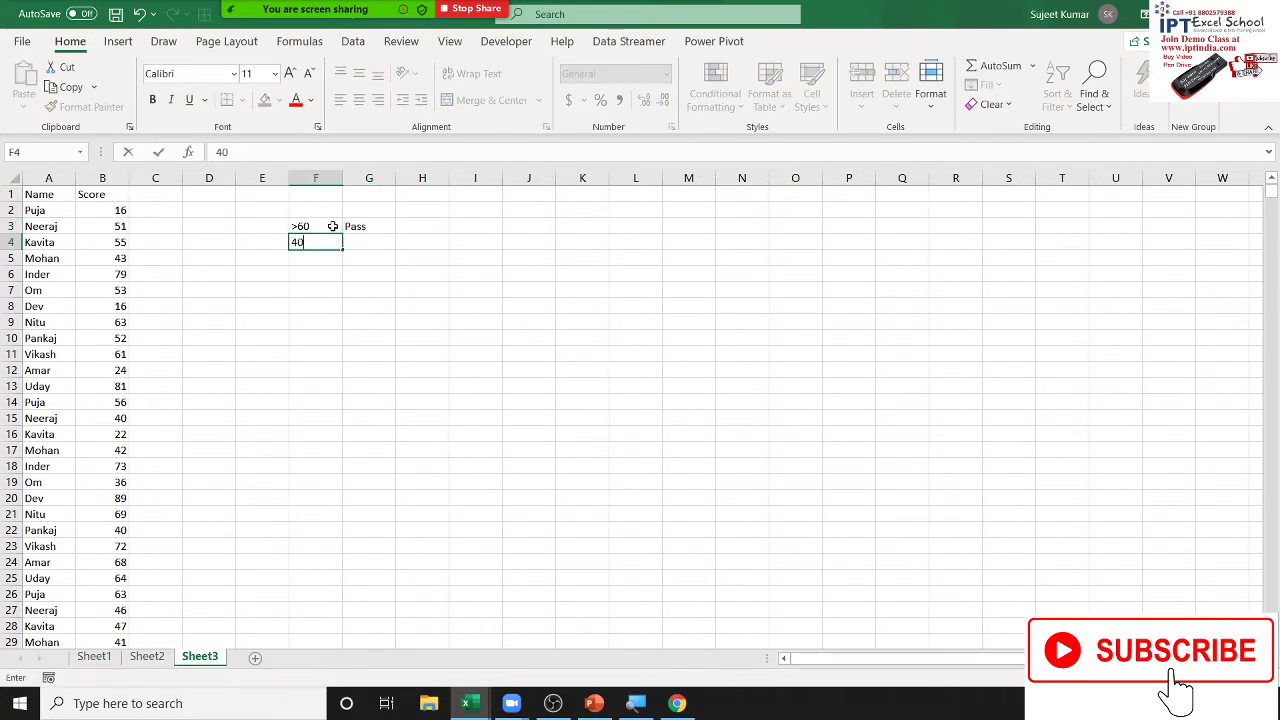
key(Return)
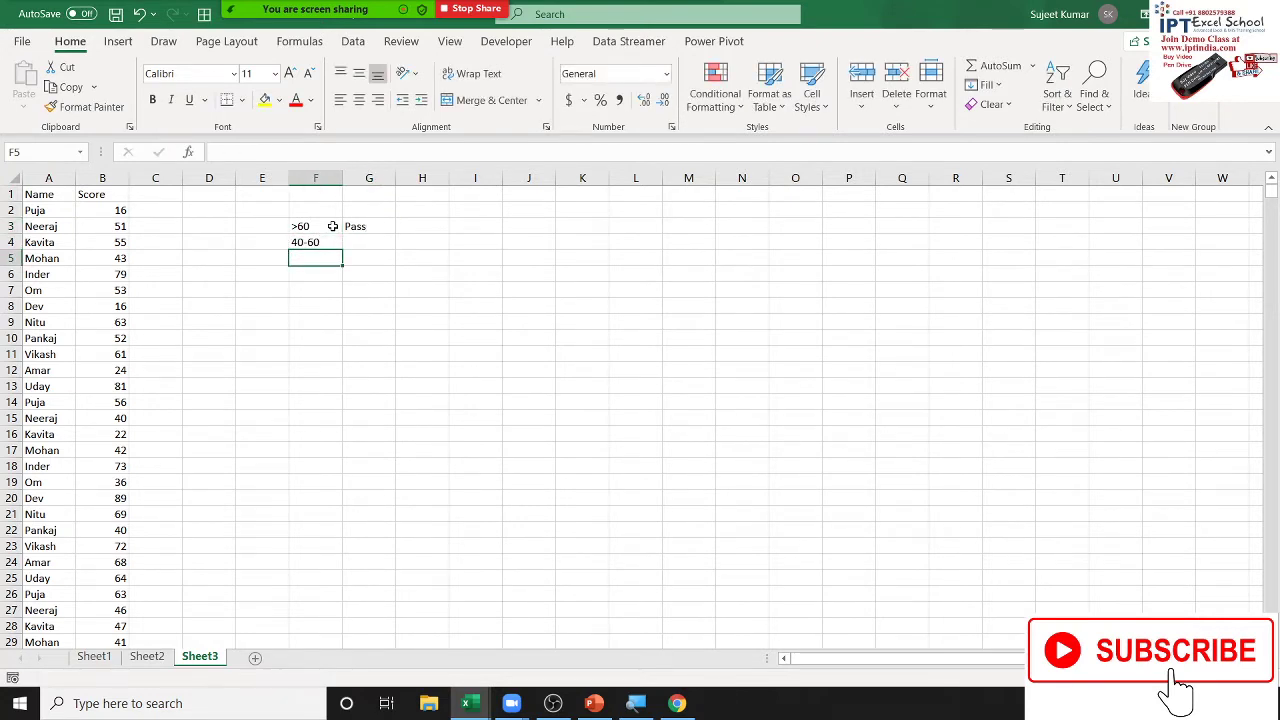
key(Up)
key(Right)
text(RE)
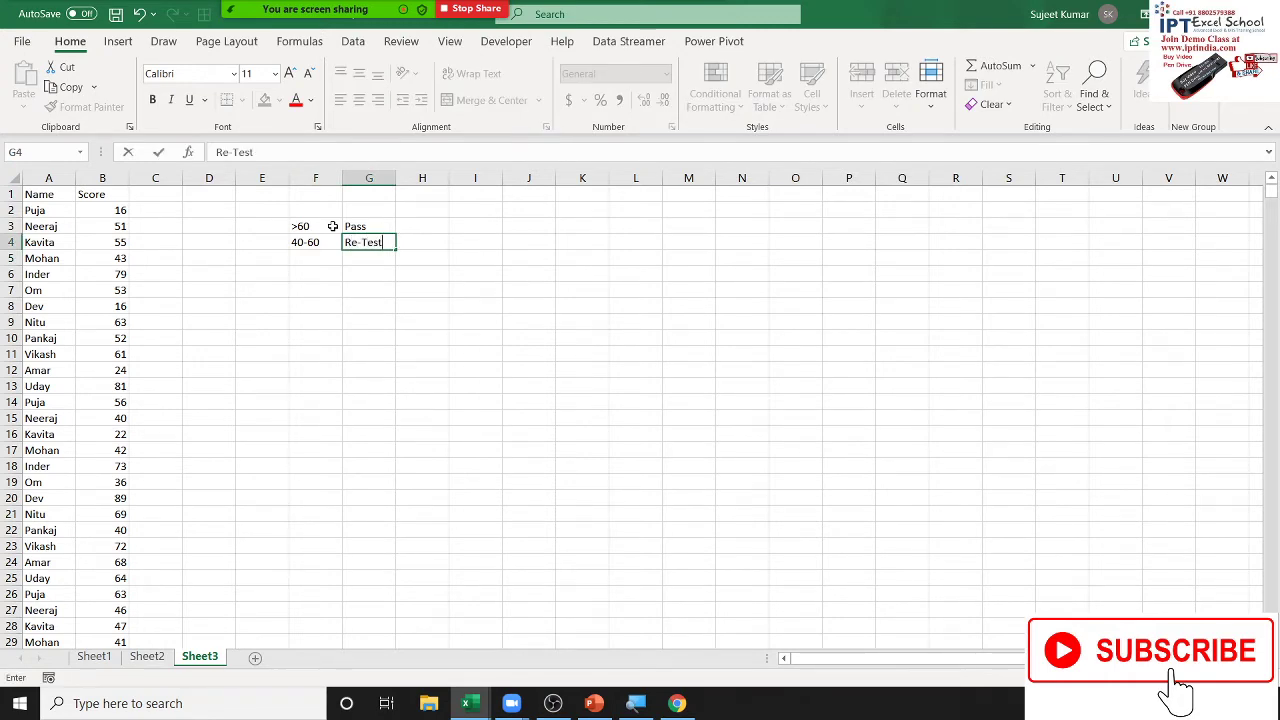
key(Return)
key(Left)
text(<)
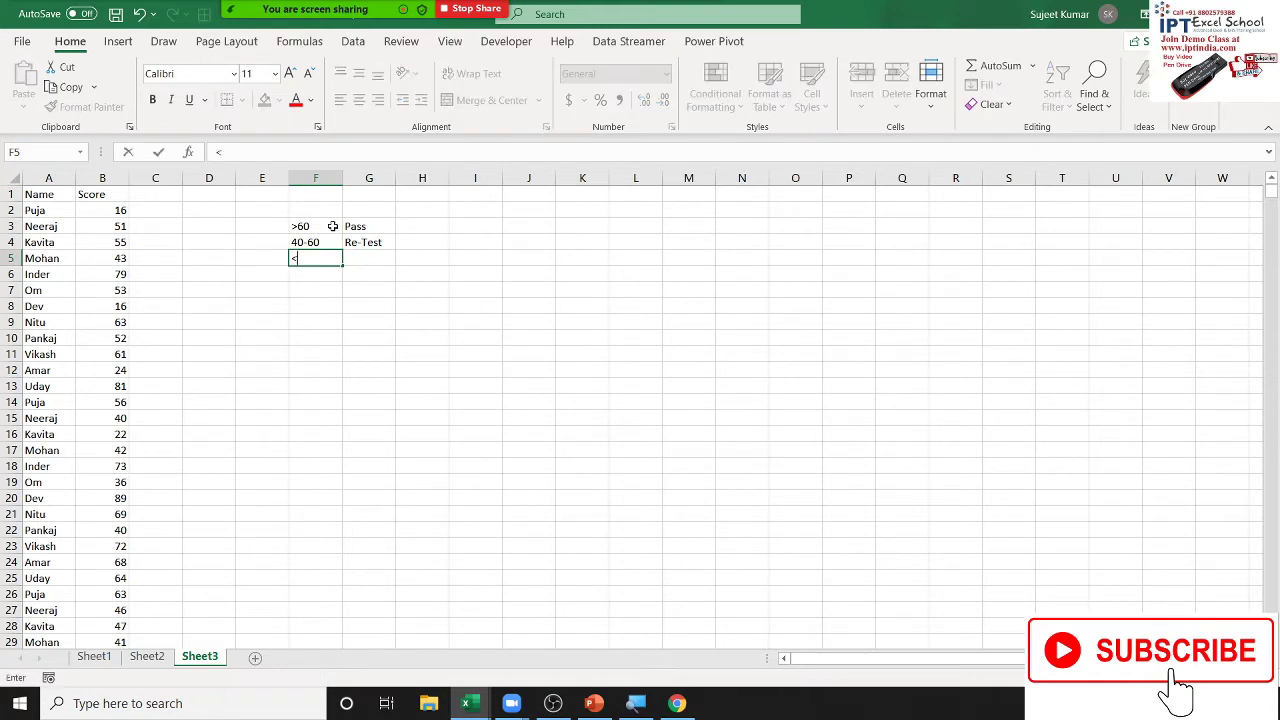
key(Tab)
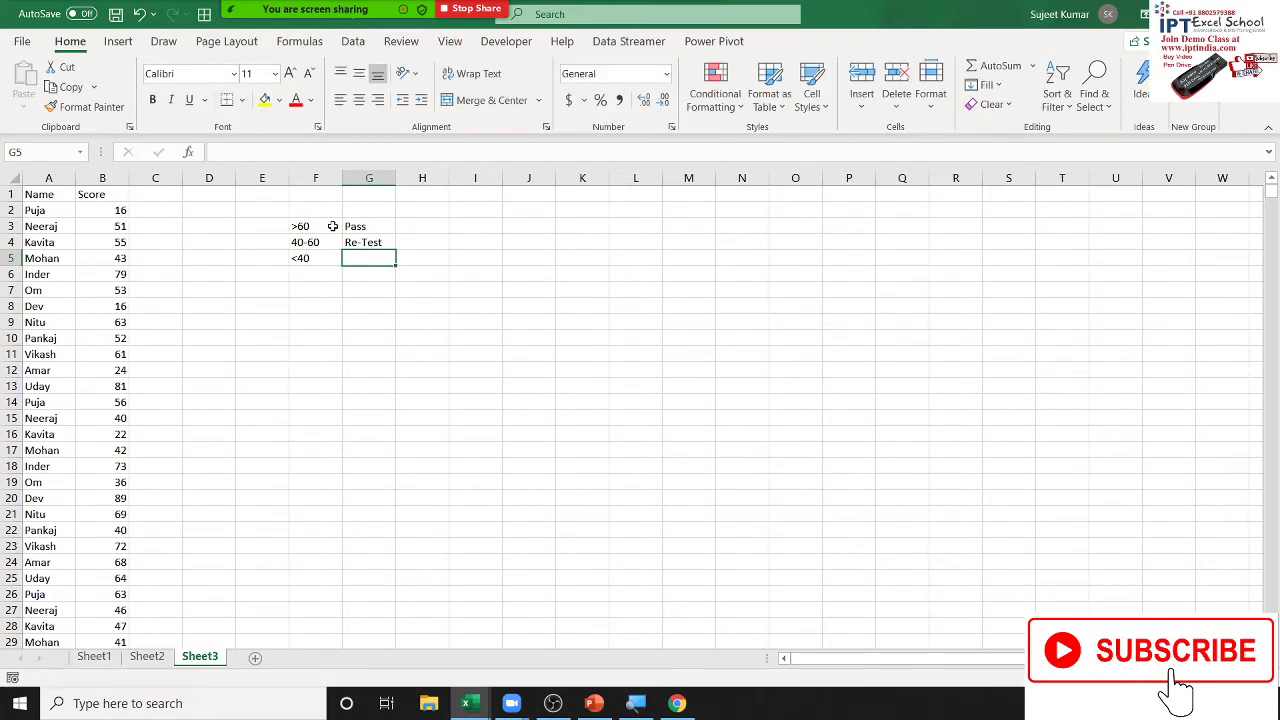
text(Fail)
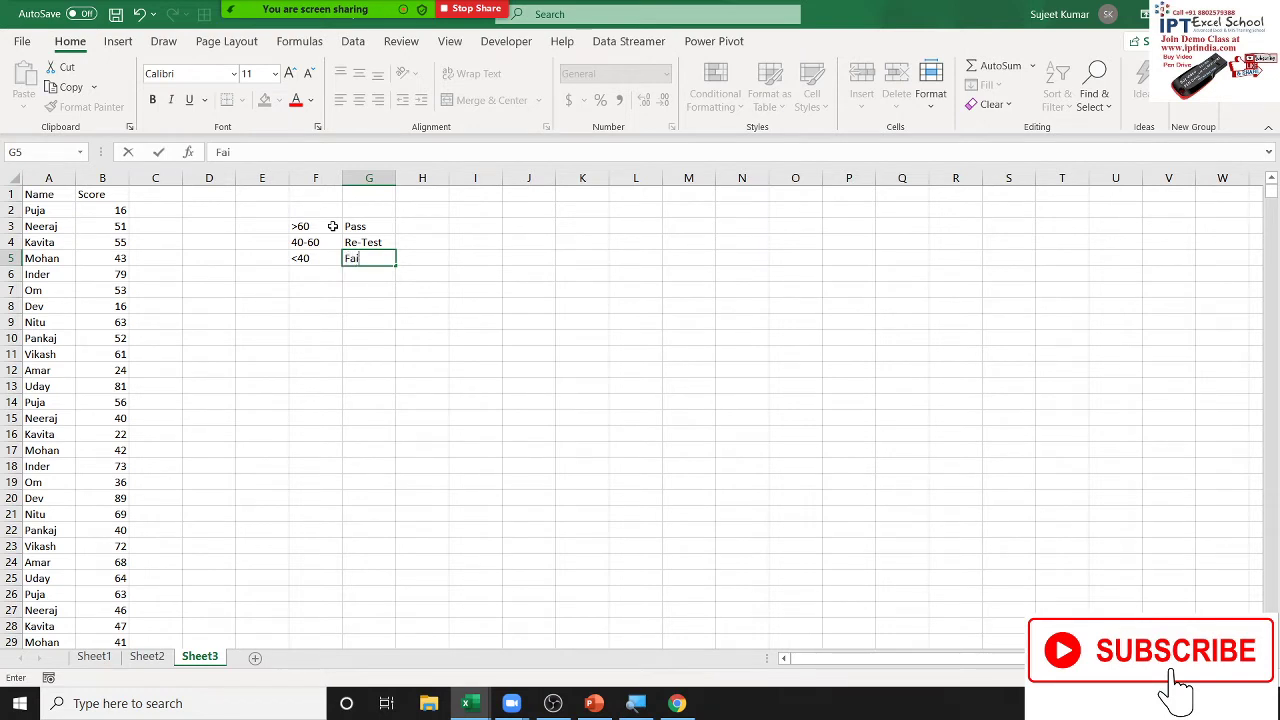
key(Return)
Browse the Score column down to row 2108 and back up to the header.
key(Up)
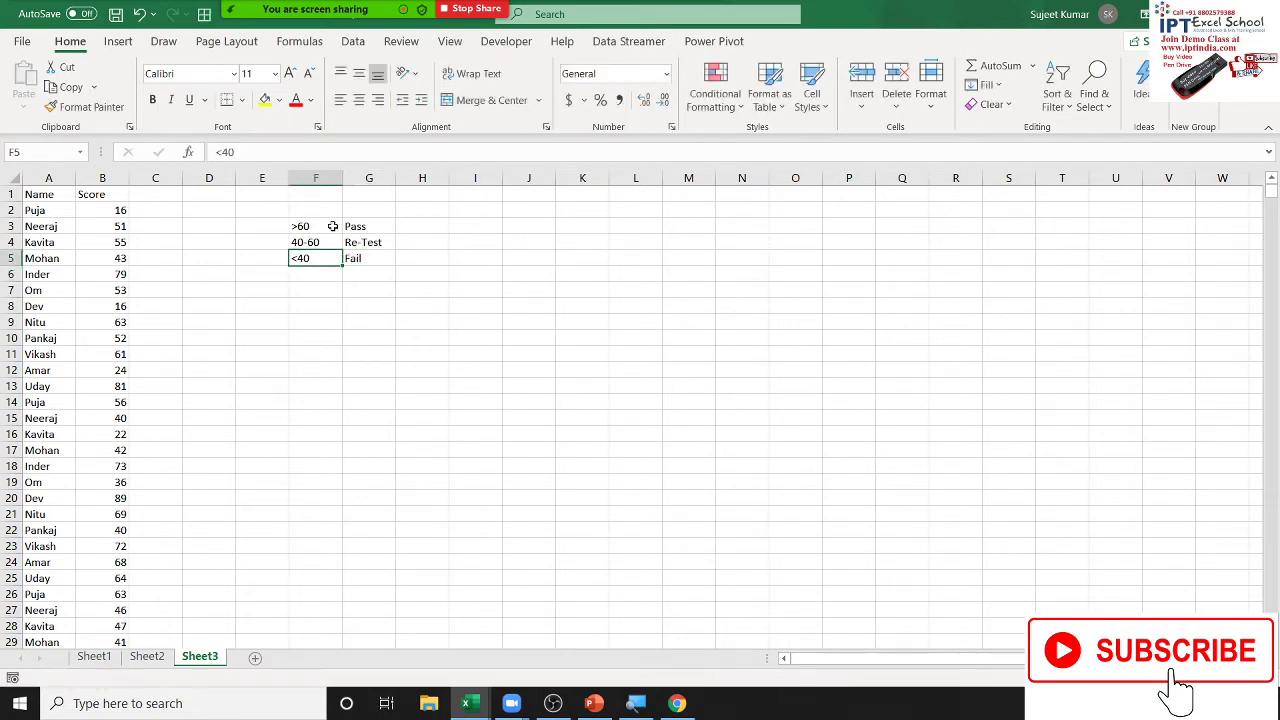
key(Left)
key(Left)
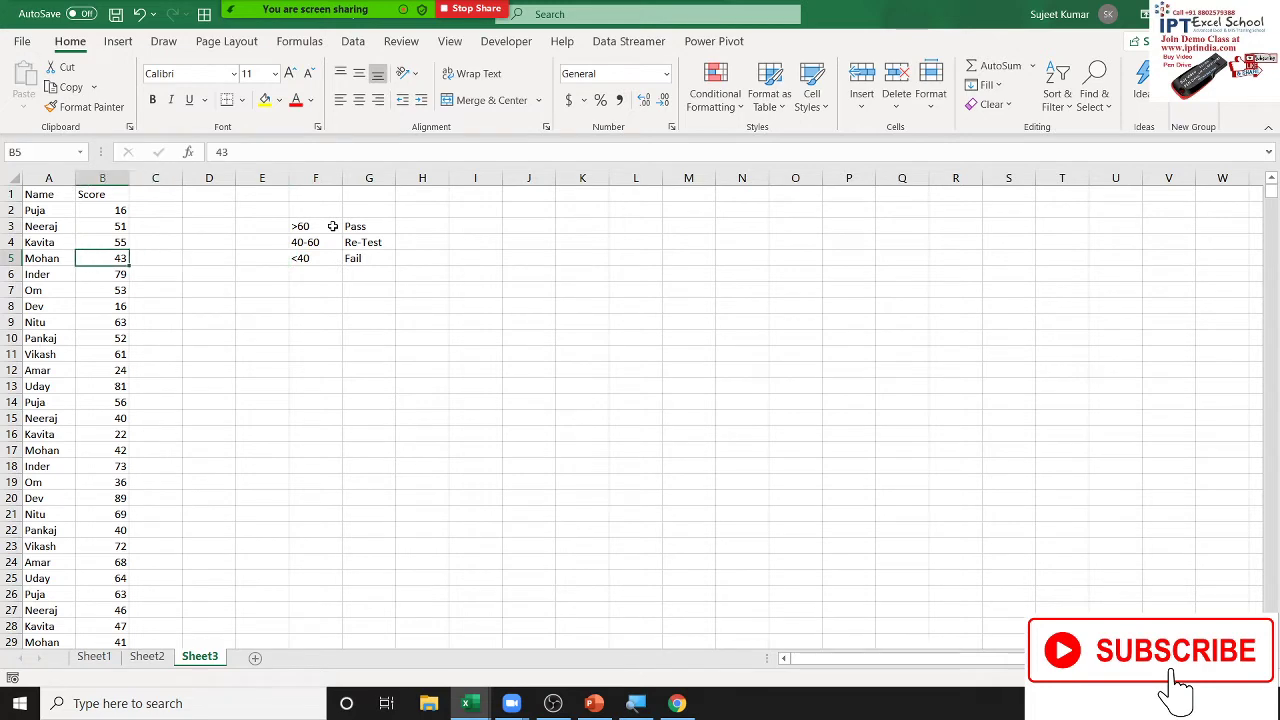
key(Up)
key(Up)
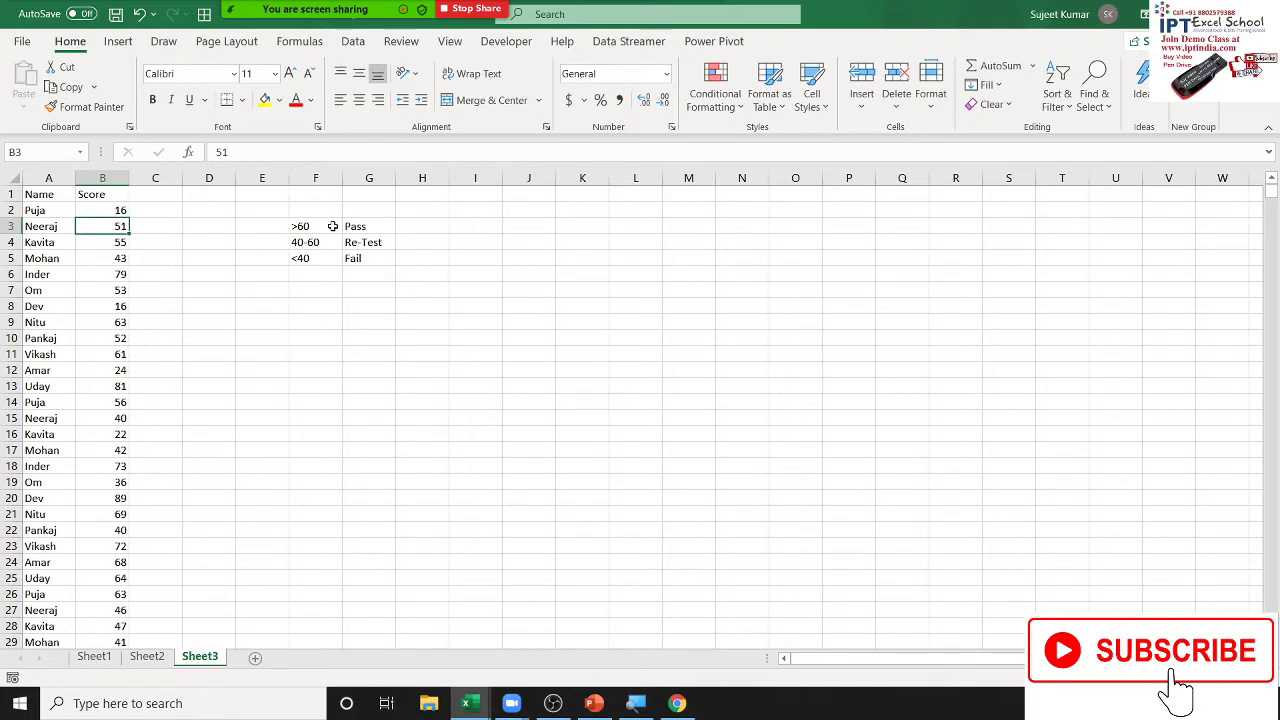
key(ctrl+Down)
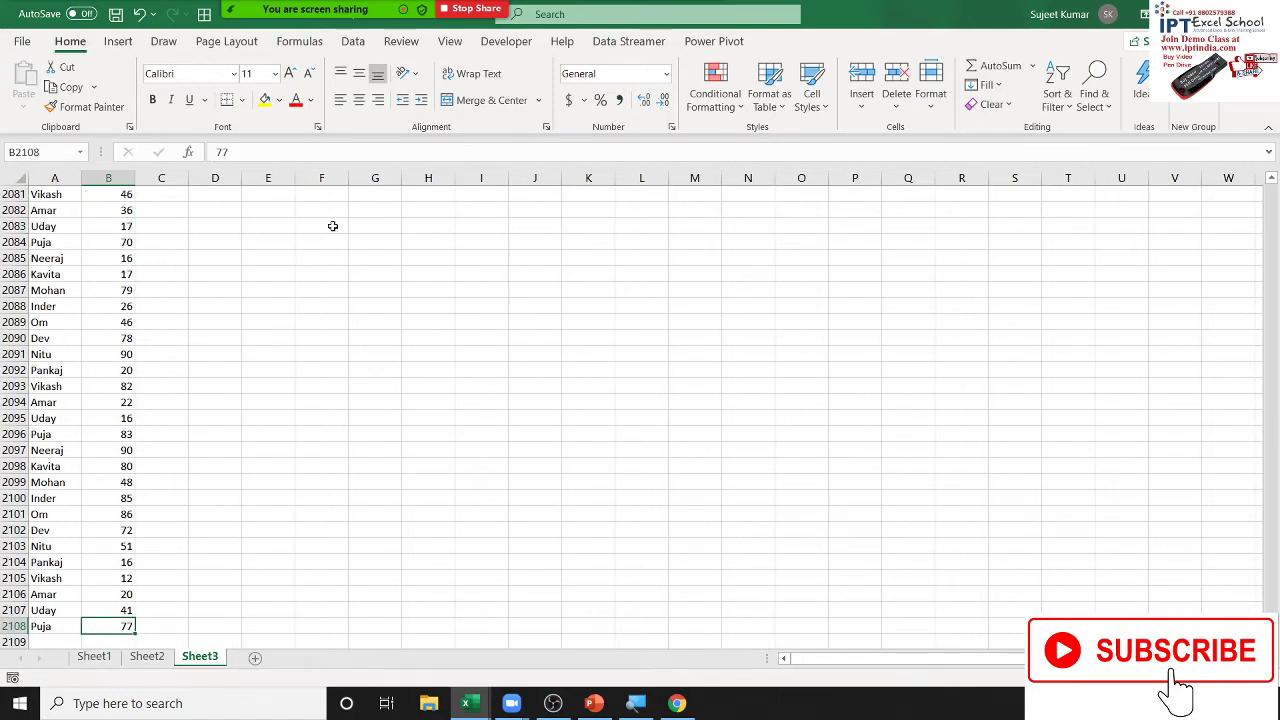
key(ctrl+Up)
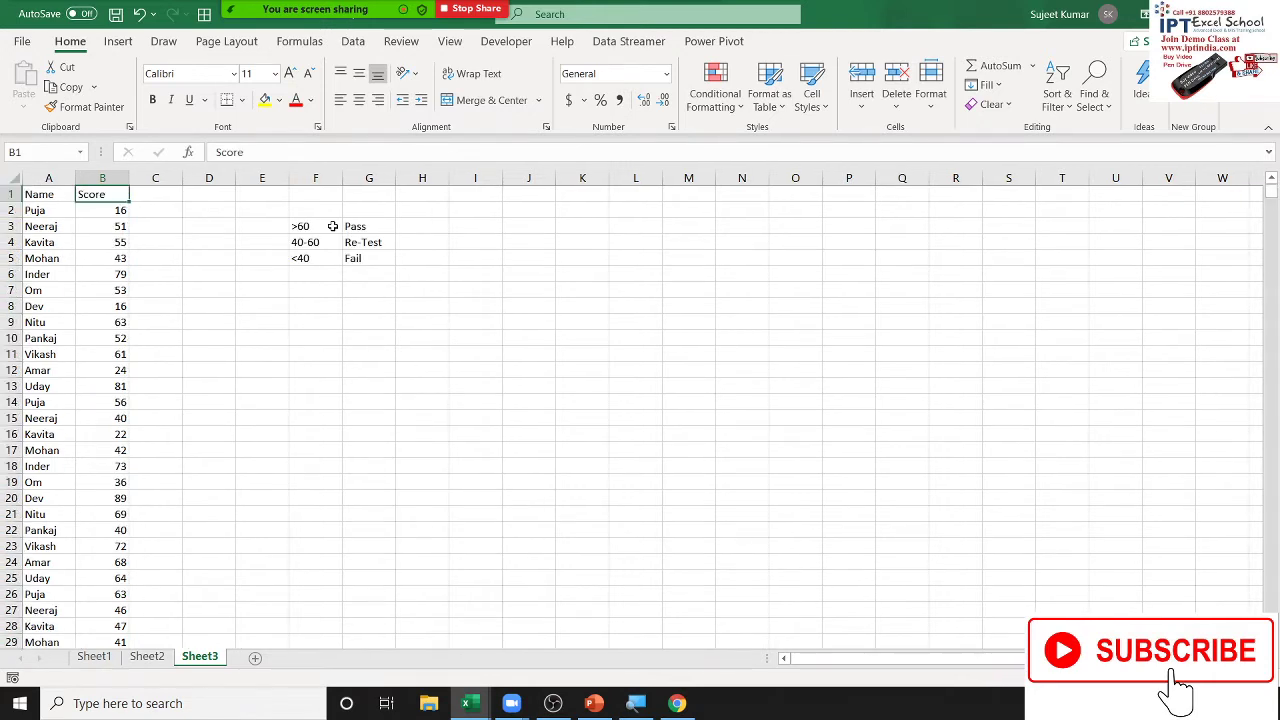
Select the Score values B2:B2108 and apply the 3 Symbols (Uncircled) icon set.
key(Down)
key(Right)
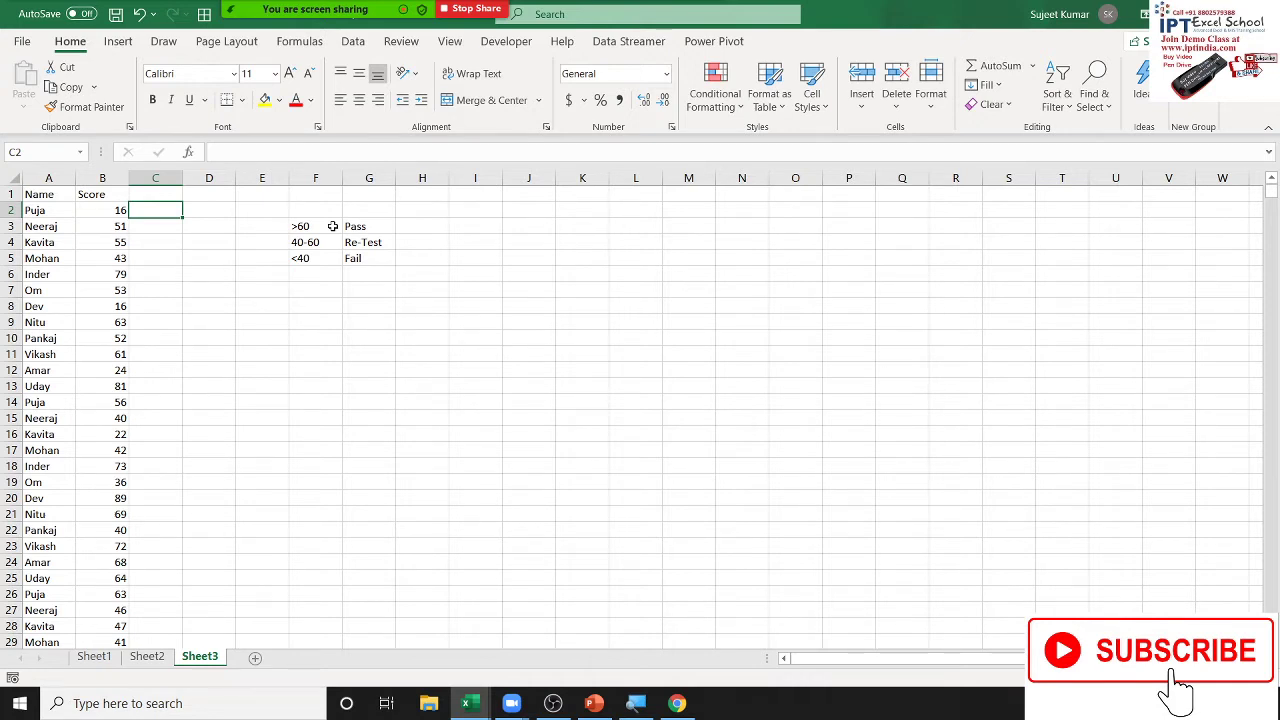
key(Left)
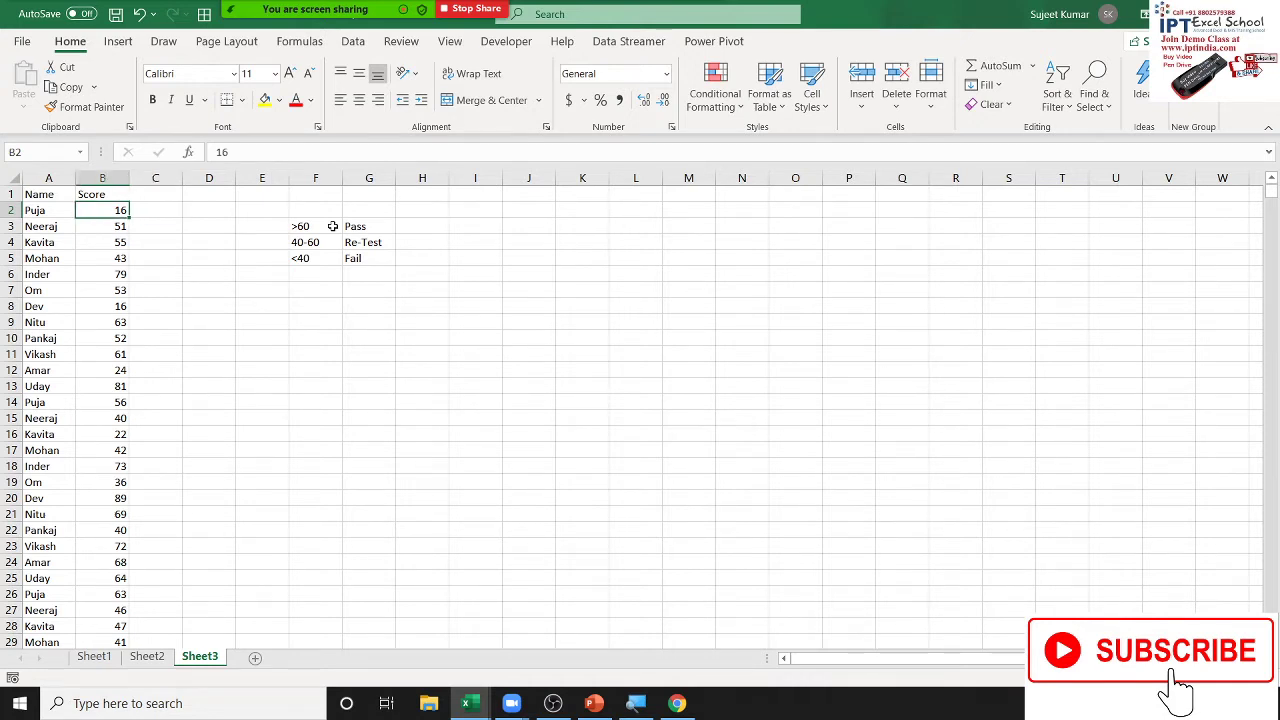
key(ctrl+shift+Down)
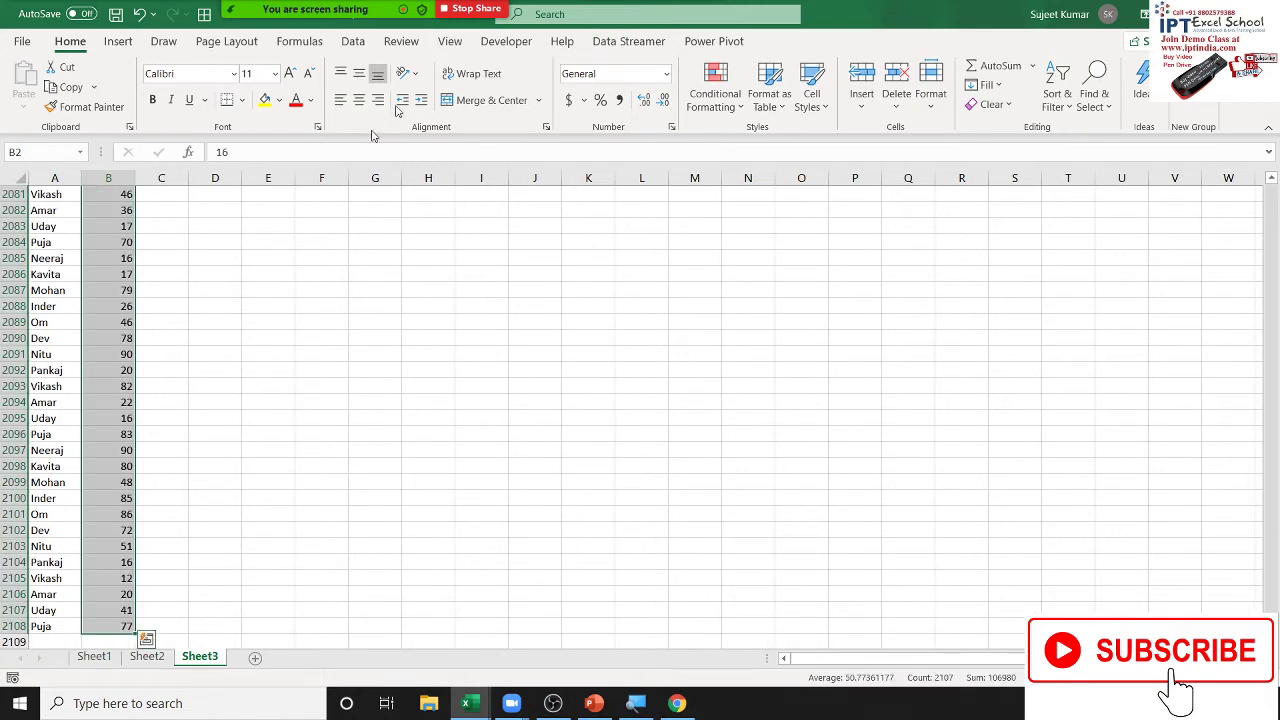
click(732, 88)
mouse_move(728, 132)
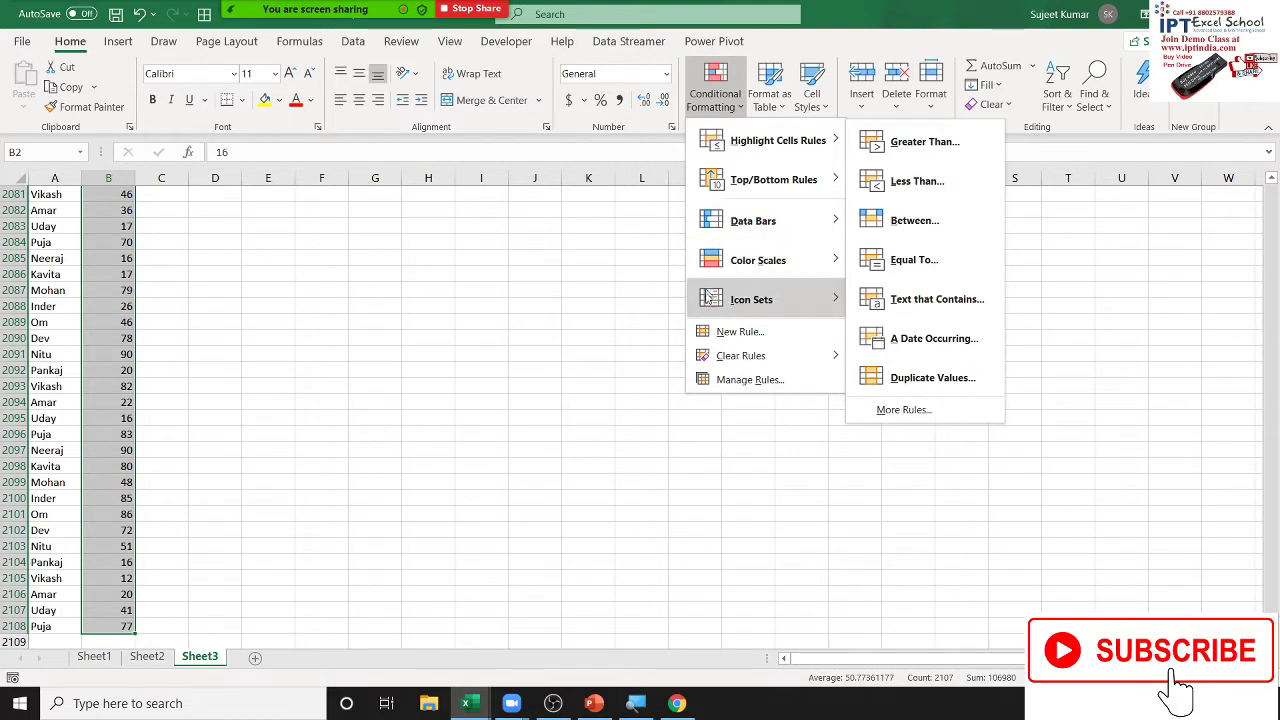
mouse_move(722, 300)
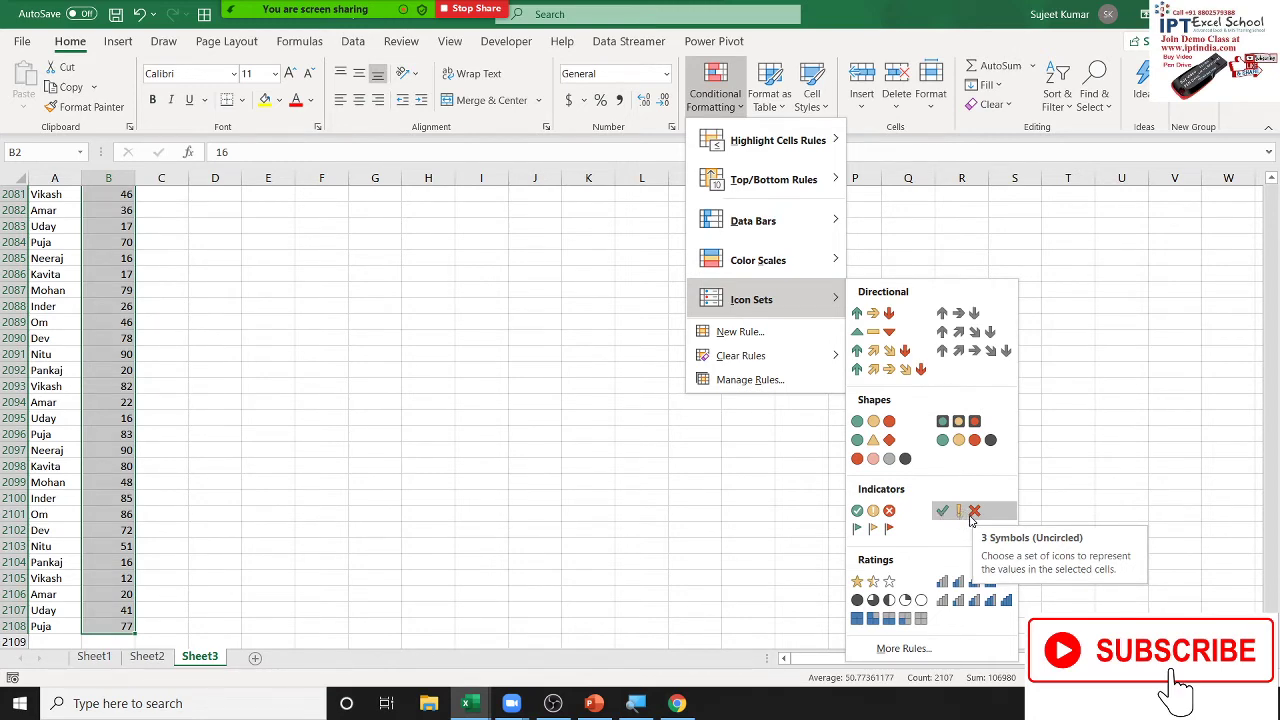
click(966, 514)
Scroll back to the top of Sheet3 and open the Conditional Formatting menu for the scores.
scroll(367, 502, up, 7)
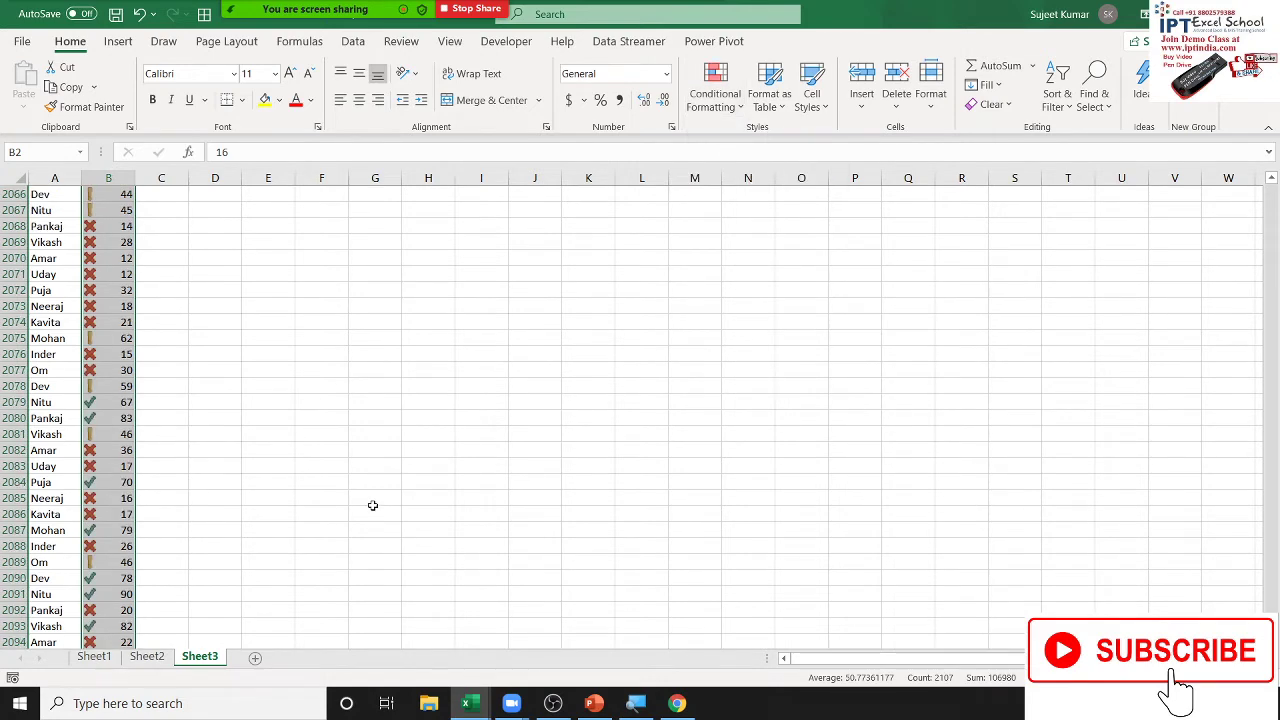
scroll(370, 505, up, 7)
scroll(371, 506, up, 7)
scroll(372, 506, up, 7)
scroll(372, 506, up, 8)
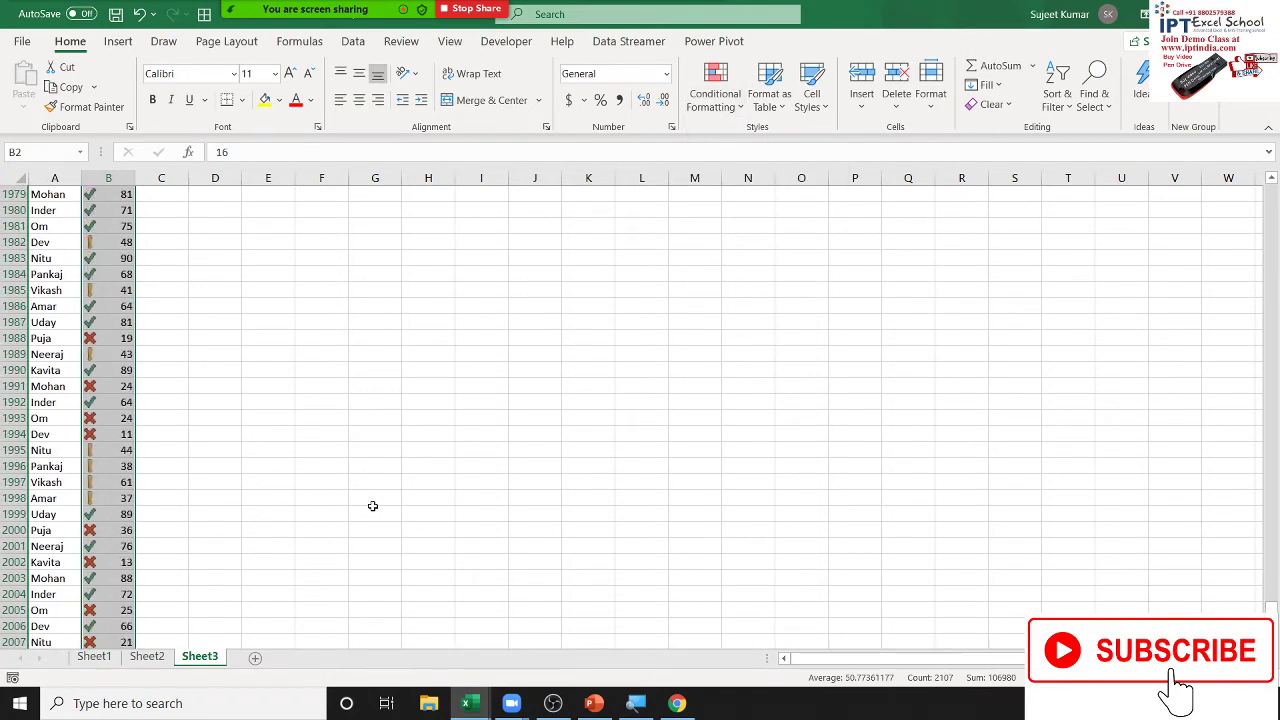
scroll(374, 512, up, 11)
drag(1274, 602, 1274, 400)
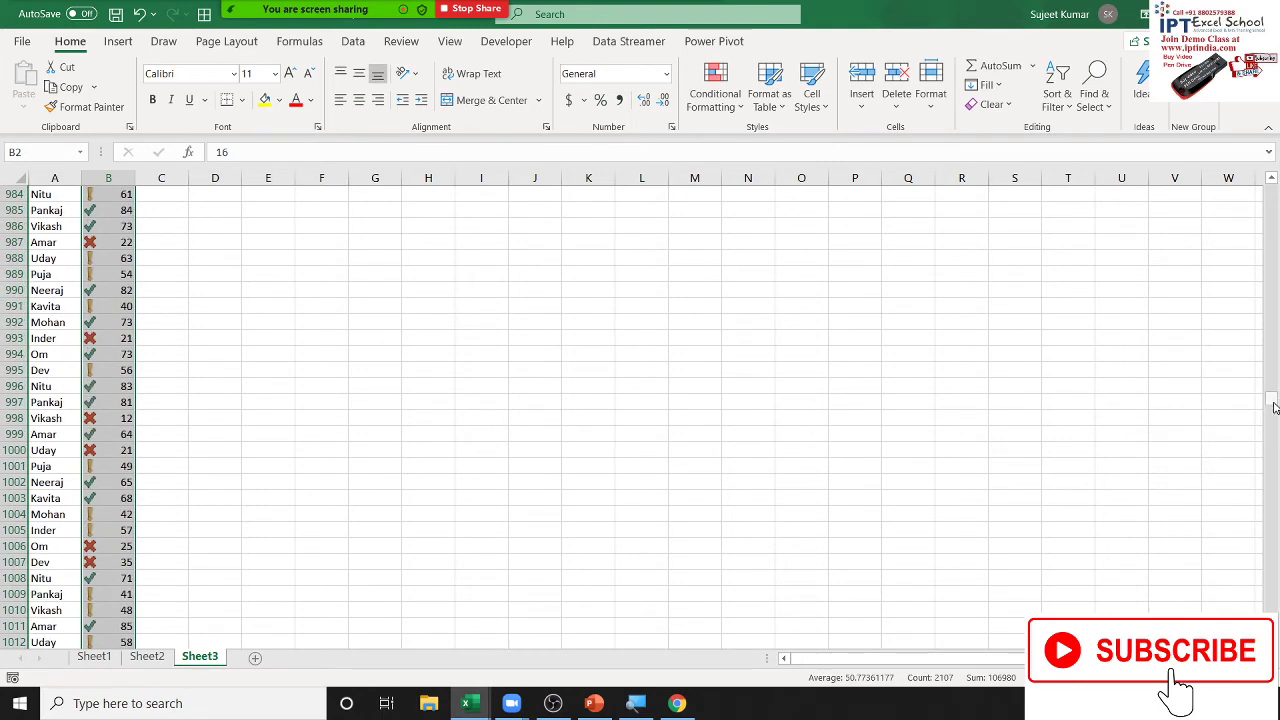
drag(1274, 405, 1274, 192)
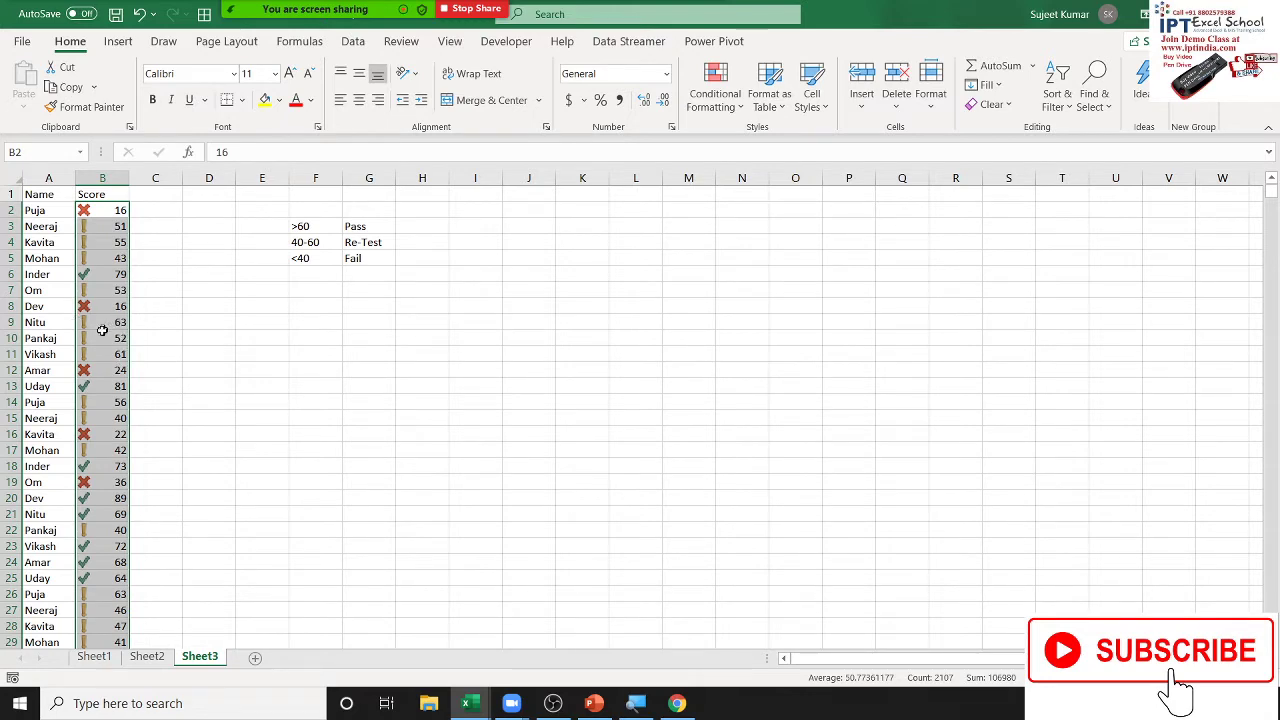
click(714, 100)
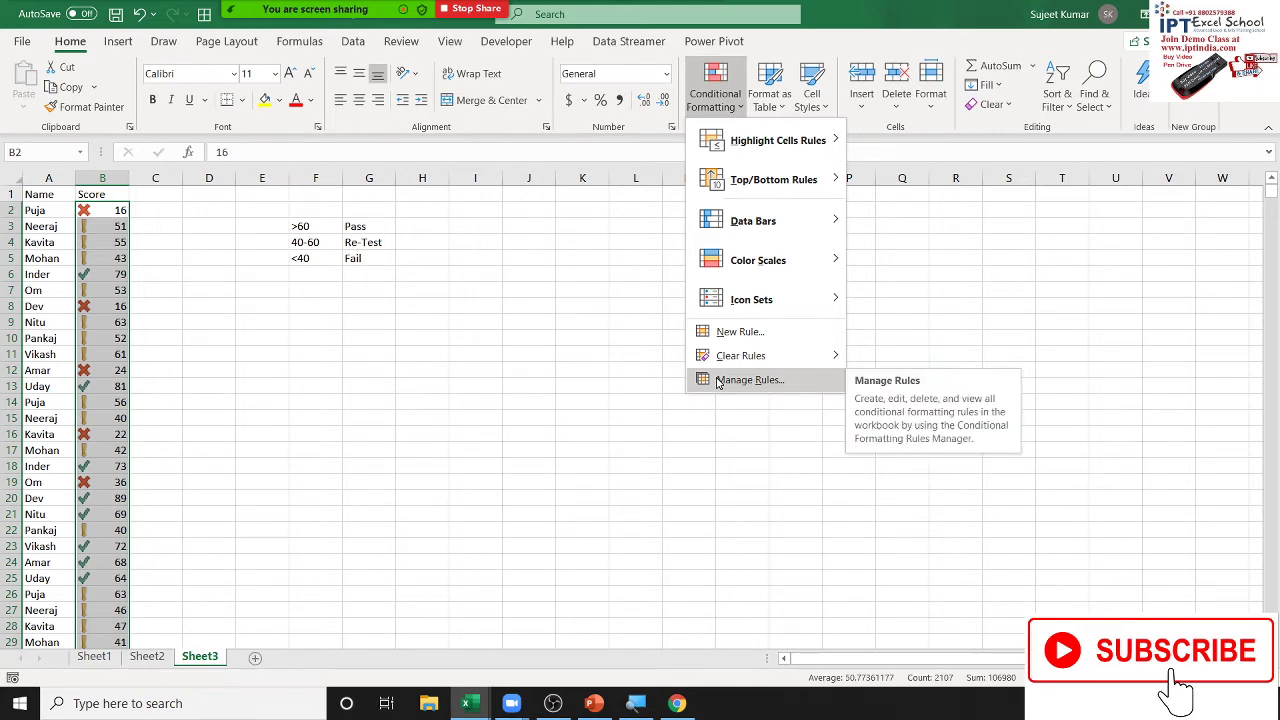
Open Manage Rules to list the Icon Set rule on =$B$2:$B$2108, closing Zoom's participant panel.
click(748, 380)
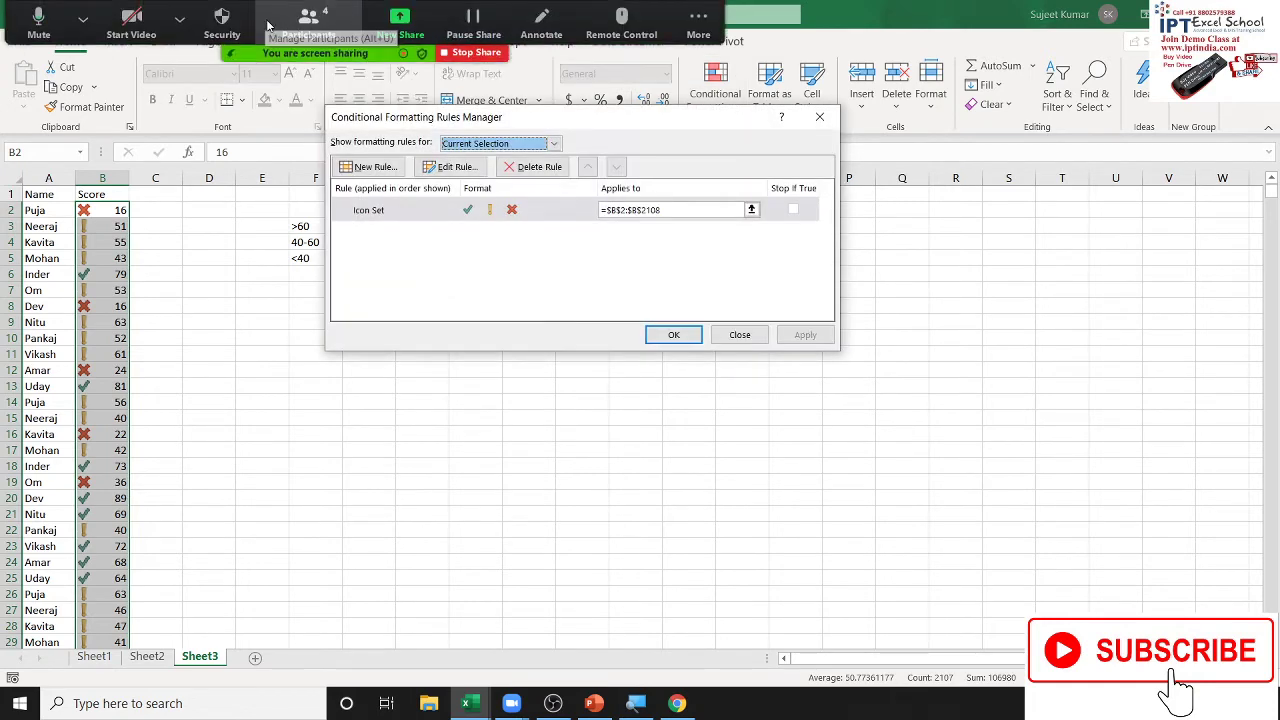
click(318, 28)
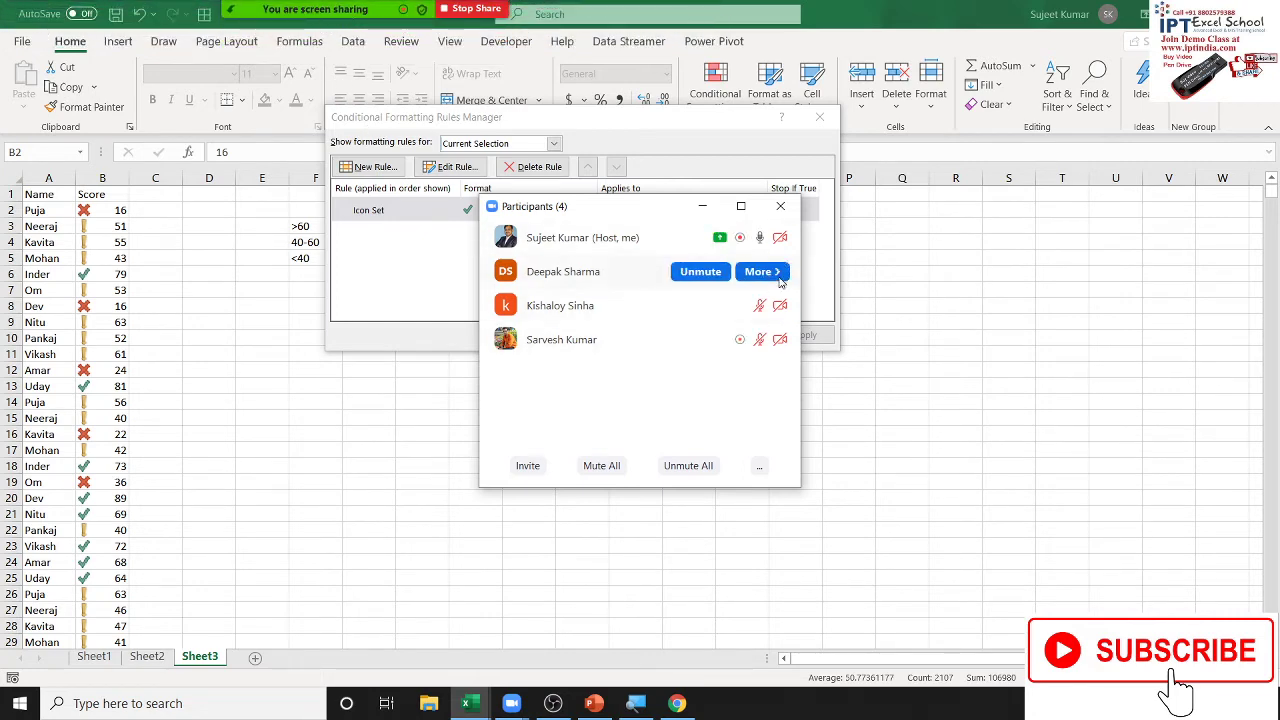
click(781, 207)
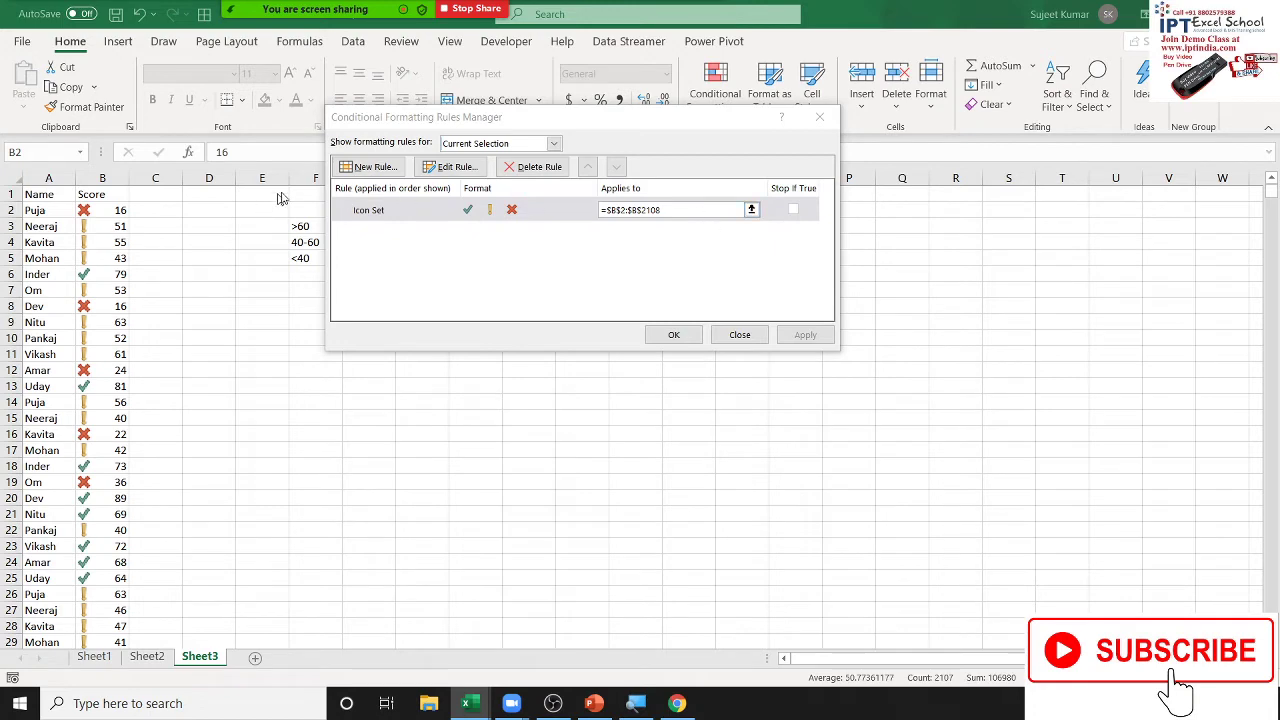
Edit the Icon Set rule so both thresholds are Number type with values 60 and 40.
double_click(437, 242)
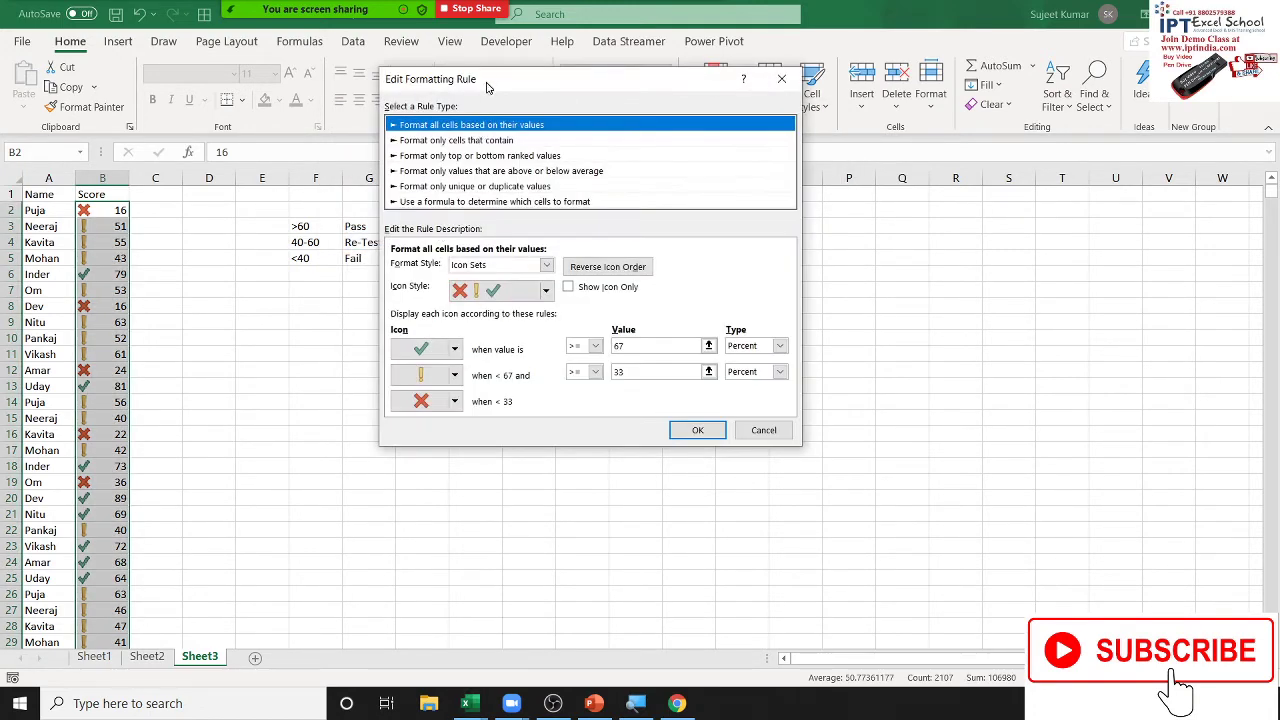
drag(486, 88, 449, 129)
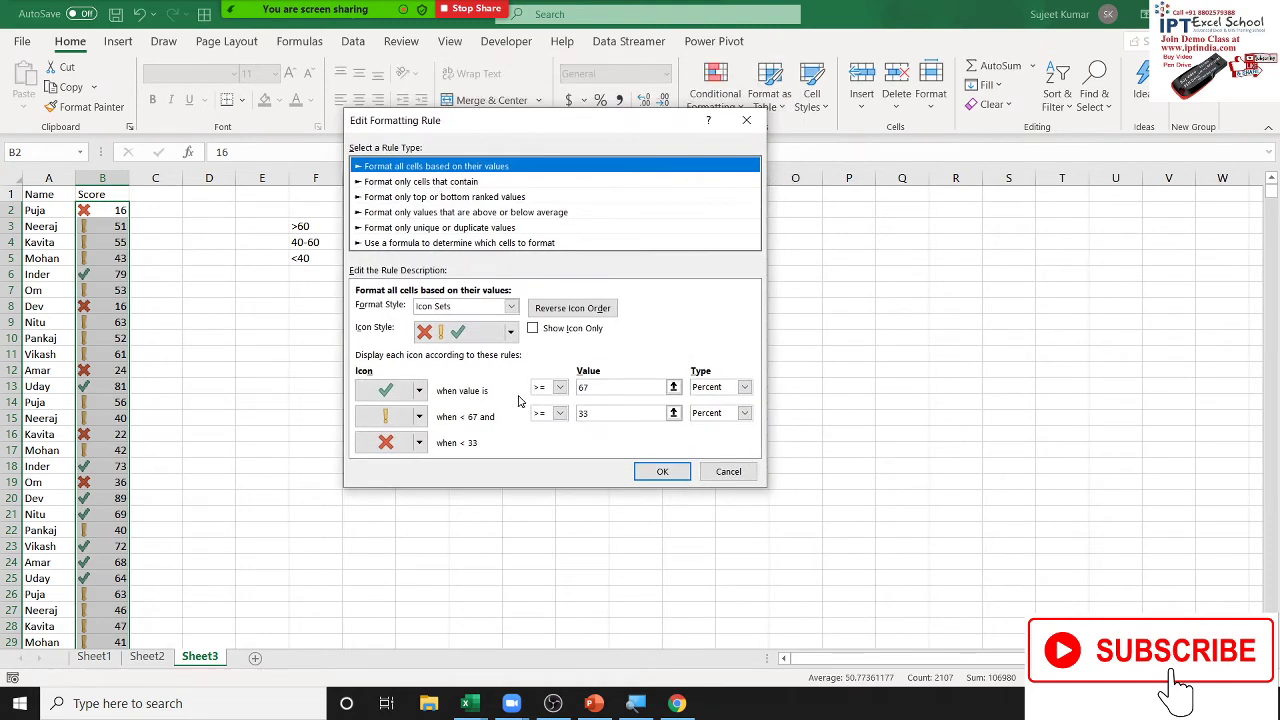
click(703, 388)
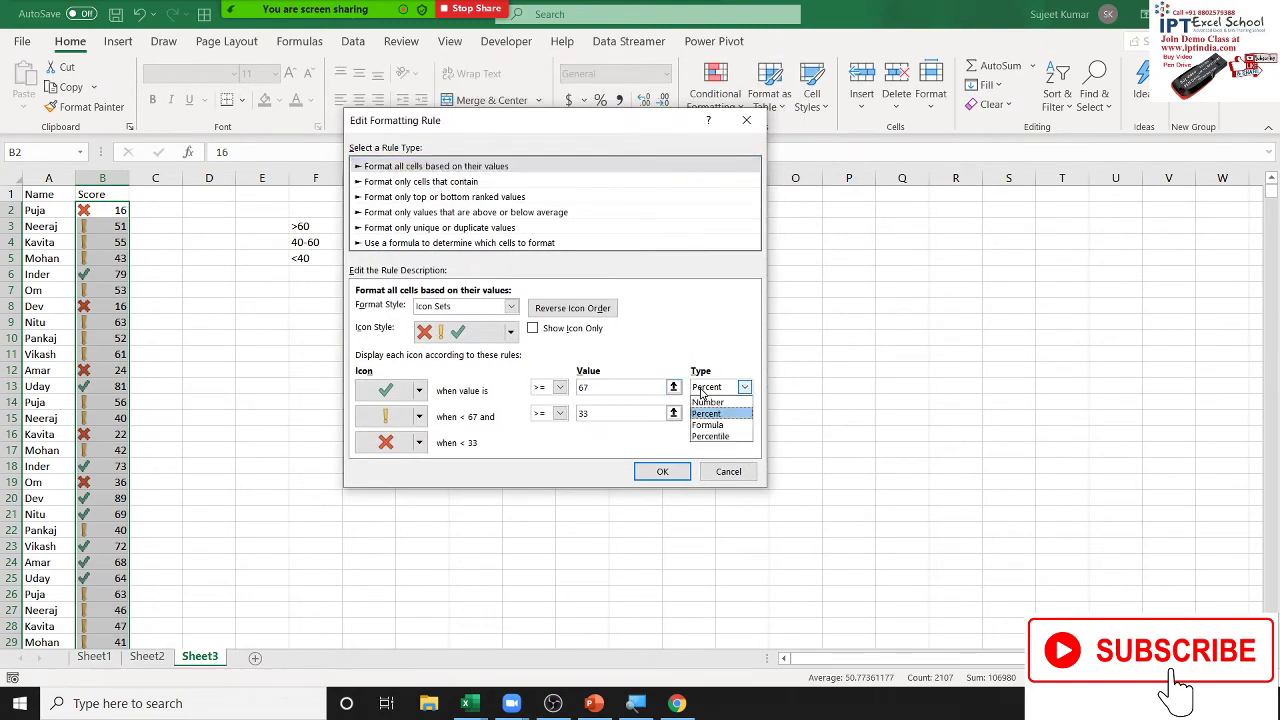
click(707, 401)
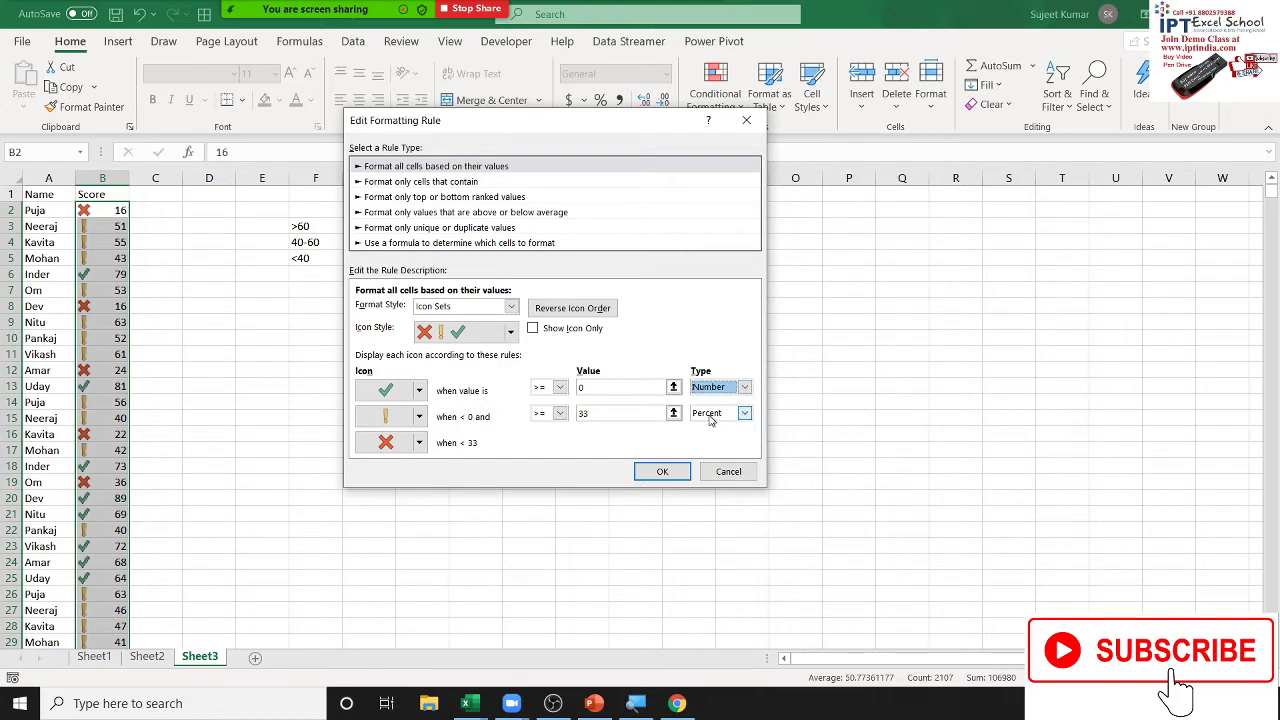
click(709, 414)
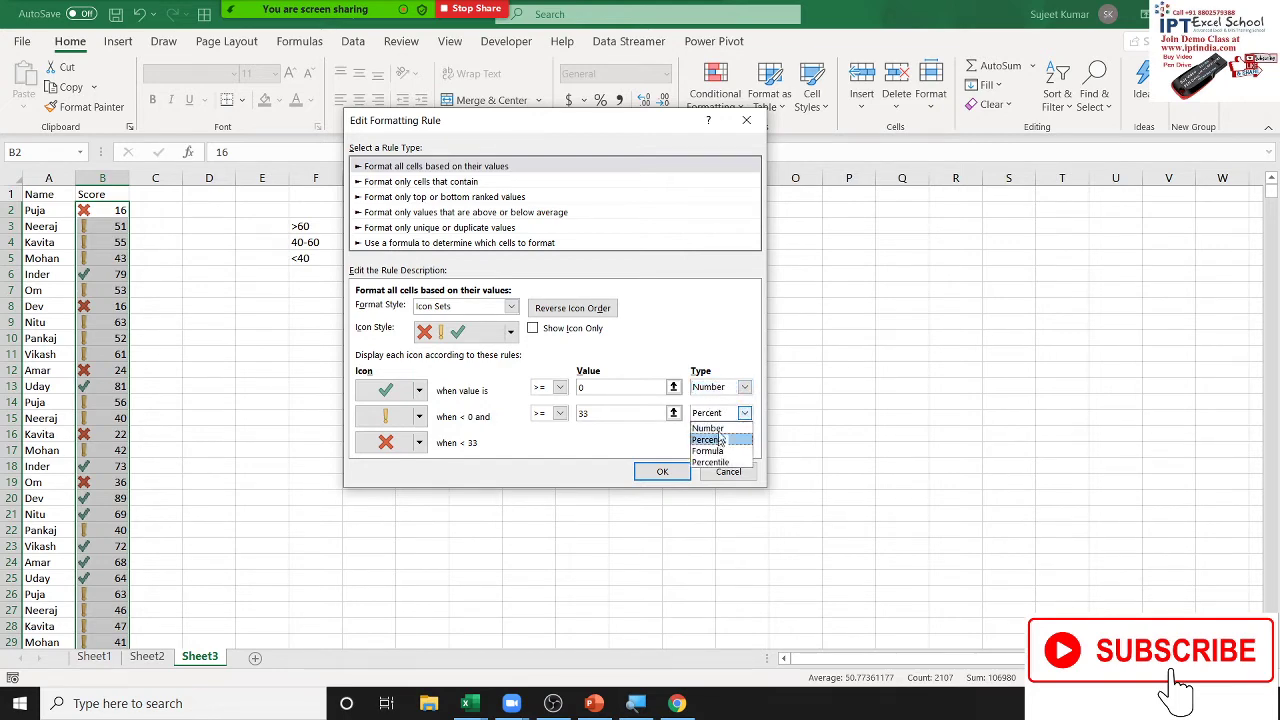
click(710, 428)
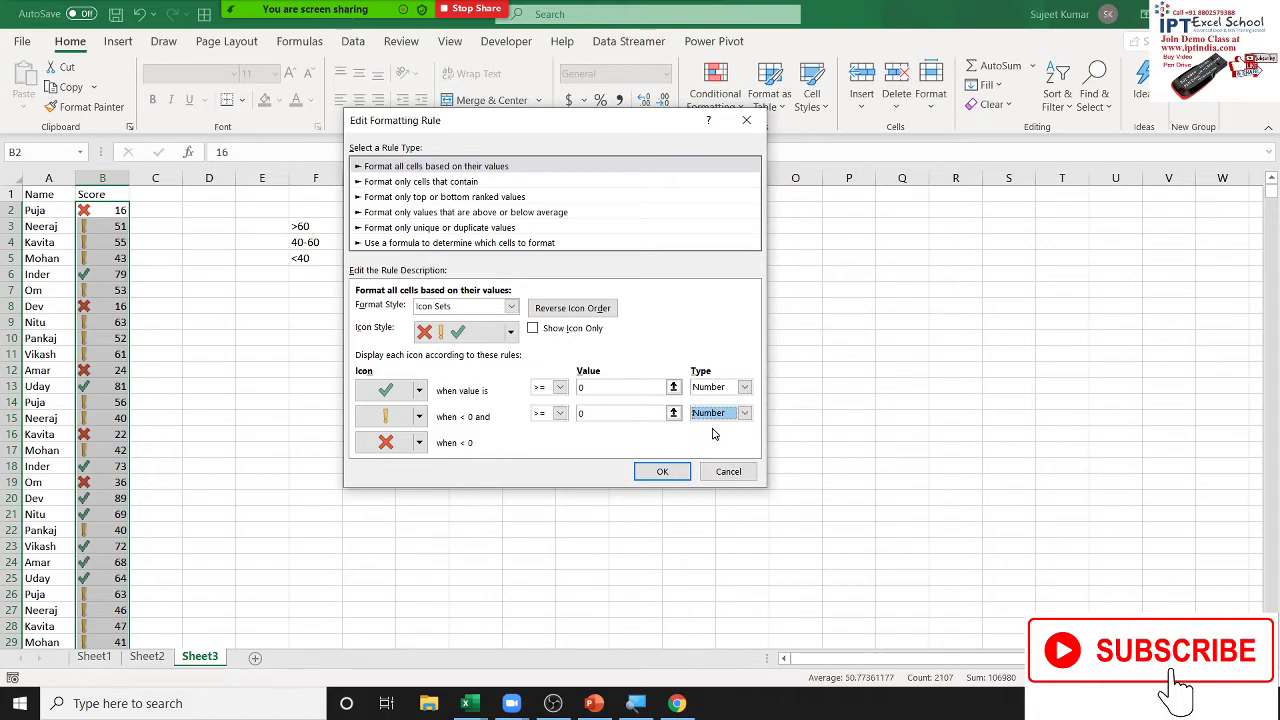
click(609, 390)
double_click(574, 390)
text(60)
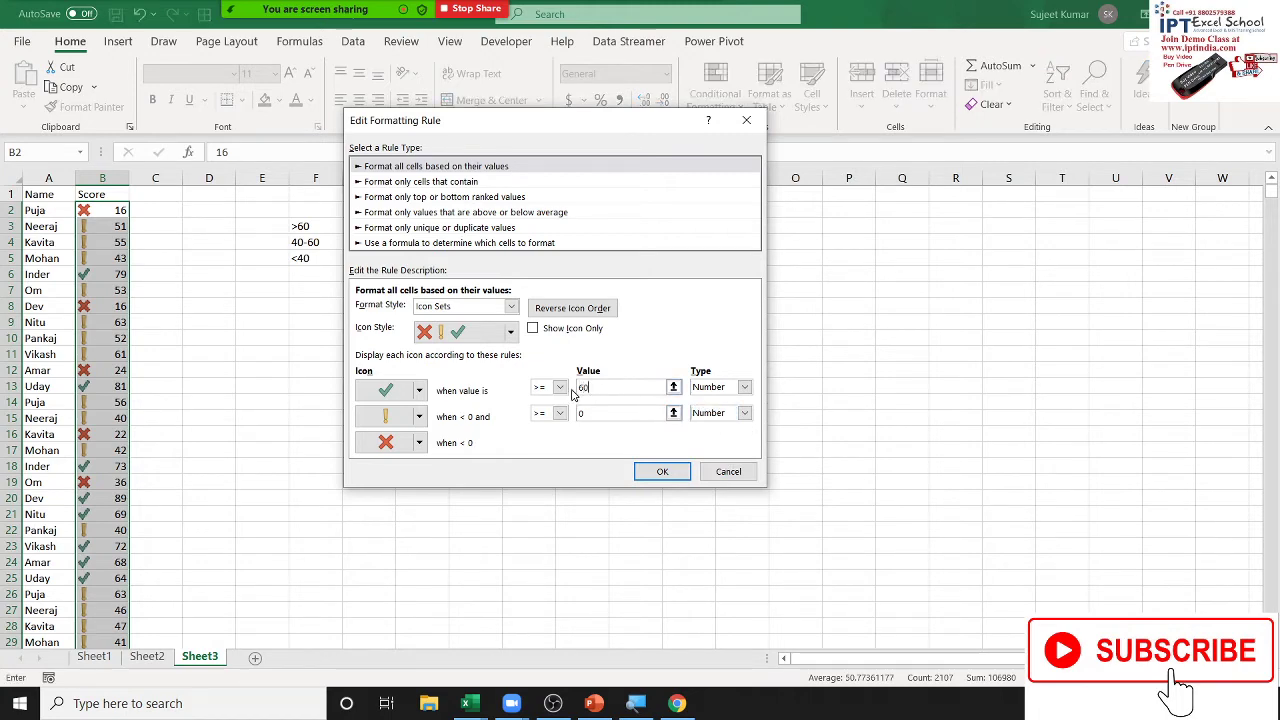
double_click(604, 412)
text(4)
Keep the green check for the top band, then confirm and apply the edited rule.
click(420, 390)
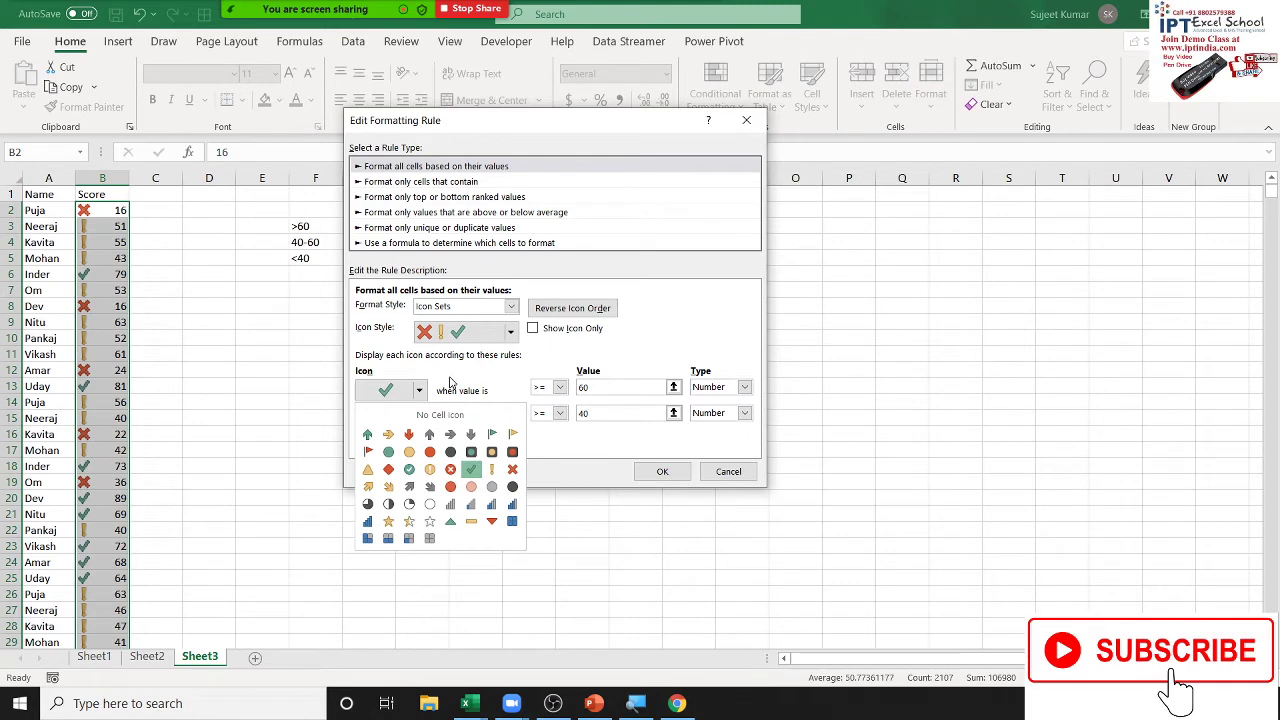
click(450, 382)
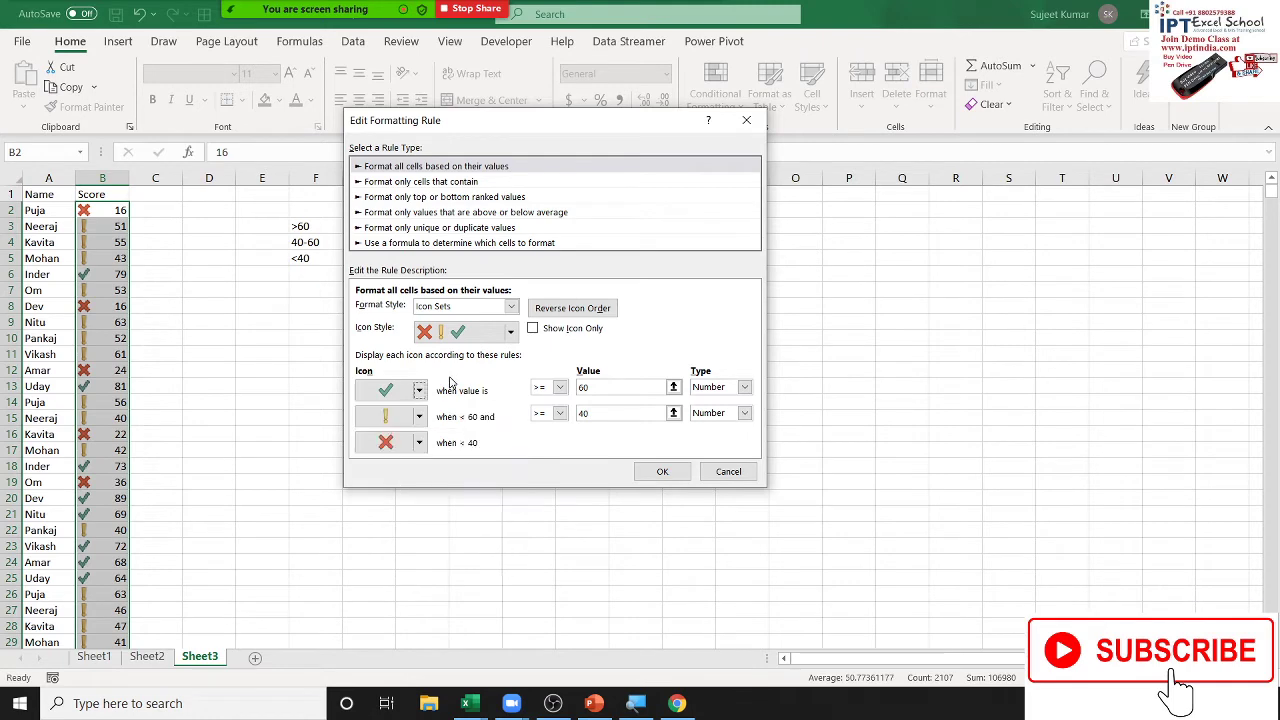
click(662, 471)
click(813, 364)
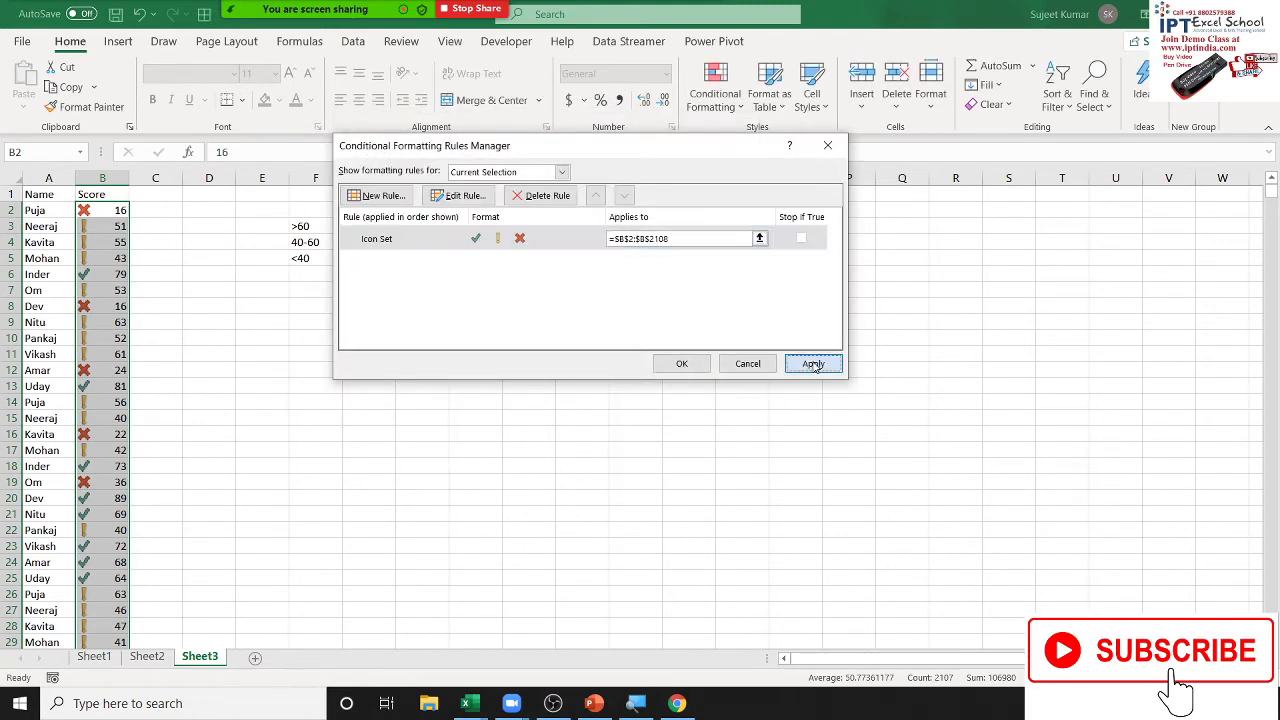
click(682, 364)
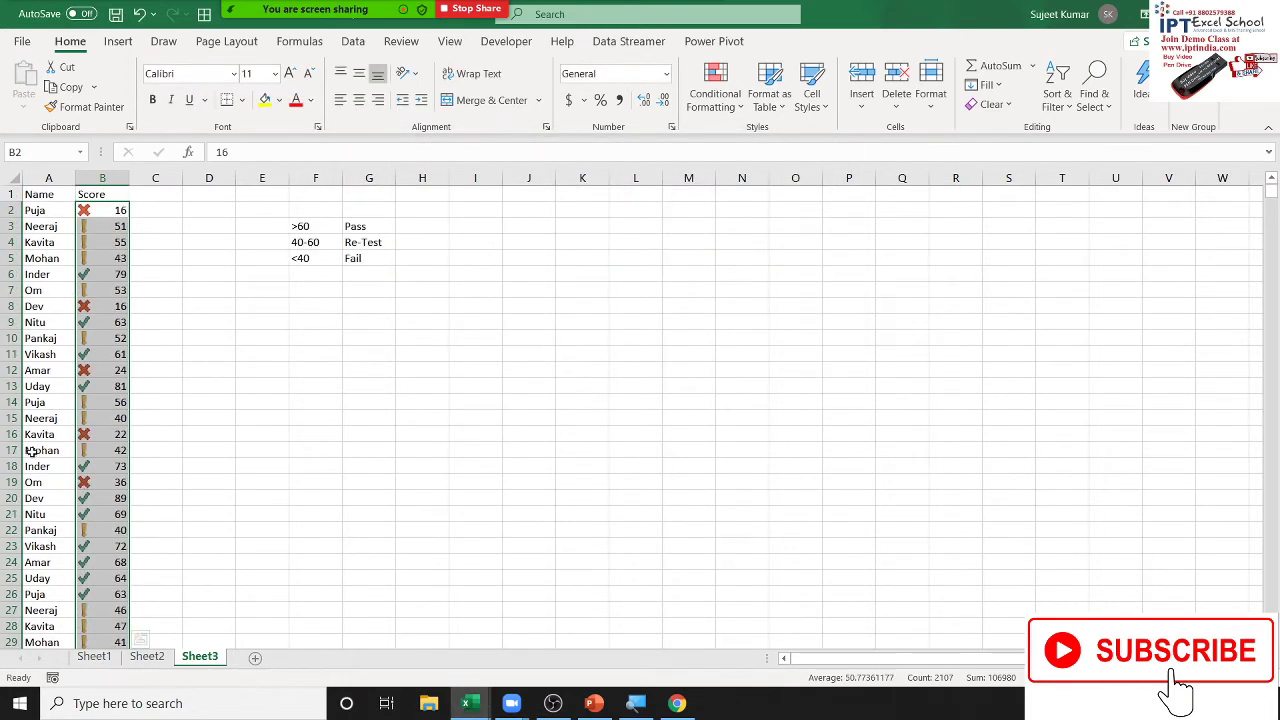
Enter 3, 2 and 1 in E3:E5 as the legend's icon values.
click(275, 222)
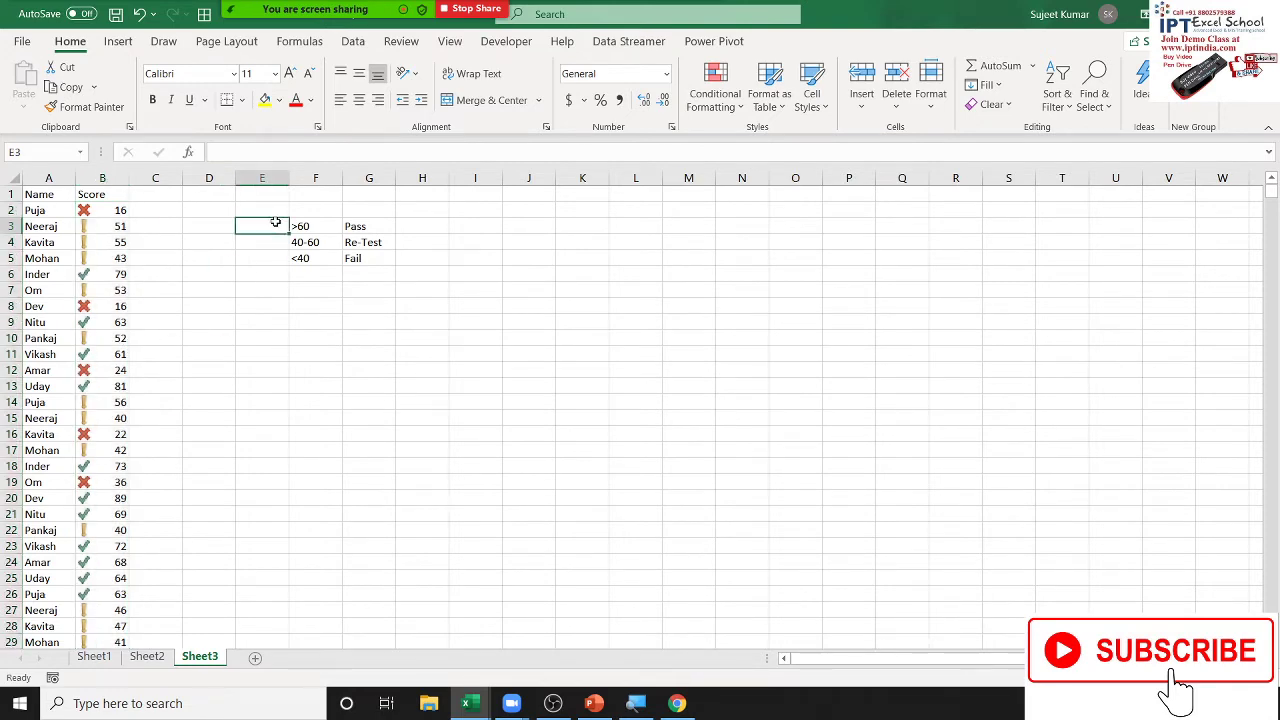
text(3)
key(Return)
text(2)
key(Return)
text(1)
key(Return)
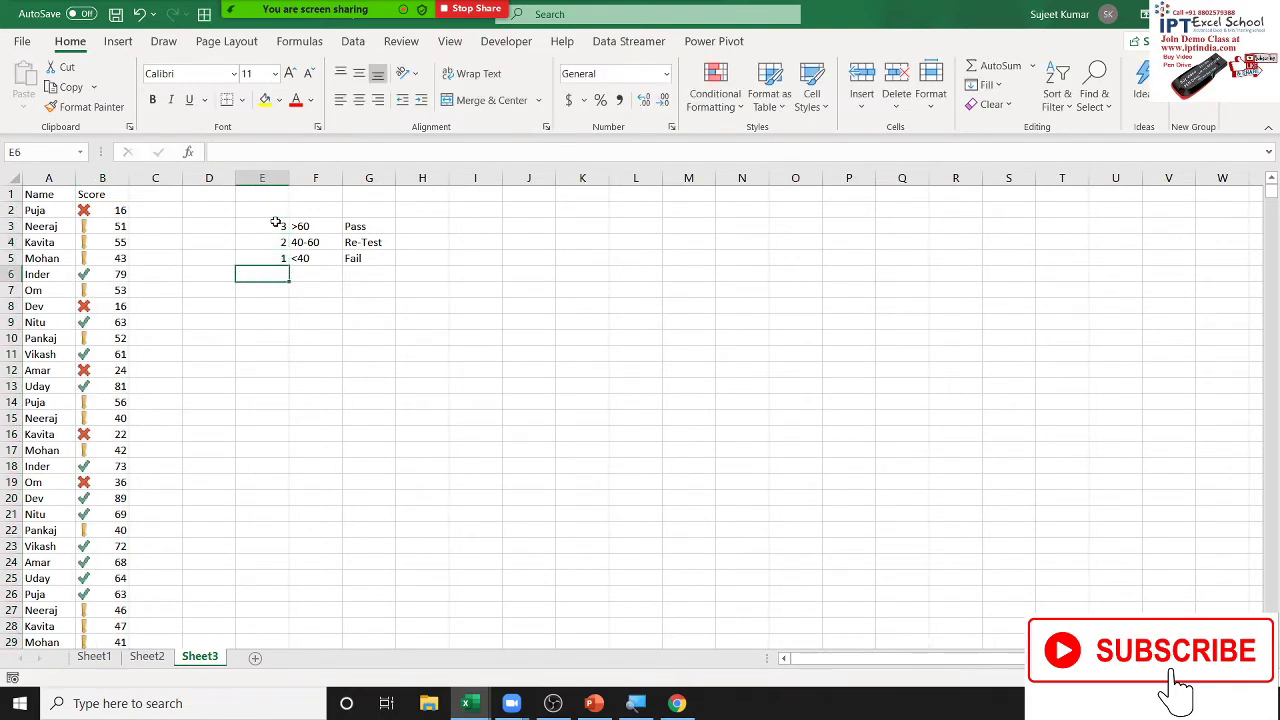
Apply the 3 Symbols check, warning and cross icon set to E3:E5.
drag(276, 222, 276, 258)
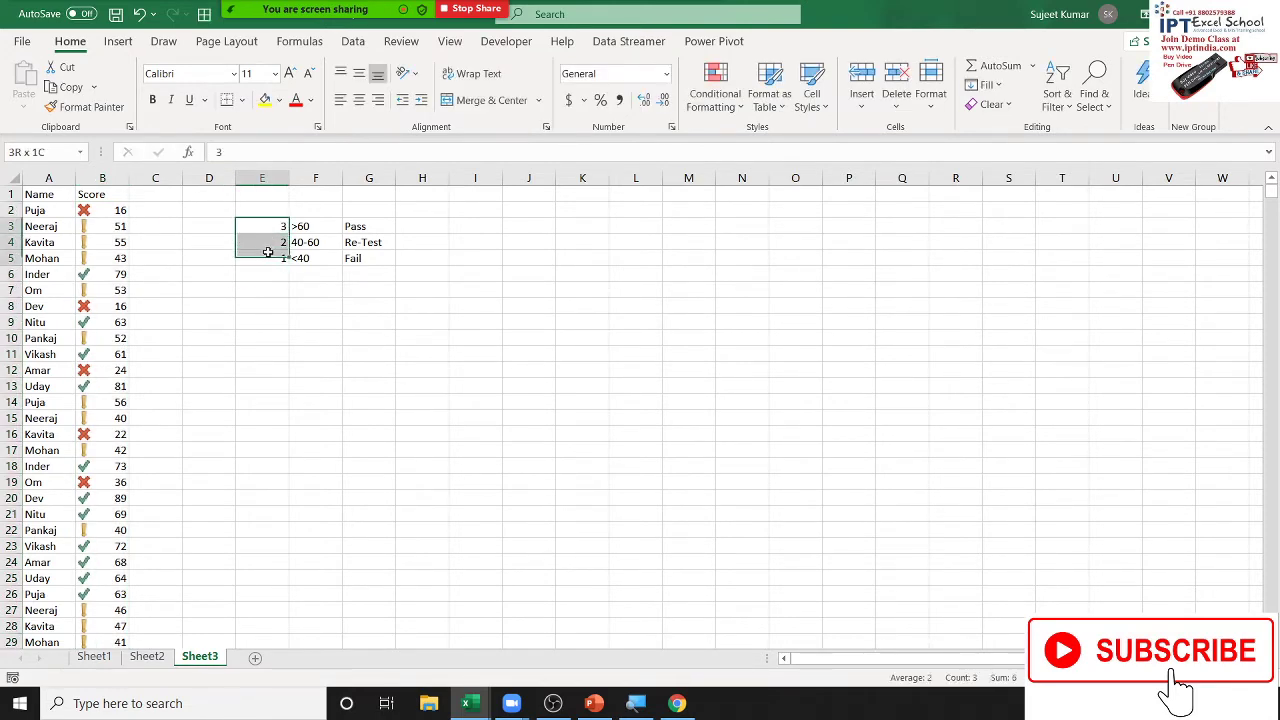
click(710, 110)
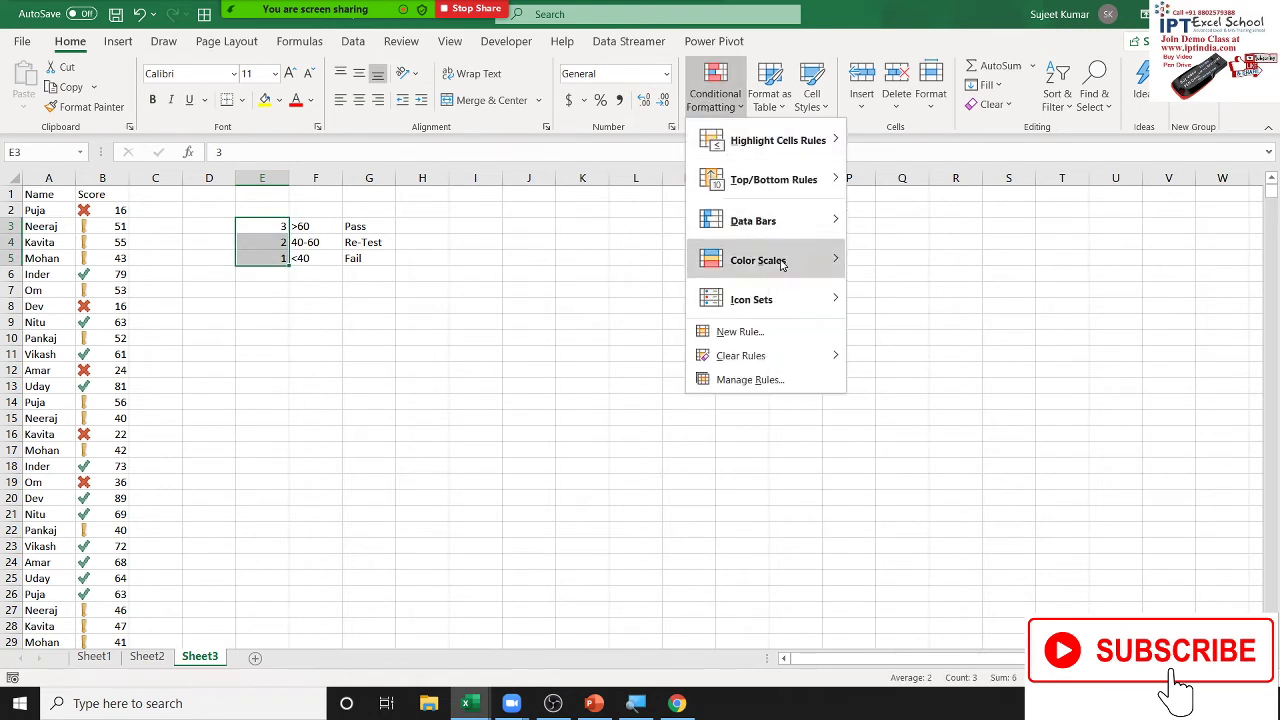
mouse_move(780, 299)
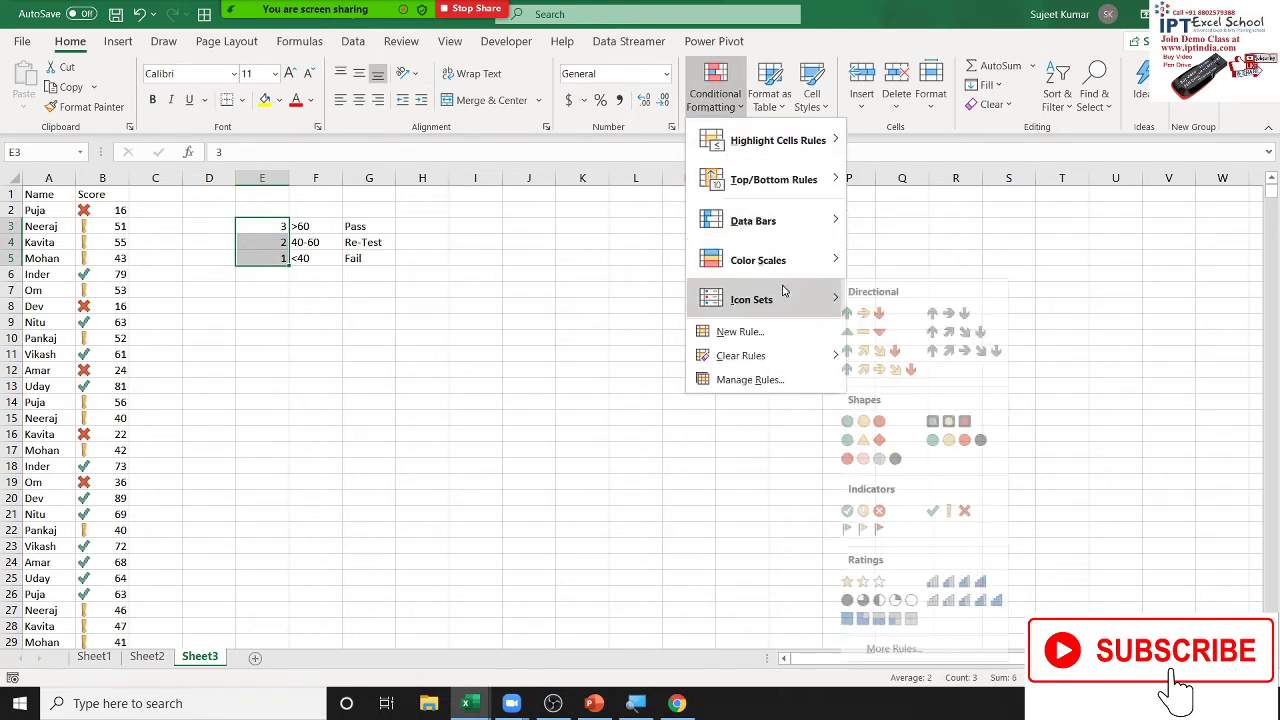
click(968, 512)
click(652, 432)
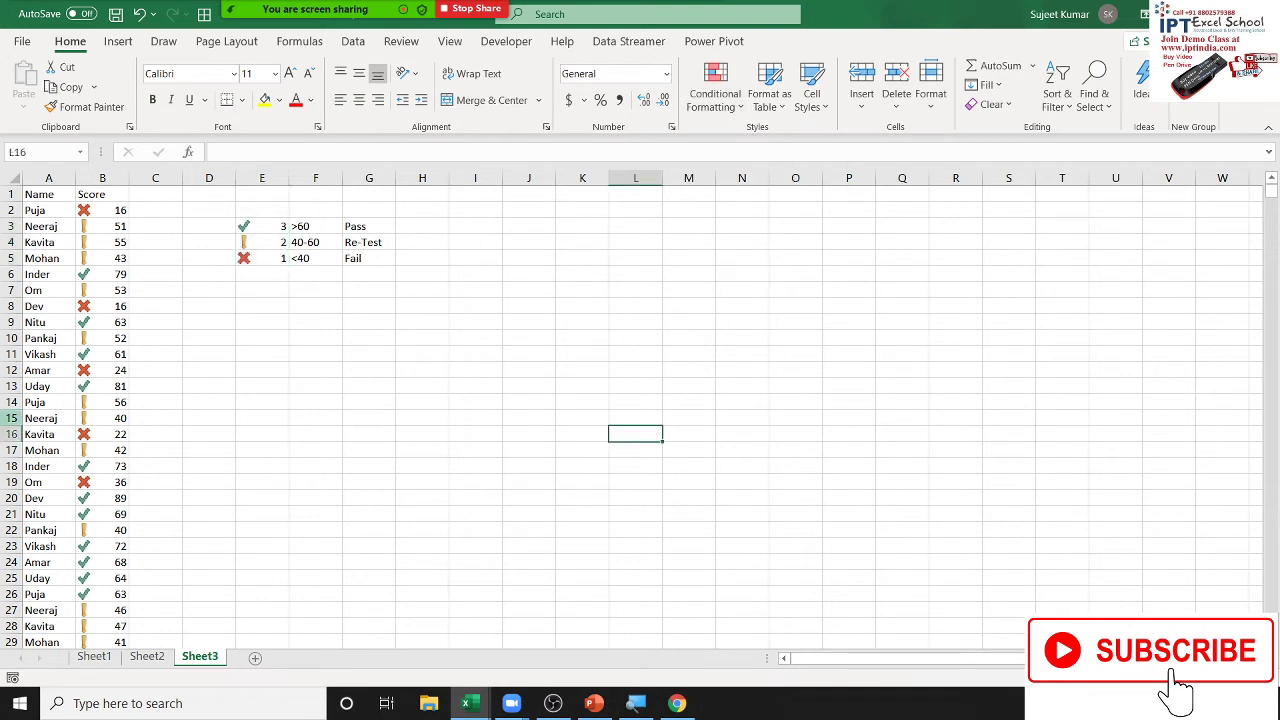
Edit the legend's Icon Set rule to Show Icon Only and apply it.
drag(270, 226, 270, 258)
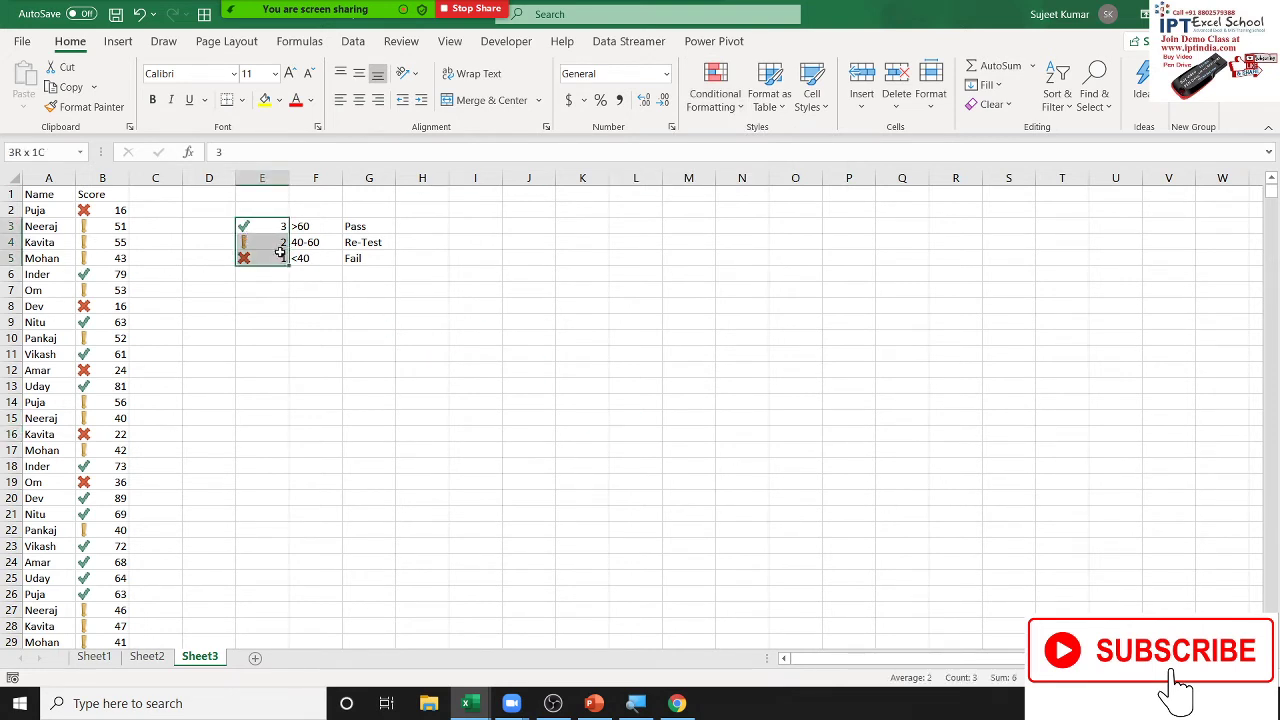
click(715, 95)
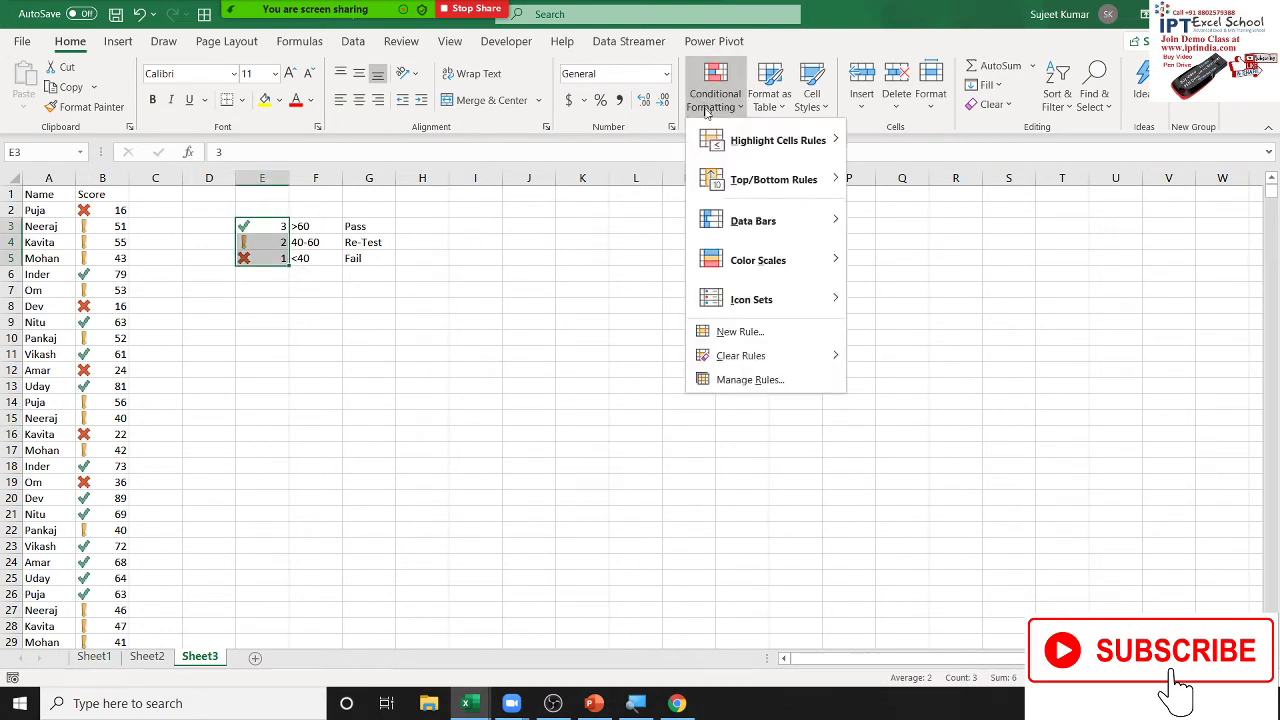
click(766, 374)
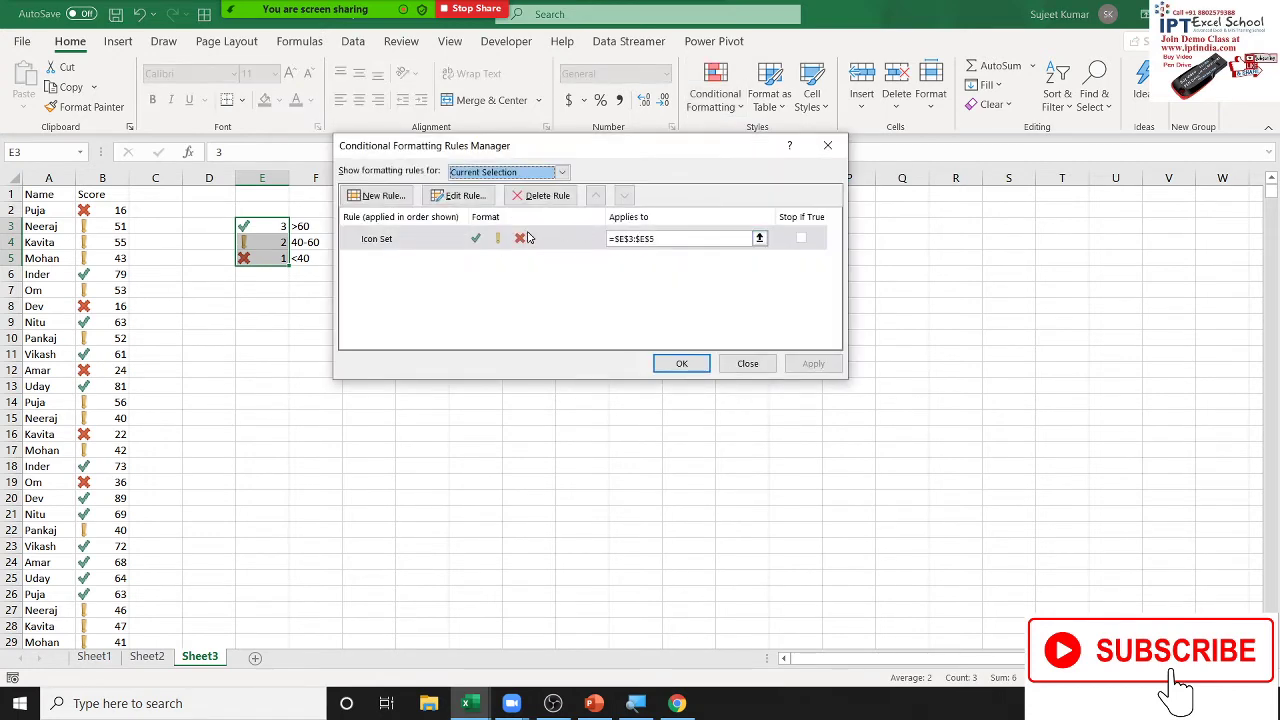
click(527, 238)
double_click(527, 238)
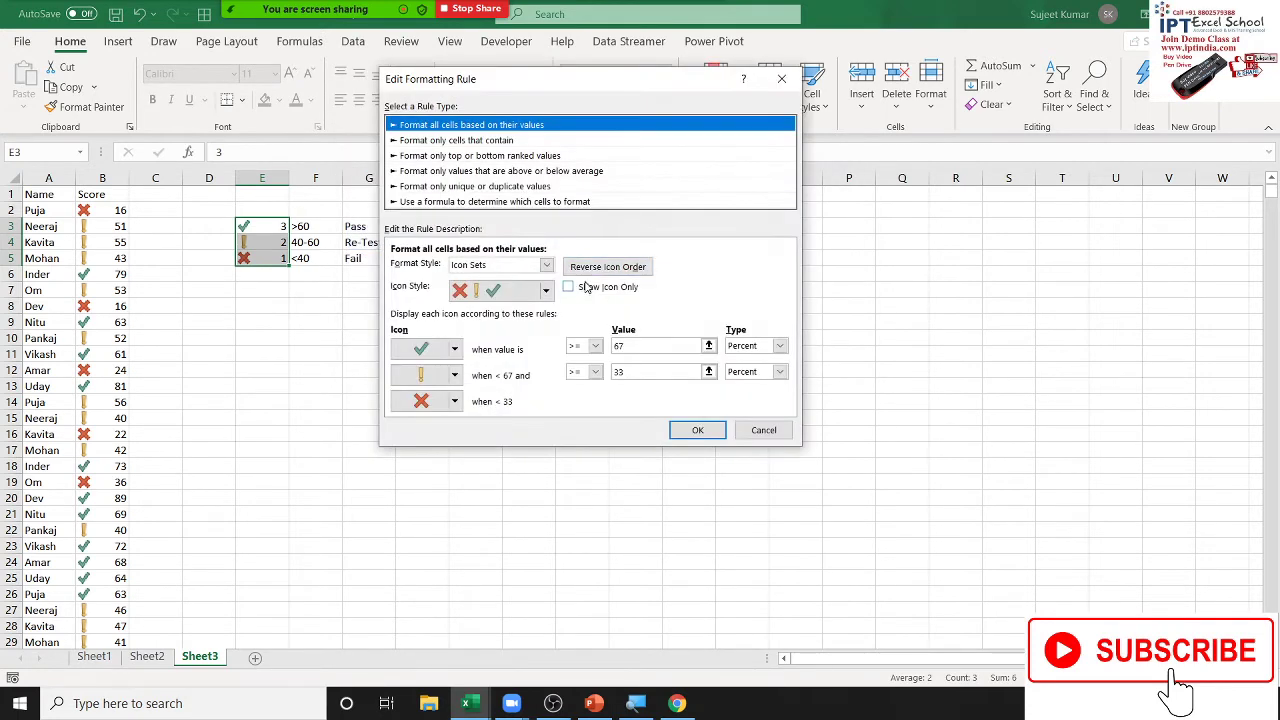
click(587, 290)
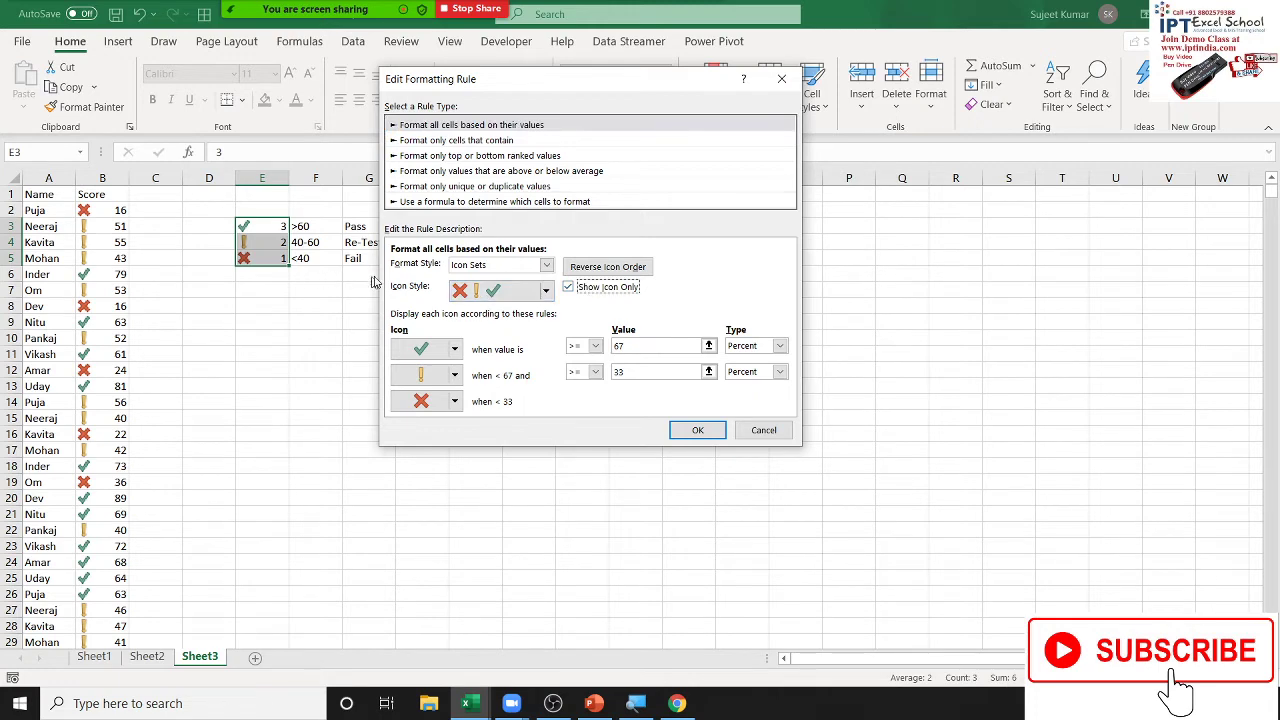
click(697, 432)
click(818, 363)
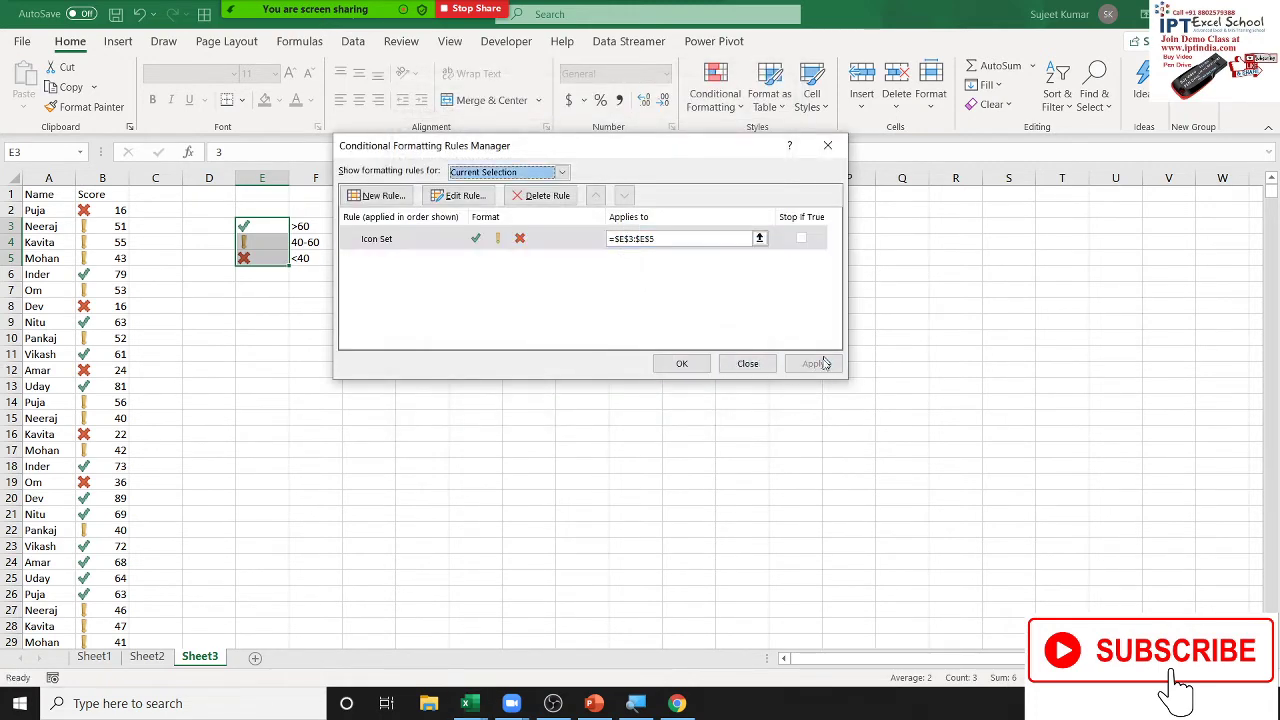
click(681, 363)
click(514, 368)
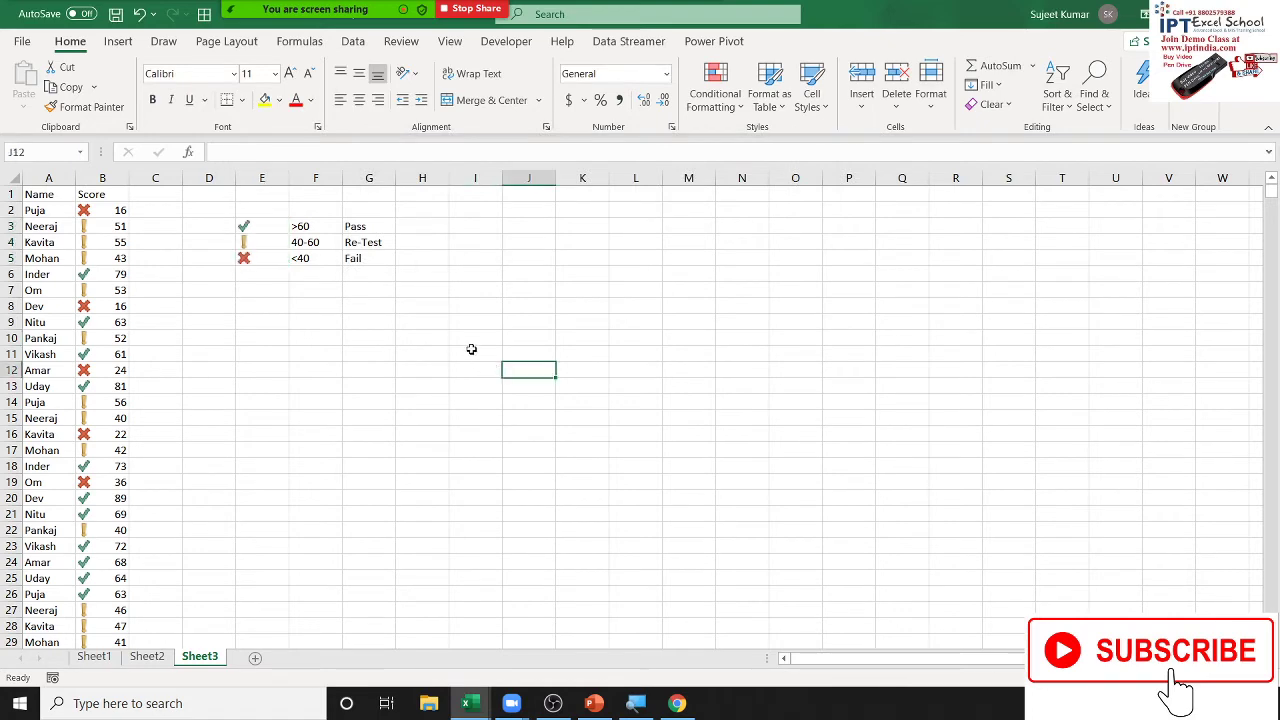
scroll(471, 349, down, 5)
Copy the Name and Score table and paste it as values into L1.
scroll(340, 344, up, 4)
scroll(340, 344, up, 1)
mouse_move(42, 196)
mouse_down()
mouse_move(126, 362)
mouse_move(104, 600)
mouse_up()
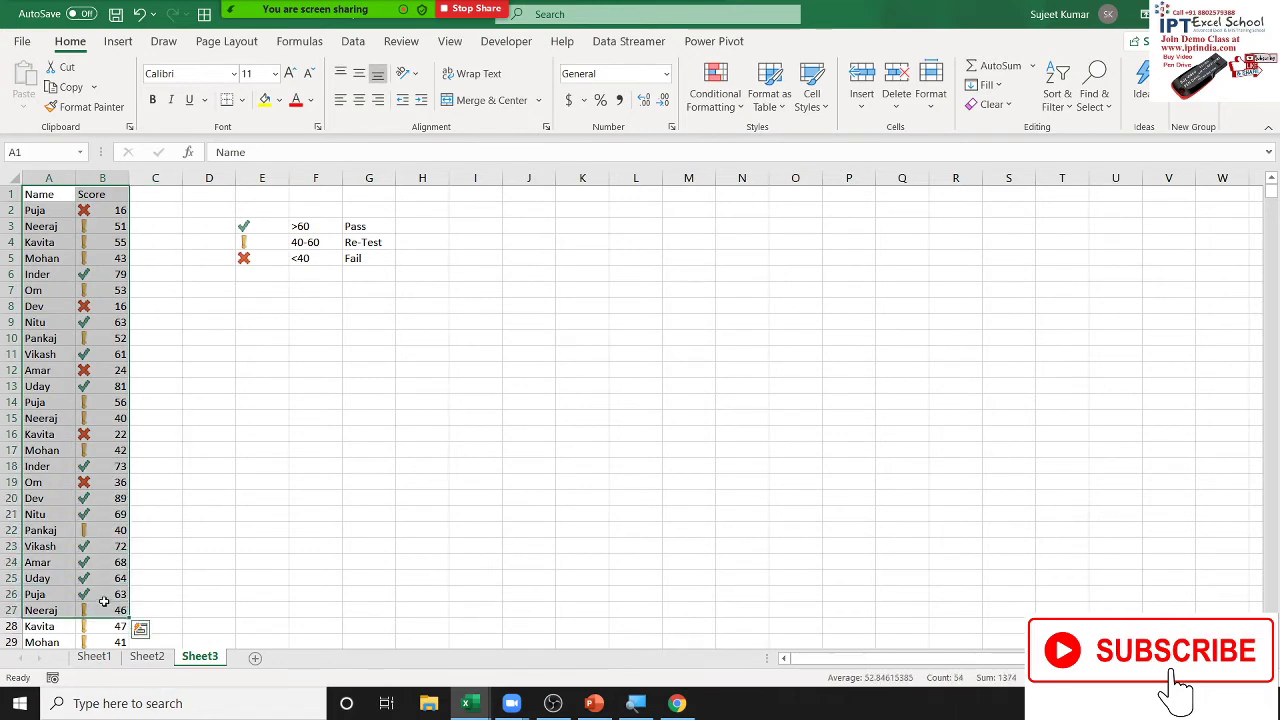
key(ctrl+c)
click(631, 197)
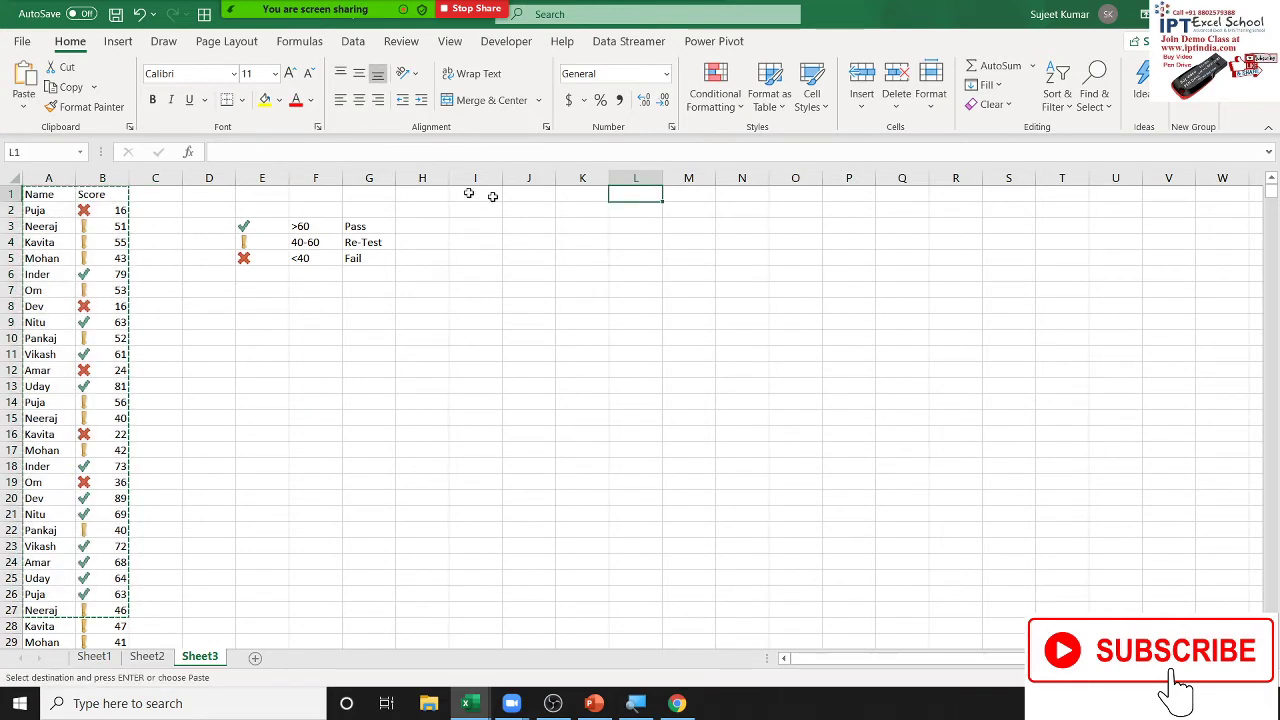
click(24, 108)
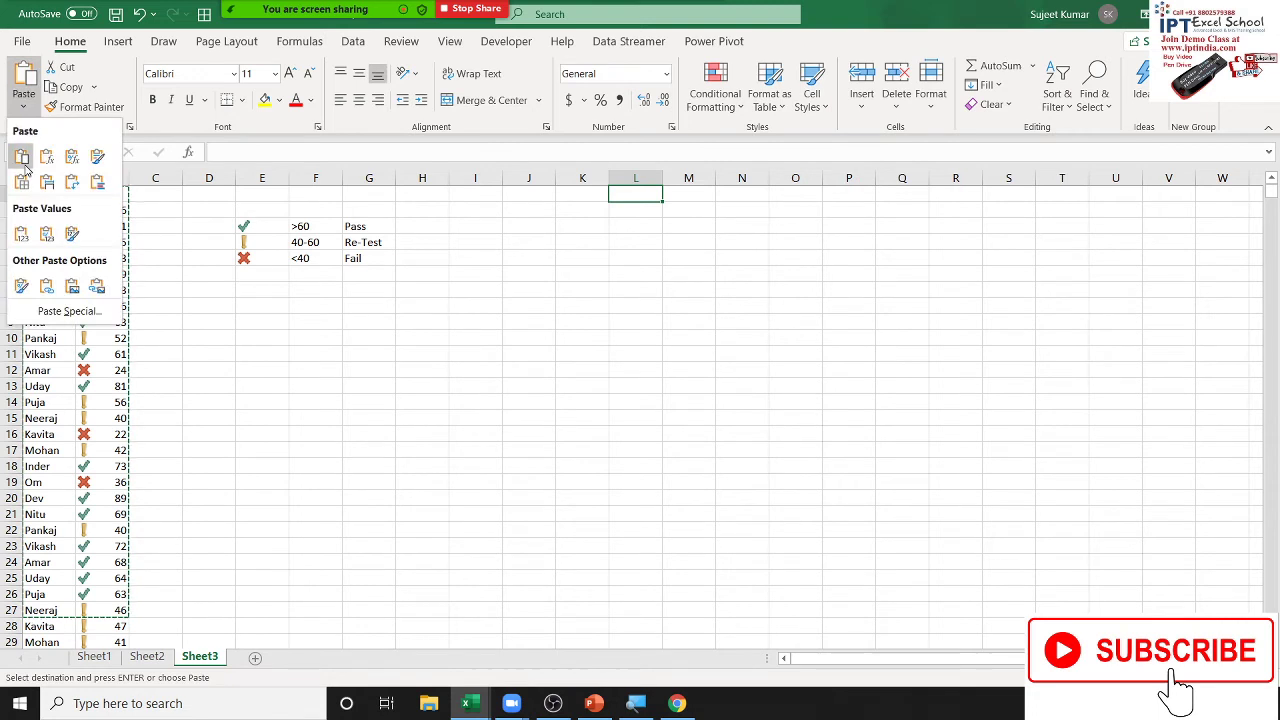
click(21, 233)
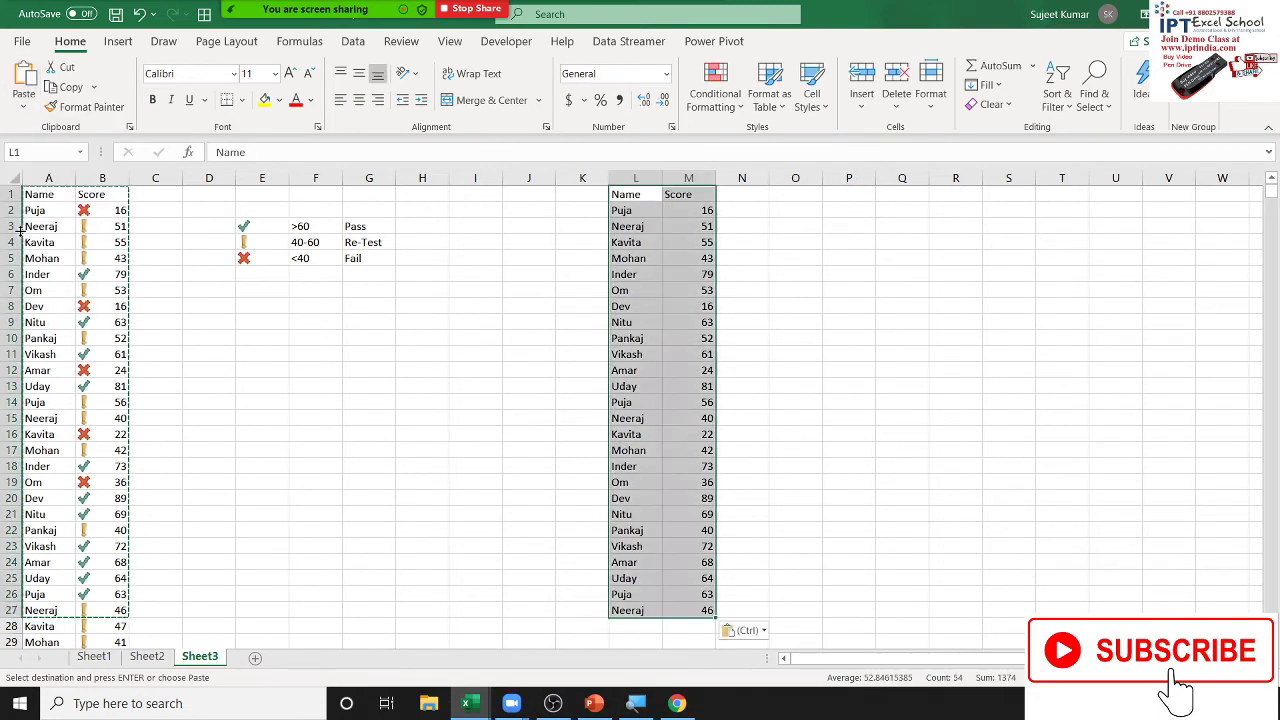
Apply blue gradient data bars to the pasted table, then select the scores from M2 down.
click(716, 96)
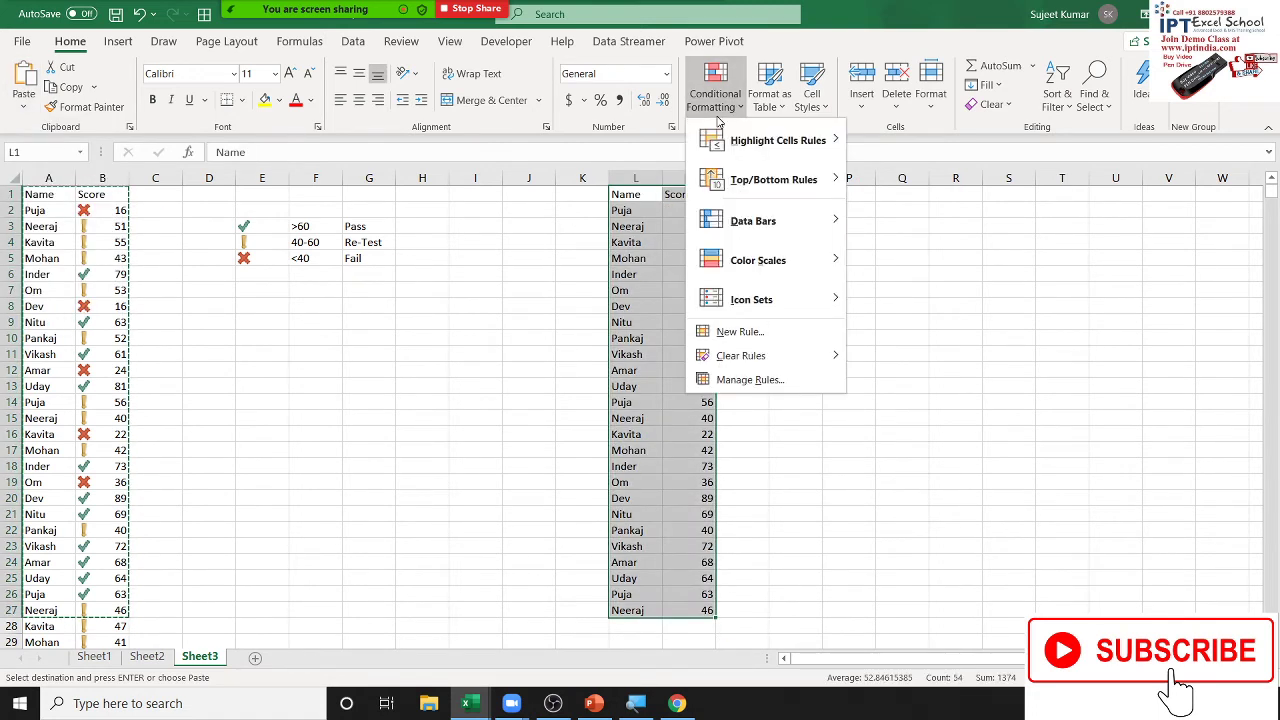
mouse_move(765, 222)
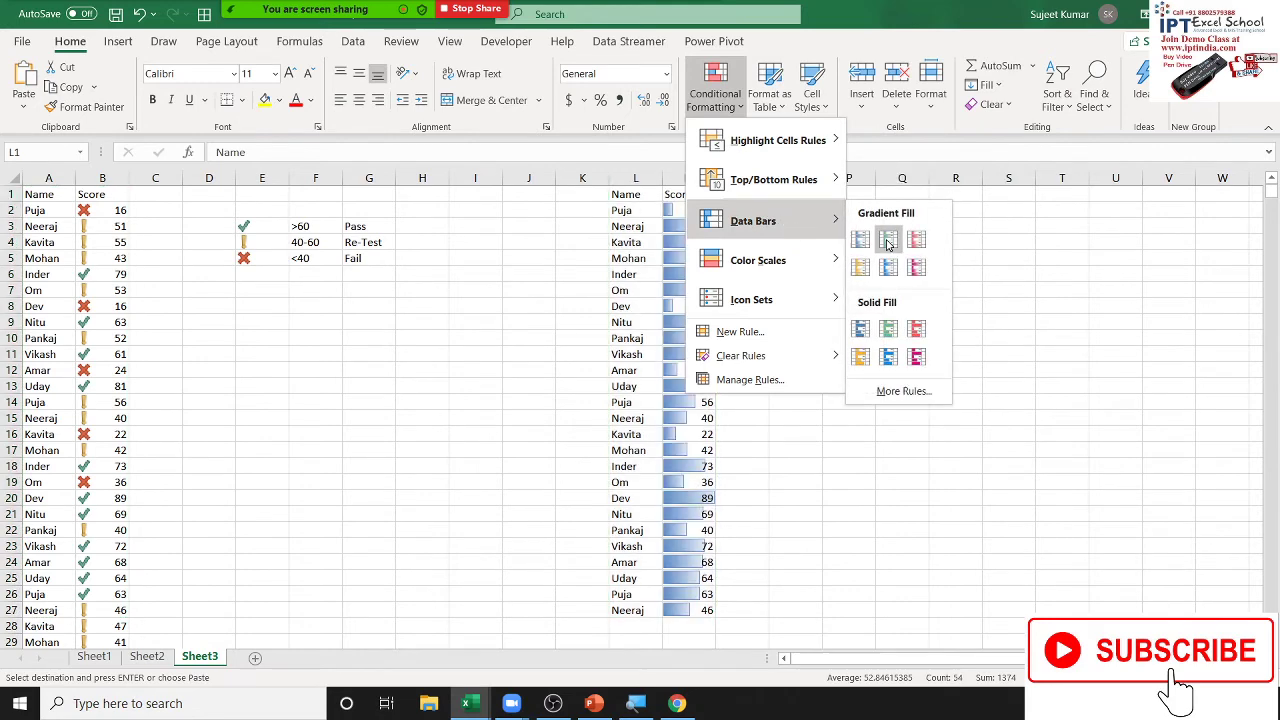
click(873, 243)
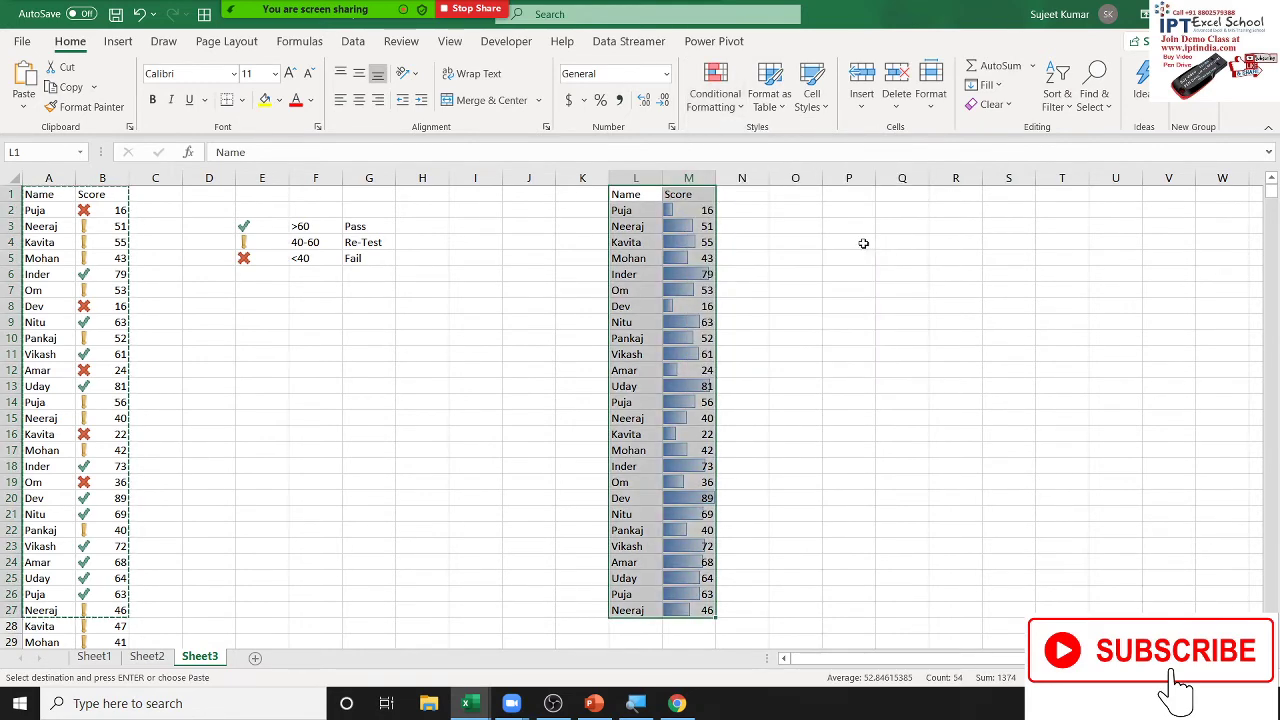
click(697, 210)
key(ctrl+shift+Down)
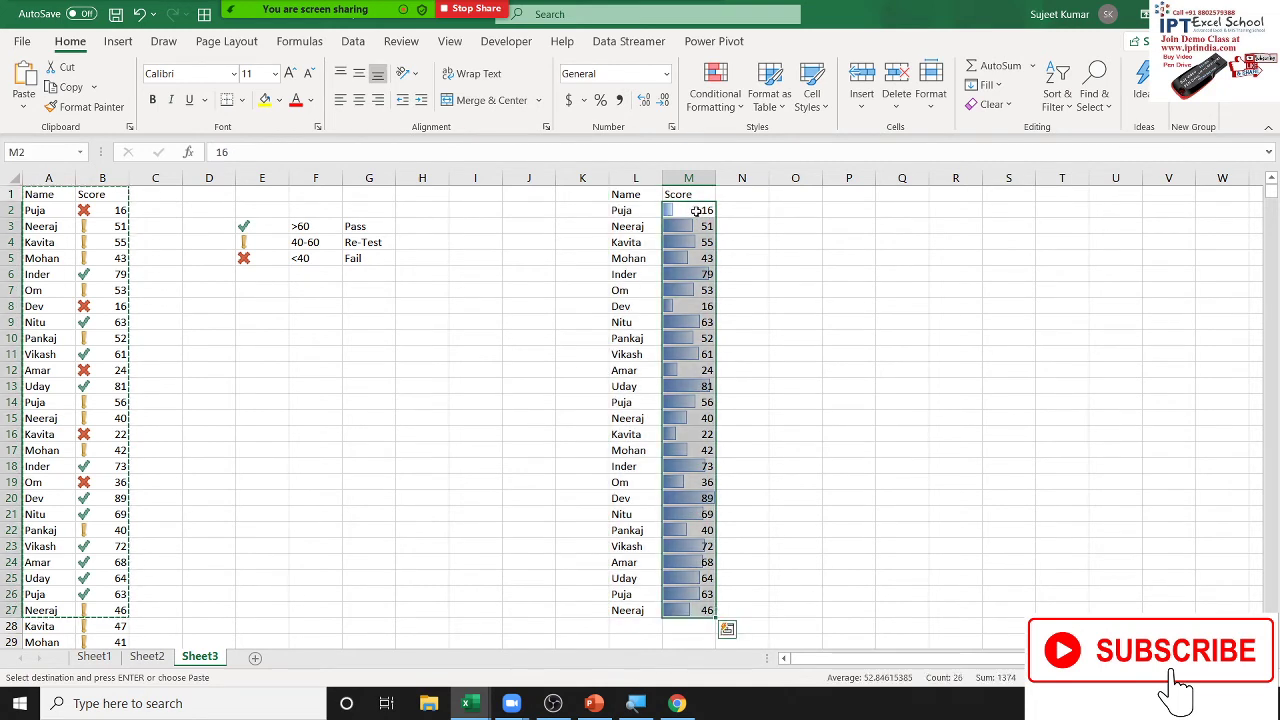
click(719, 118)
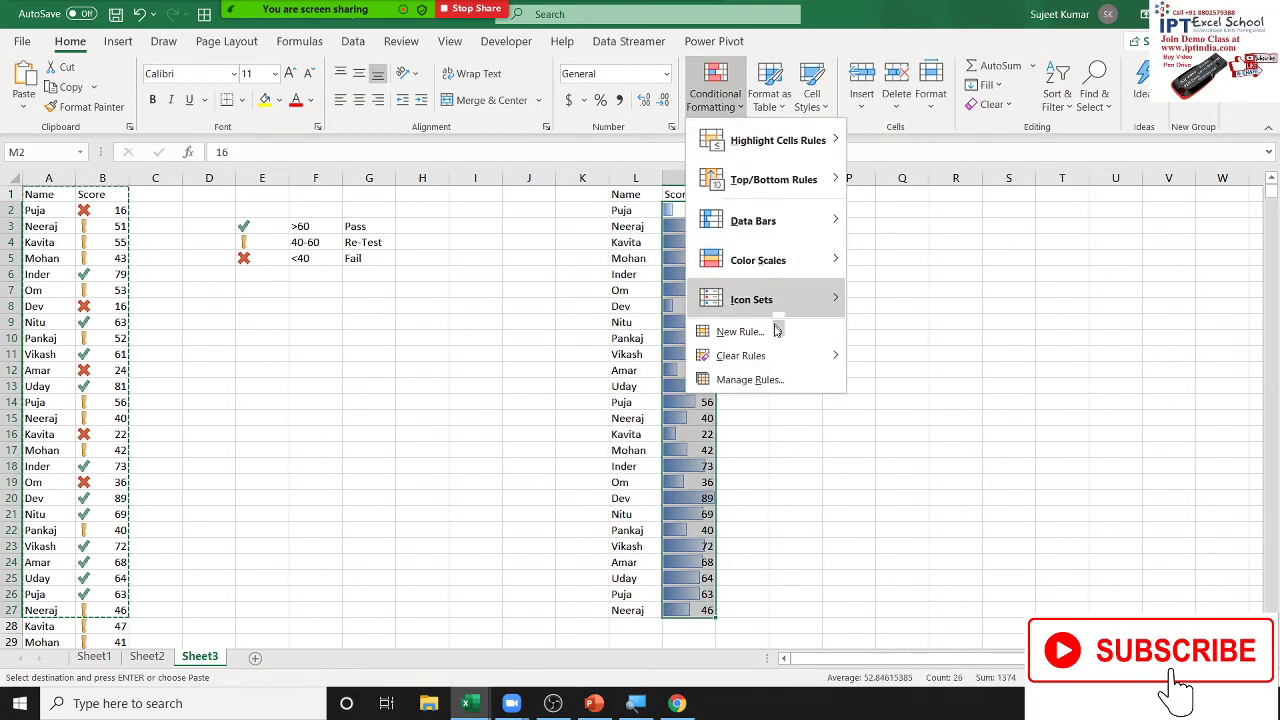
Set the existing Score data bar rule to show bars only and apply it.
click(778, 381)
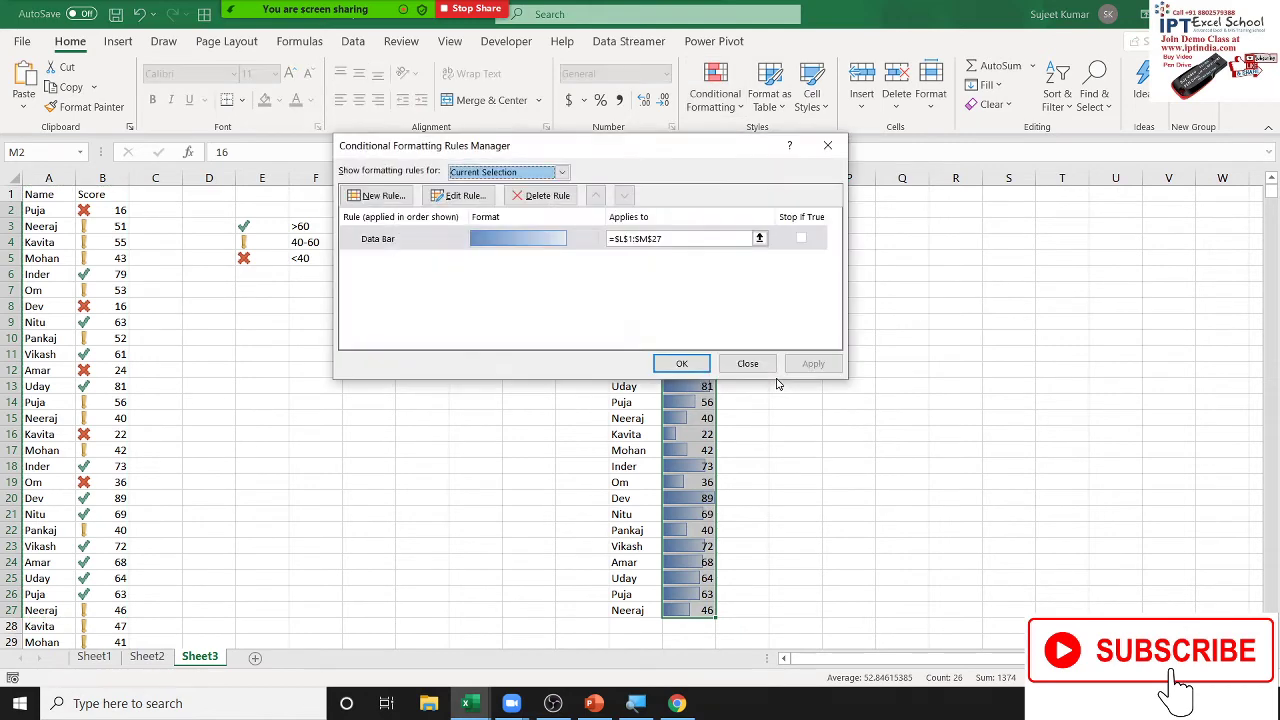
mouse_move(563, 140)
mouse_down()
mouse_move(275, 127)
mouse_move(288, 133)
mouse_up()
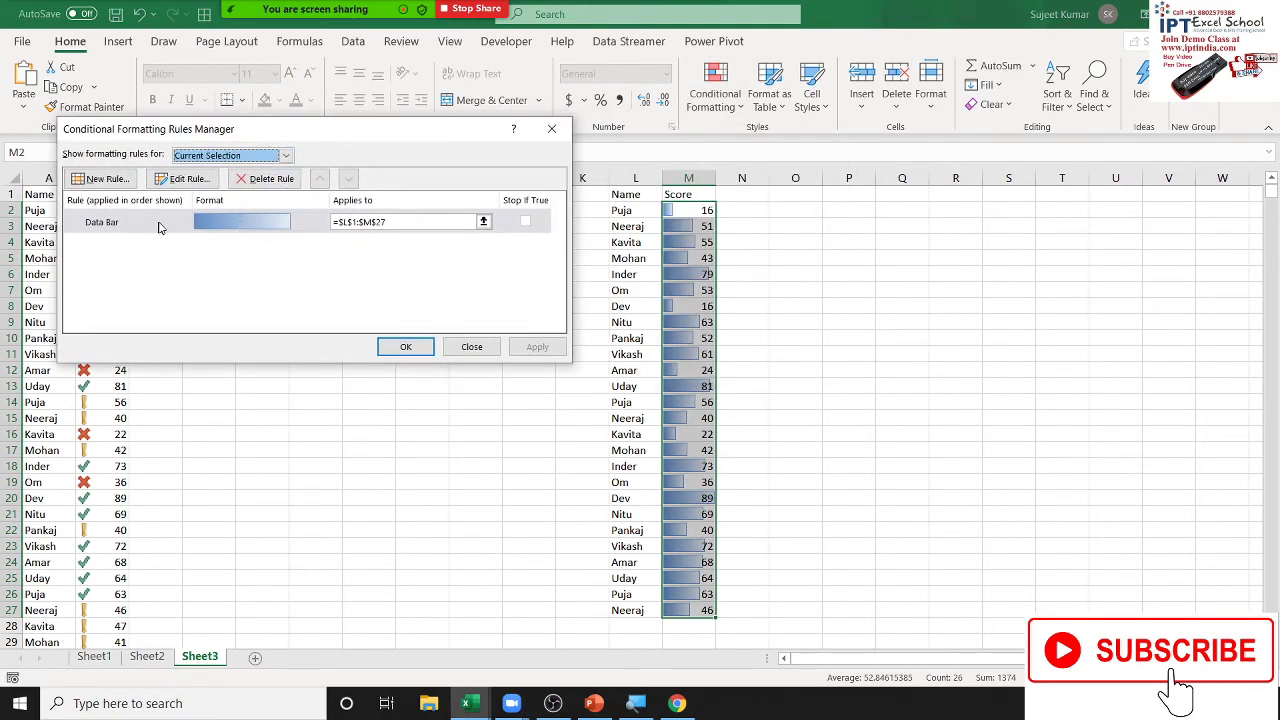
click(215, 231)
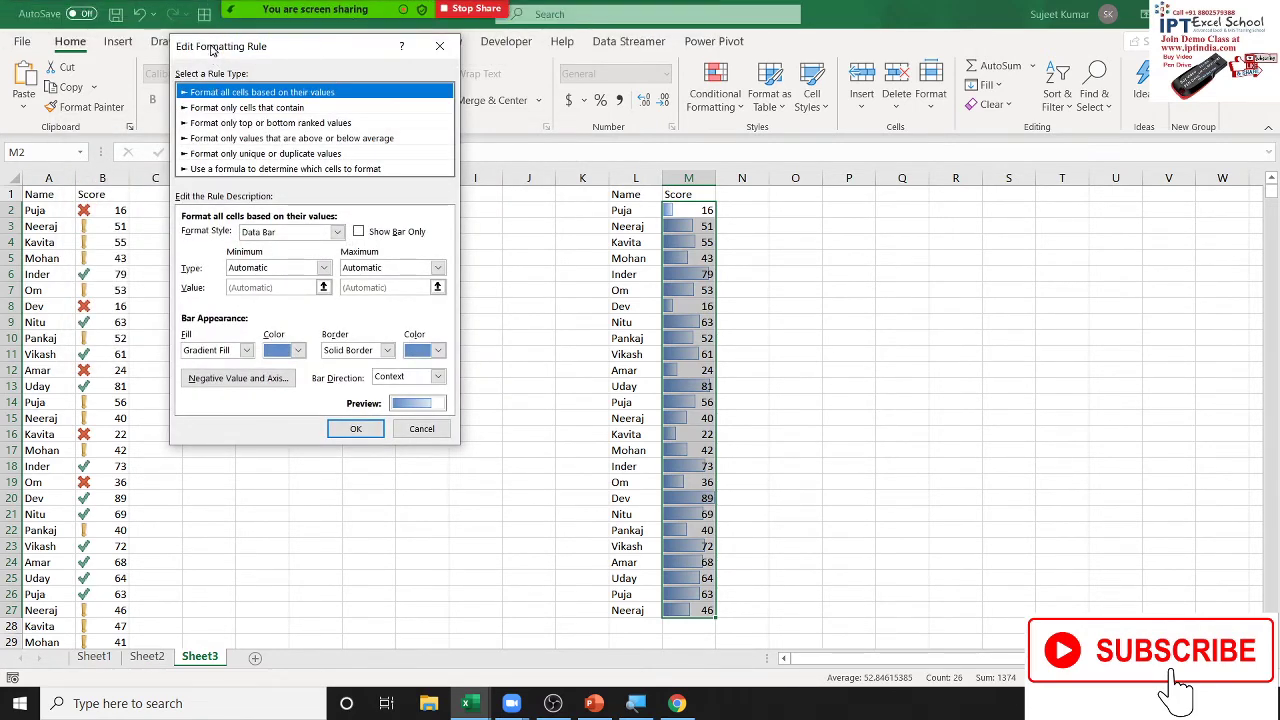
drag(214, 48, 197, 105)
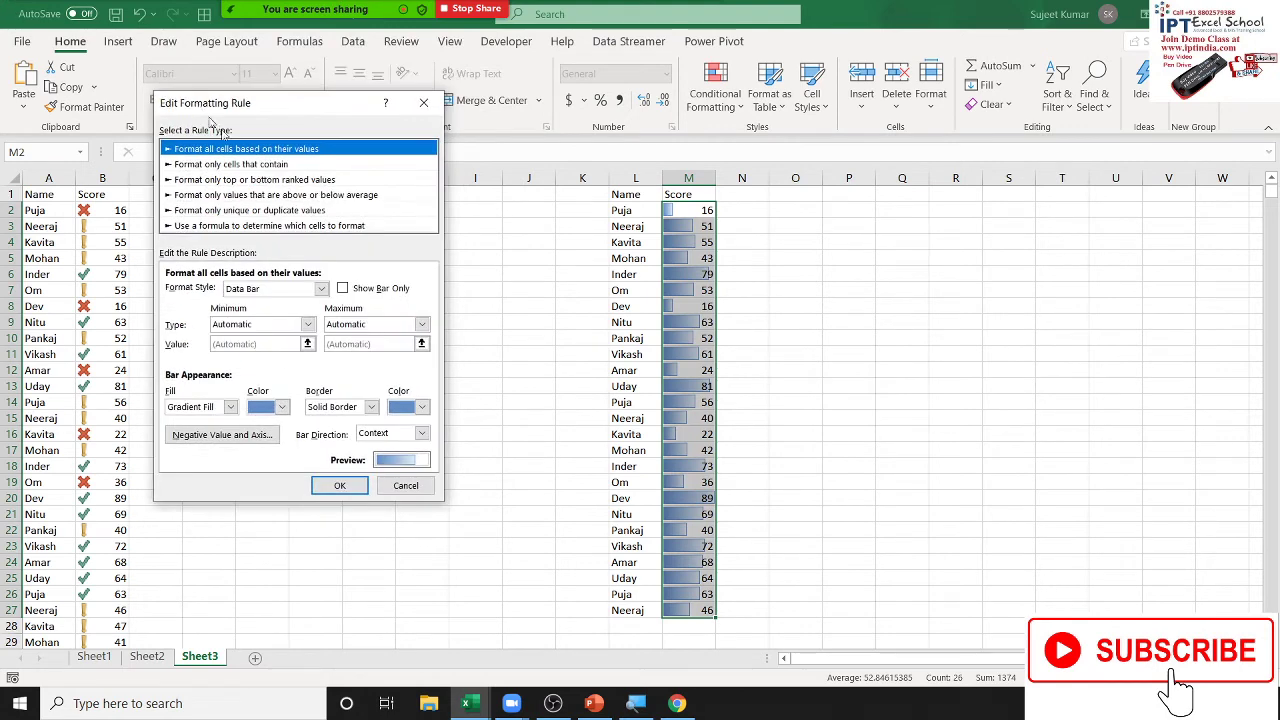
click(383, 291)
click(363, 482)
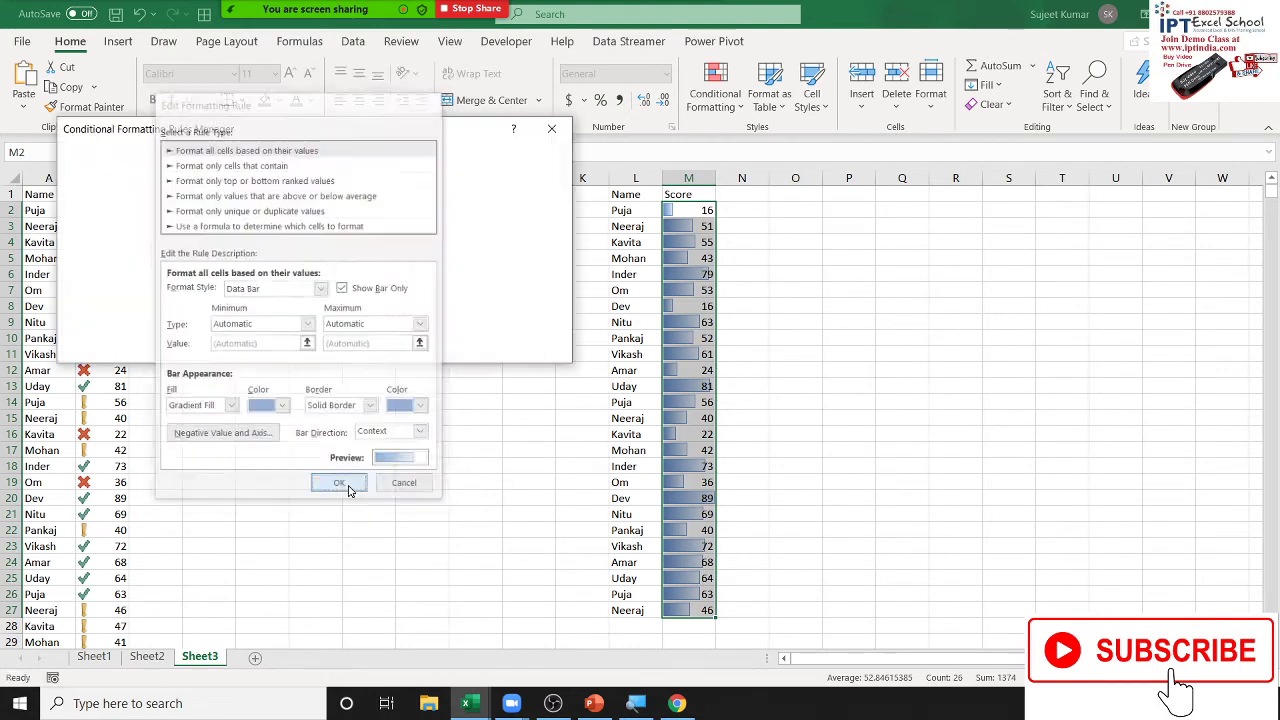
click(539, 350)
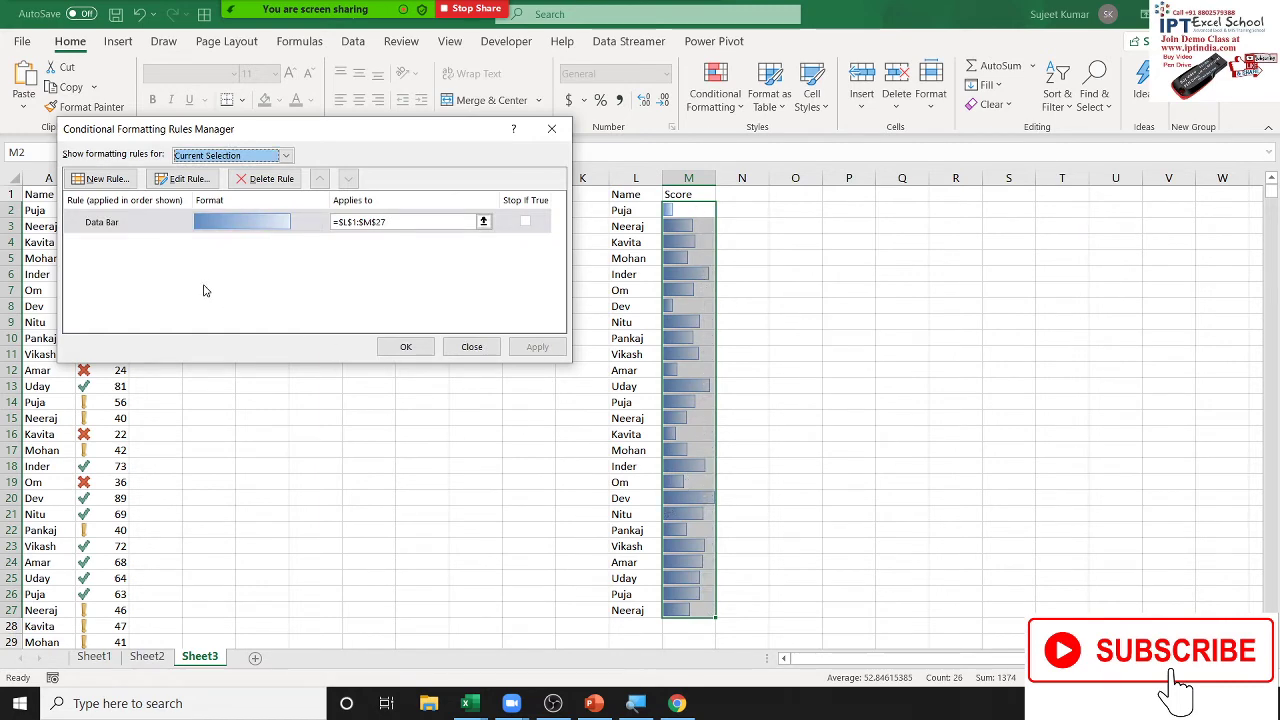
Scale the data bars from a fixed Number minimum of 10 to a maximum of 90.
double_click(250, 222)
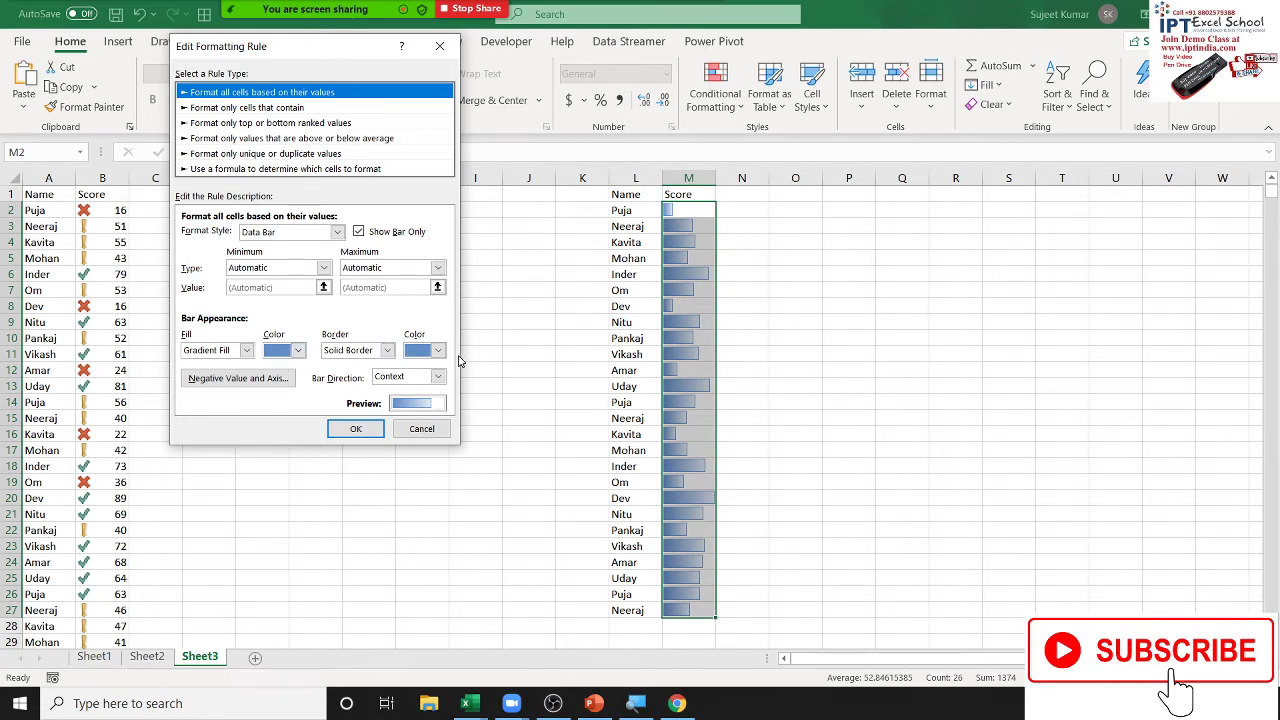
click(318, 272)
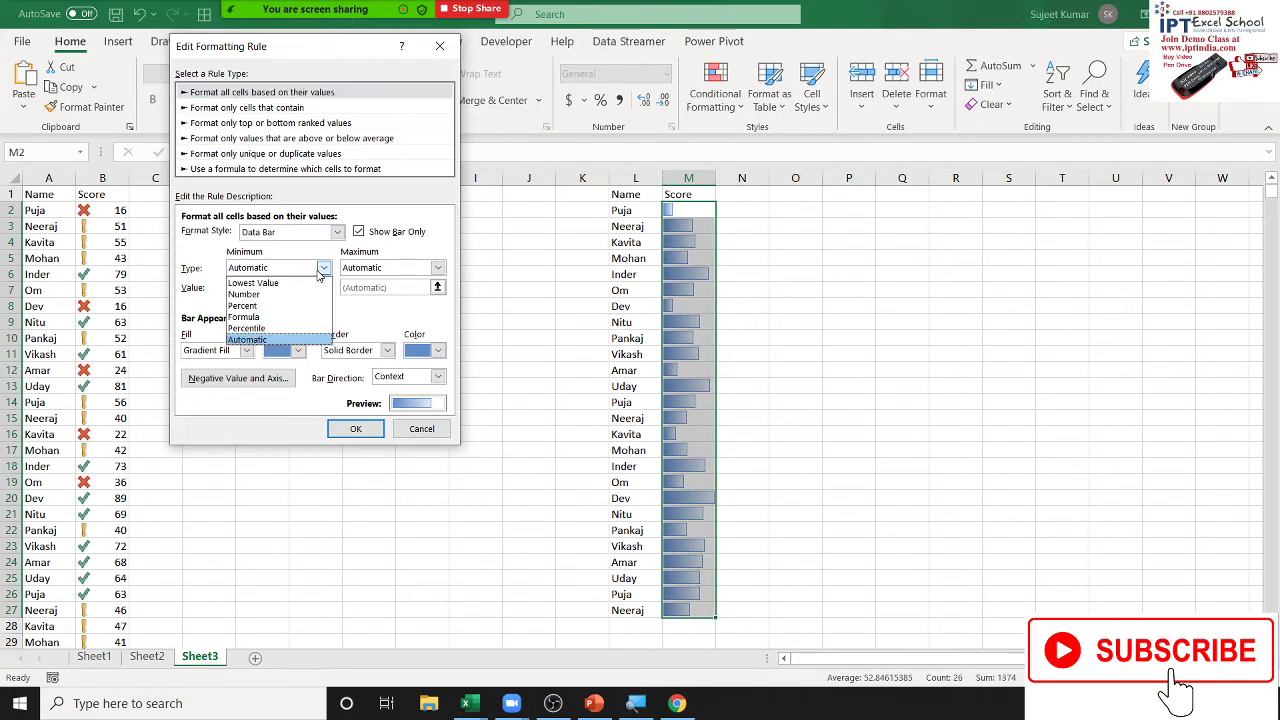
click(296, 298)
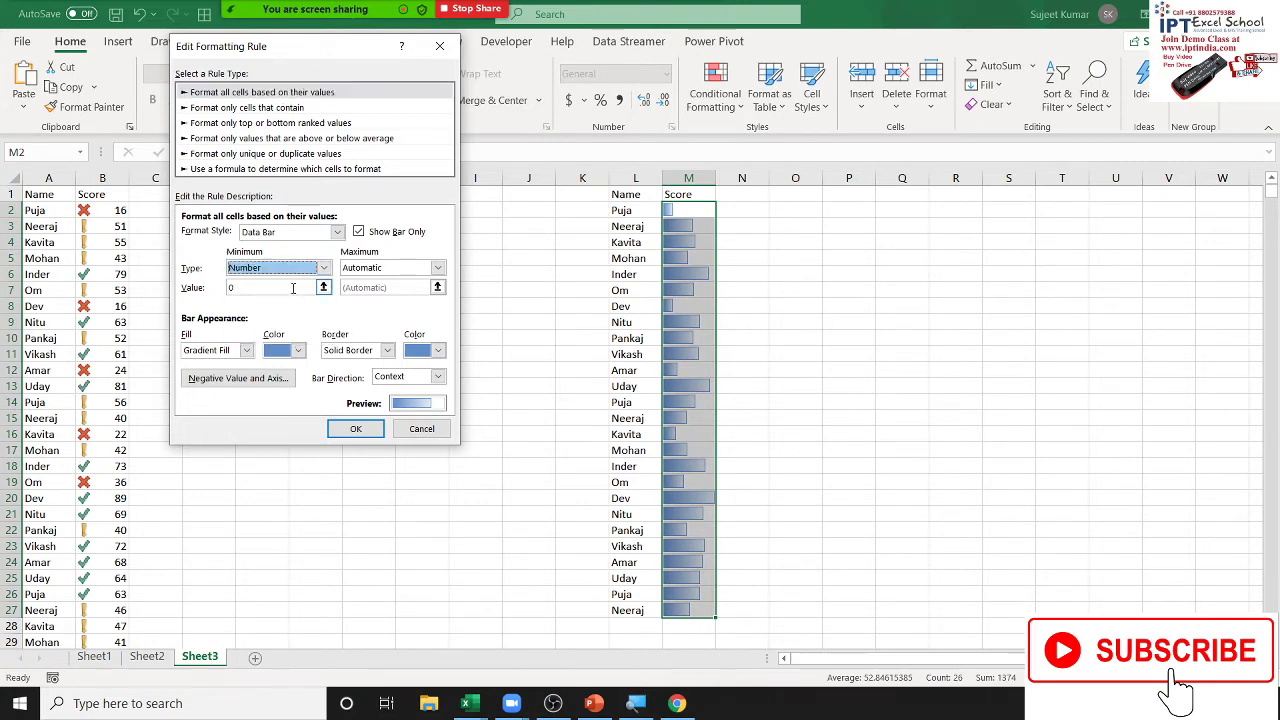
click(289, 285)
text(10)
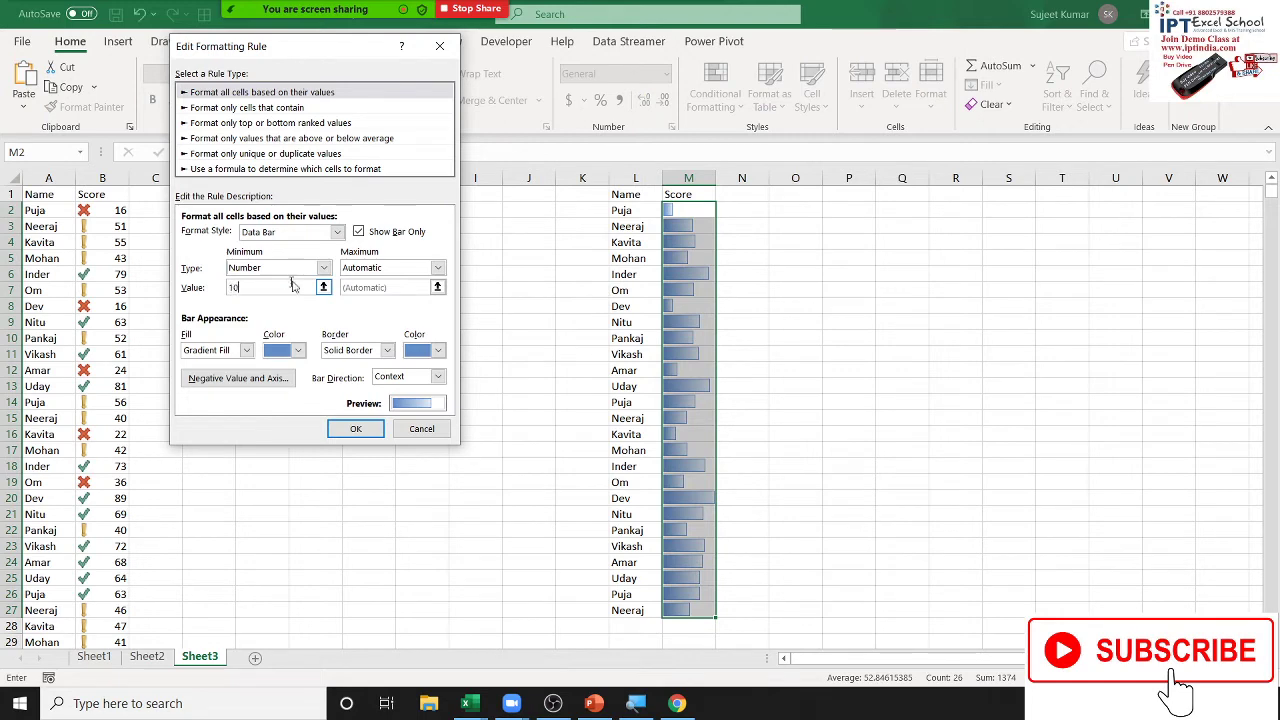
click(345, 270)
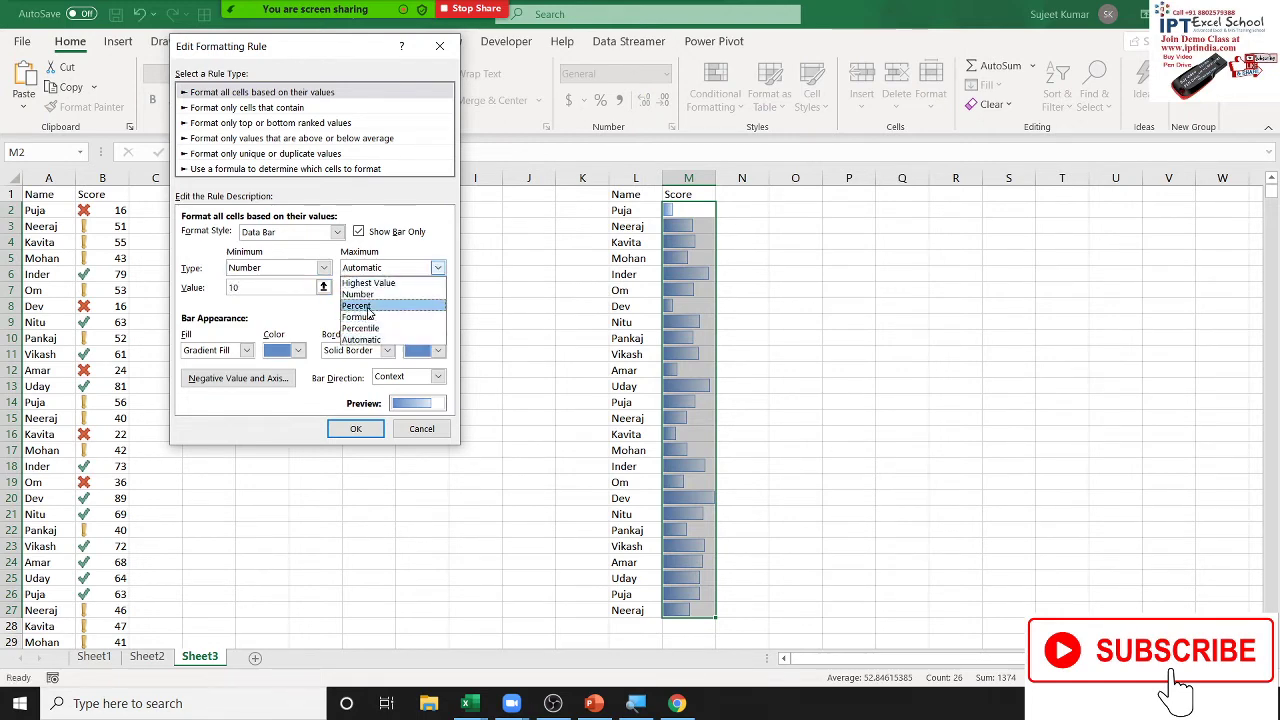
click(372, 295)
click(371, 287)
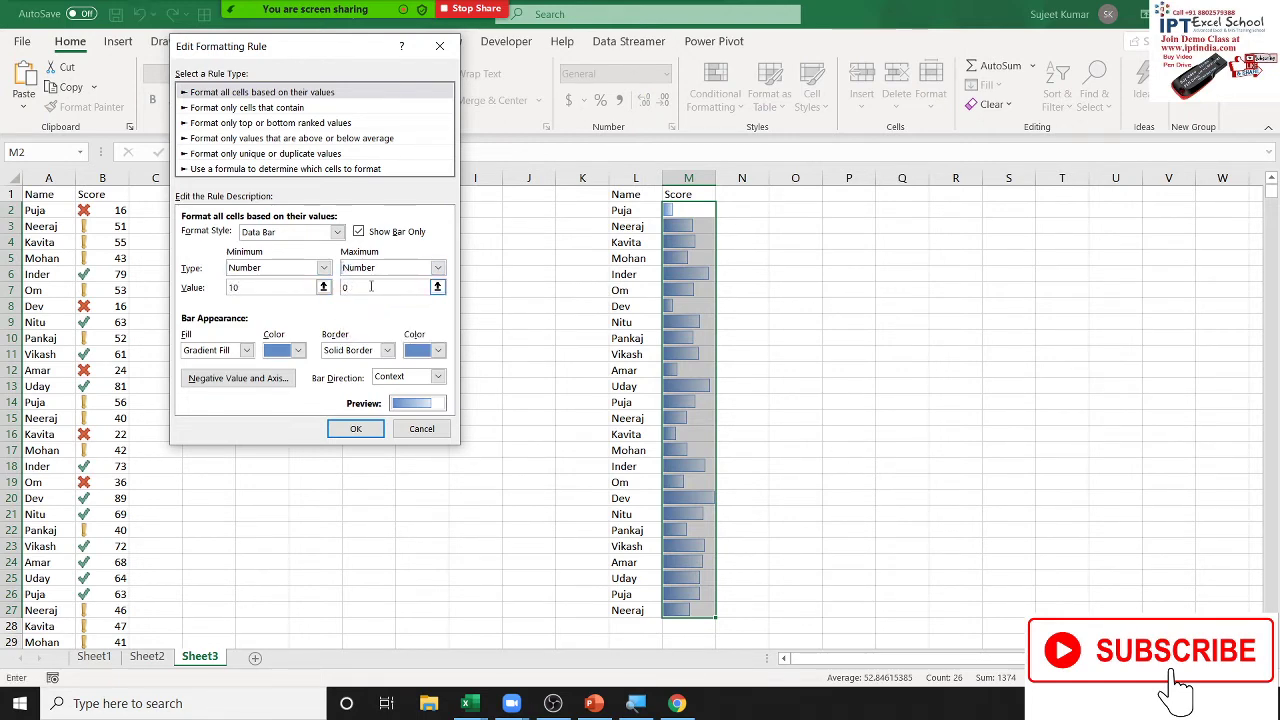
double_click(371, 287)
text(90)
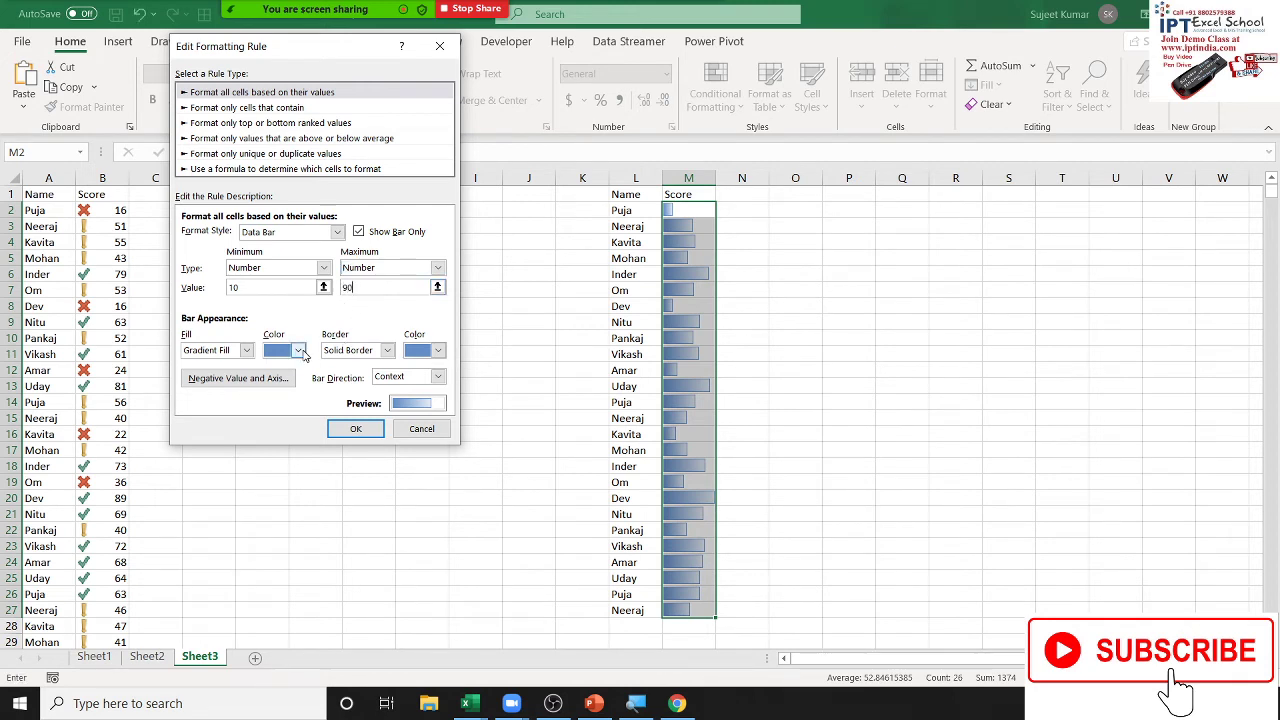
Give the data bars a red fill with a white border and apply the rule.
click(438, 351)
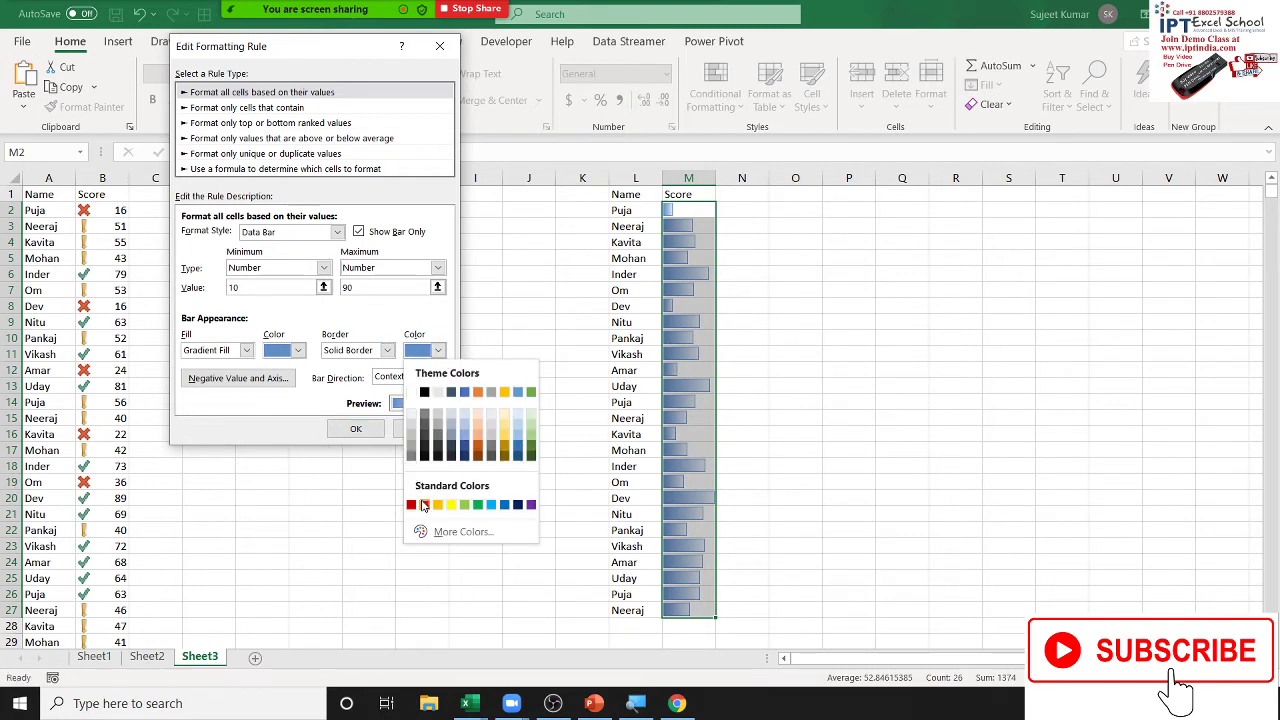
click(424, 505)
click(299, 354)
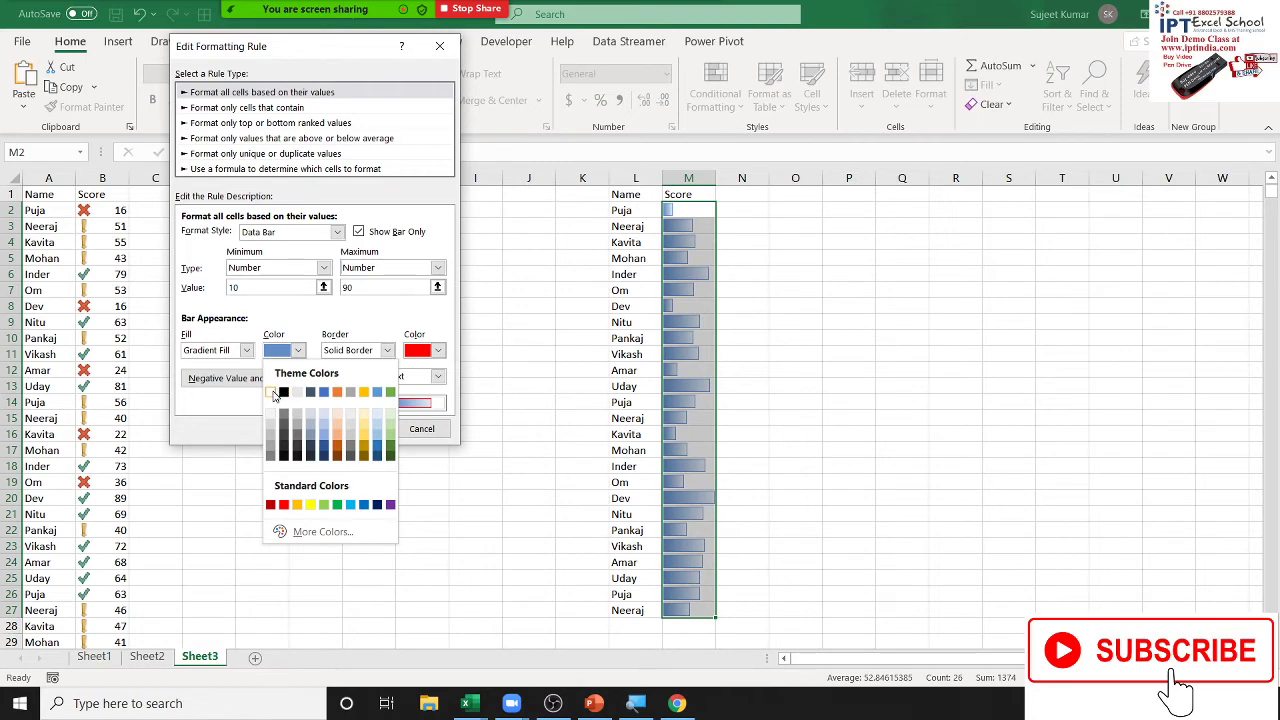
click(271, 393)
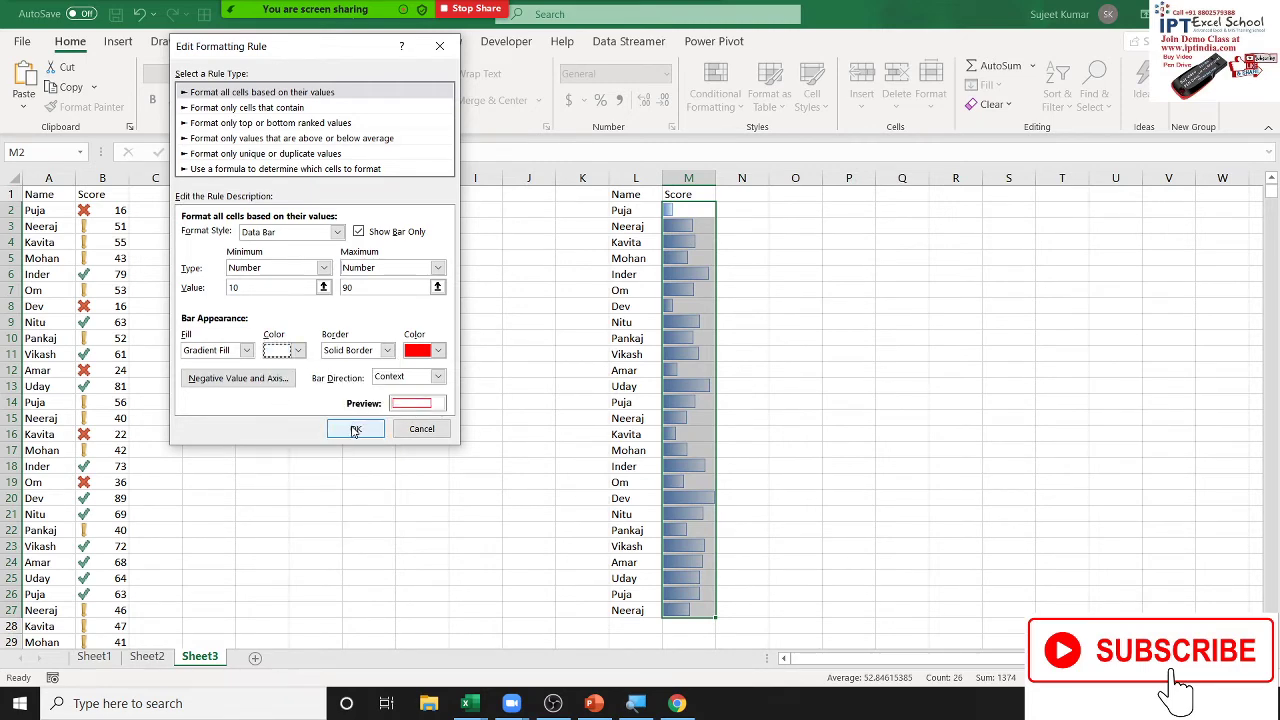
click(298, 352)
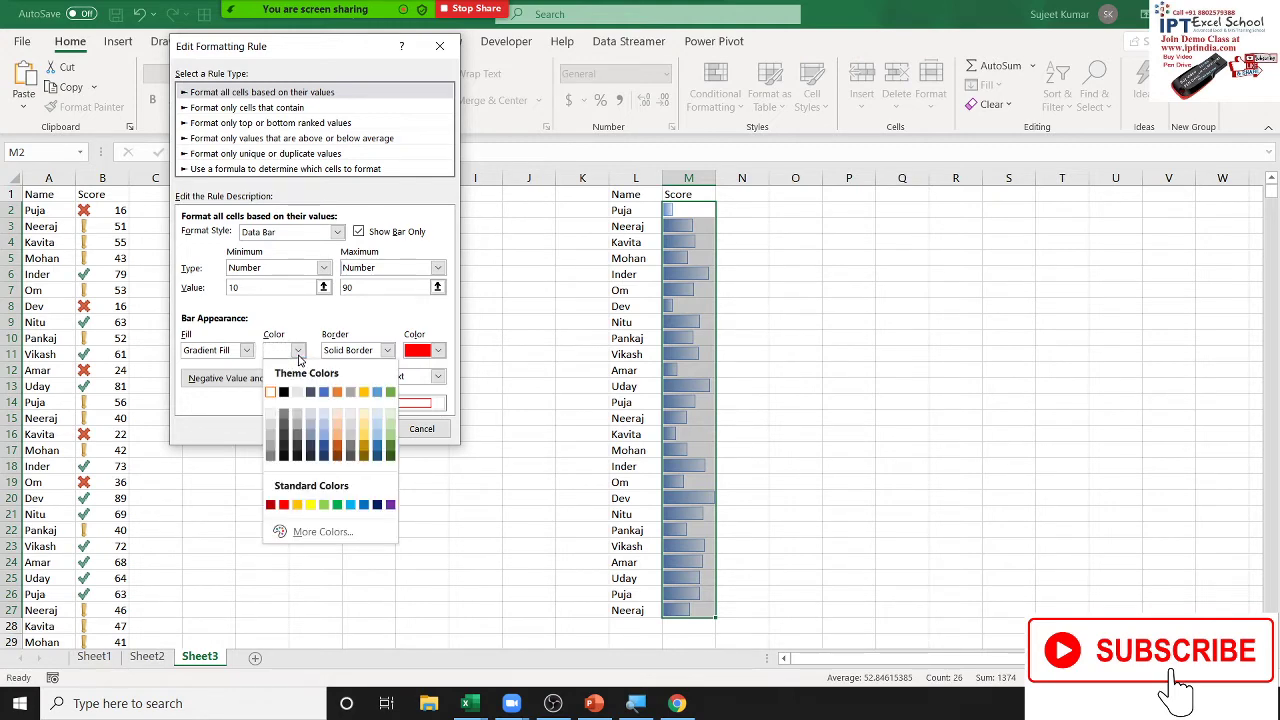
click(284, 505)
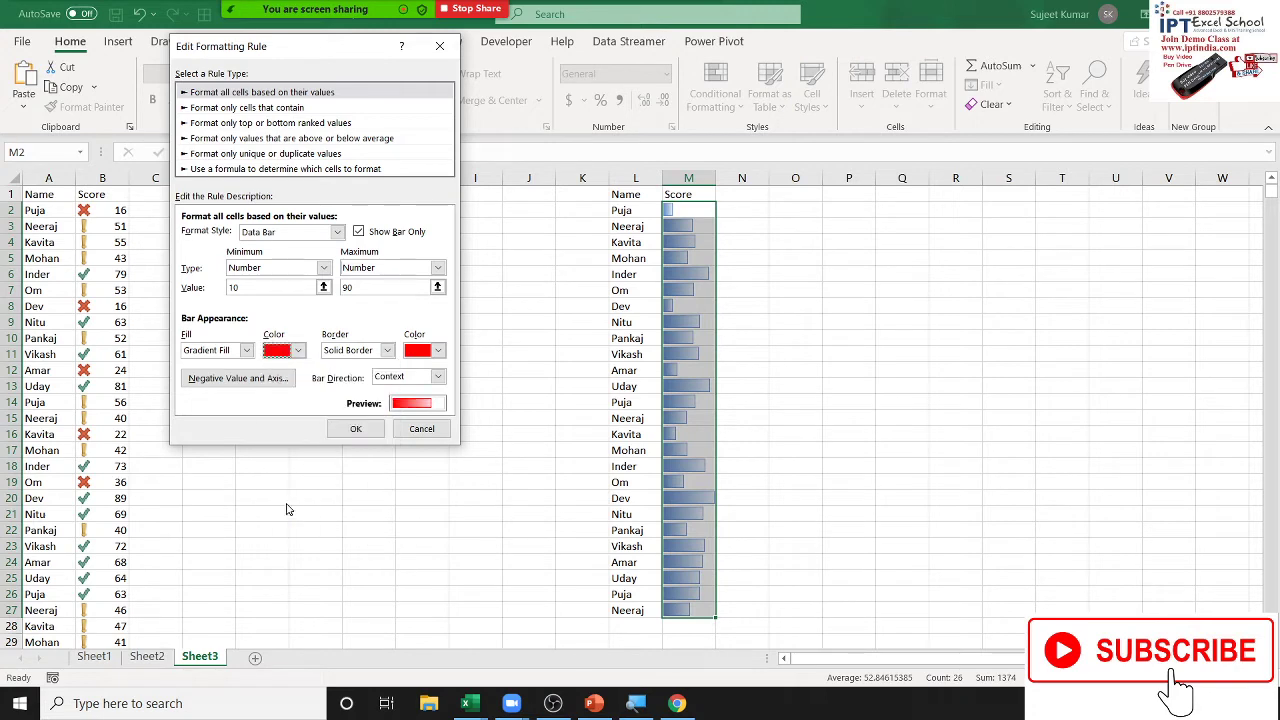
click(436, 352)
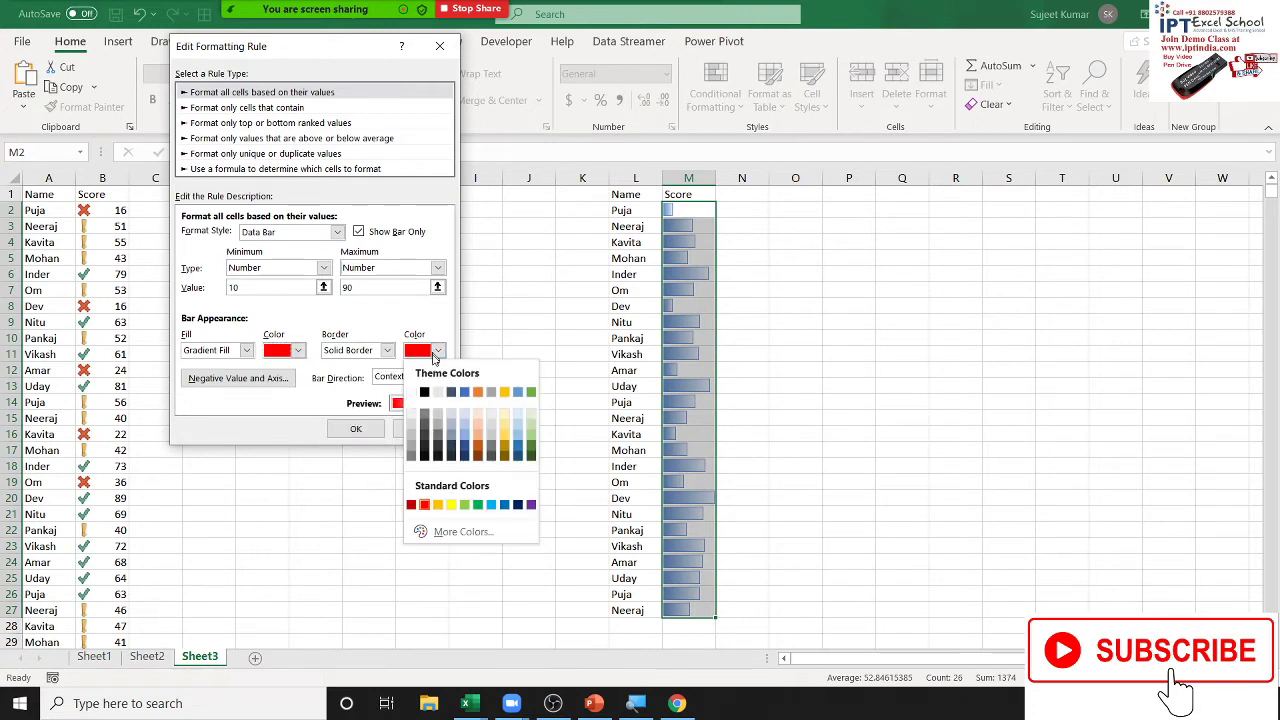
click(411, 392)
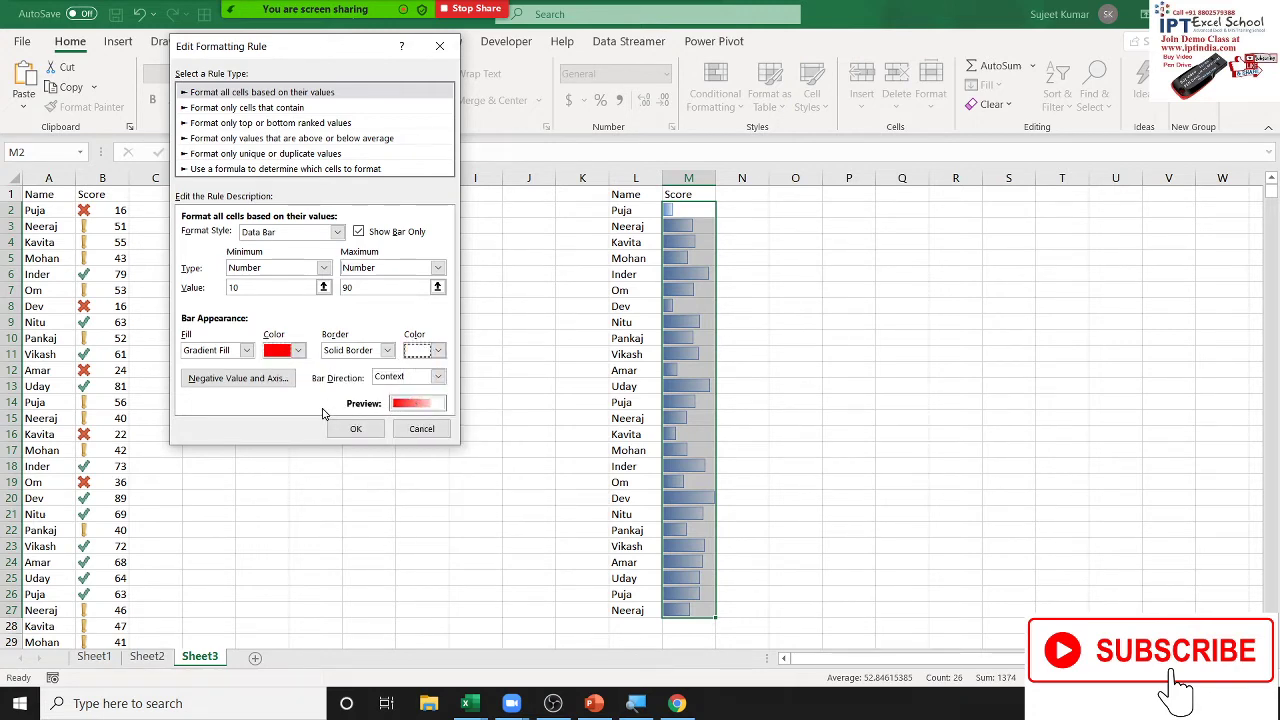
click(355, 428)
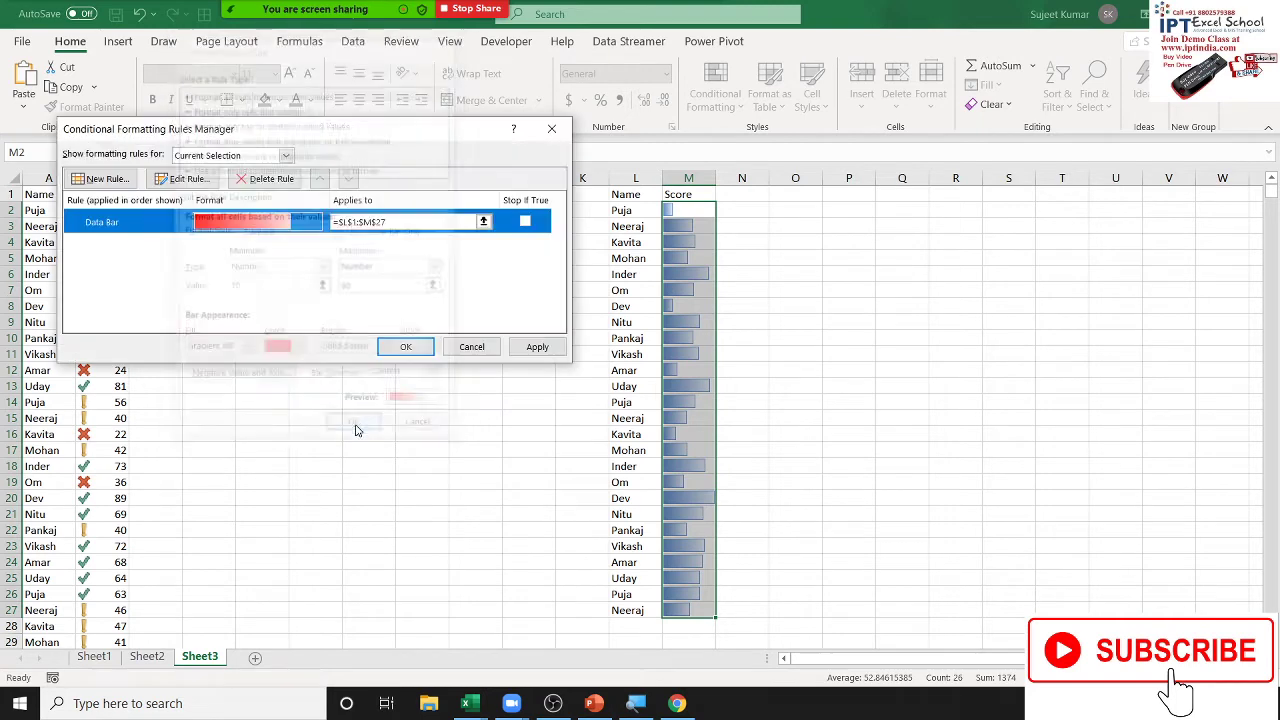
click(532, 352)
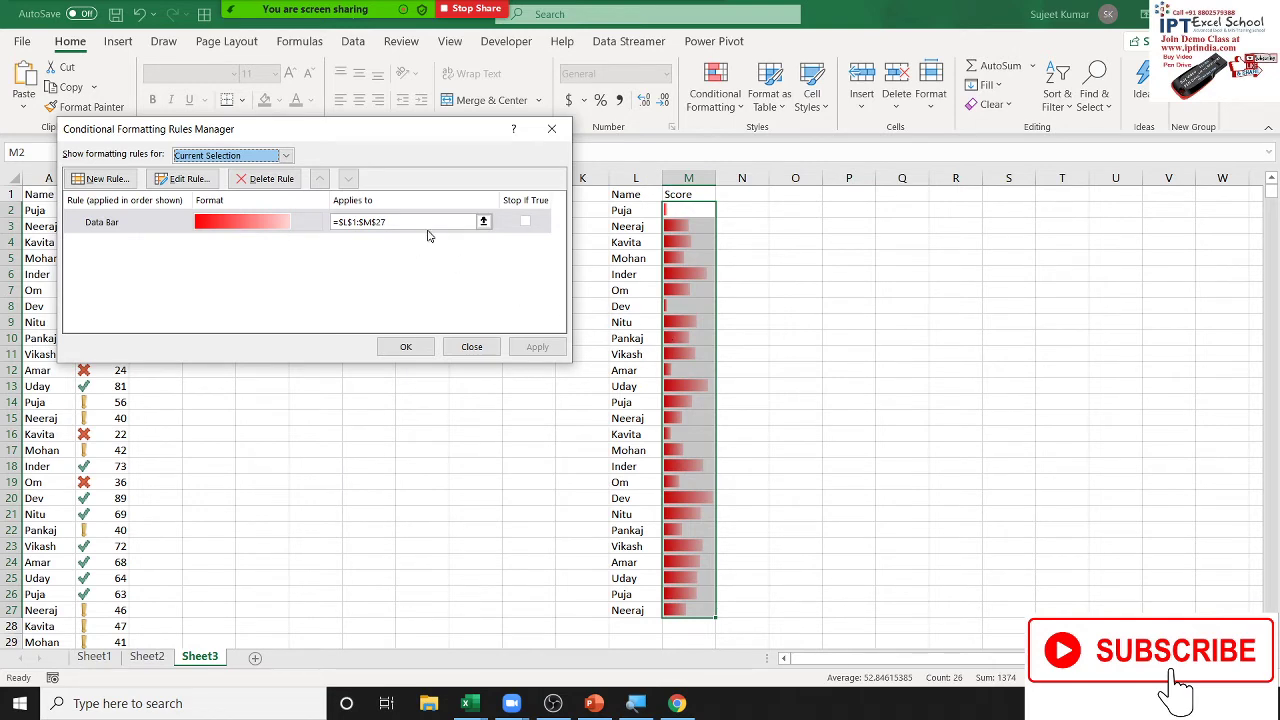
Uncheck Show Bar Only so the score numbers reappear beside the red bars.
double_click(288, 228)
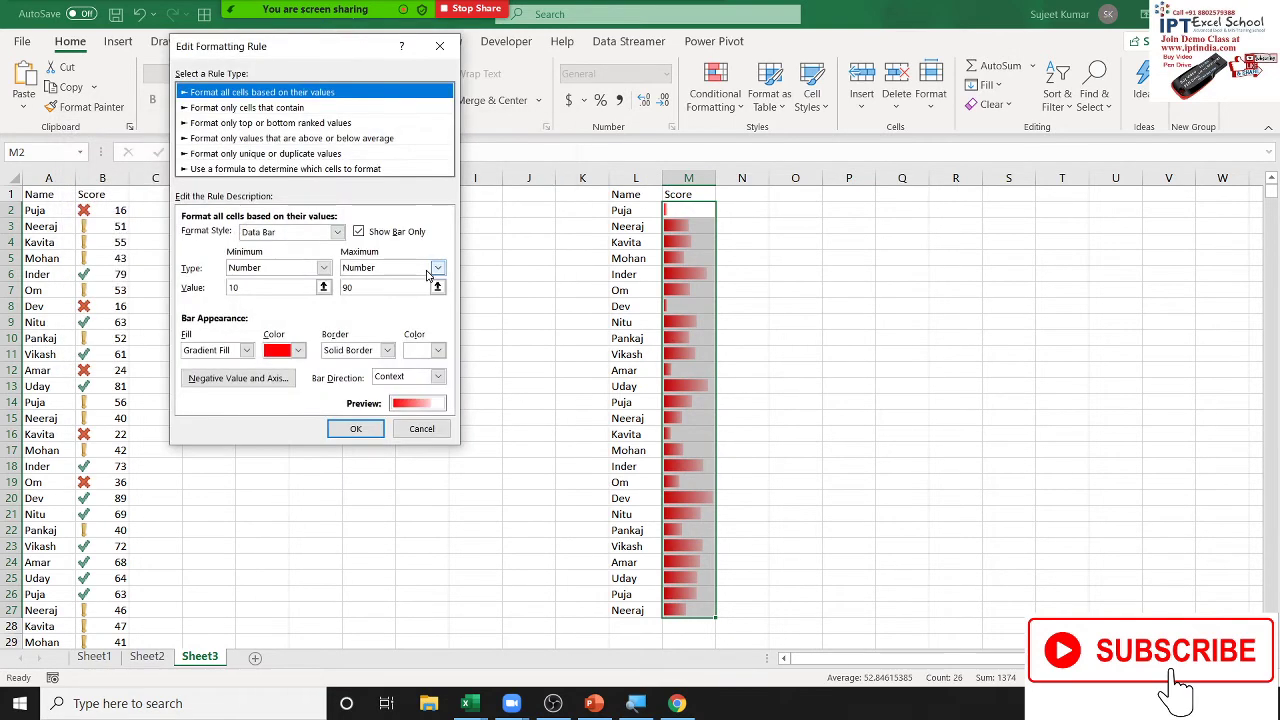
click(359, 231)
click(355, 428)
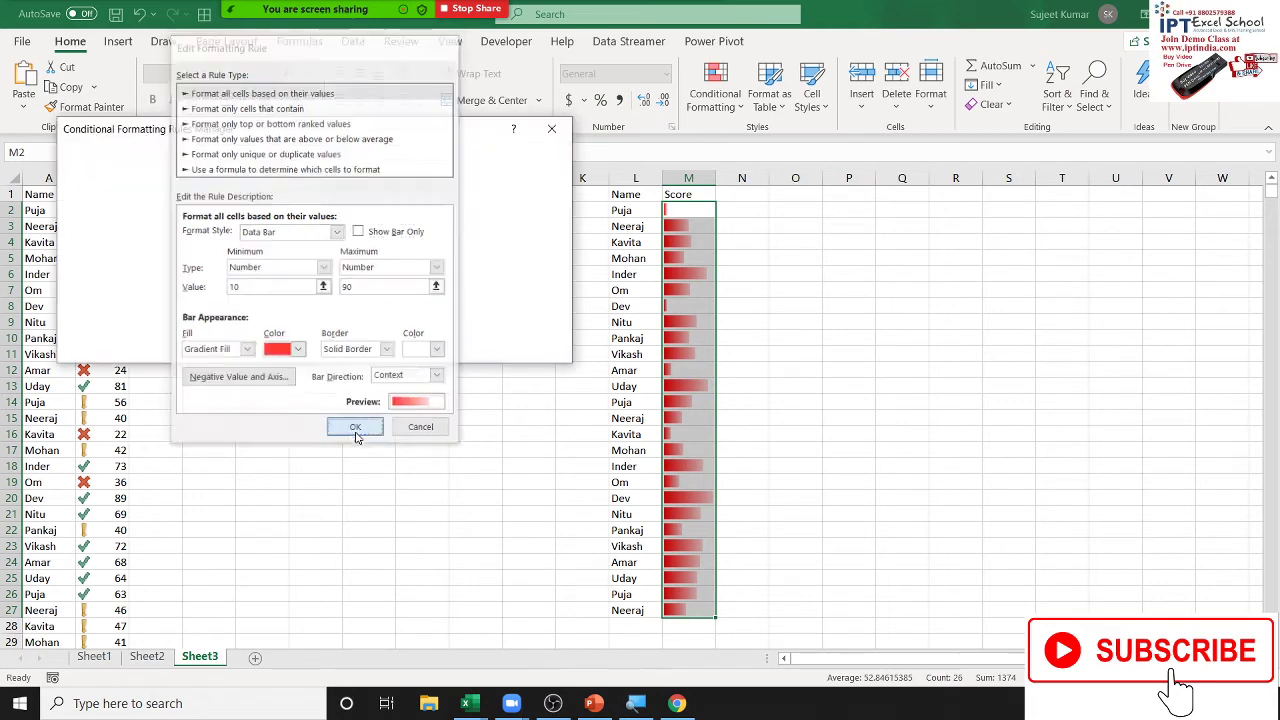
click(531, 350)
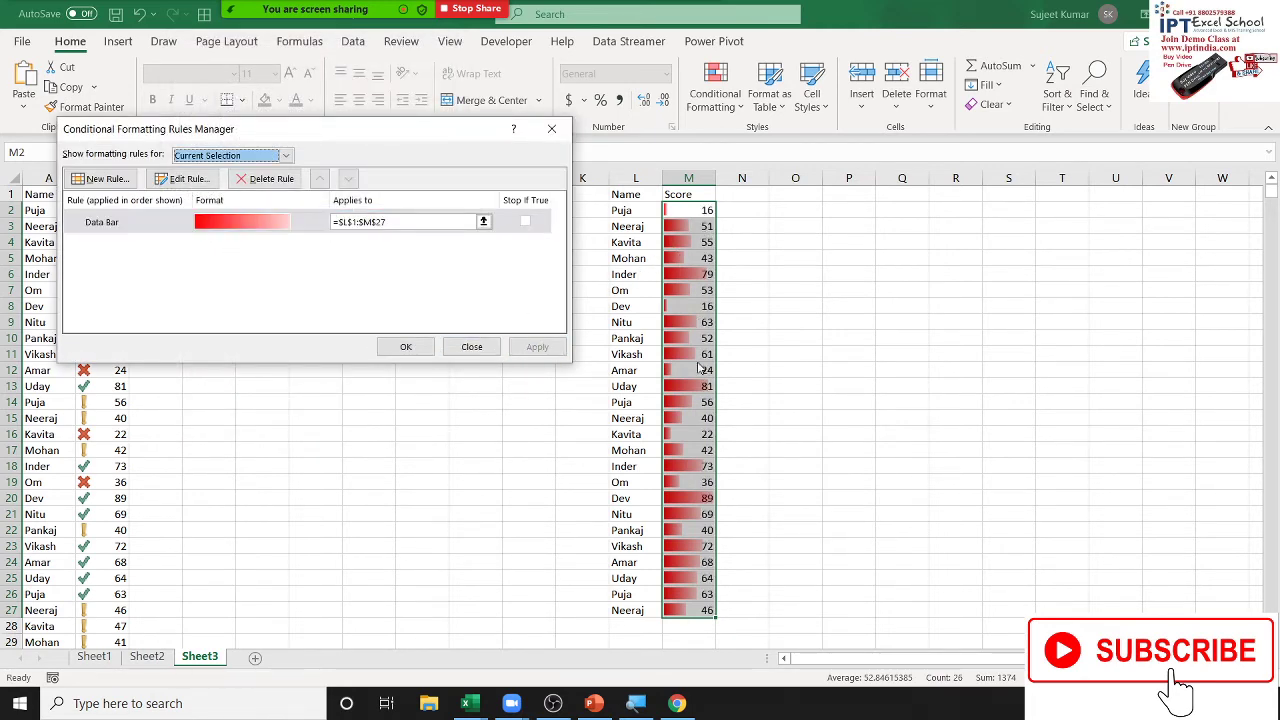
Change the M8 score to 9 and the M9 score to 95, then select M2:M27.
click(408, 346)
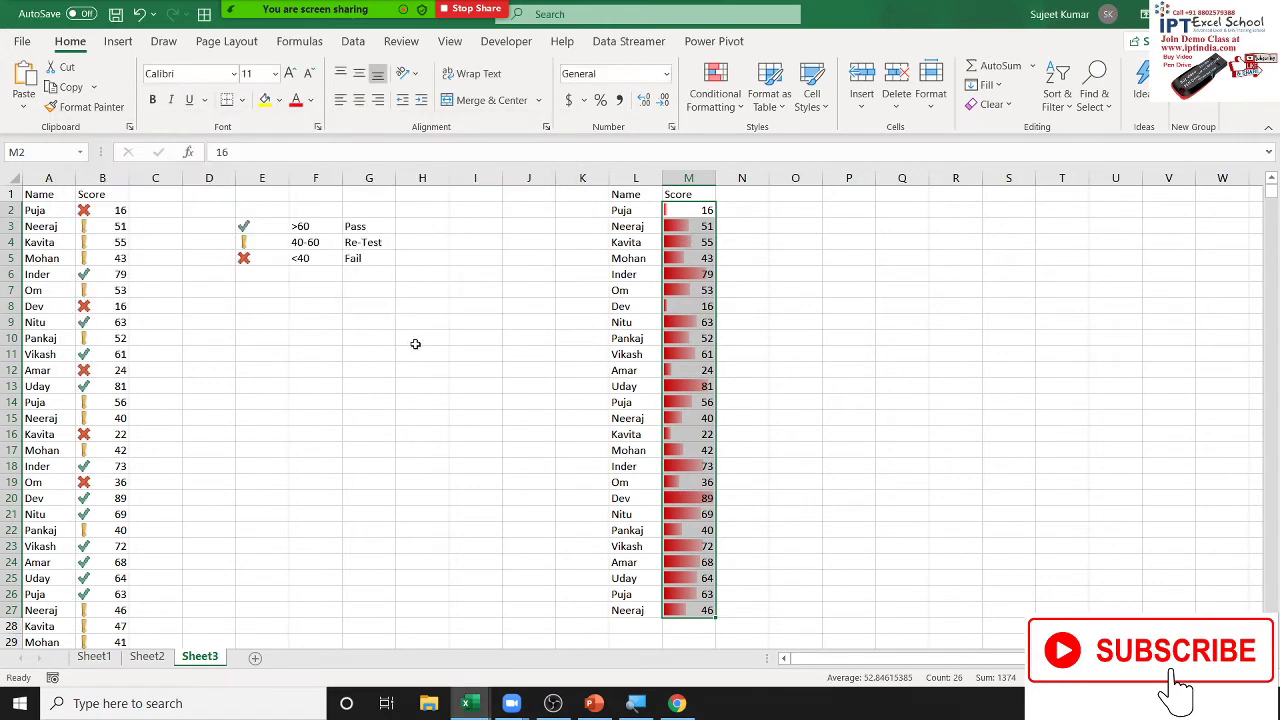
click(642, 308)
click(687, 307)
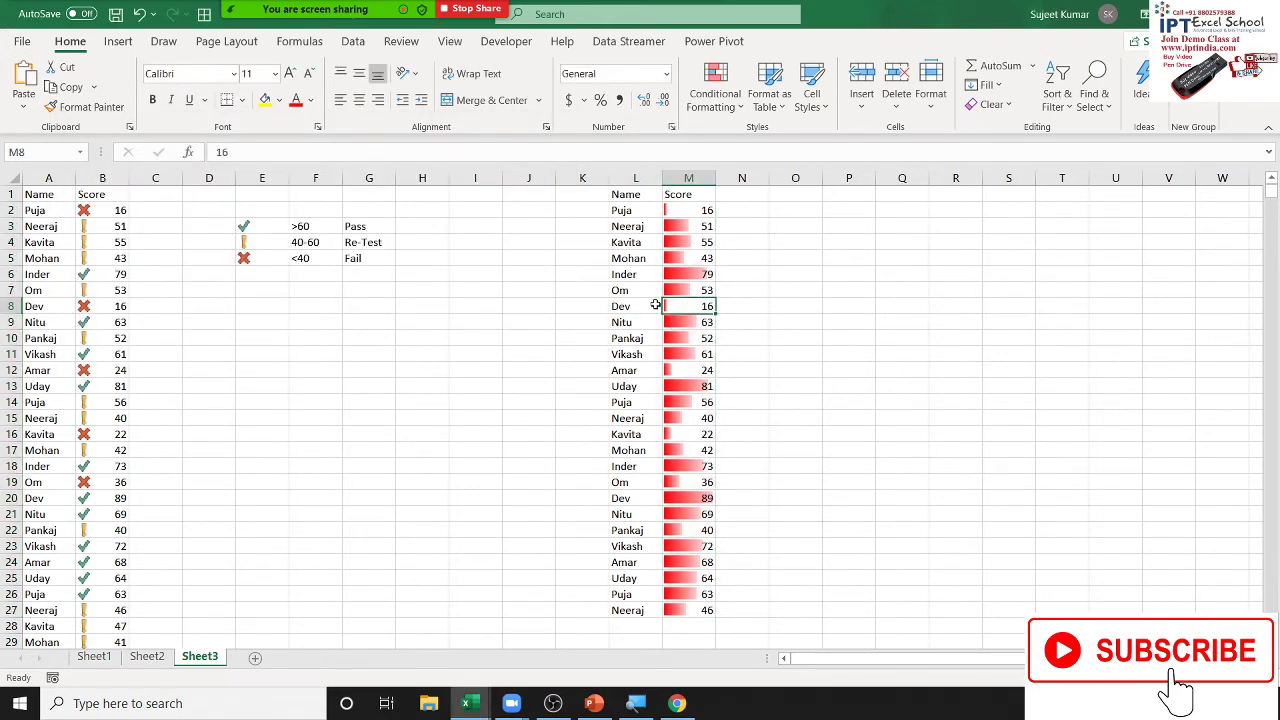
text(9)
key(Return)
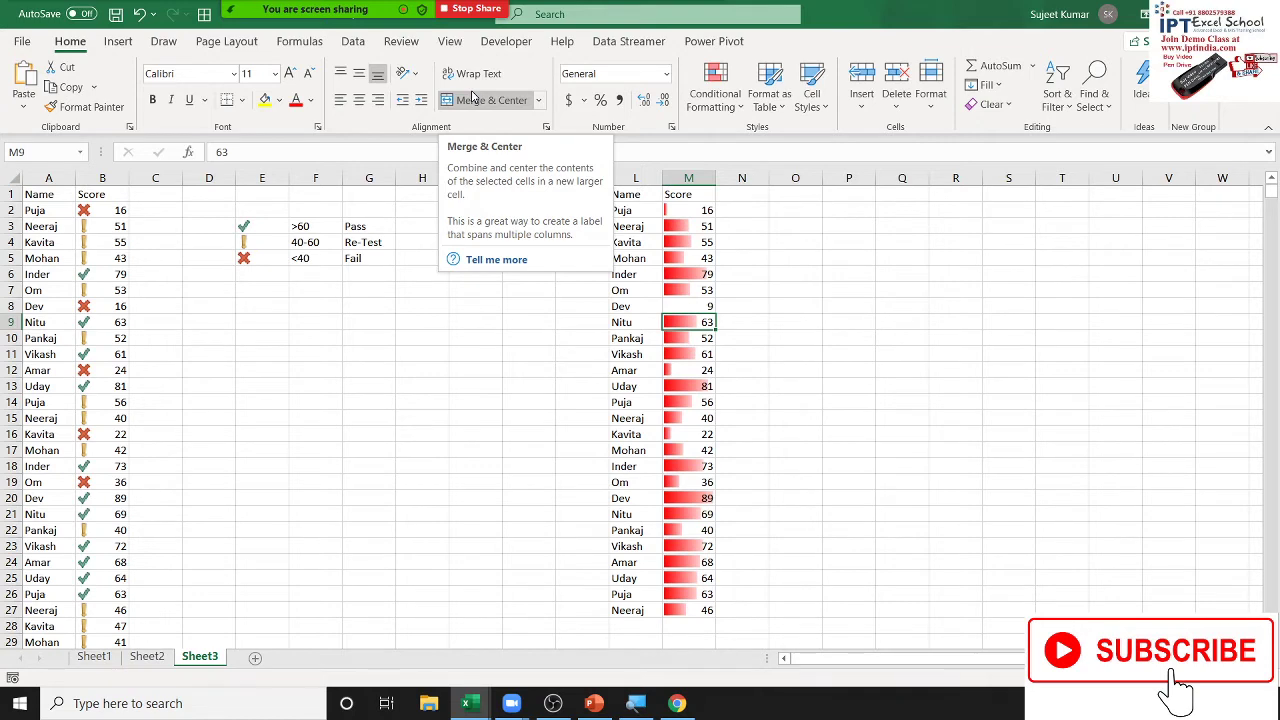
text(9)
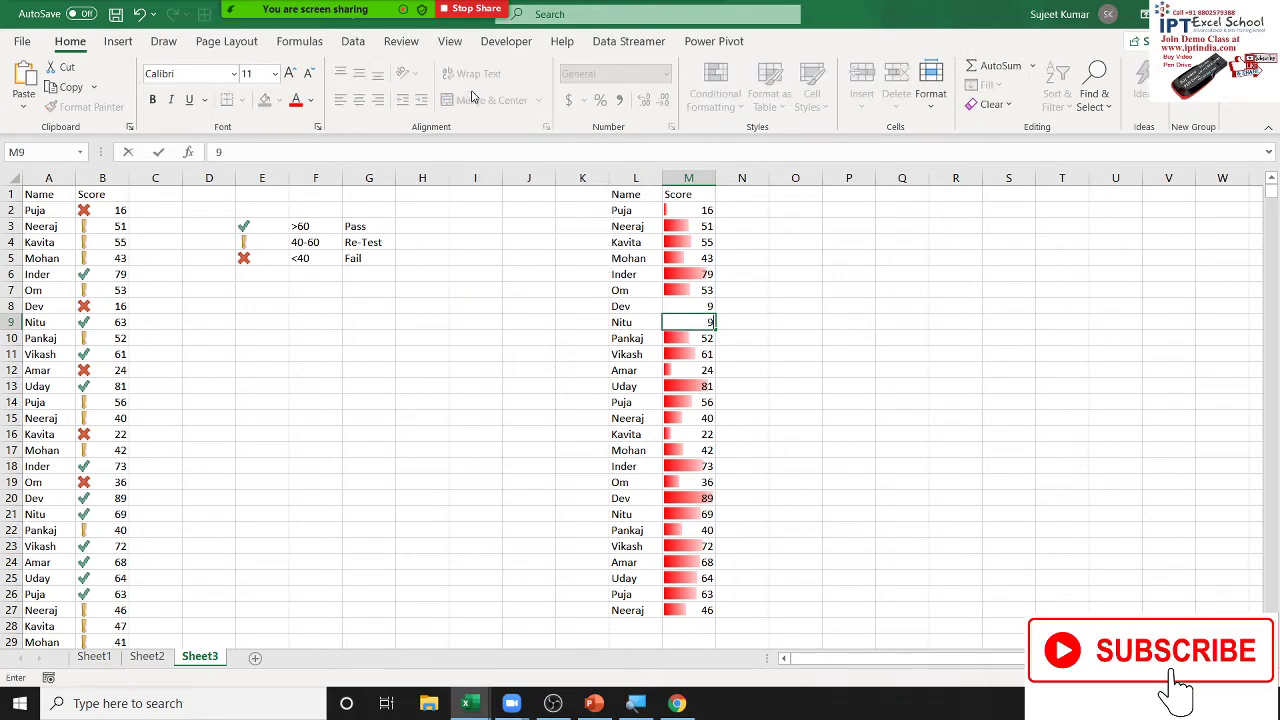
text(5)
key(Return)
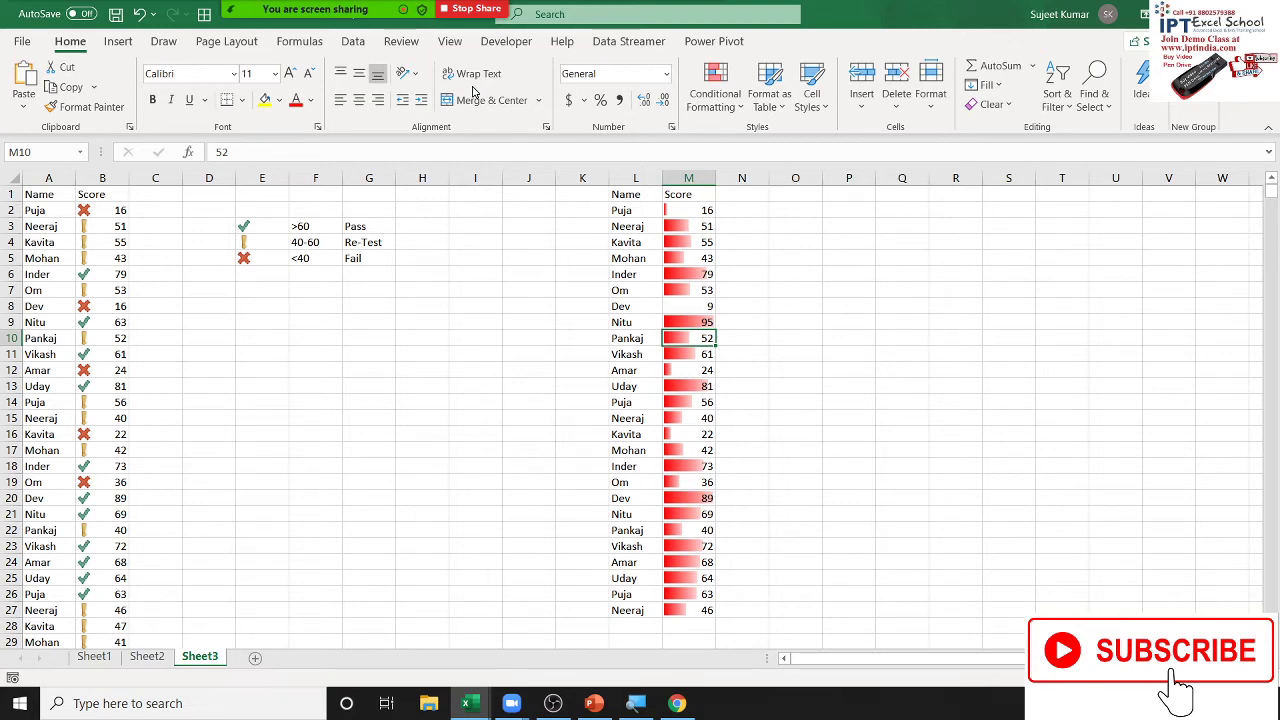
drag(621, 210, 640, 610)
drag(688, 210, 688, 610)
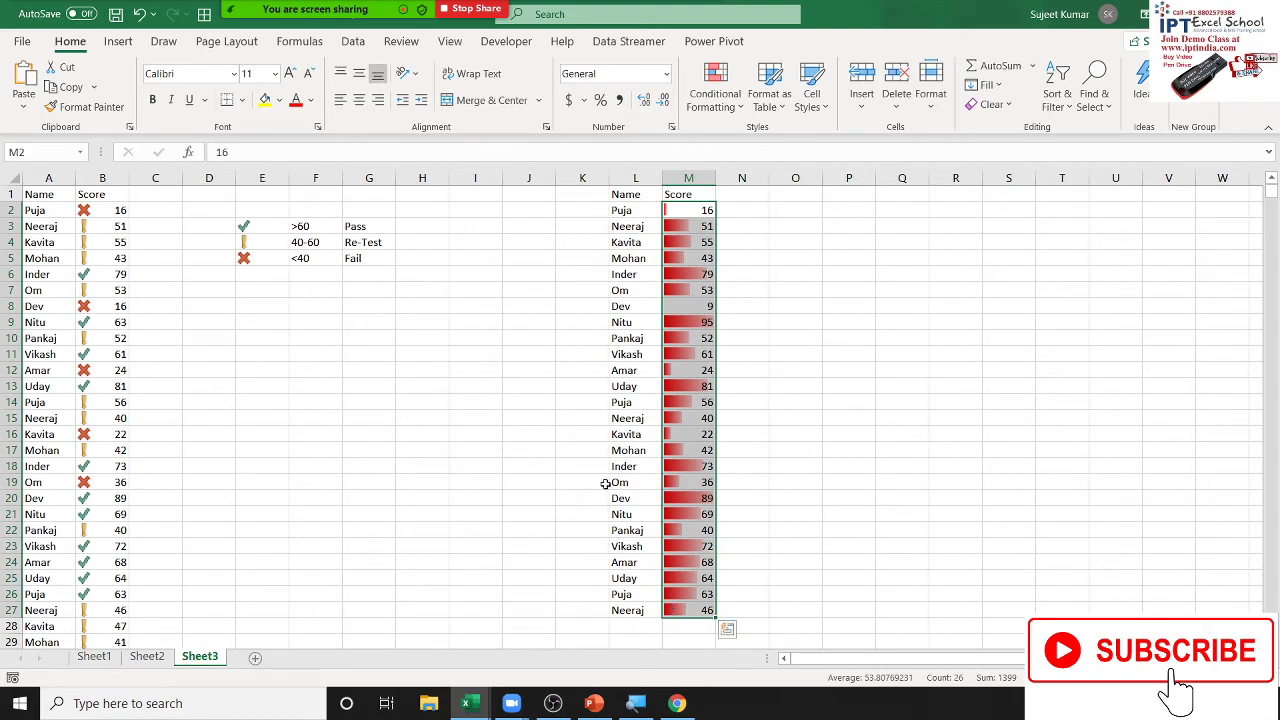
Clear all conditional formatting rules from the entire sheet.
click(697, 90)
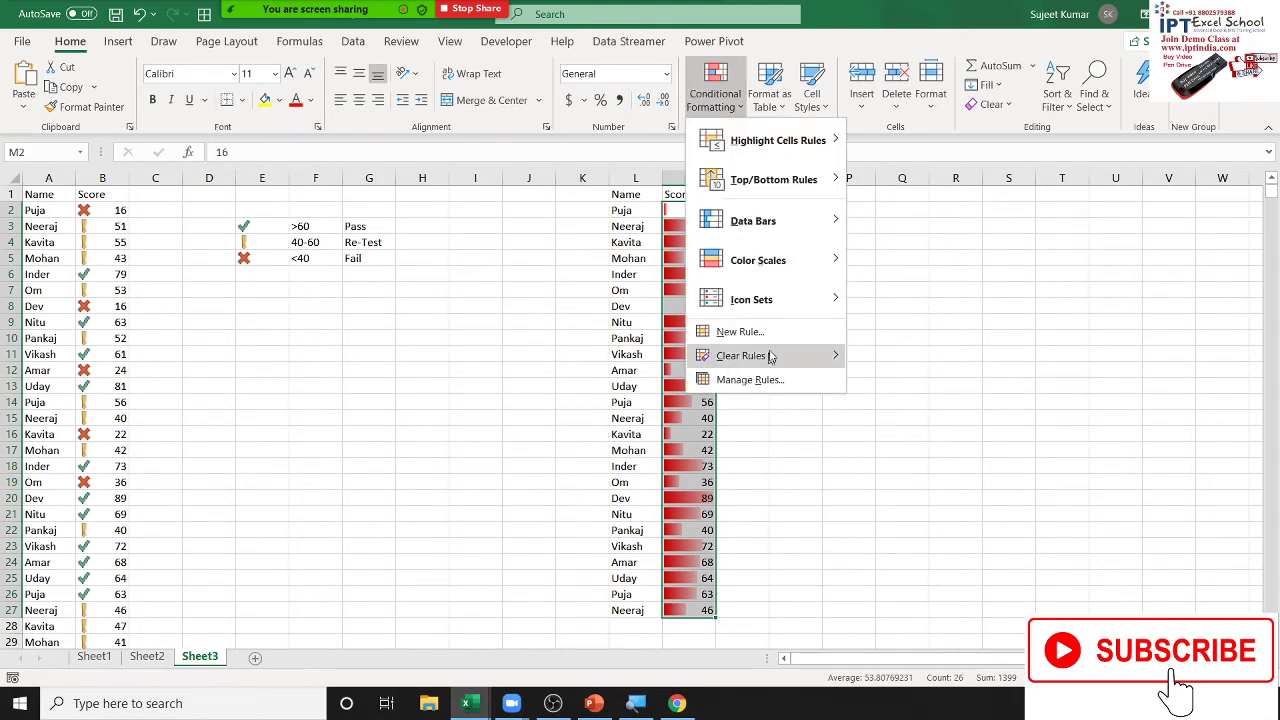
click(612, 314)
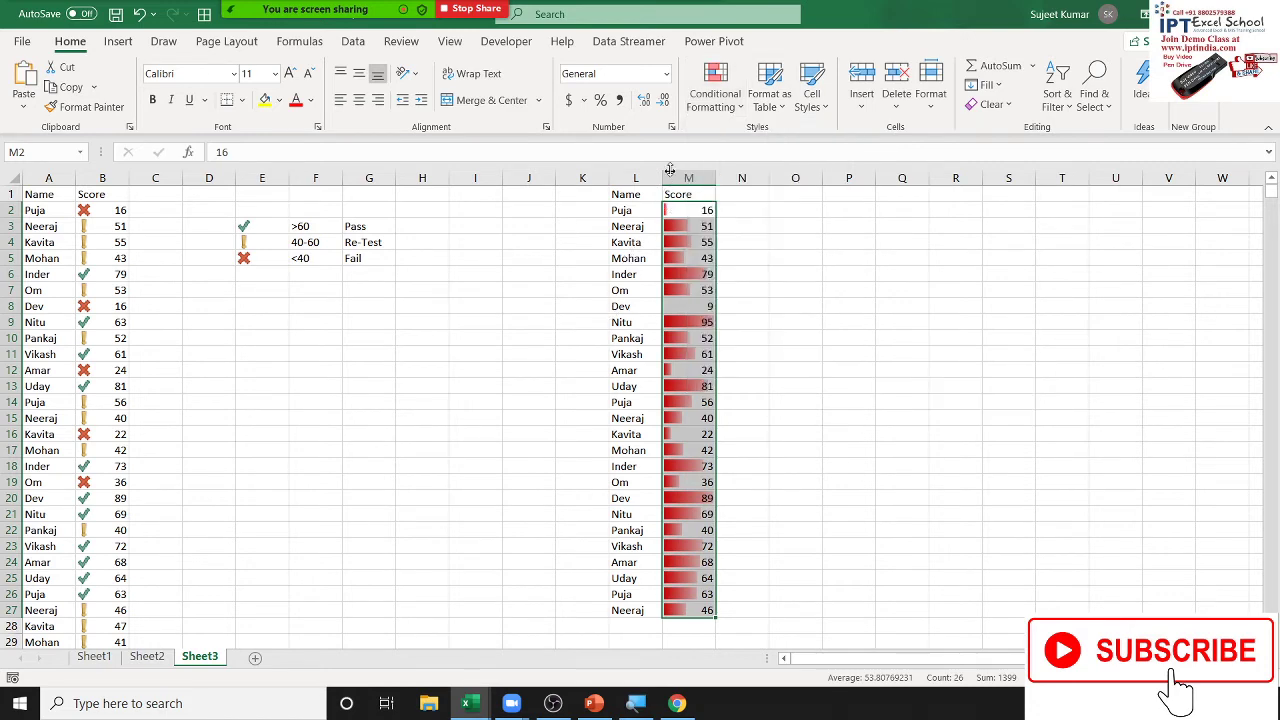
click(713, 88)
mouse_move(765, 363)
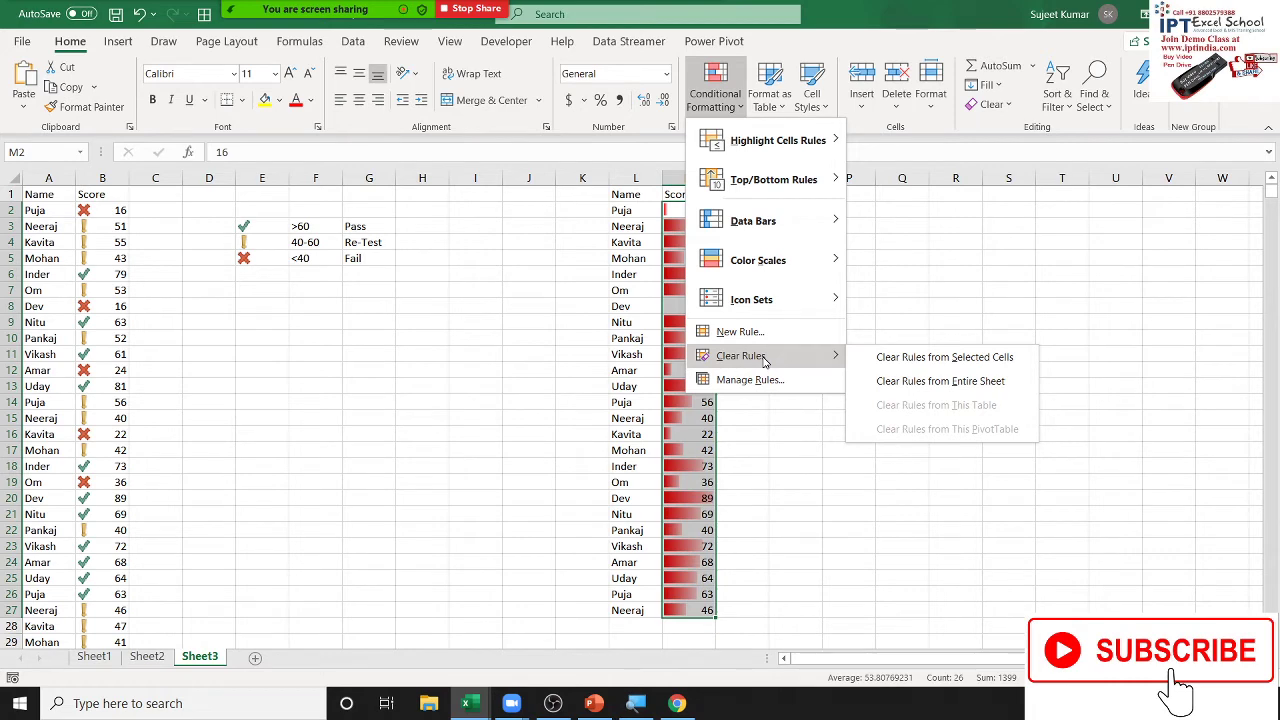
click(895, 385)
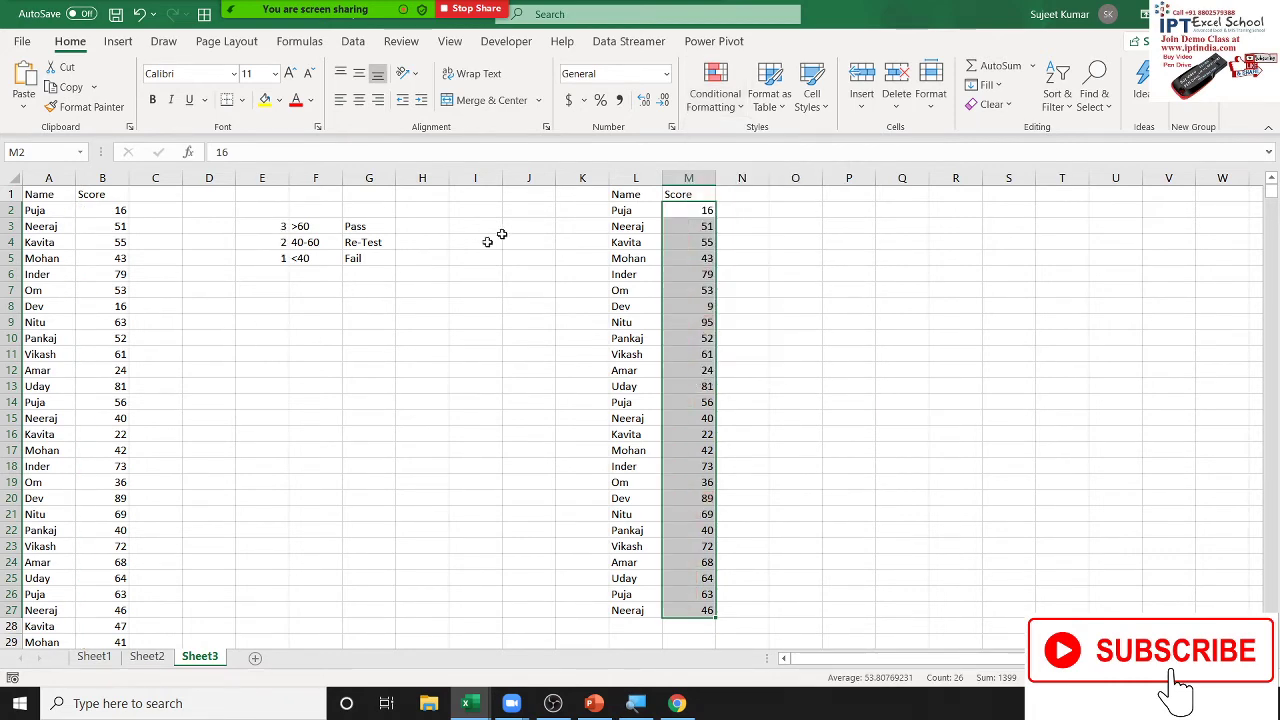
click(696, 112)
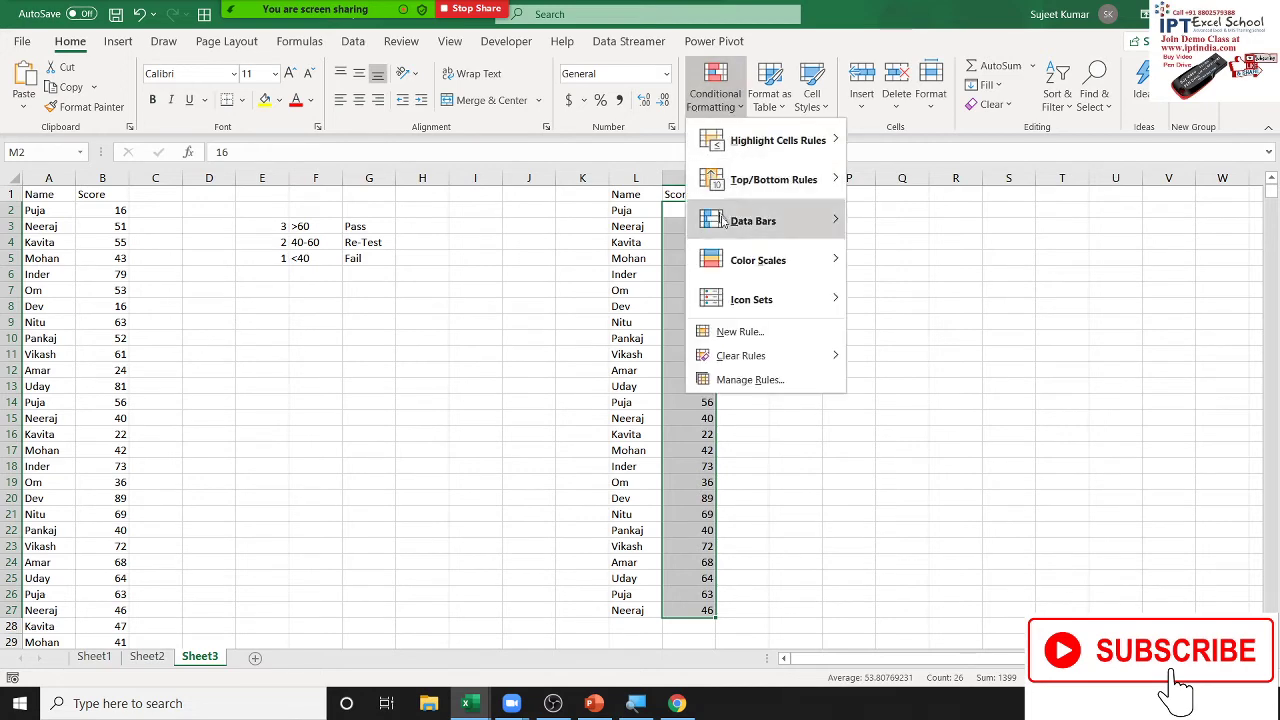
Apply a Green-Yellow-Red colour scale to the scores, review its rule unchanged, then go to Sheet1.
mouse_move(751, 261)
click(857, 255)
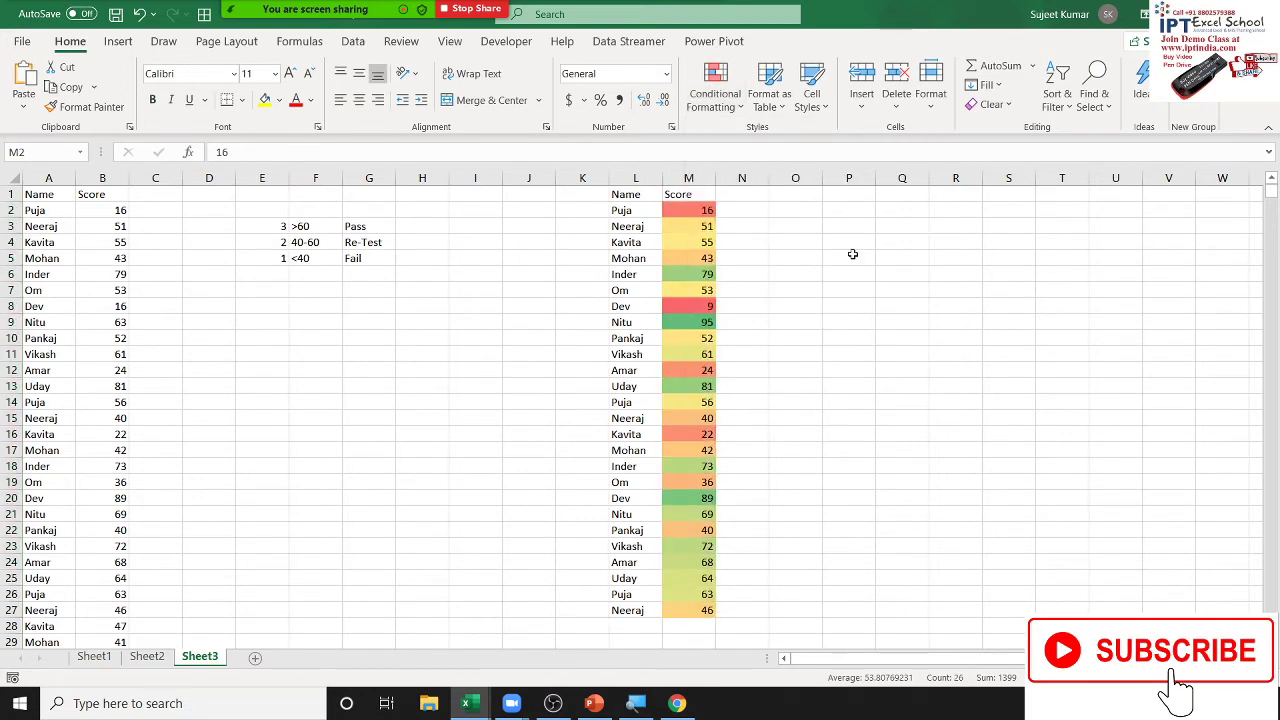
click(725, 108)
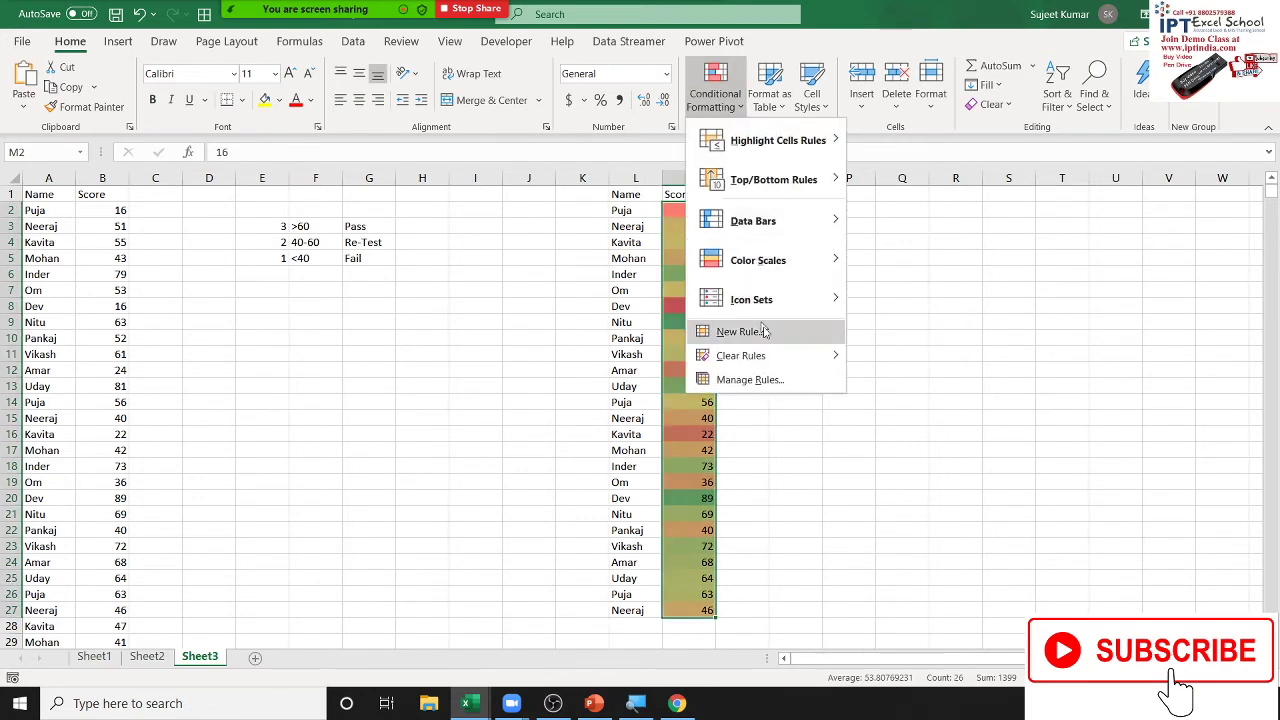
click(775, 382)
double_click(230, 218)
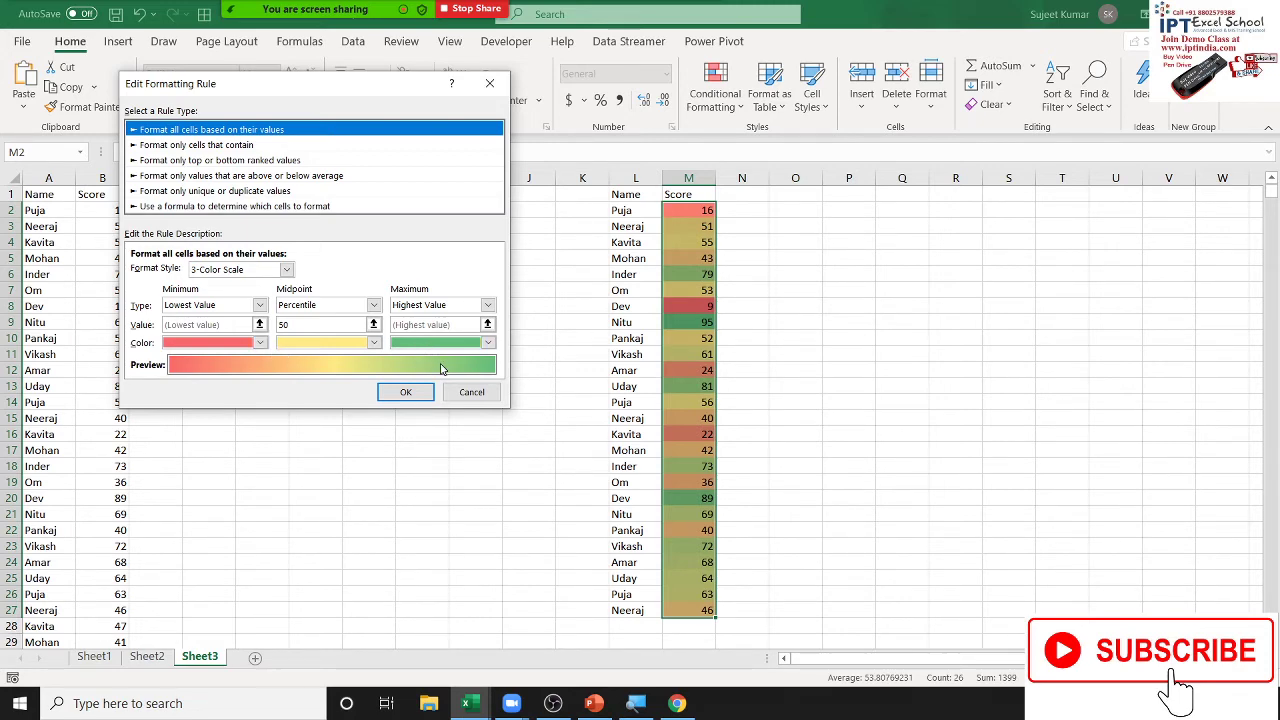
click(470, 392)
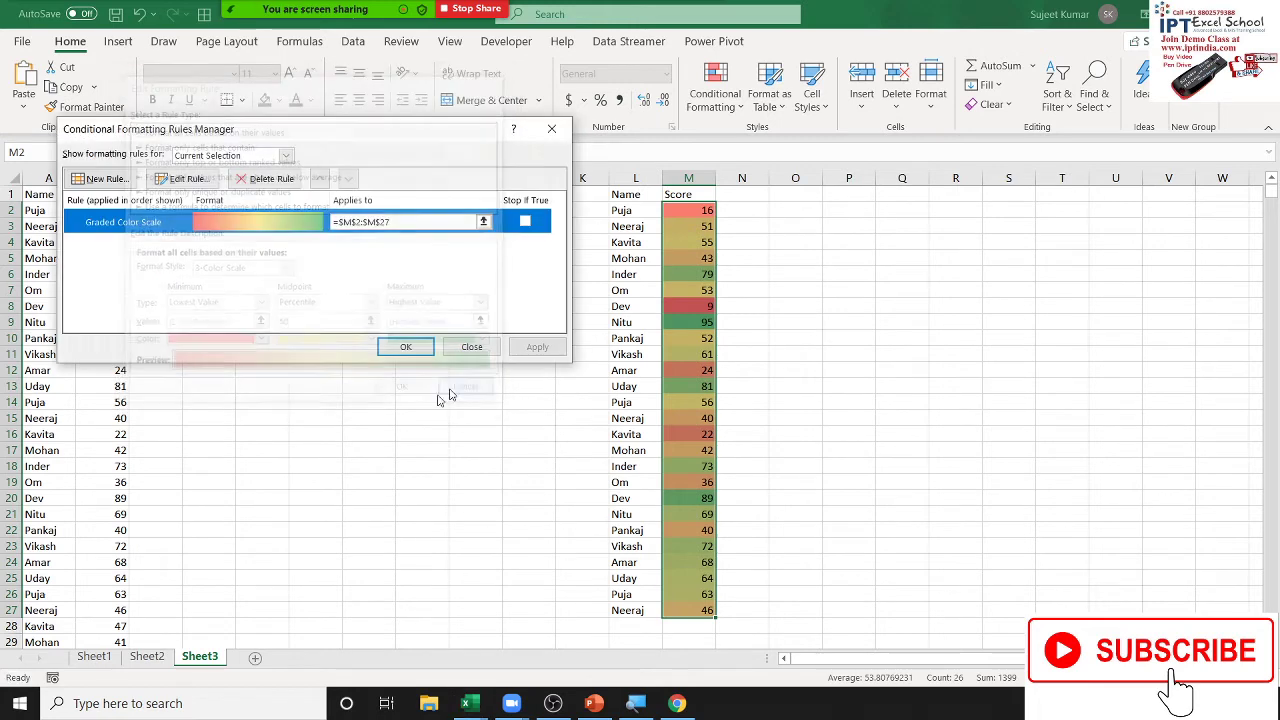
click(462, 347)
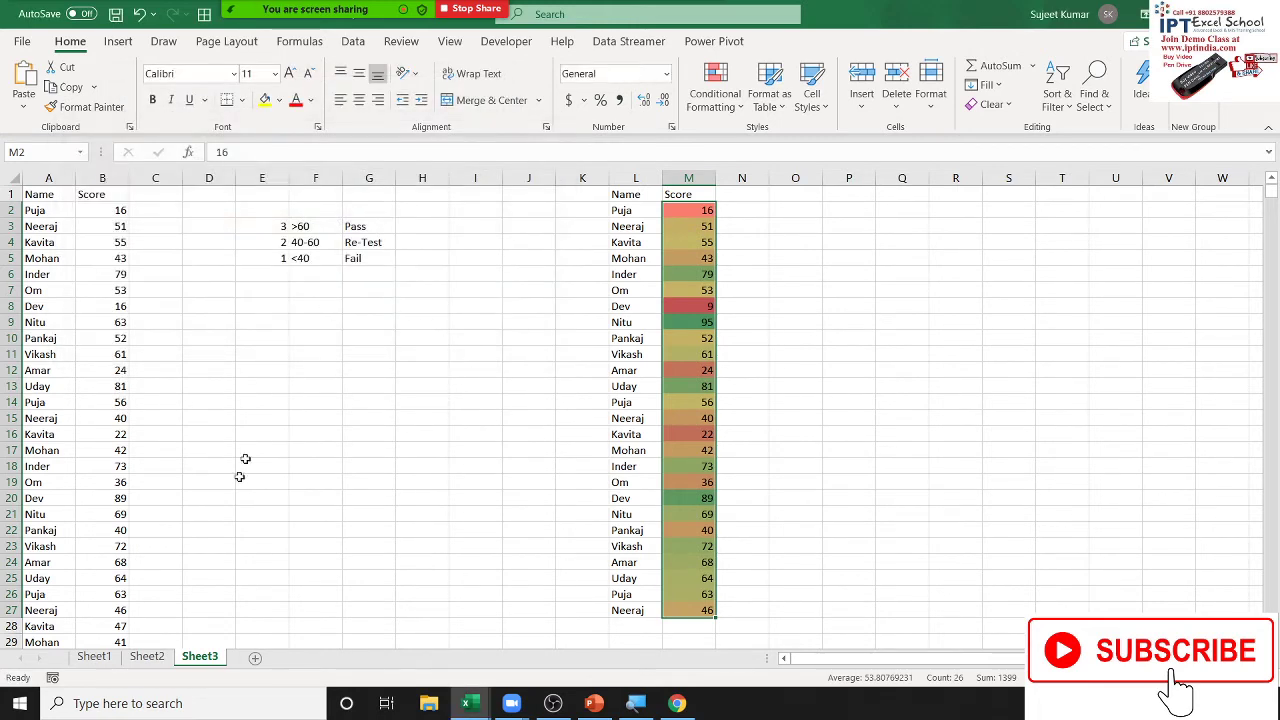
click(101, 664)
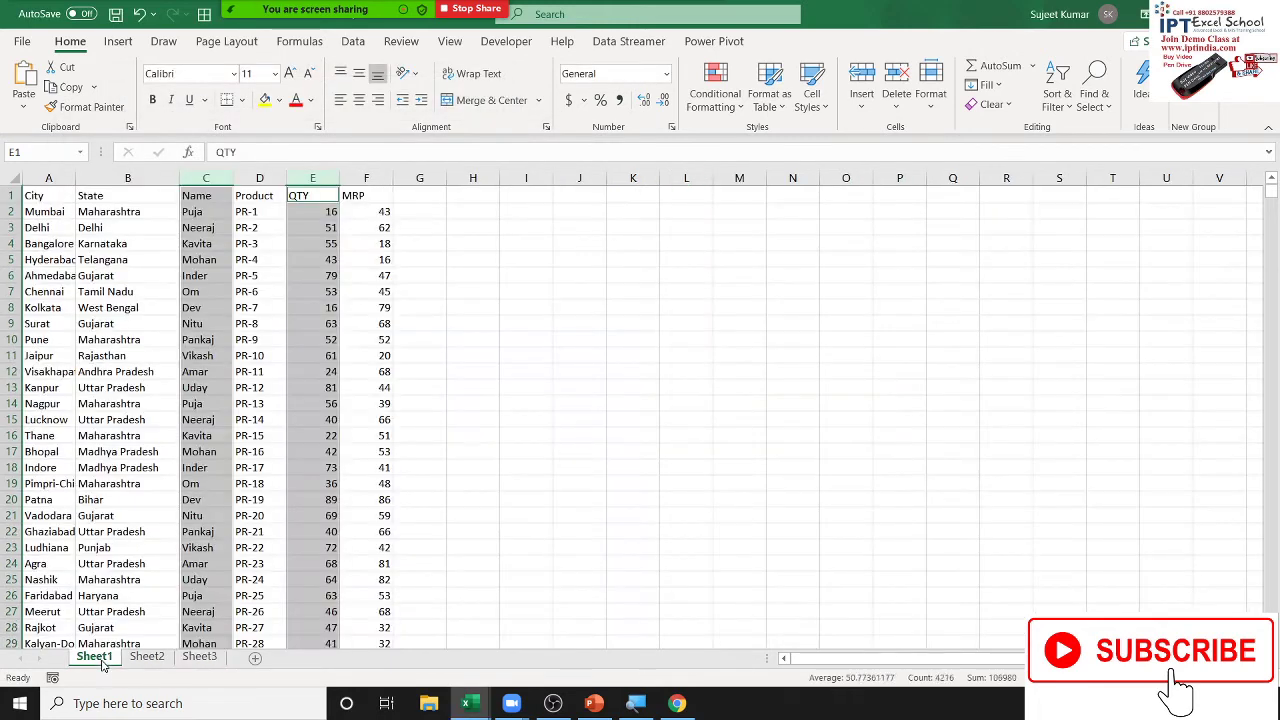
click(273, 401)
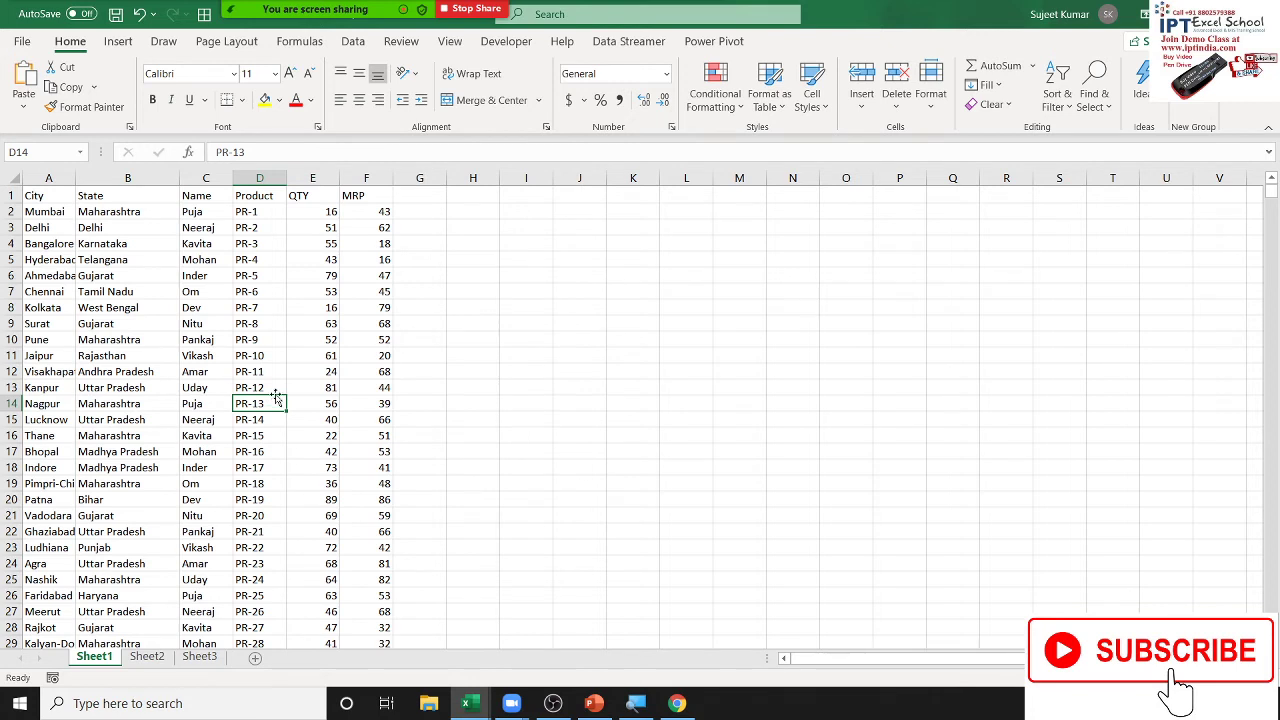
click(171, 224)
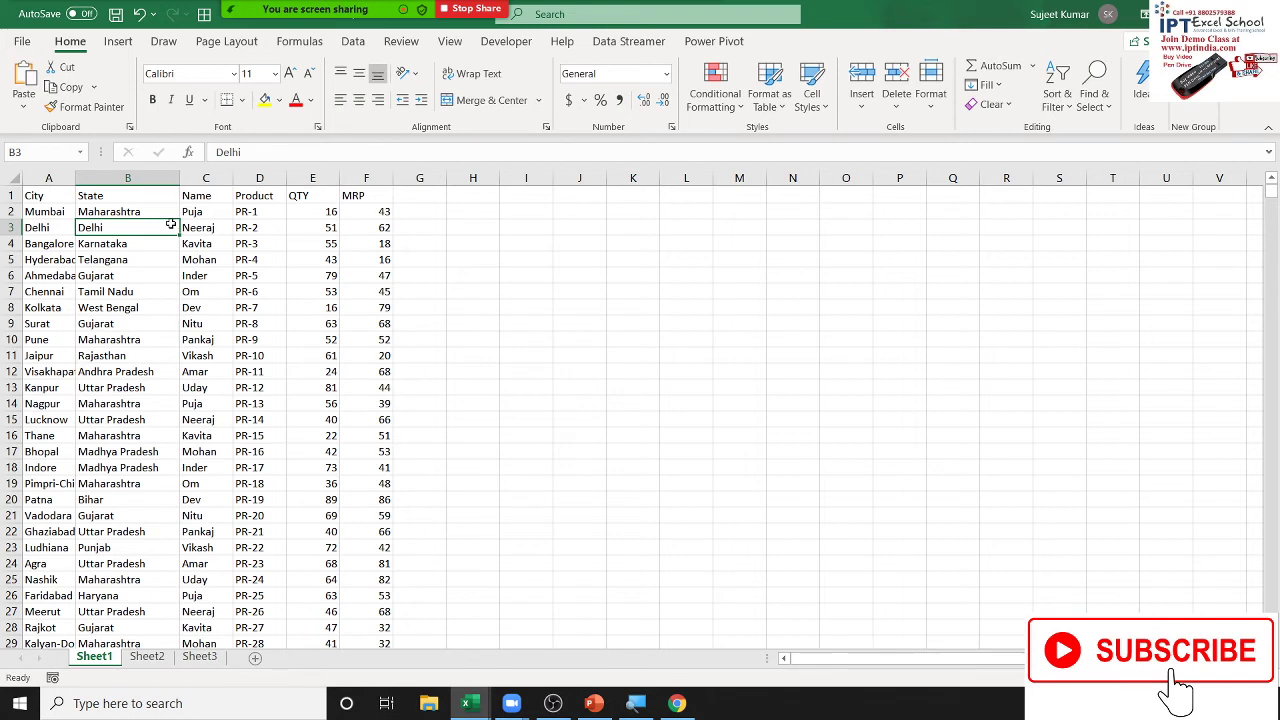
Enter the QTY times MRP formula =E2*F2 in G2 and fill it down to G3.
click(50, 212)
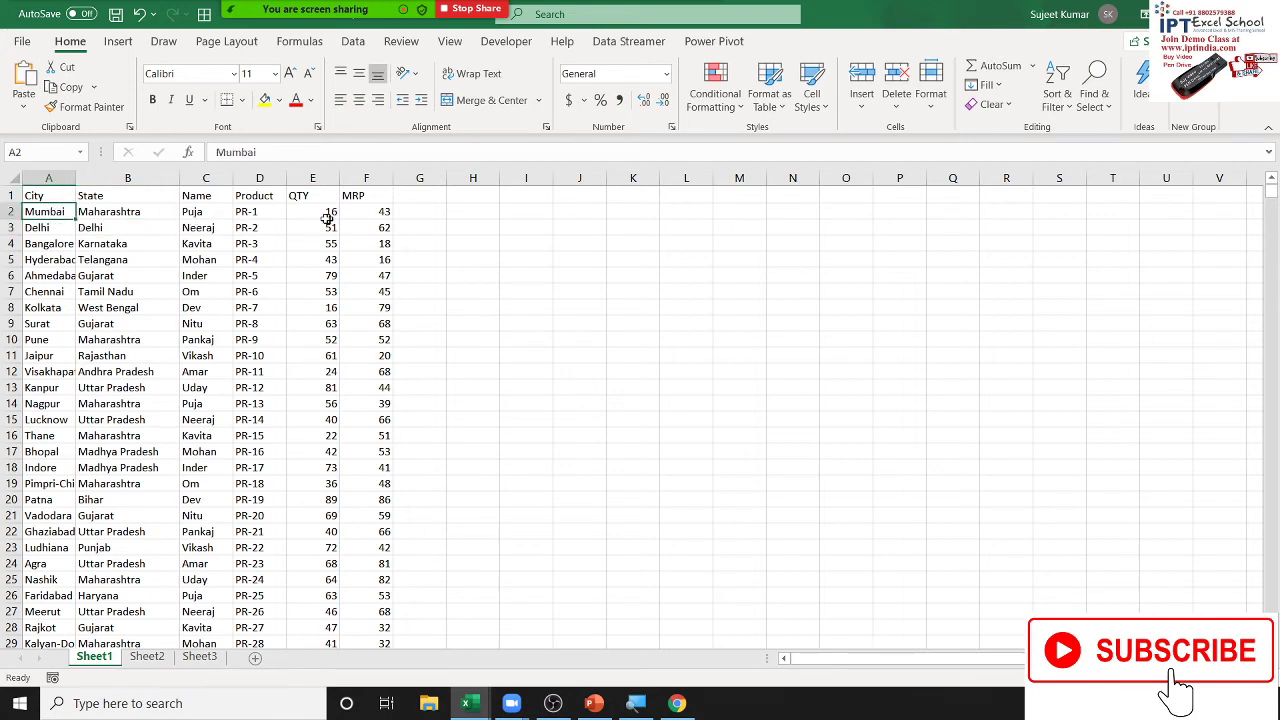
drag(308, 212, 353, 214)
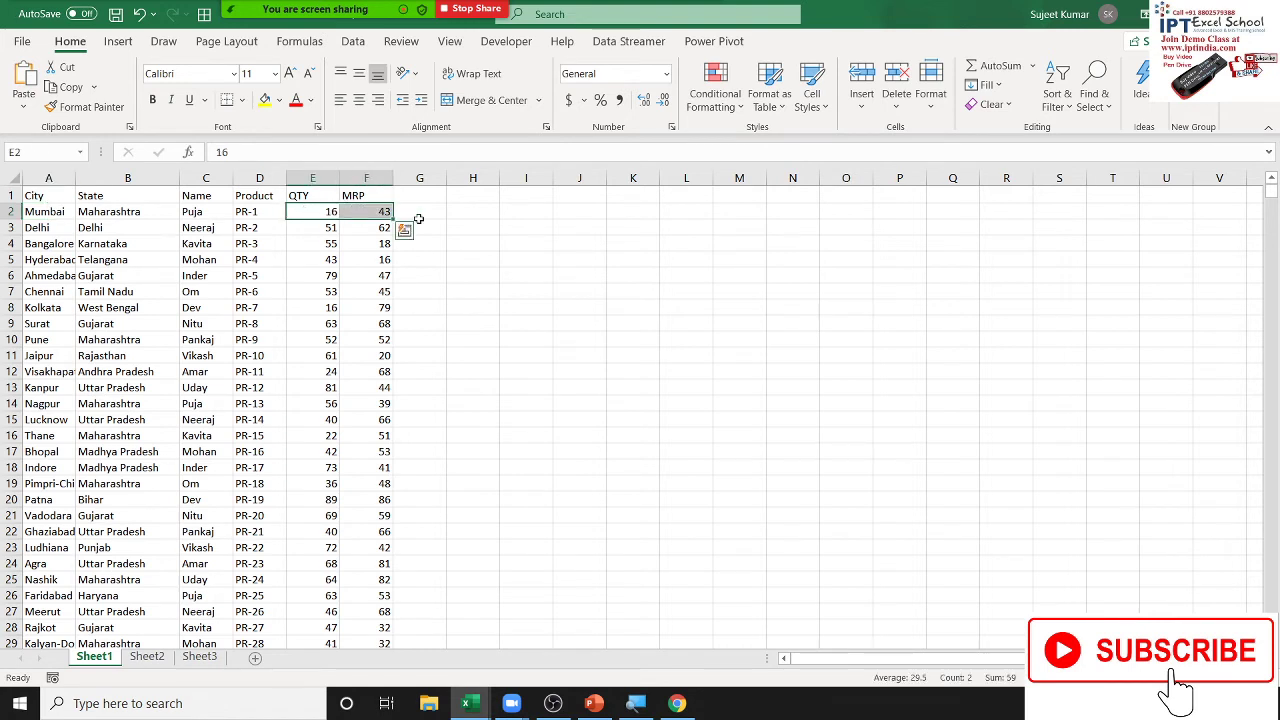
click(420, 222)
text(=)
key(Left)
key(Left)
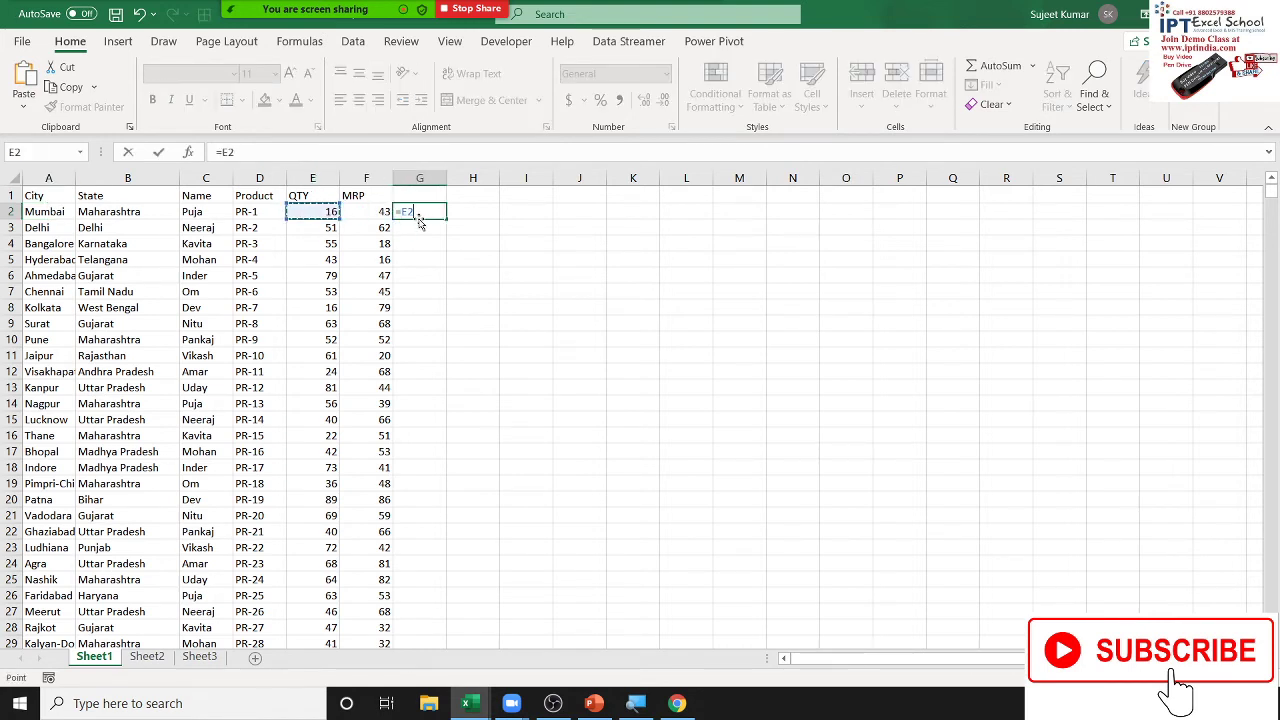
text(*)
key(Left)
key(Return)
click(420, 219)
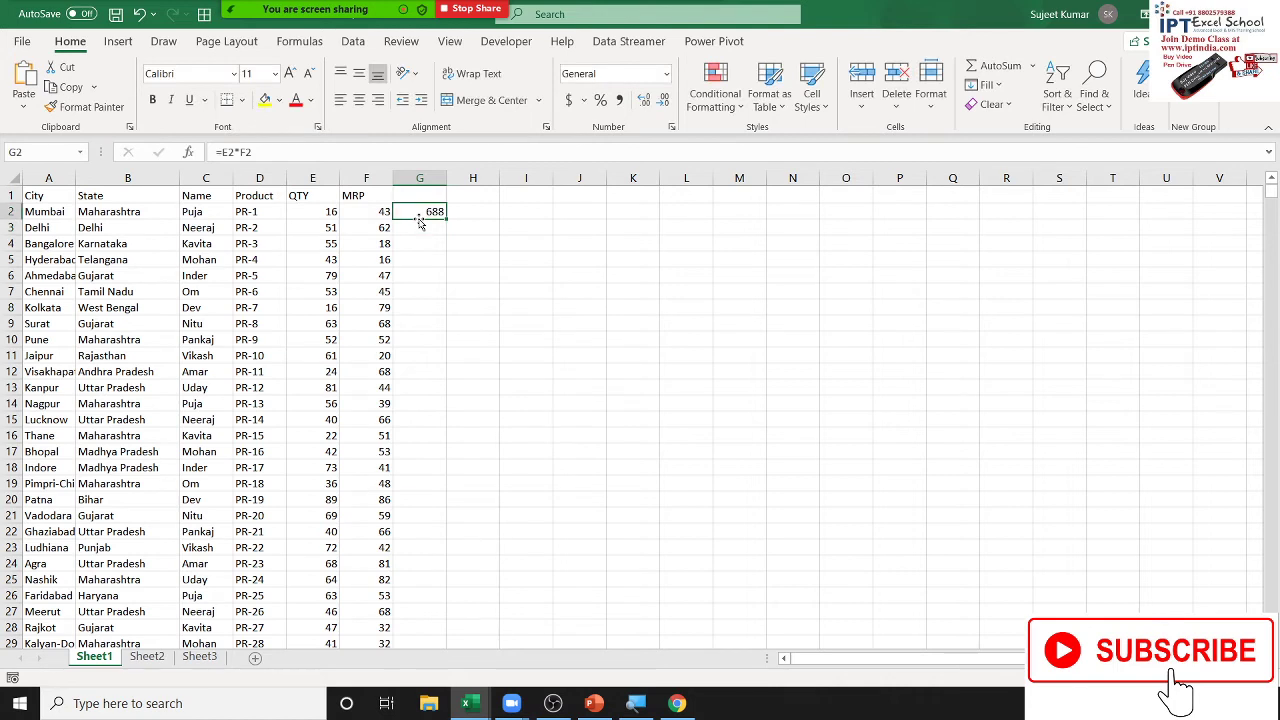
drag(420, 222, 419, 218)
key(ctrl+d)
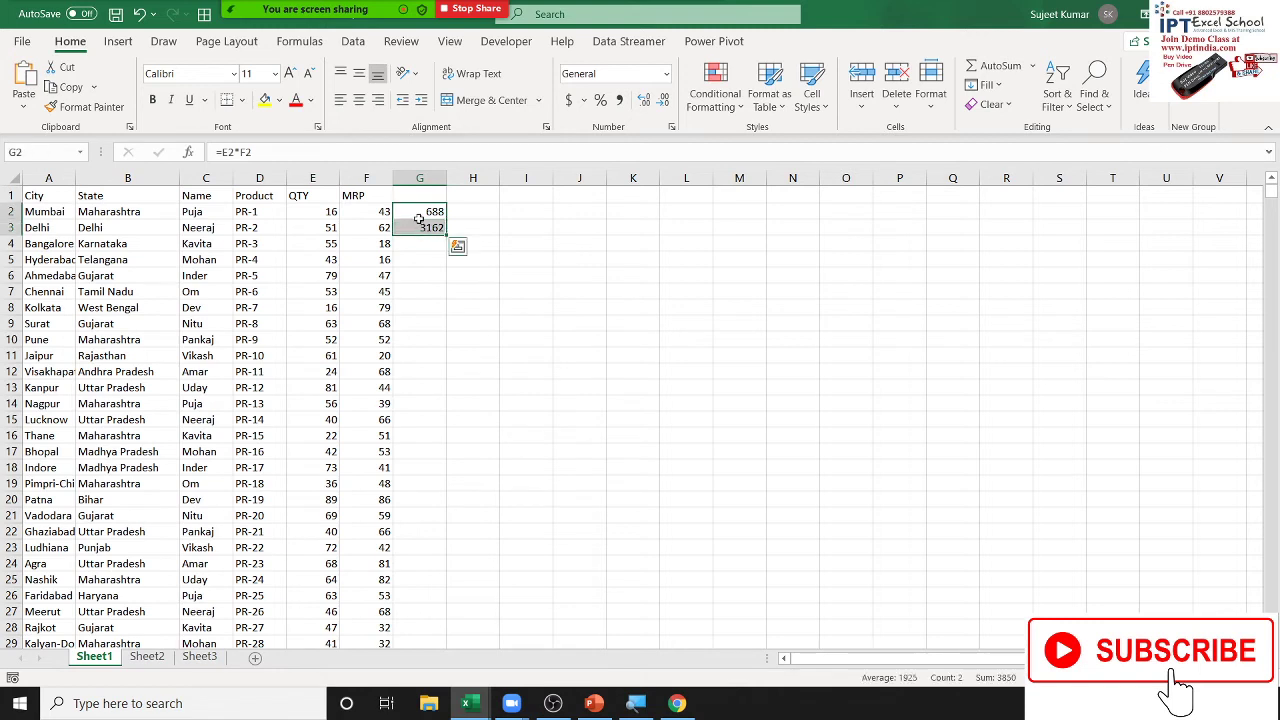
Delete the trial totals in G2:G3 and return the selection to A2.
key(Delete)
key(Left)
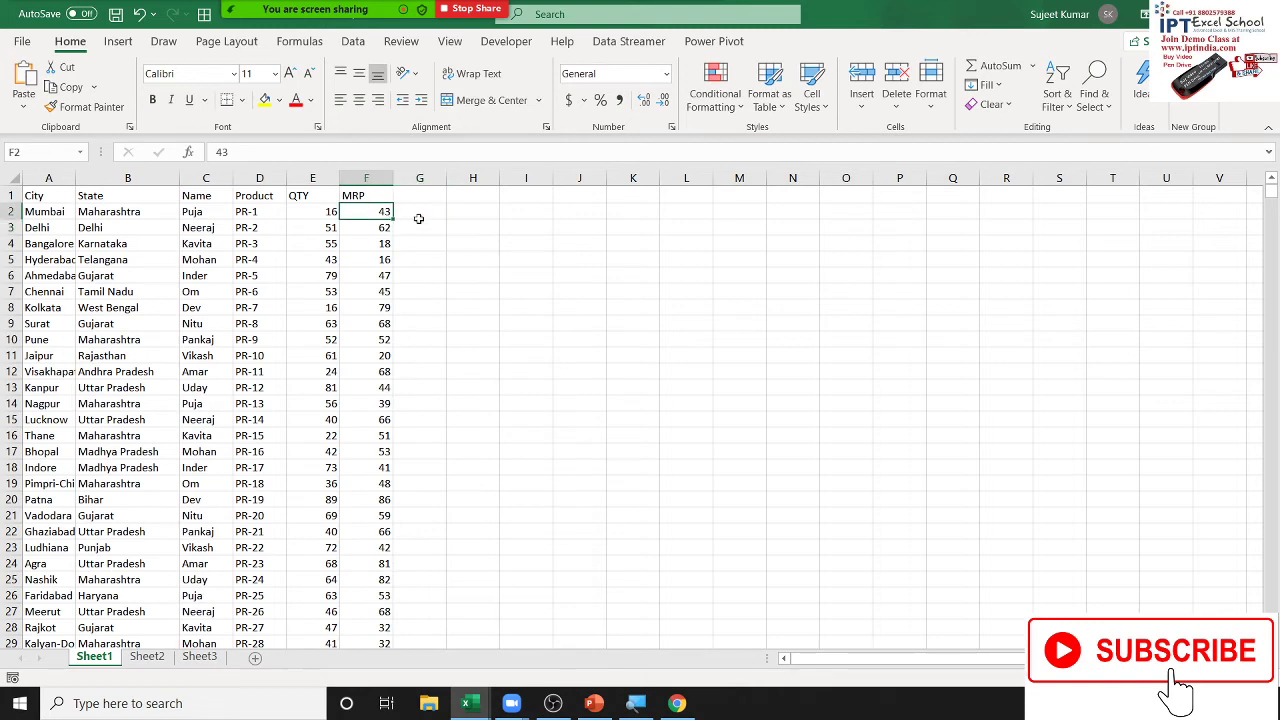
key(Left)
key(Home)
key(shift+Right)
key(shift+Right)
key(shift+Right)
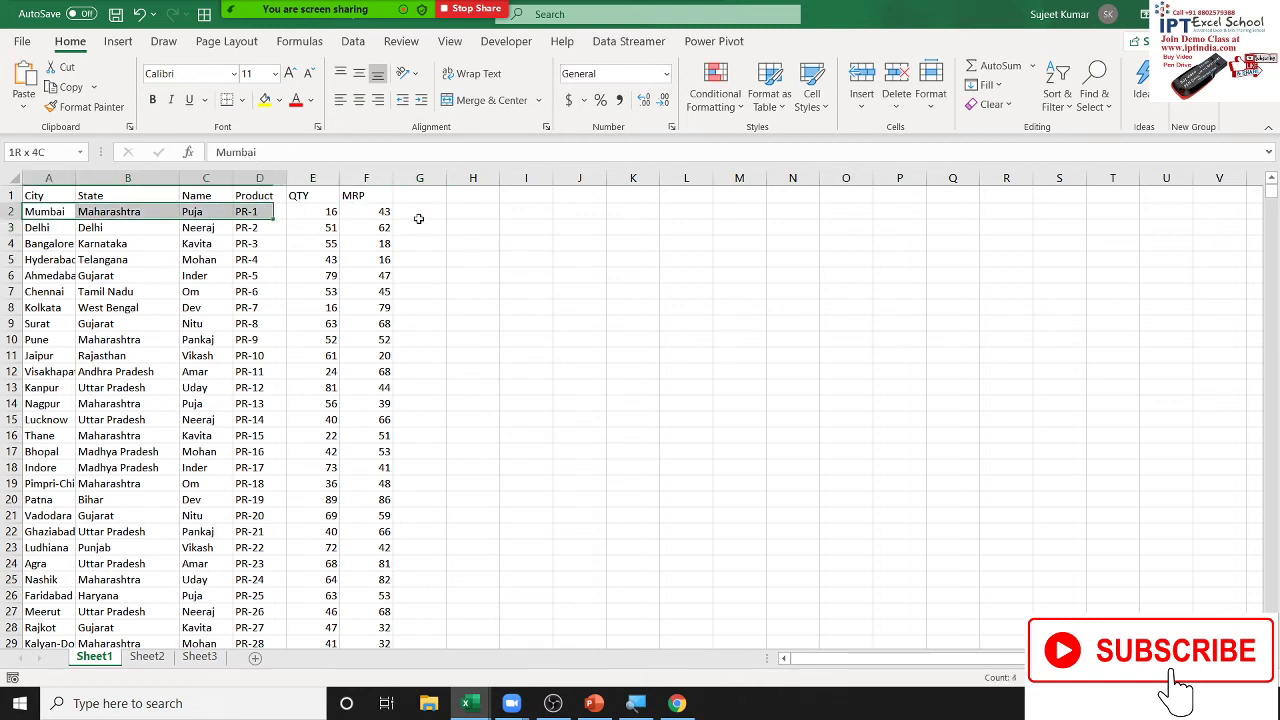
key(shift+Right)
key(shift+Right)
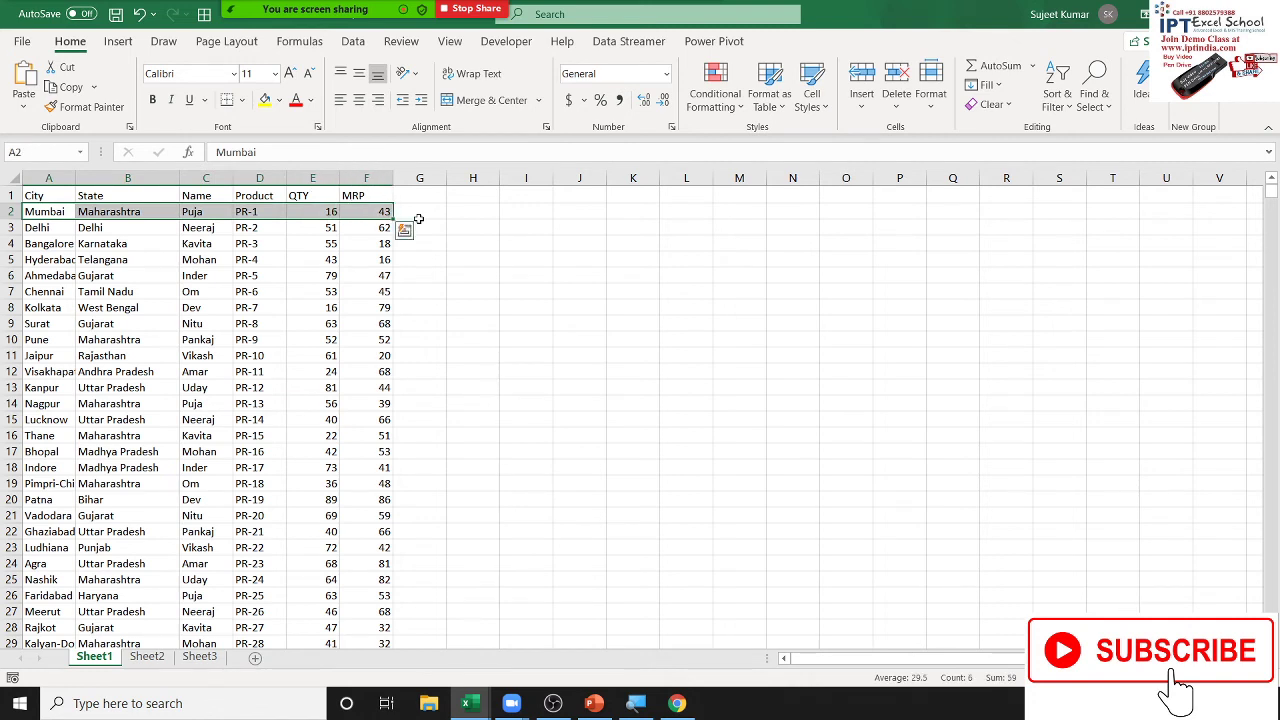
key(Left)
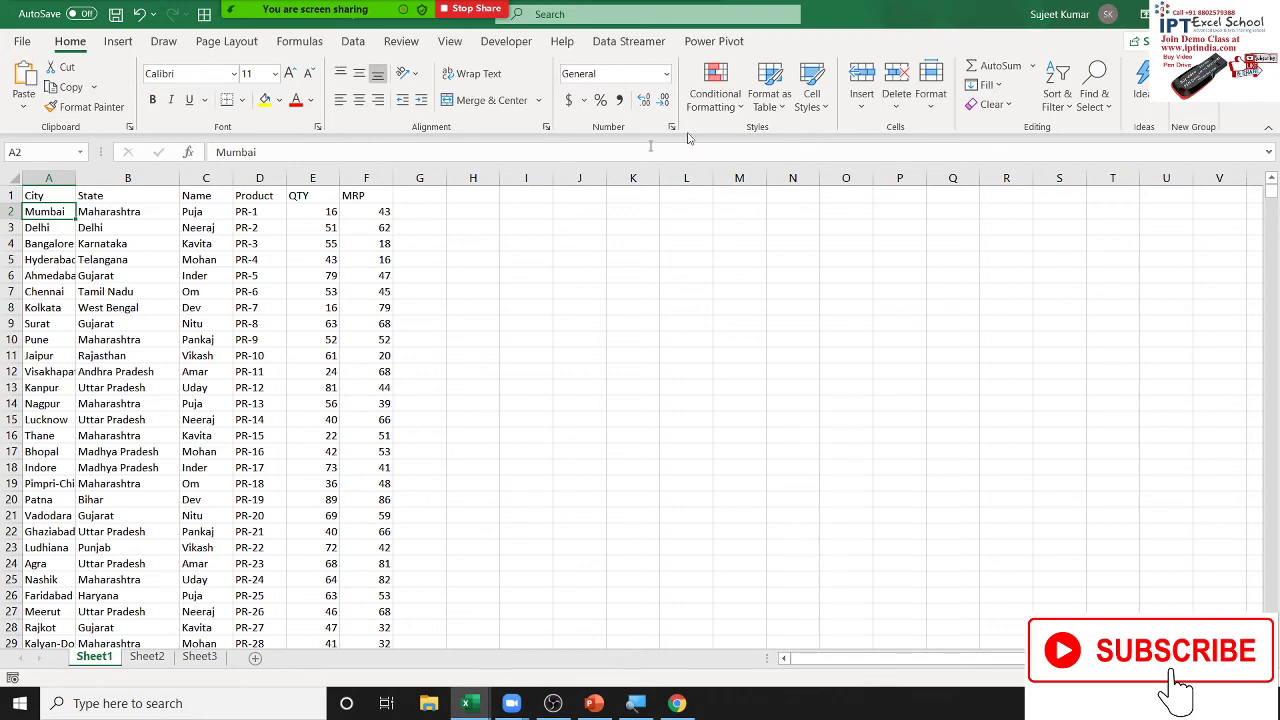
click(731, 104)
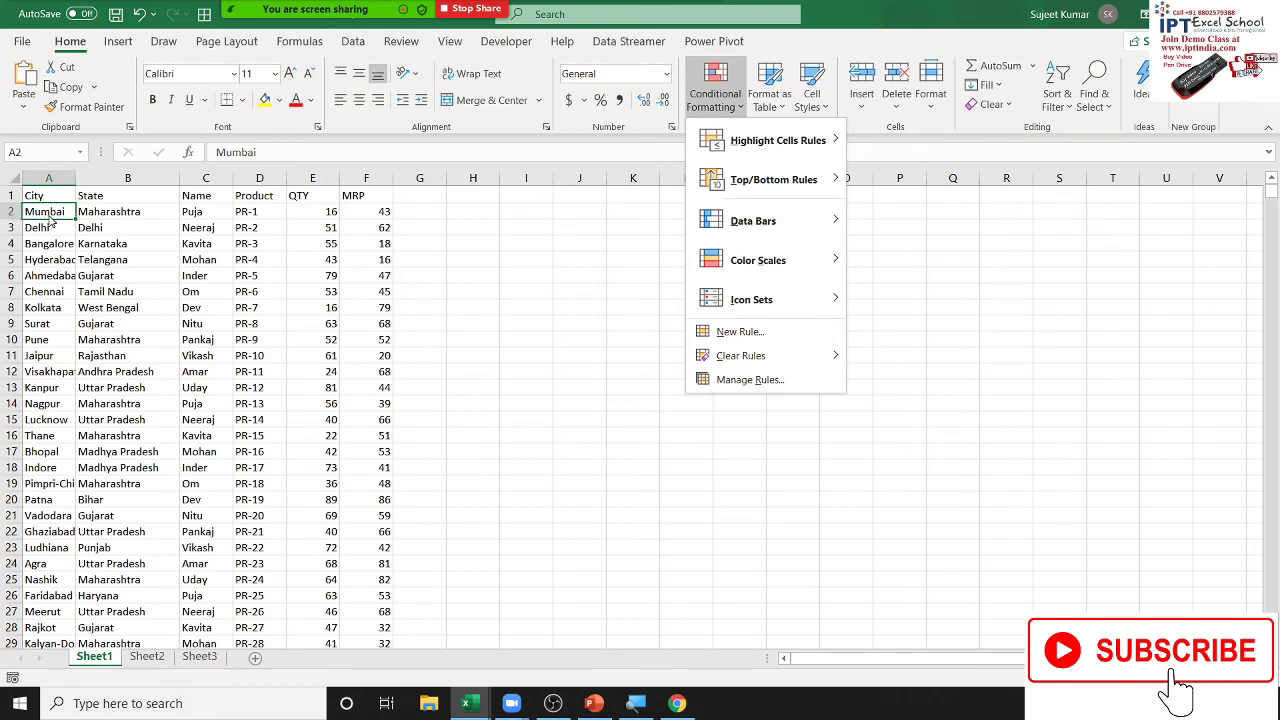
Create a new formula rule =$E2*$F2>1000 testing QTY times MRP.
click(740, 331)
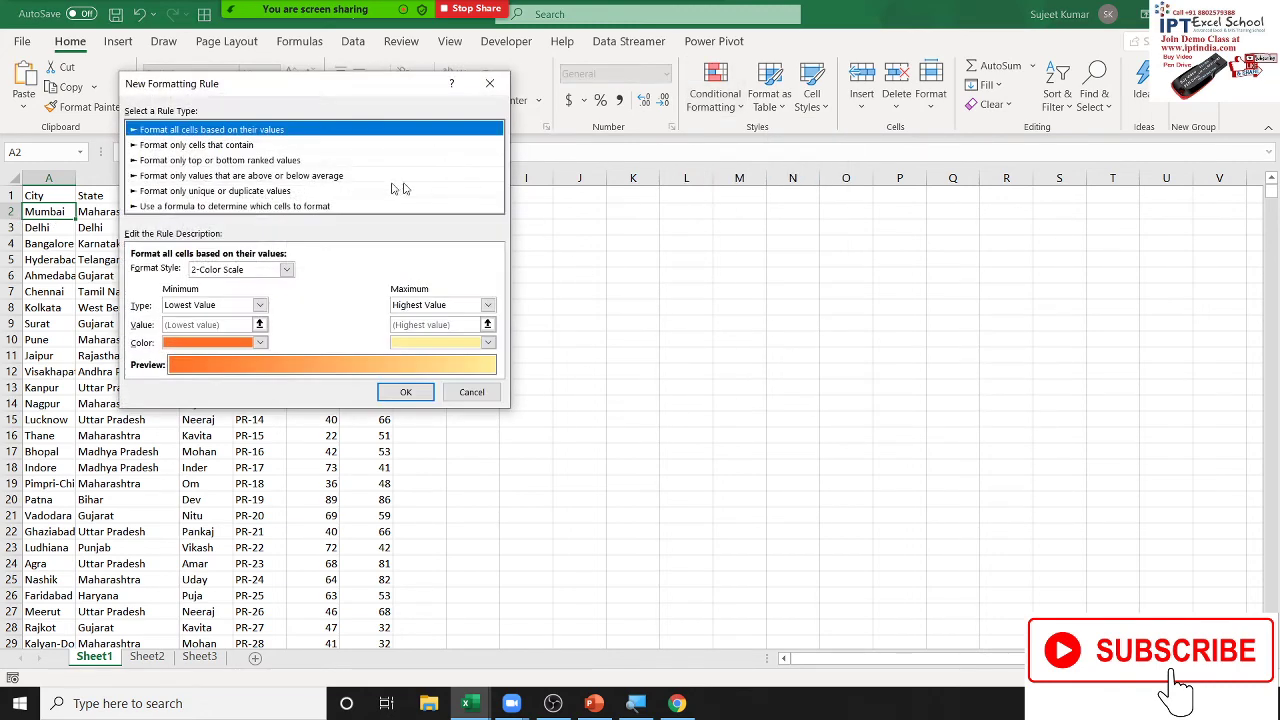
click(260, 206)
drag(265, 93, 524, 109)
click(421, 290)
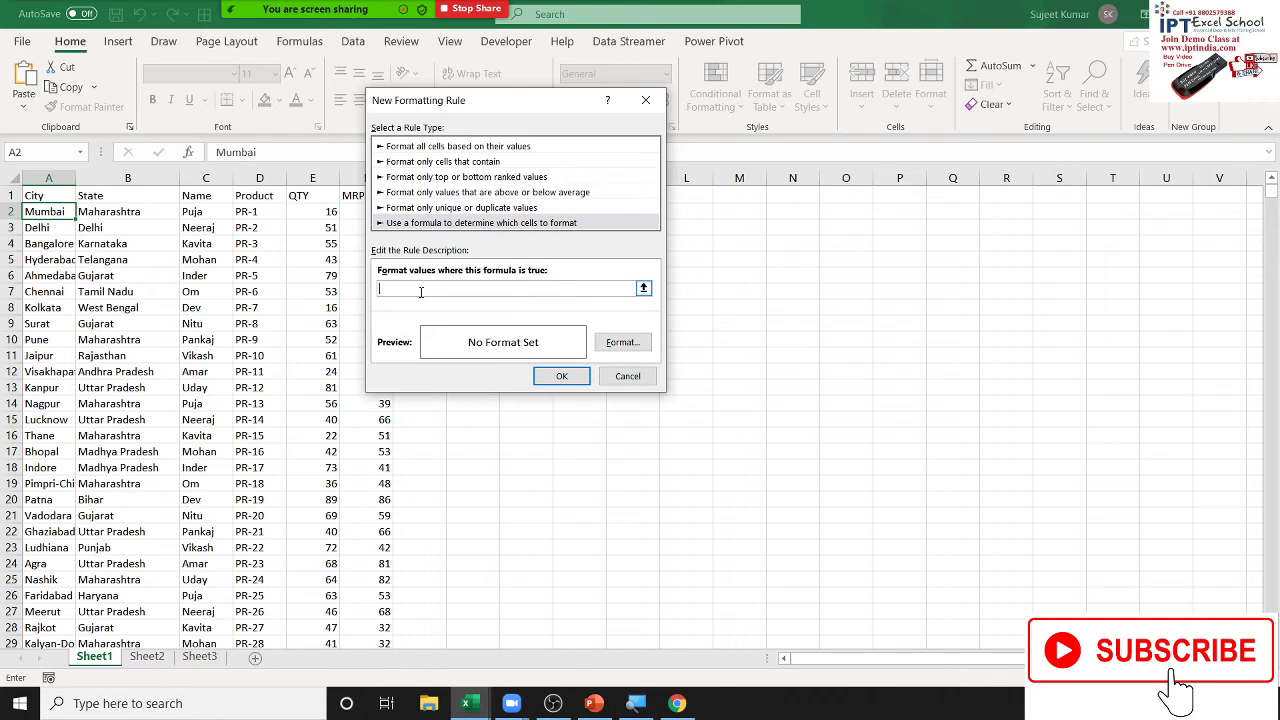
click(297, 208)
text(*)
click(345, 208)
text(>)
click(419, 289)
key(BackSpace)
key(BackSpace)
Give the rule a light green fill and save it.
click(622, 345)
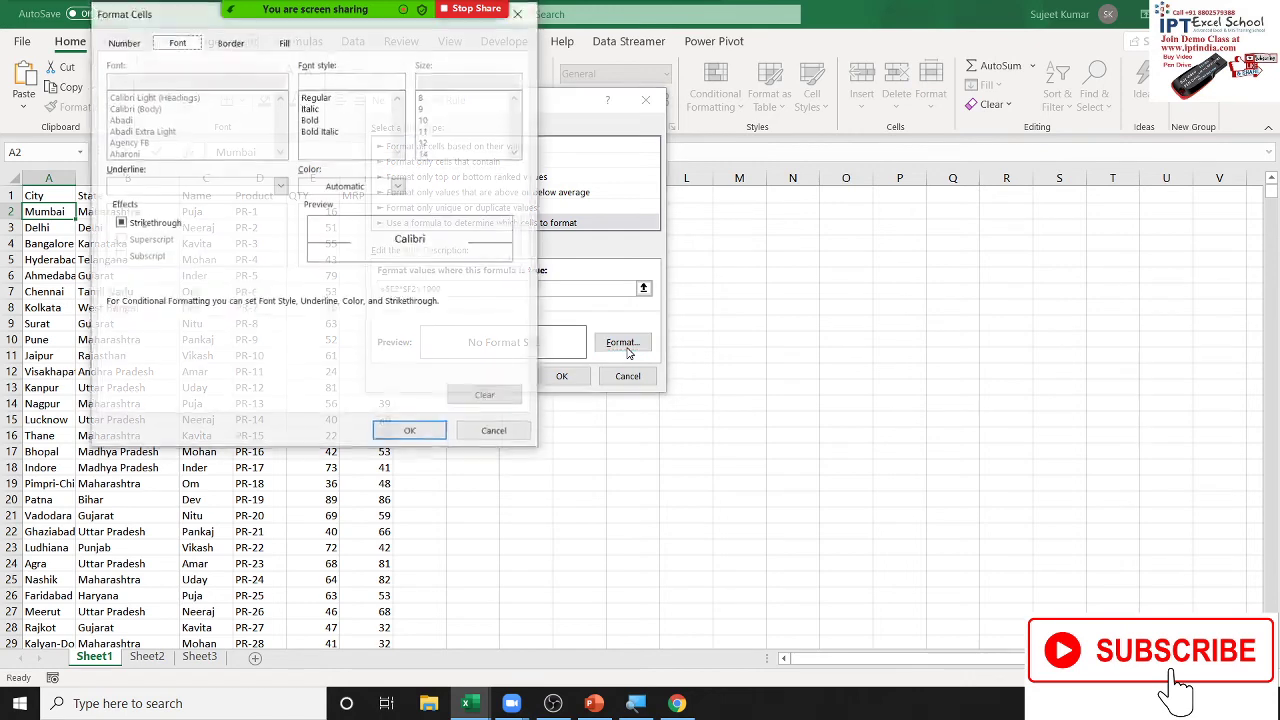
click(285, 44)
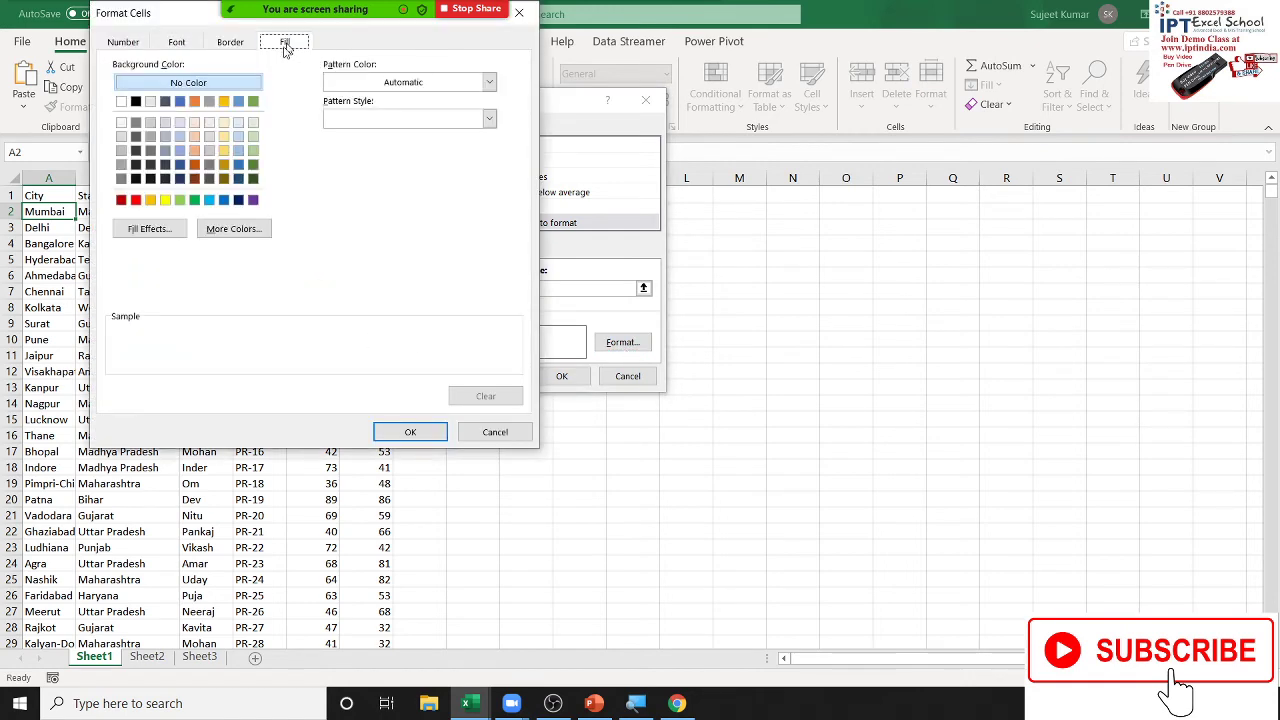
click(182, 203)
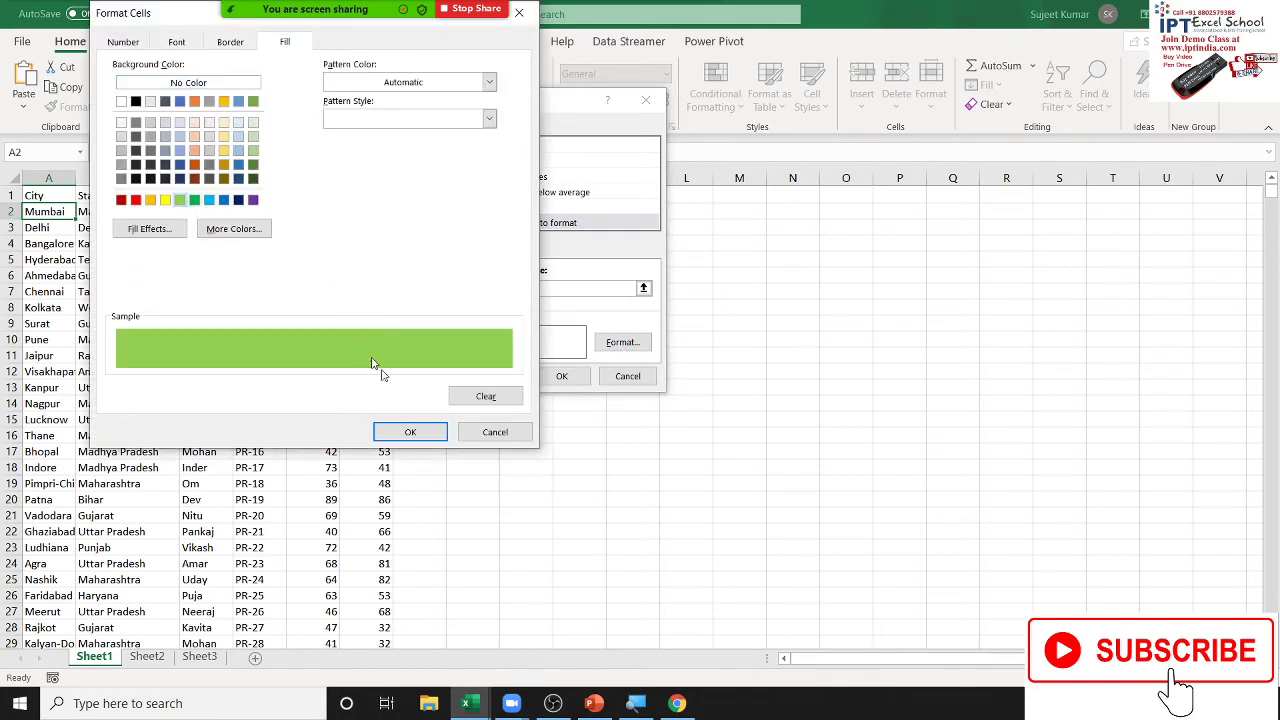
click(410, 431)
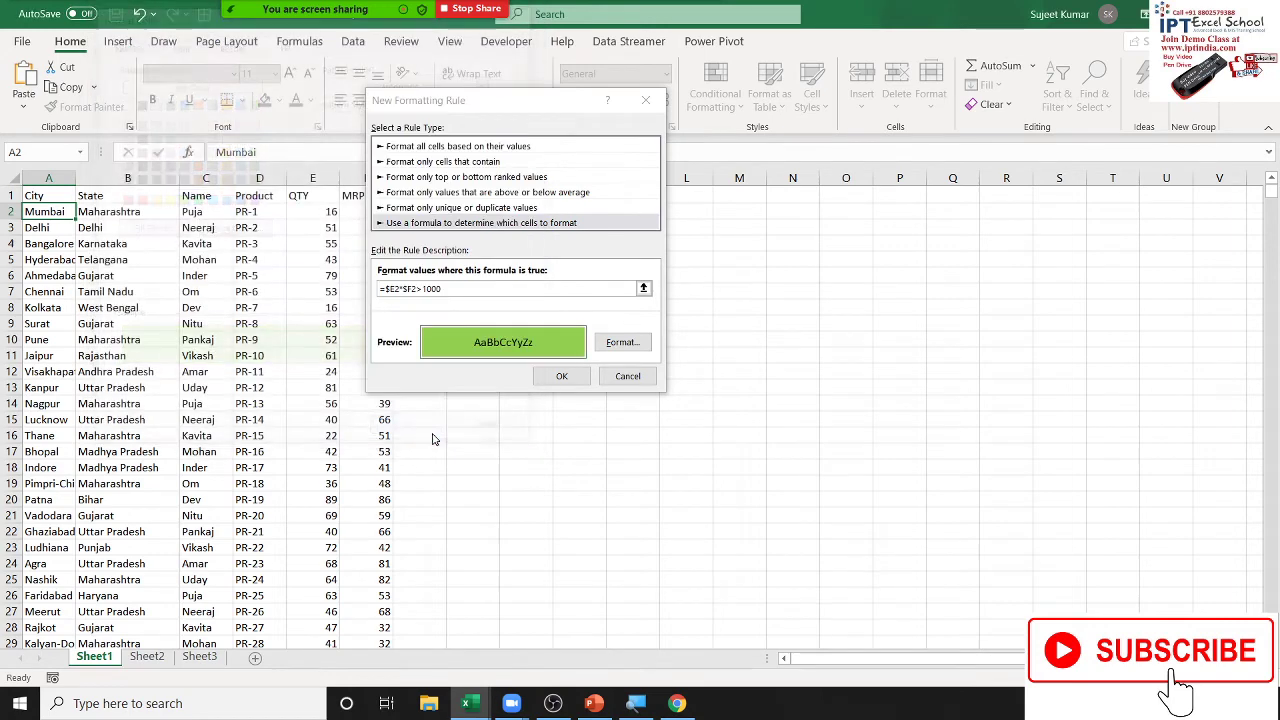
click(561, 376)
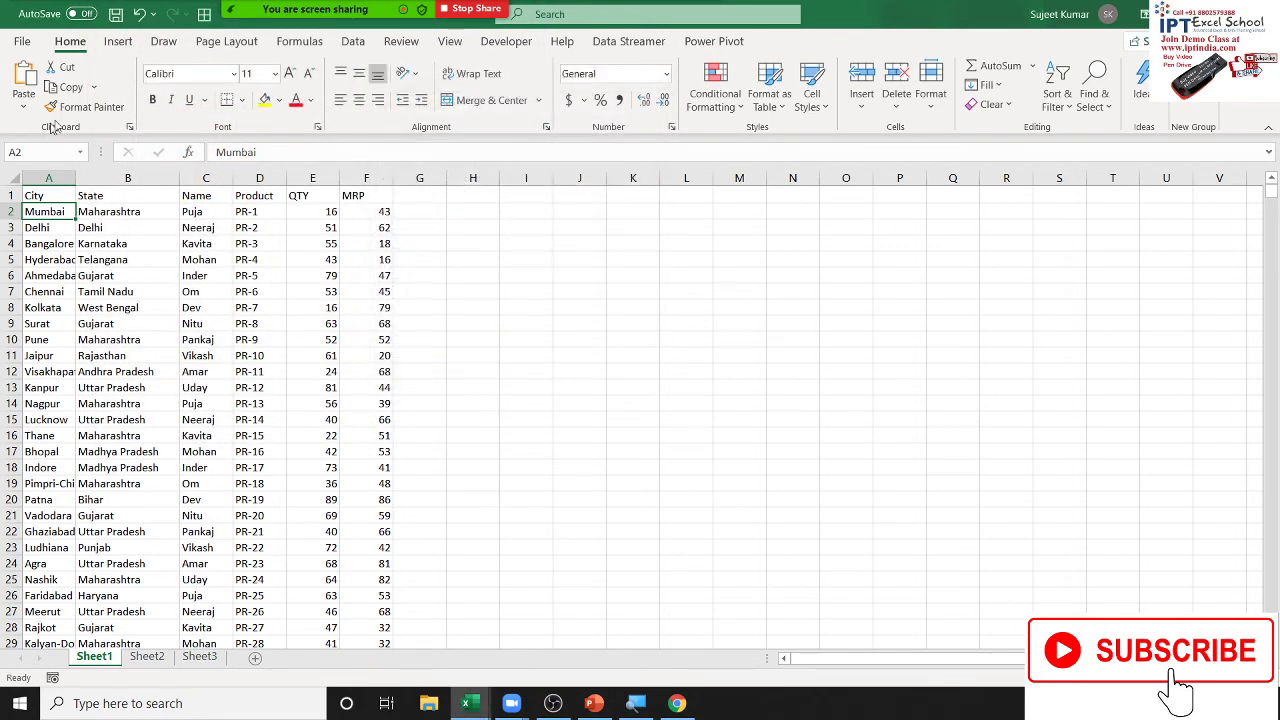
Copy A2's highlighting across A2:F28 with Format Painter and check the green rows' quantities.
click(82, 106)
drag(48, 212, 383, 645)
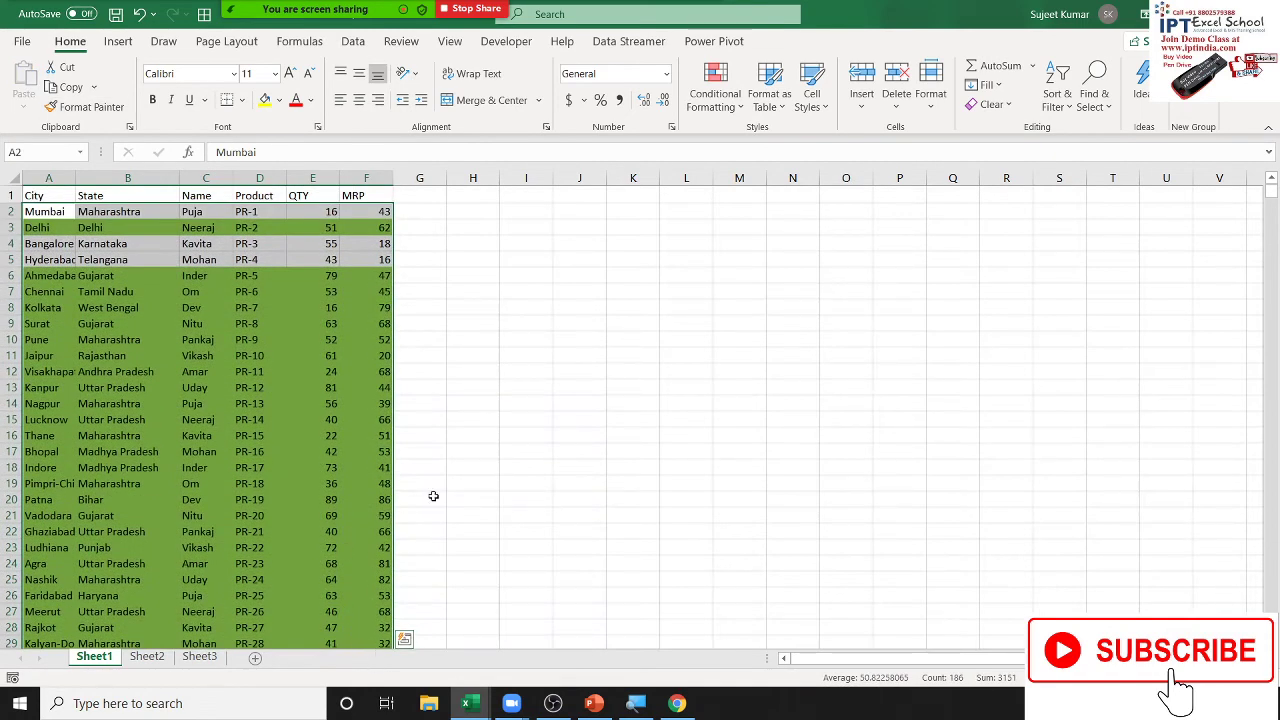
scroll(474, 466, down, 1)
scroll(470, 466, down, 3)
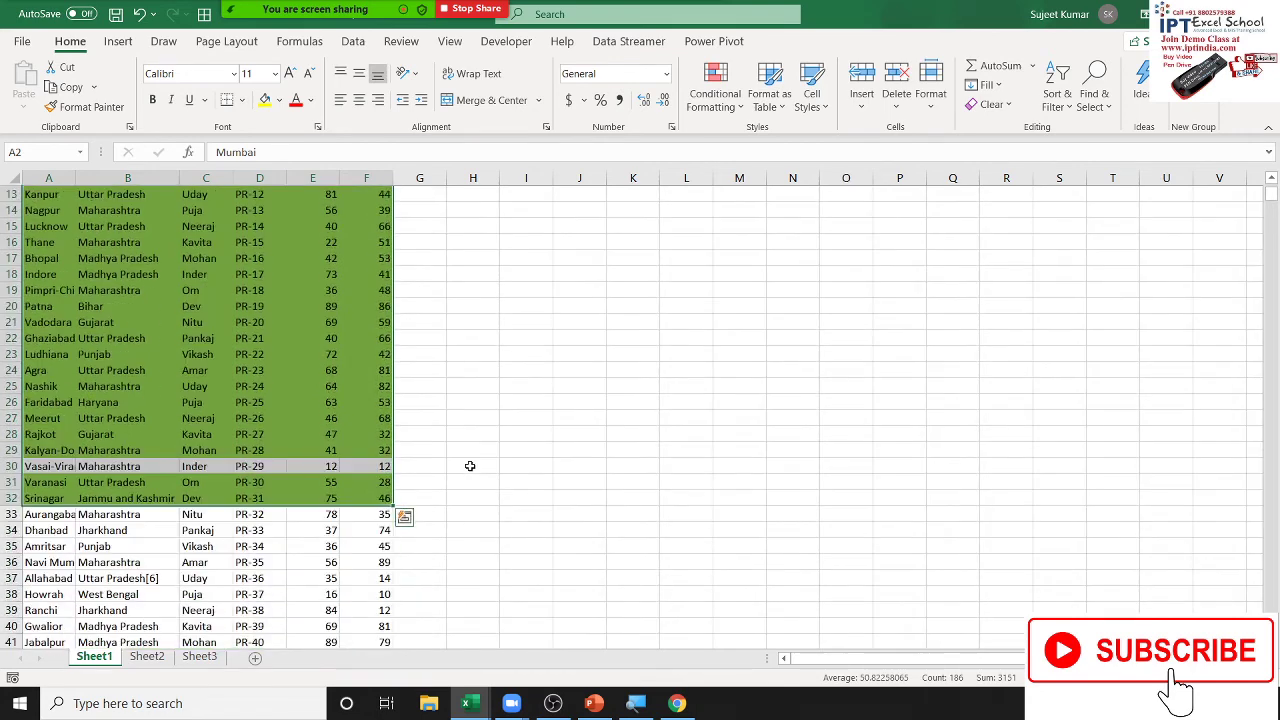
scroll(470, 466, up, 4)
click(326, 292)
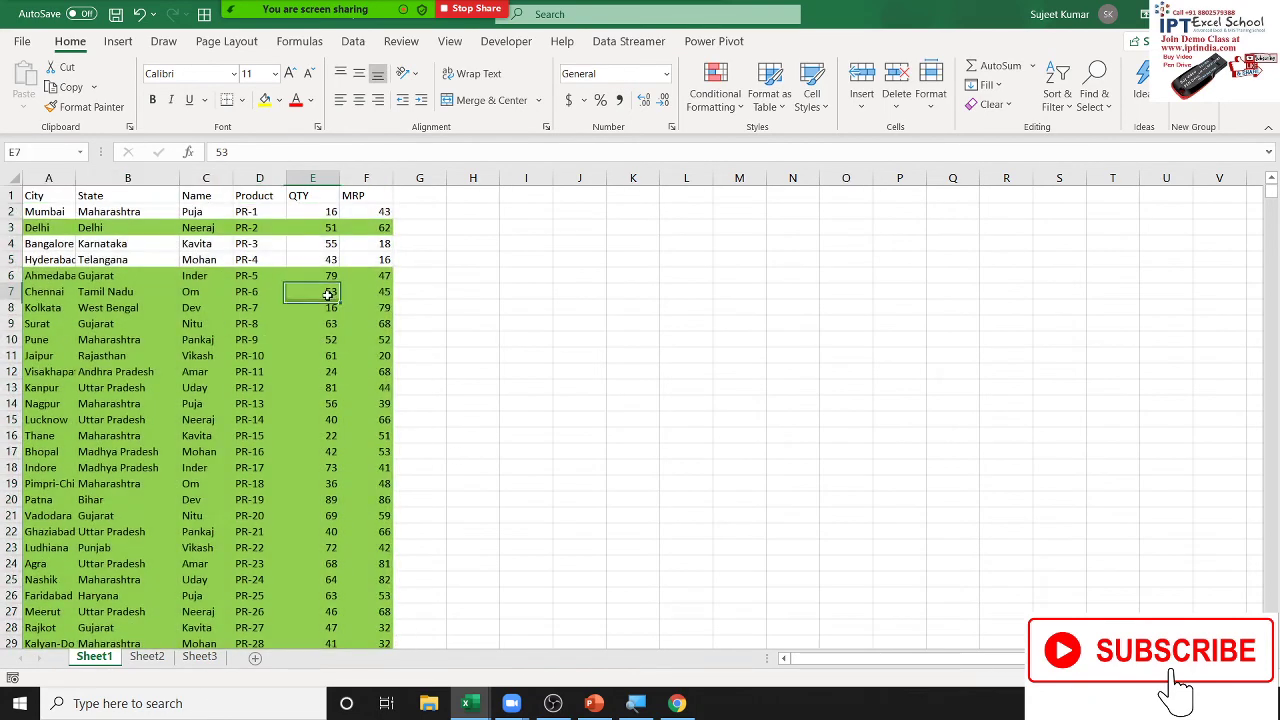
click(333, 368)
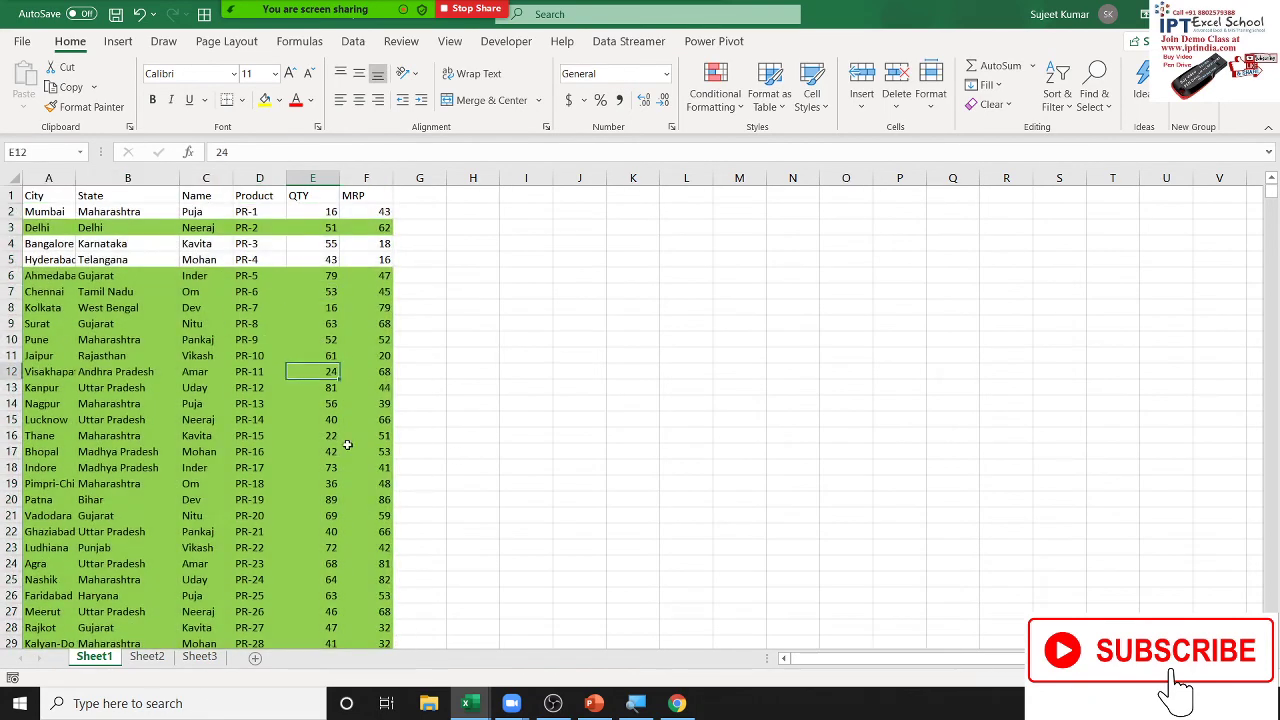
Look over Sheet2 and Sheet3, then insert a new blank Sheet4.
click(147, 658)
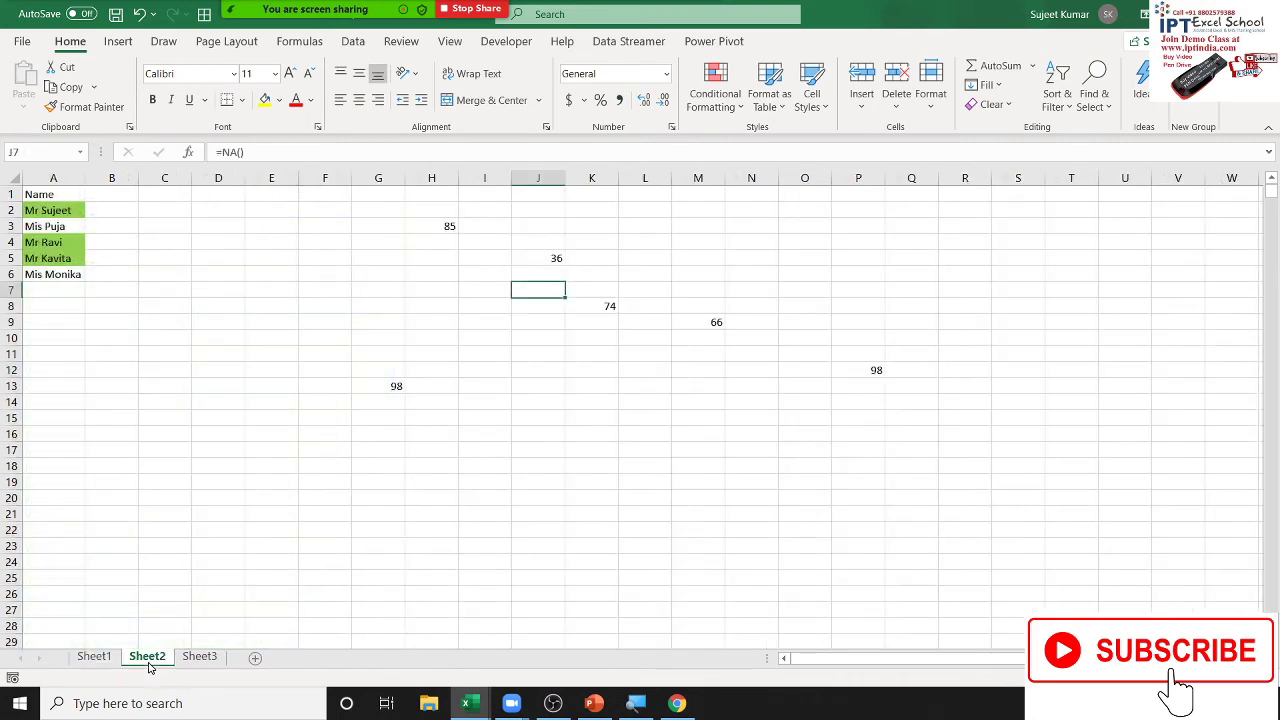
click(183, 659)
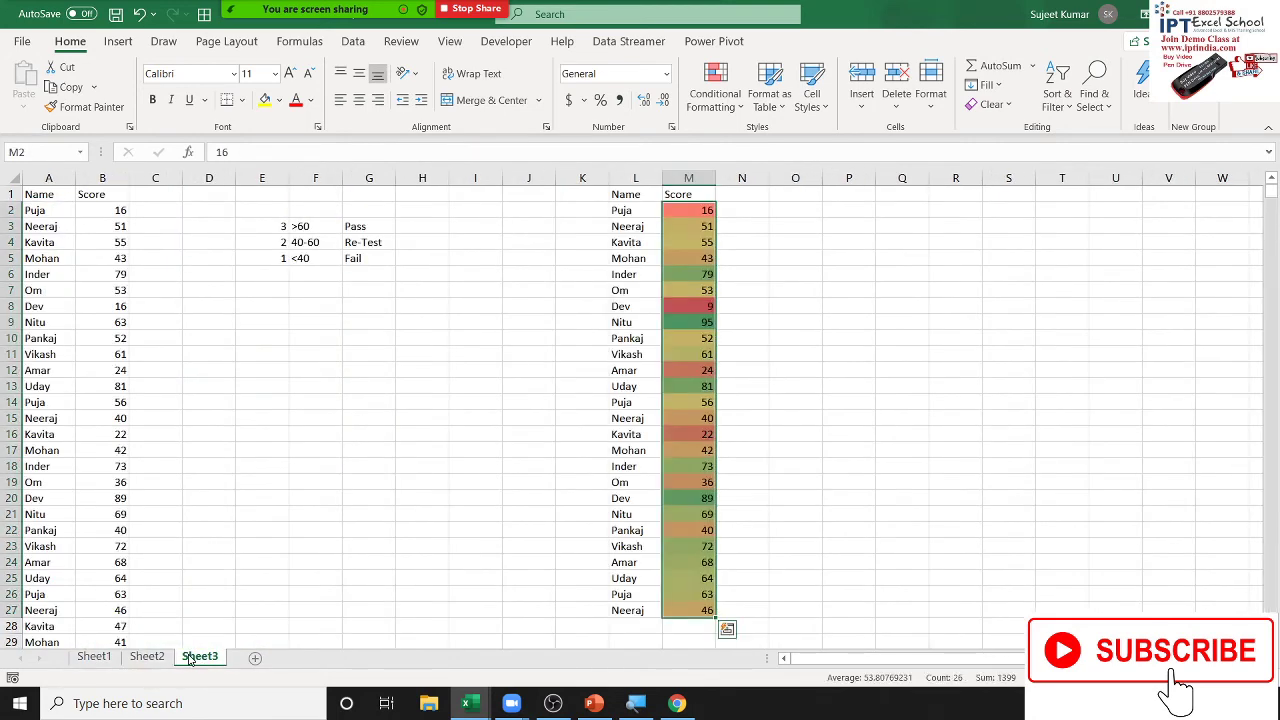
click(255, 660)
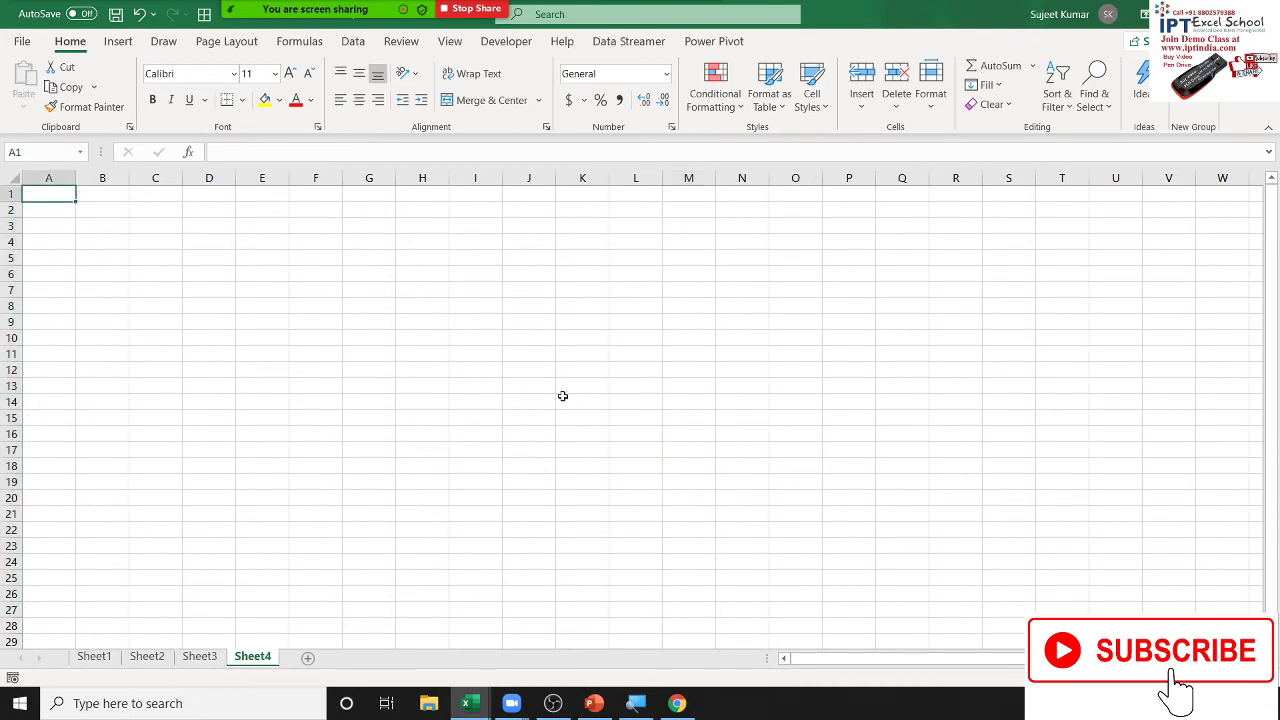
click(420, 270)
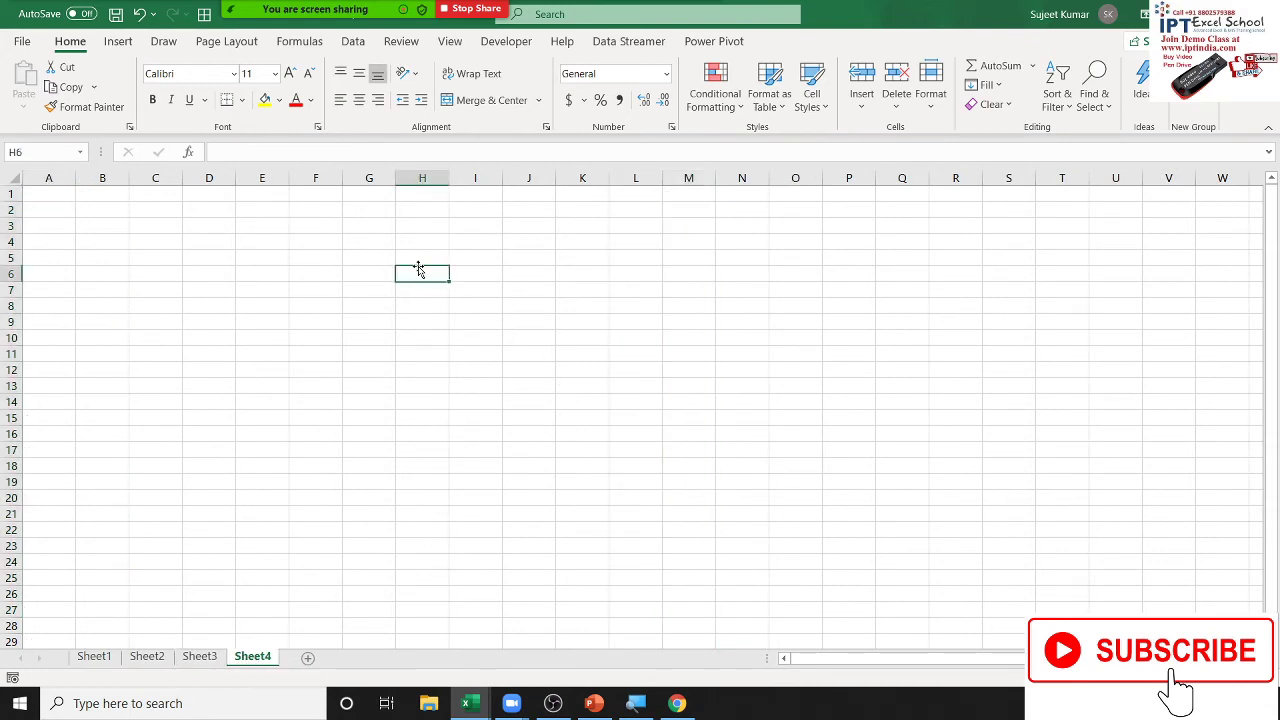
In PowerPoint, resize the black frame from a corner so its ellipse becomes a circle, then return to Excel.
click(594, 703)
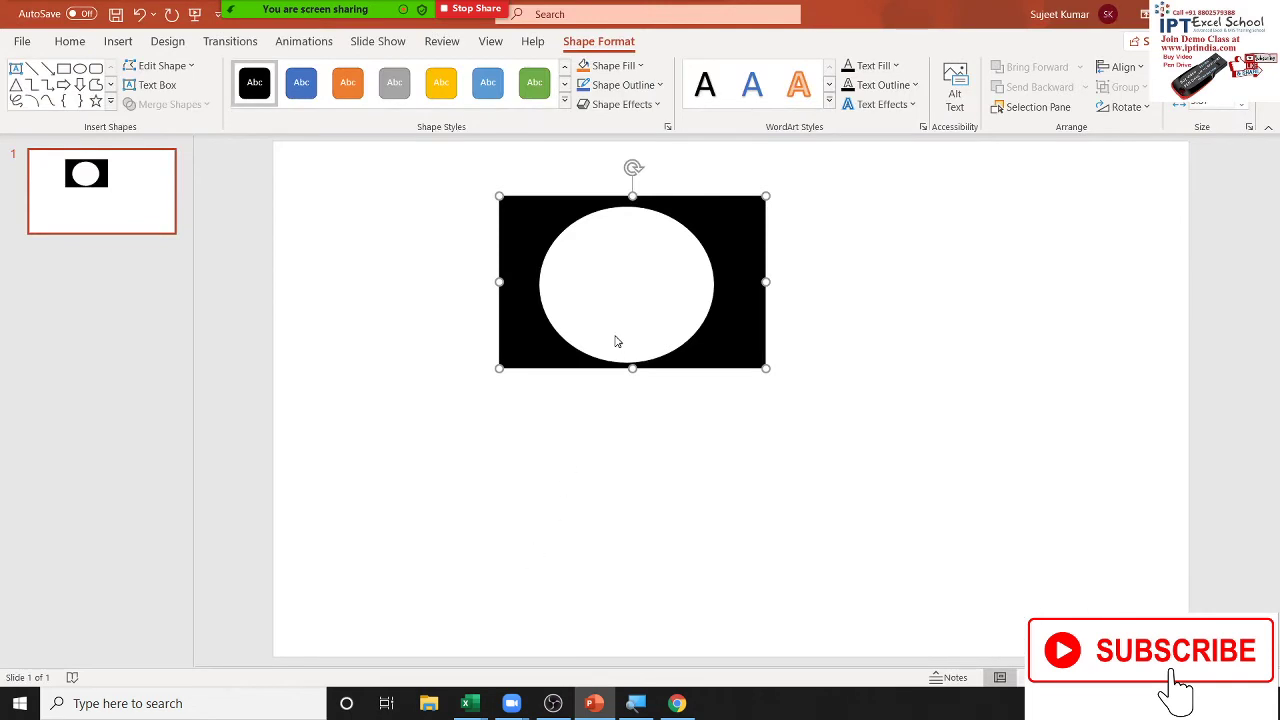
click(576, 460)
click(703, 343)
drag(767, 371, 731, 356)
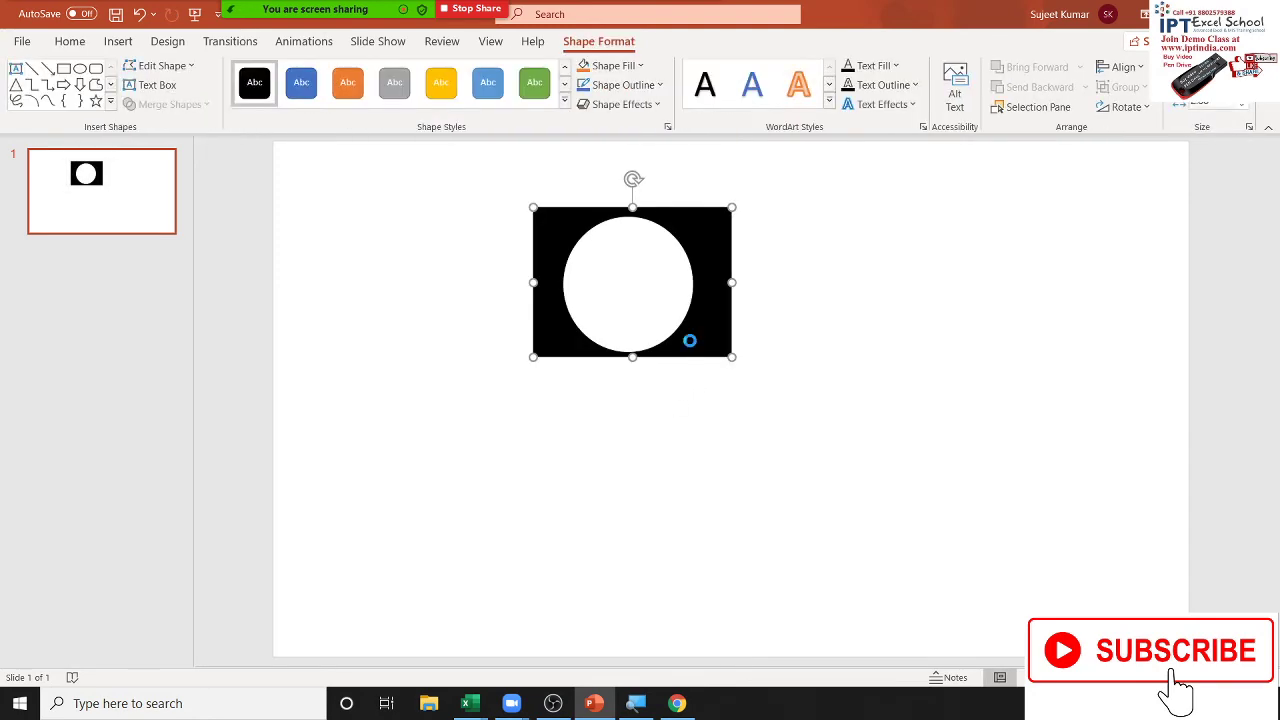
key(alt+Tab)
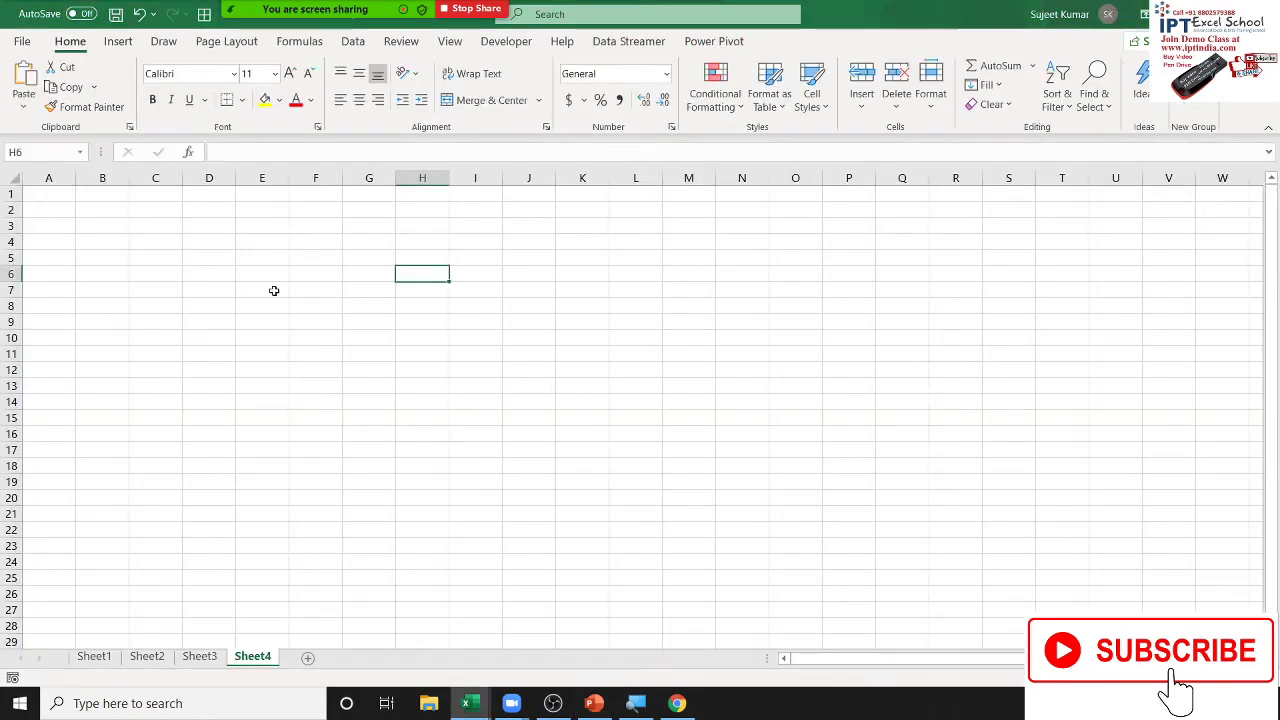
Paste the black frame with white circle into Sheet4.
key(ctrl+v)
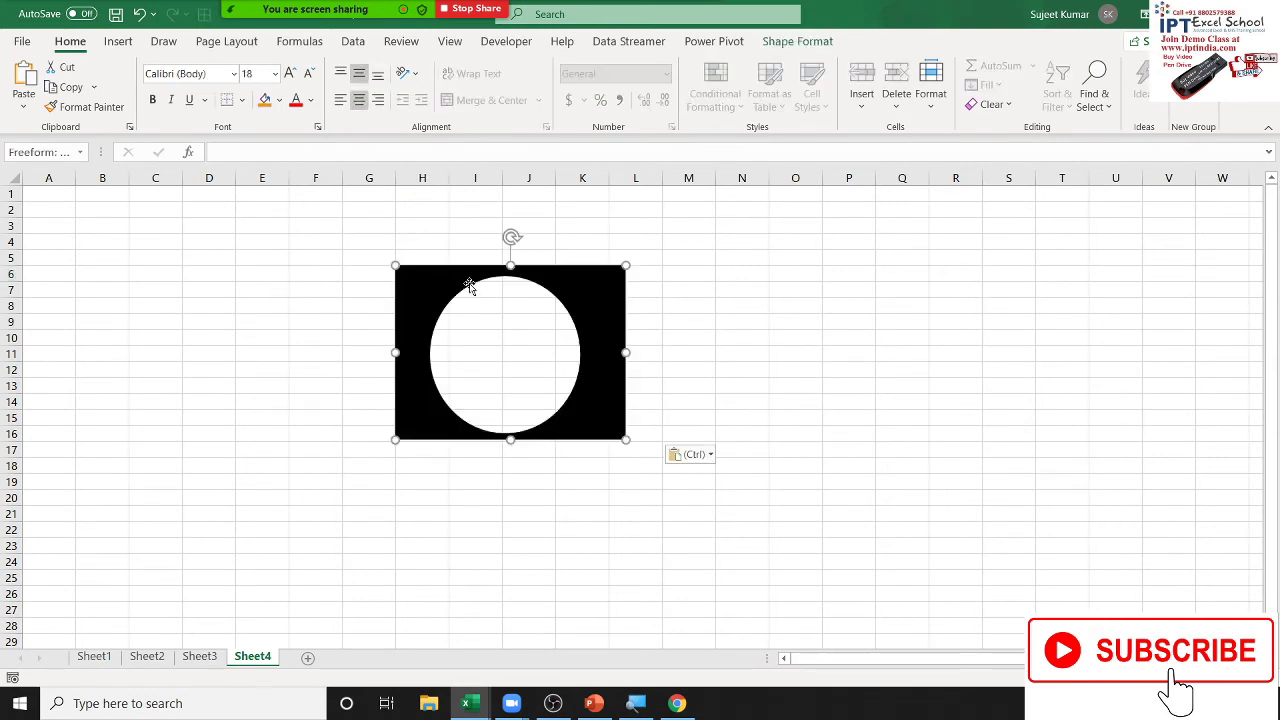
drag(466, 291, 490, 376)
click(222, 252)
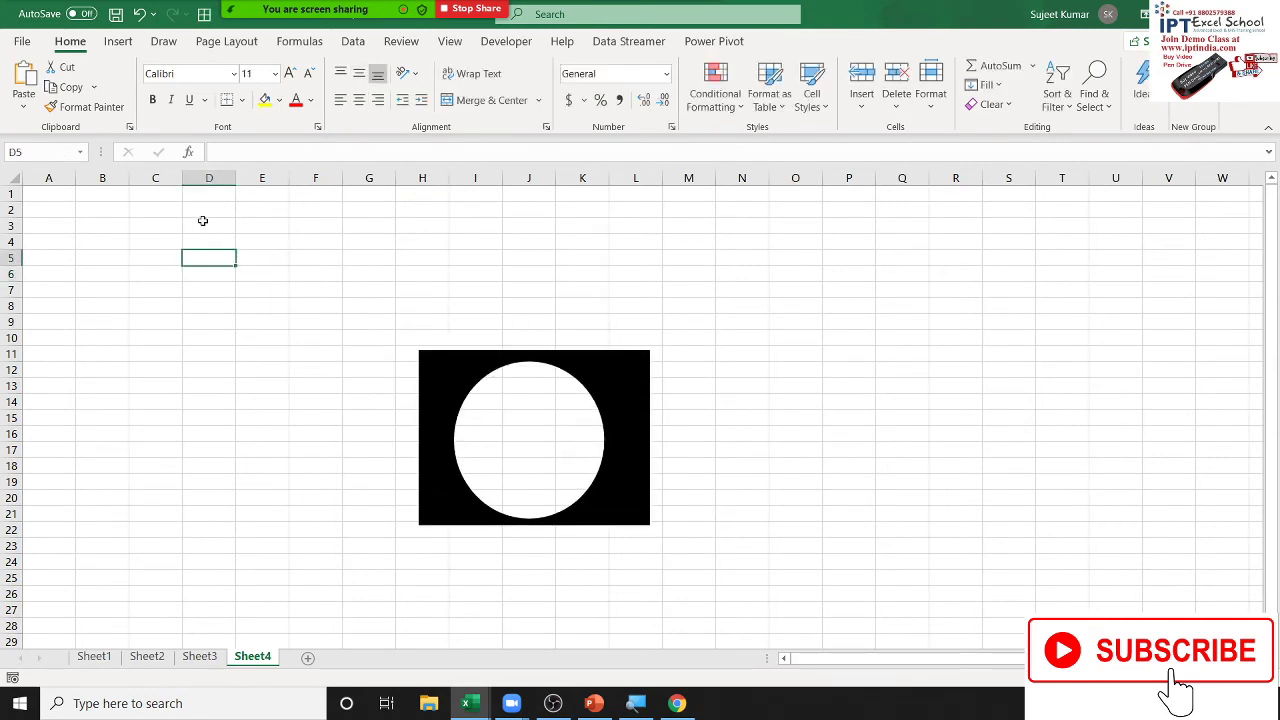
click(644, 508)
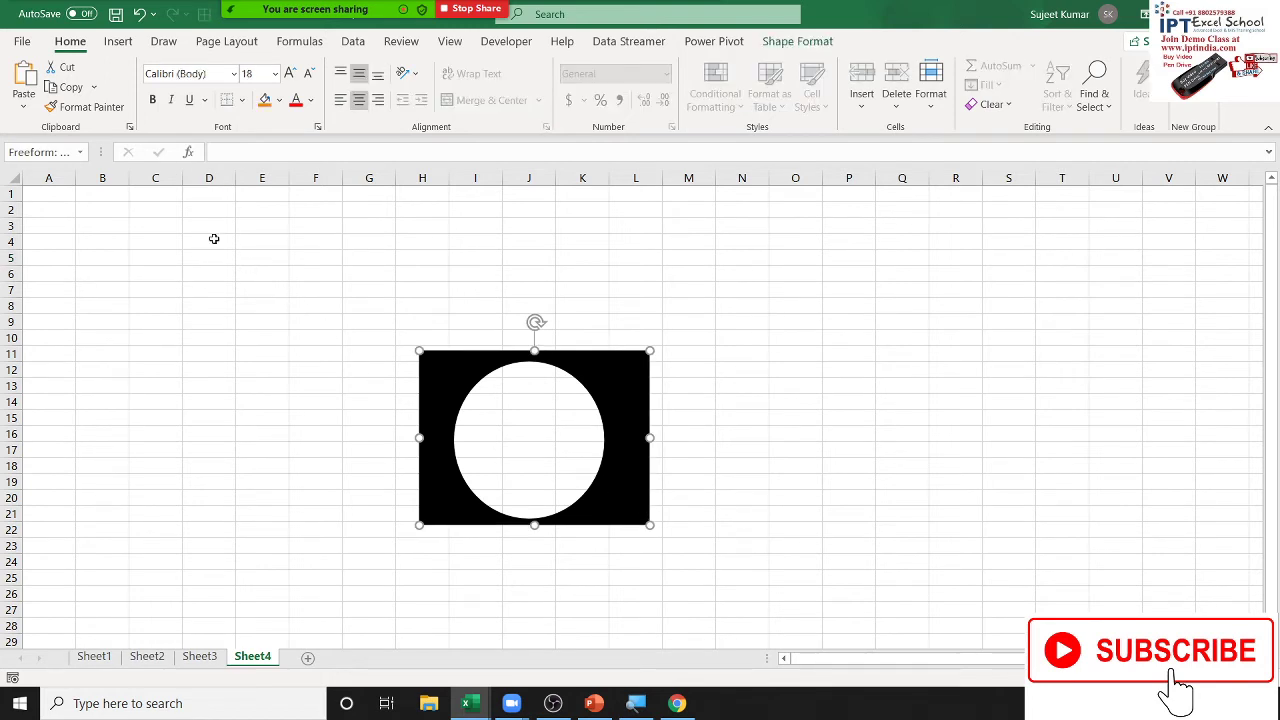
Merge and center cells D4:E8.
drag(213, 234, 269, 304)
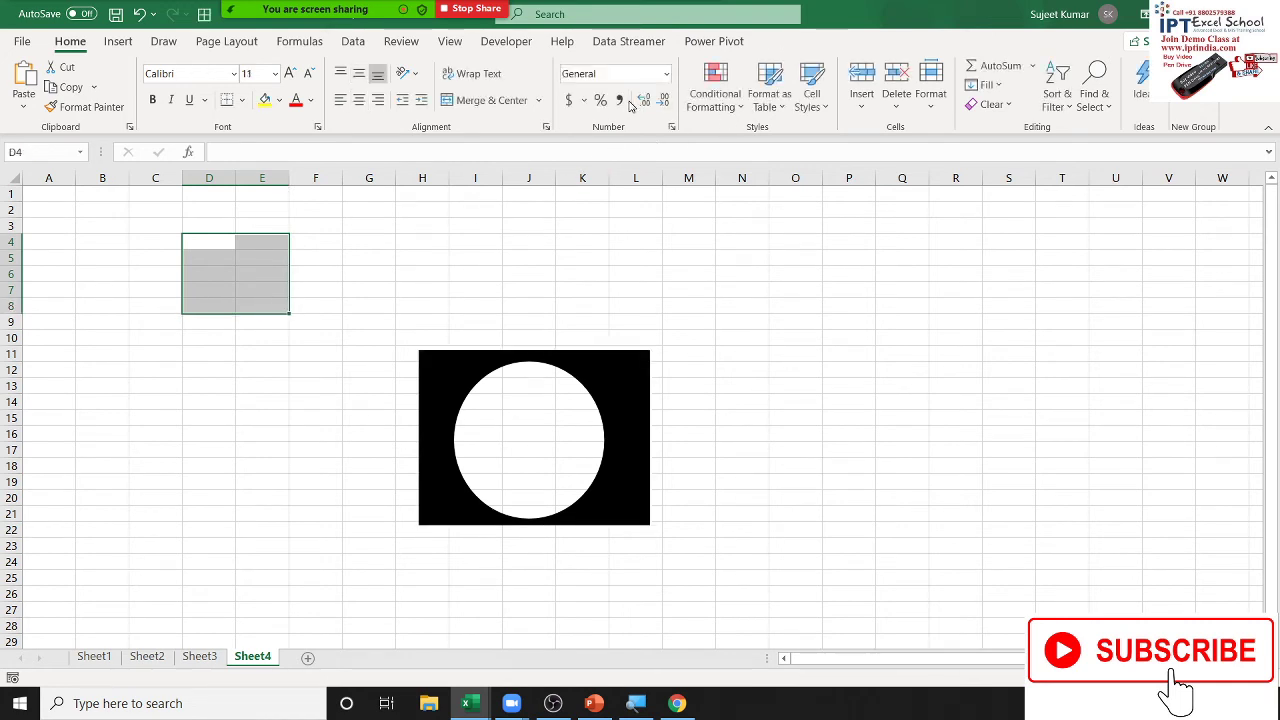
click(468, 101)
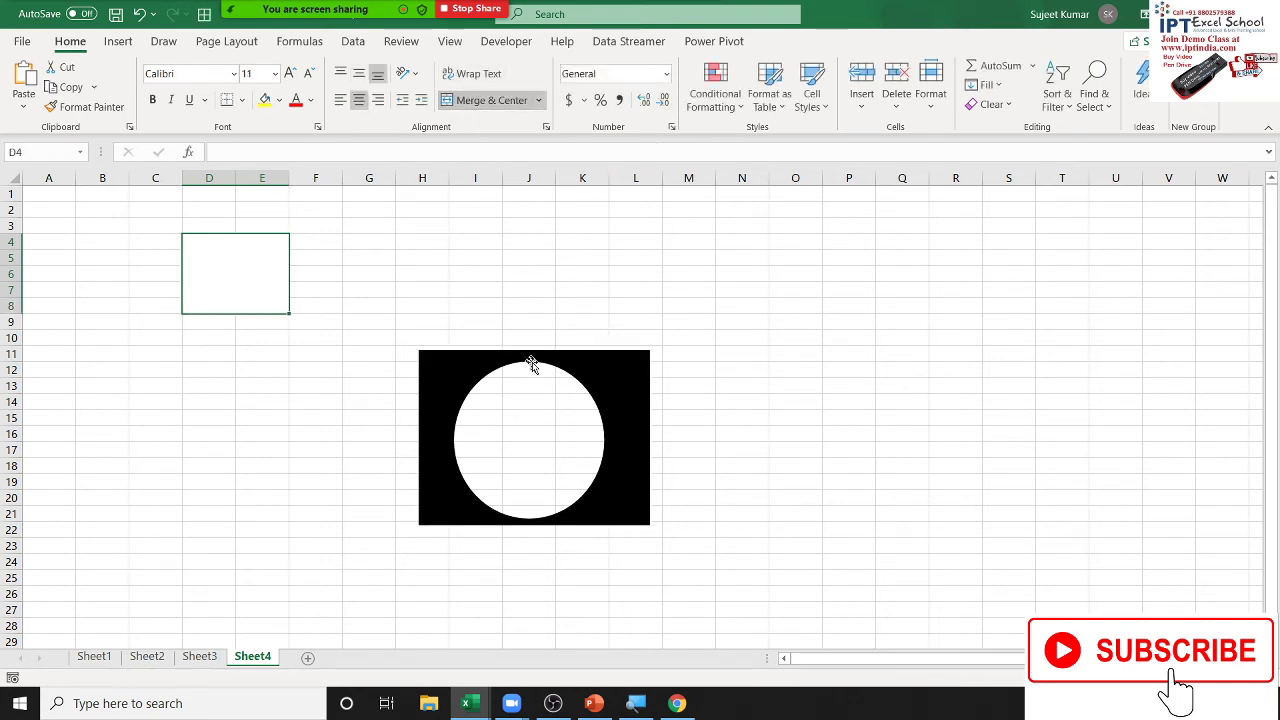
click(792, 450)
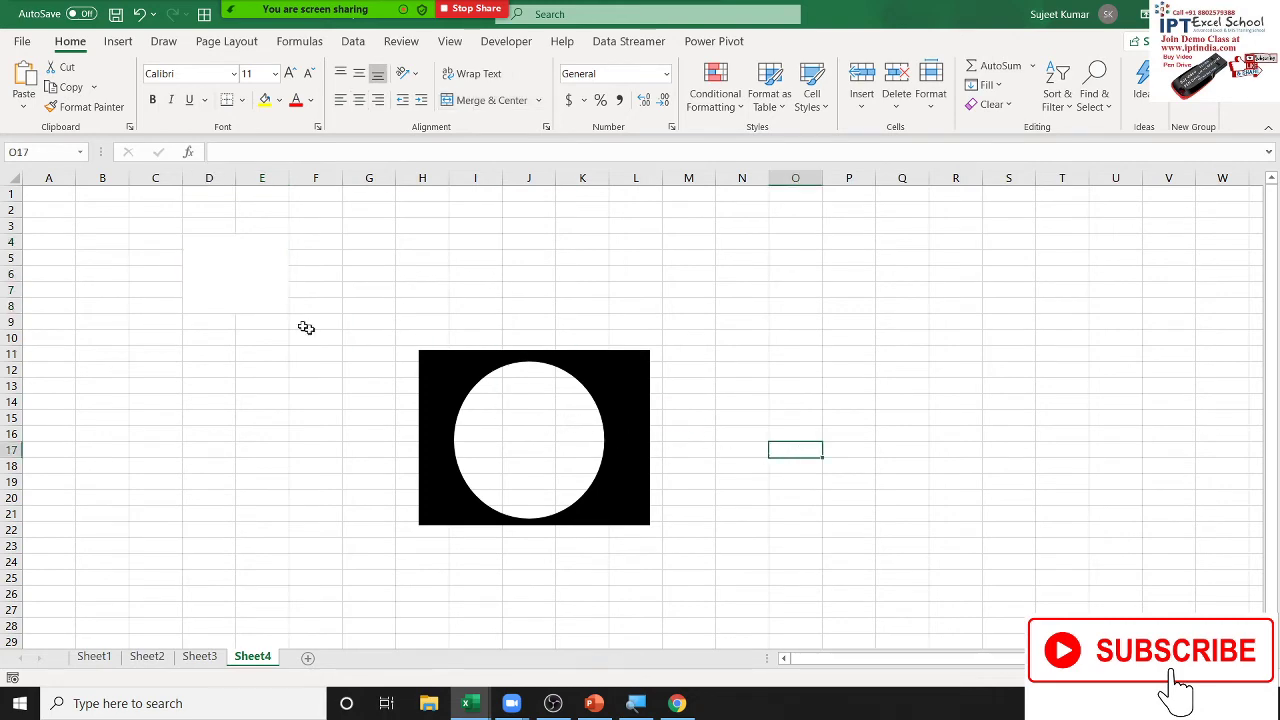
Drag the frame toward the lower left of the sheet.
click(257, 280)
drag(603, 382, 297, 432)
click(260, 272)
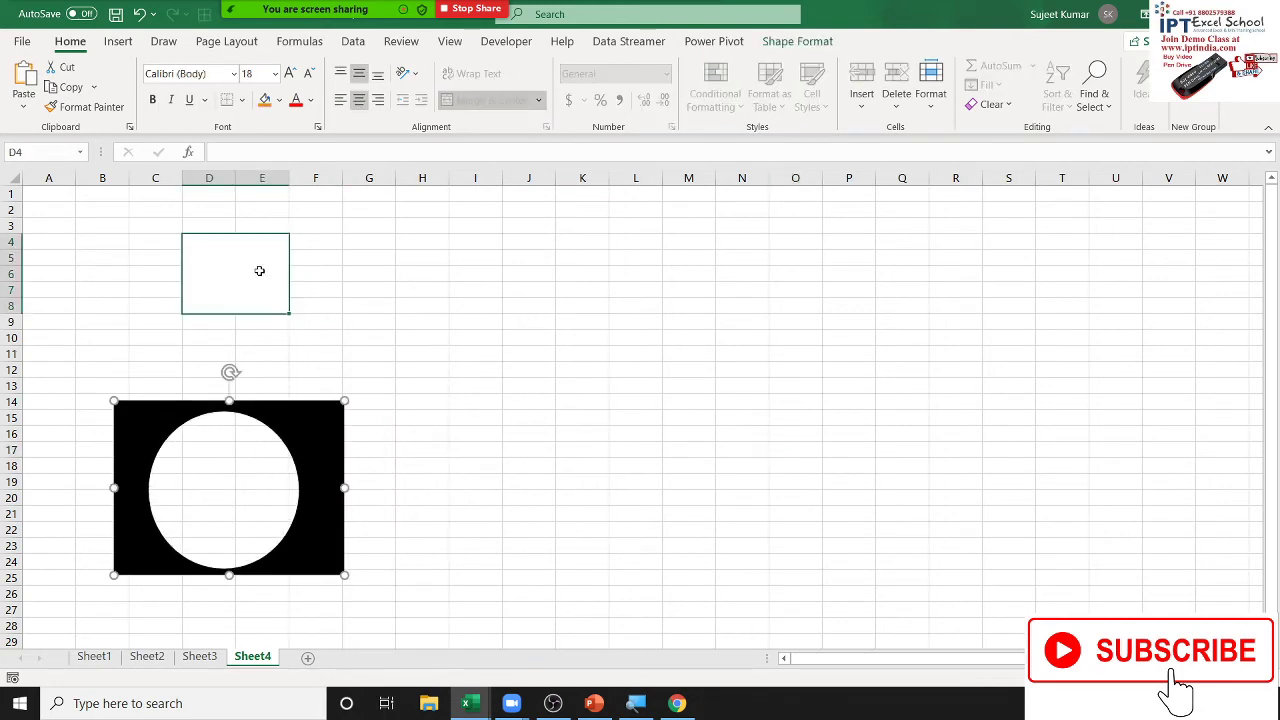
click(639, 239)
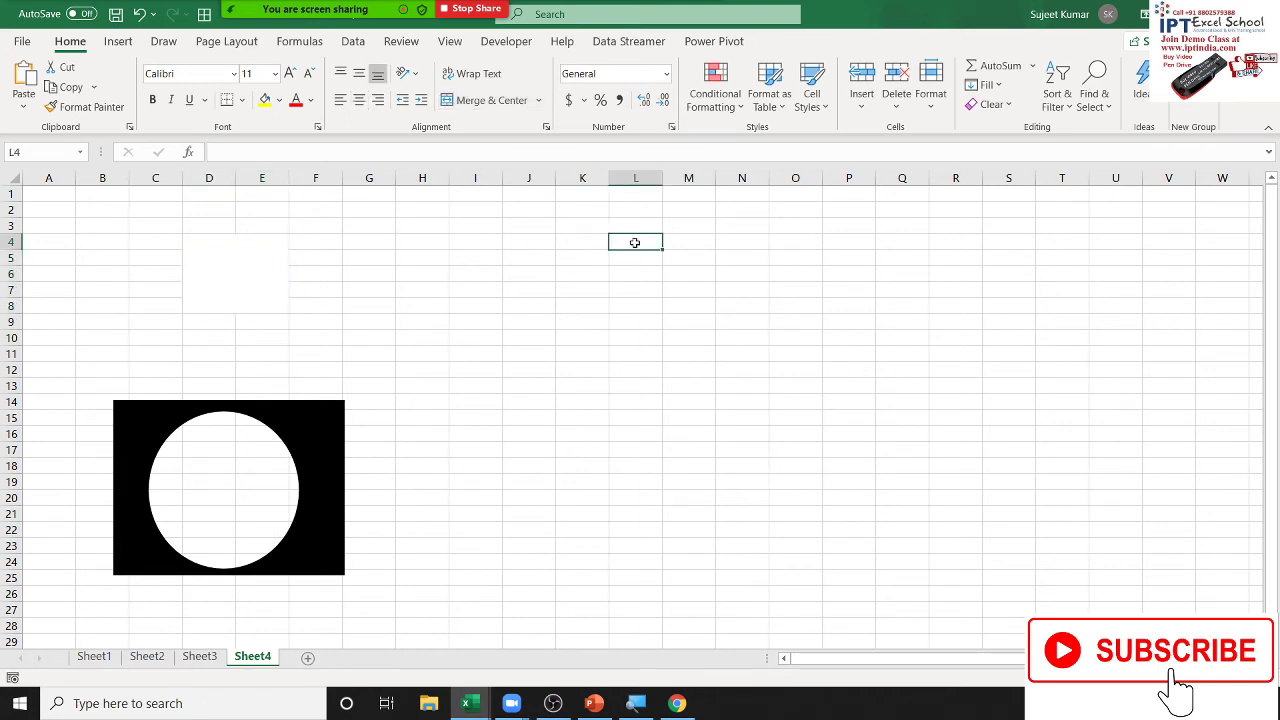
Enter Processing, Completed and Pending in L4:L6 and autofit column L.
text(Process)
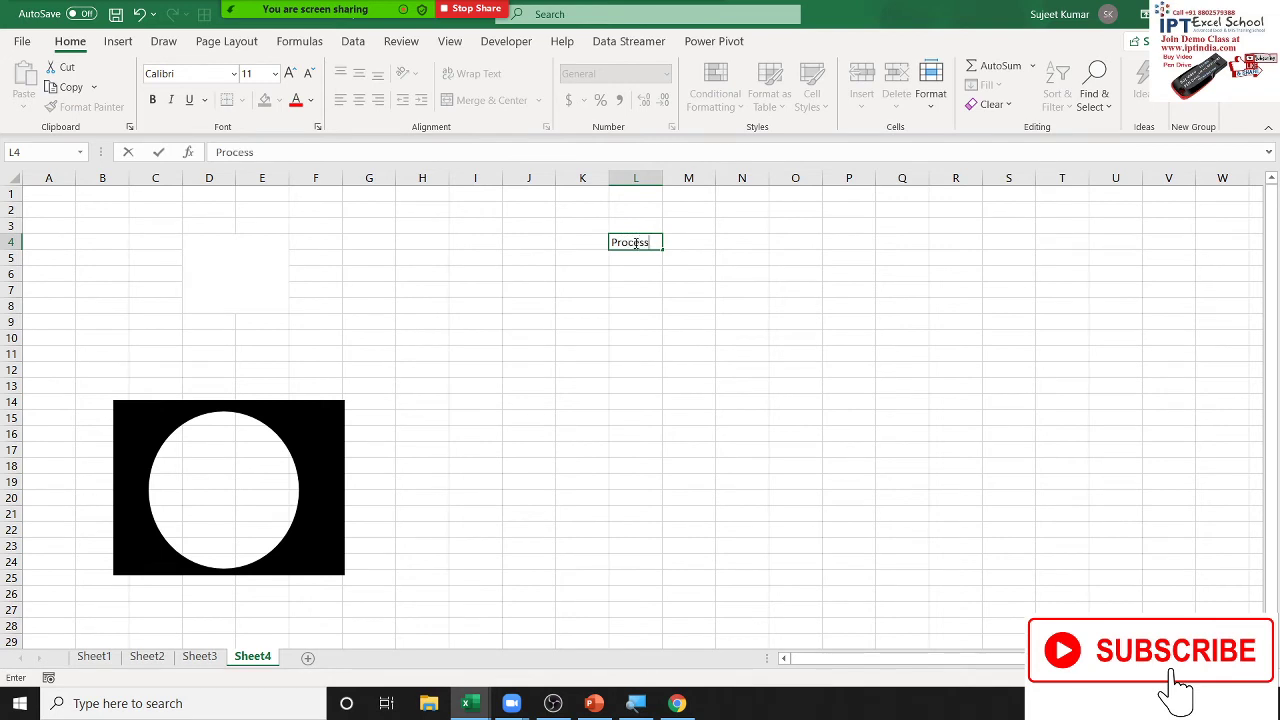
text(ing)
key(Return)
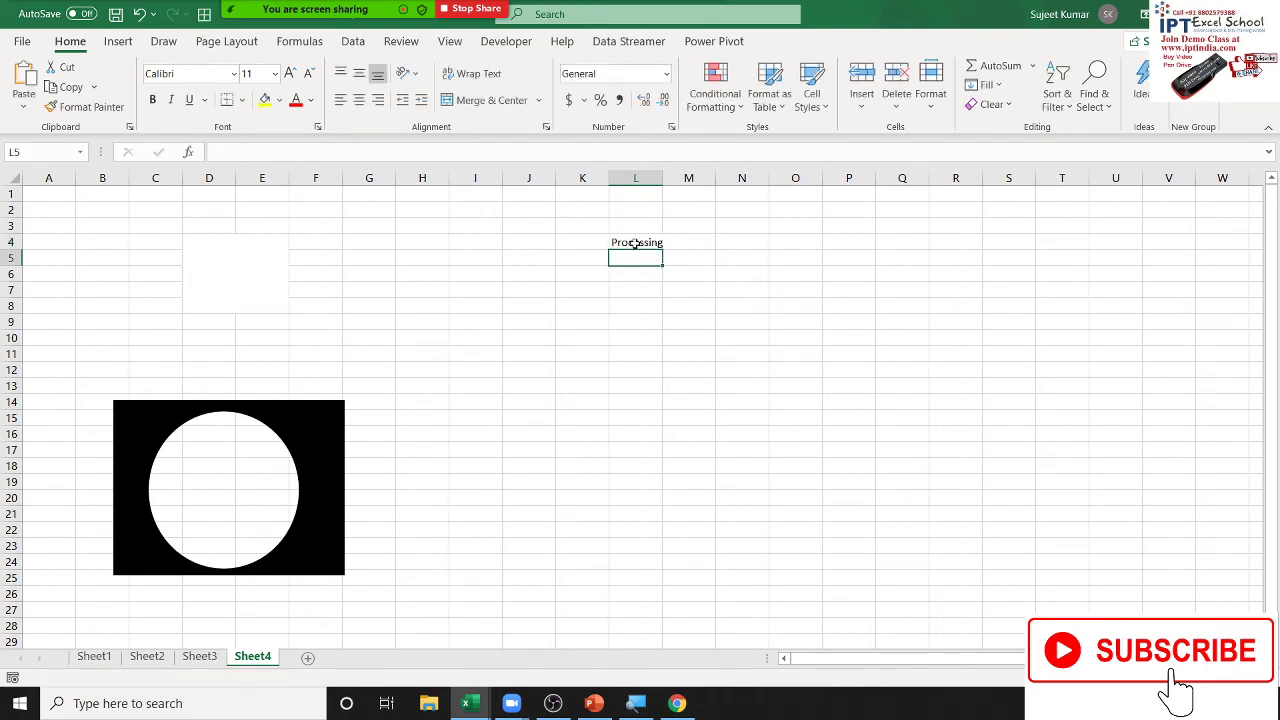
text(Complet)
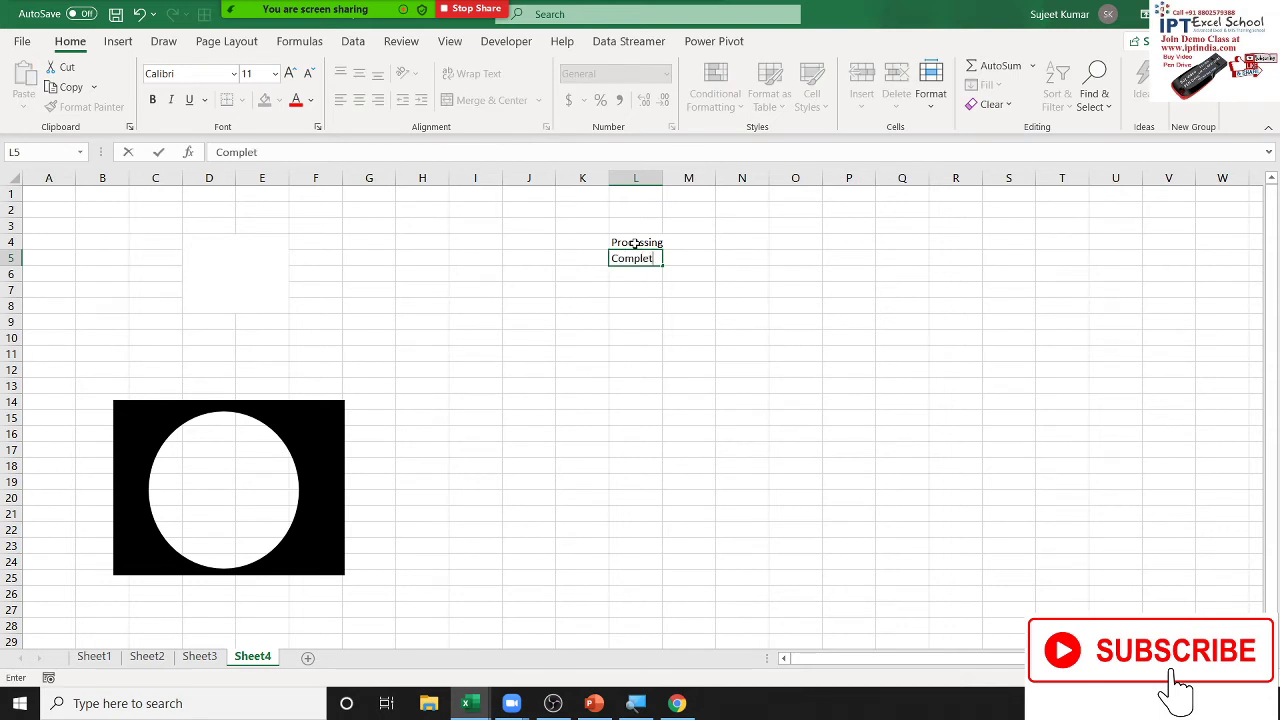
text(ed)
key(Return)
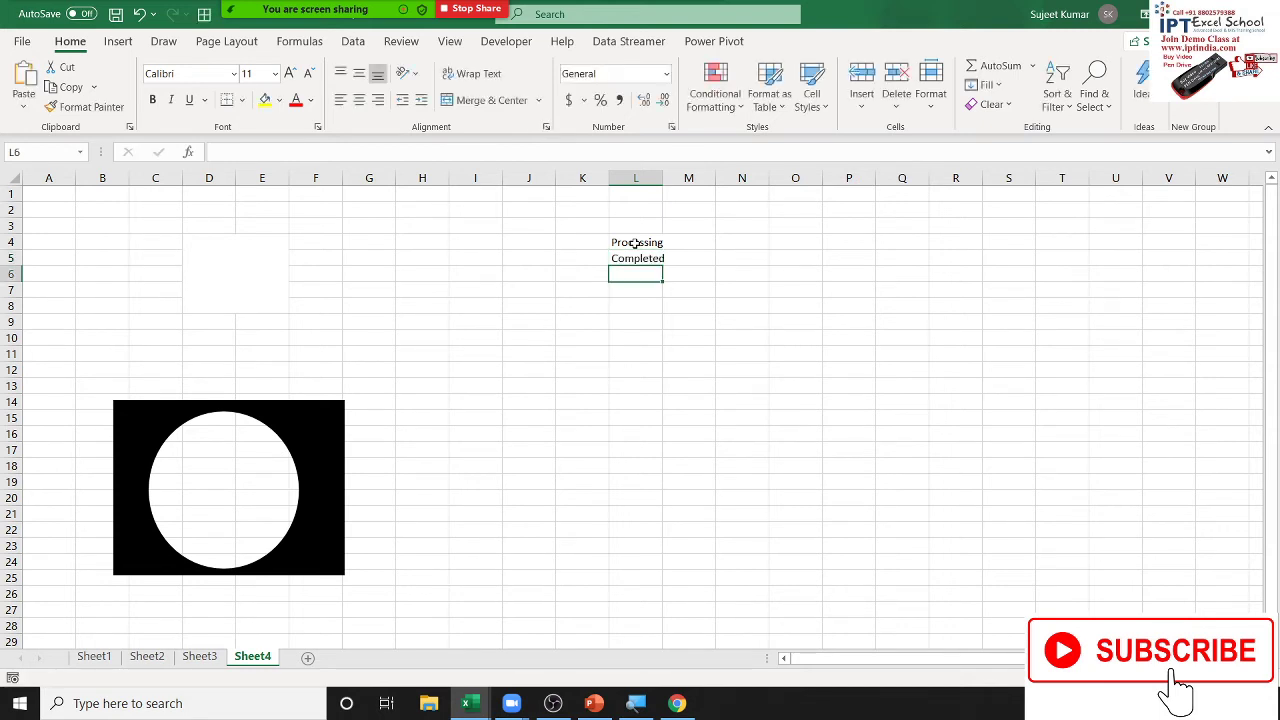
text(Pending)
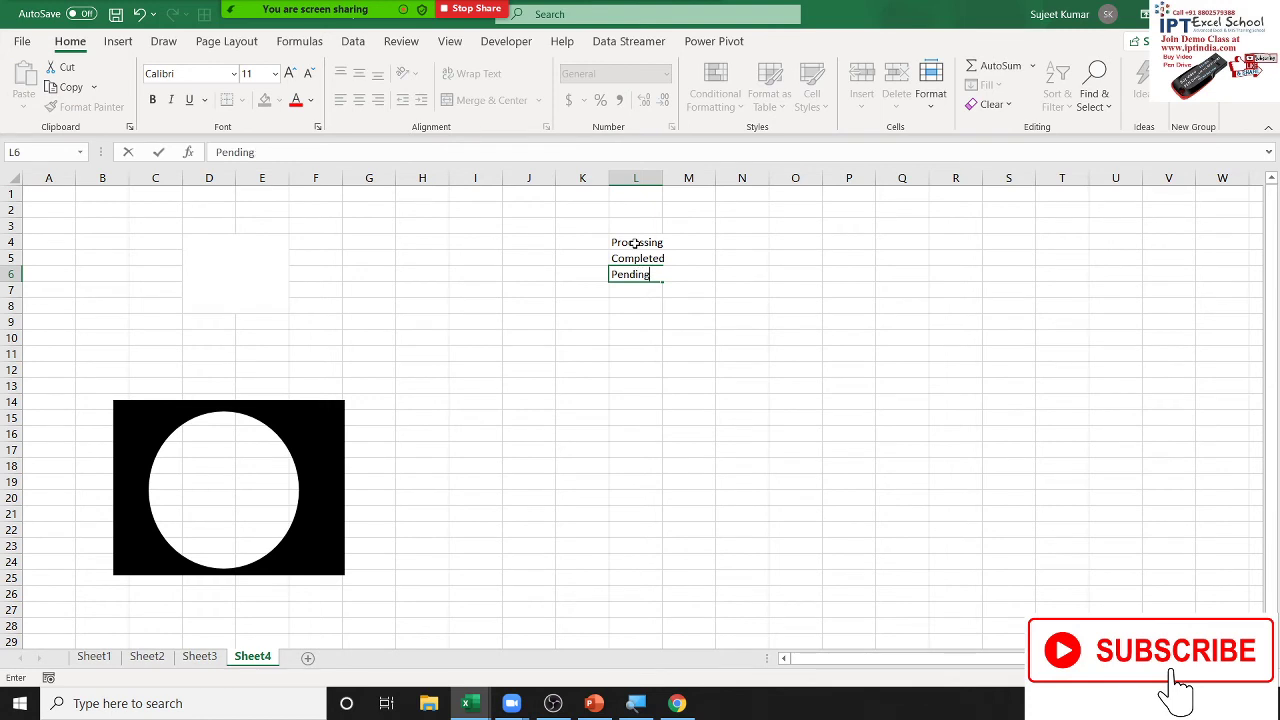
click(708, 290)
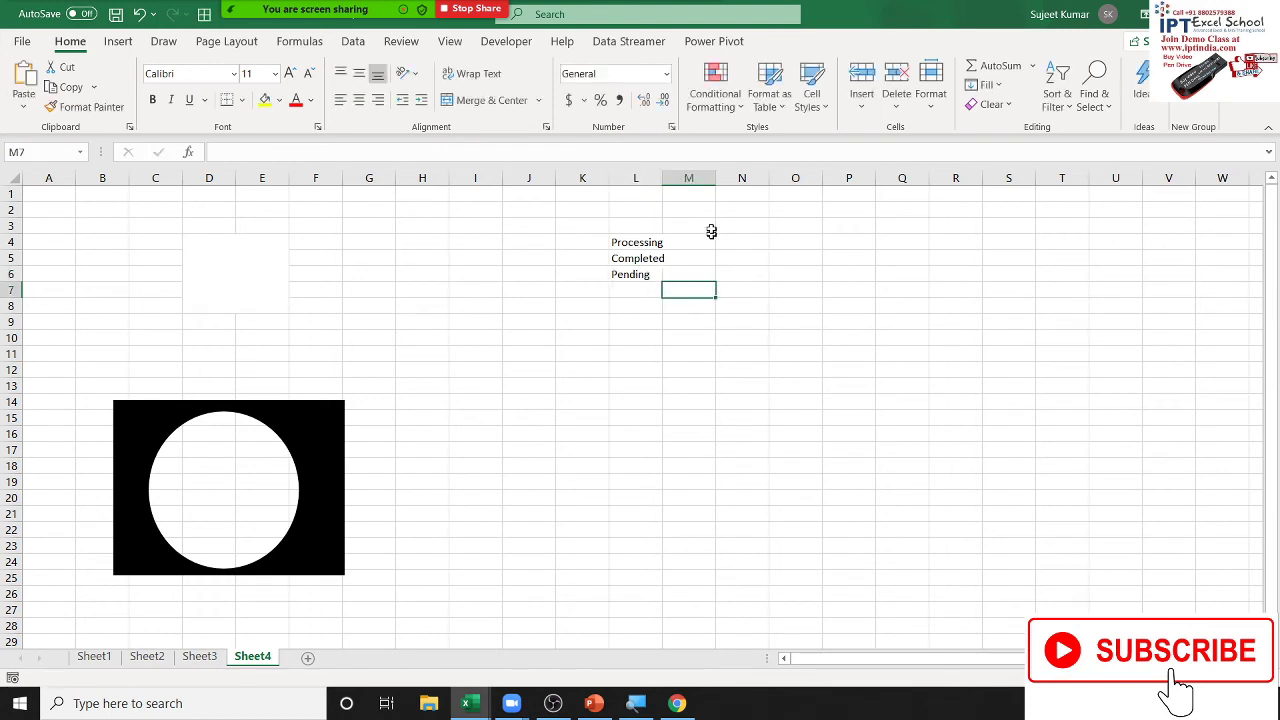
double_click(663, 184)
Enter 25%, 65% and 10% in M4:M6.
click(694, 244)
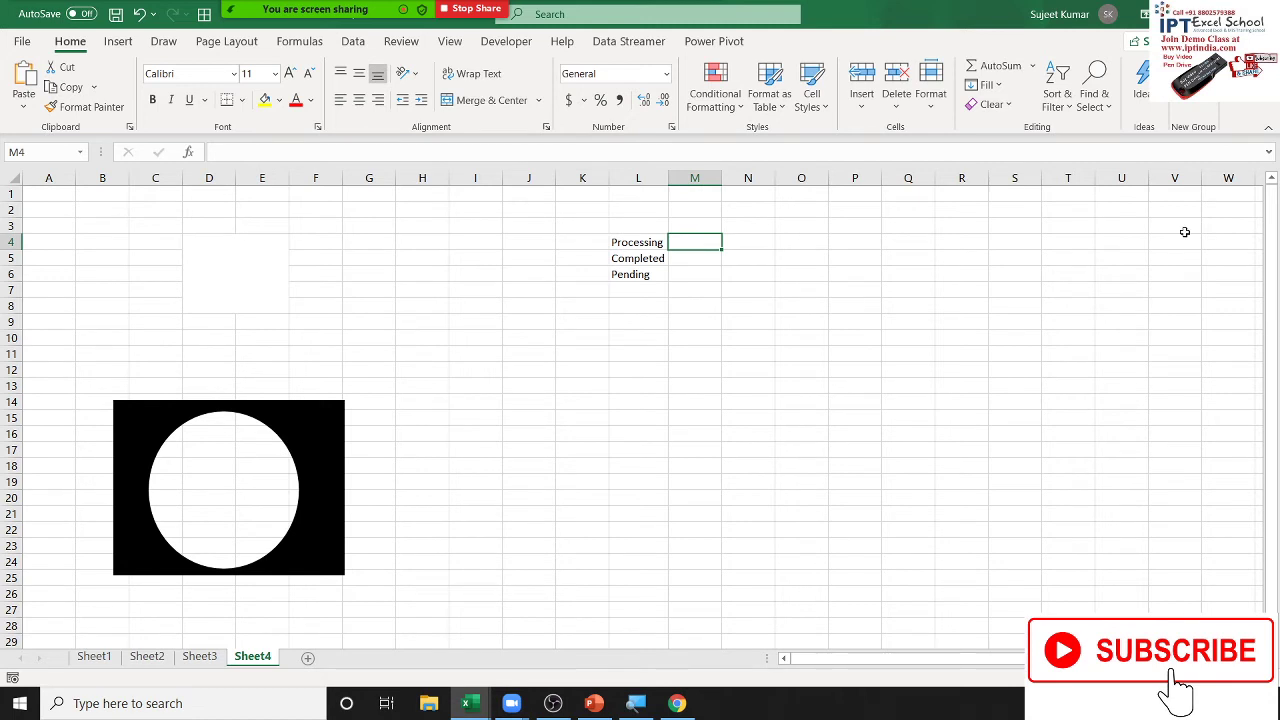
text(25%)
key(Return)
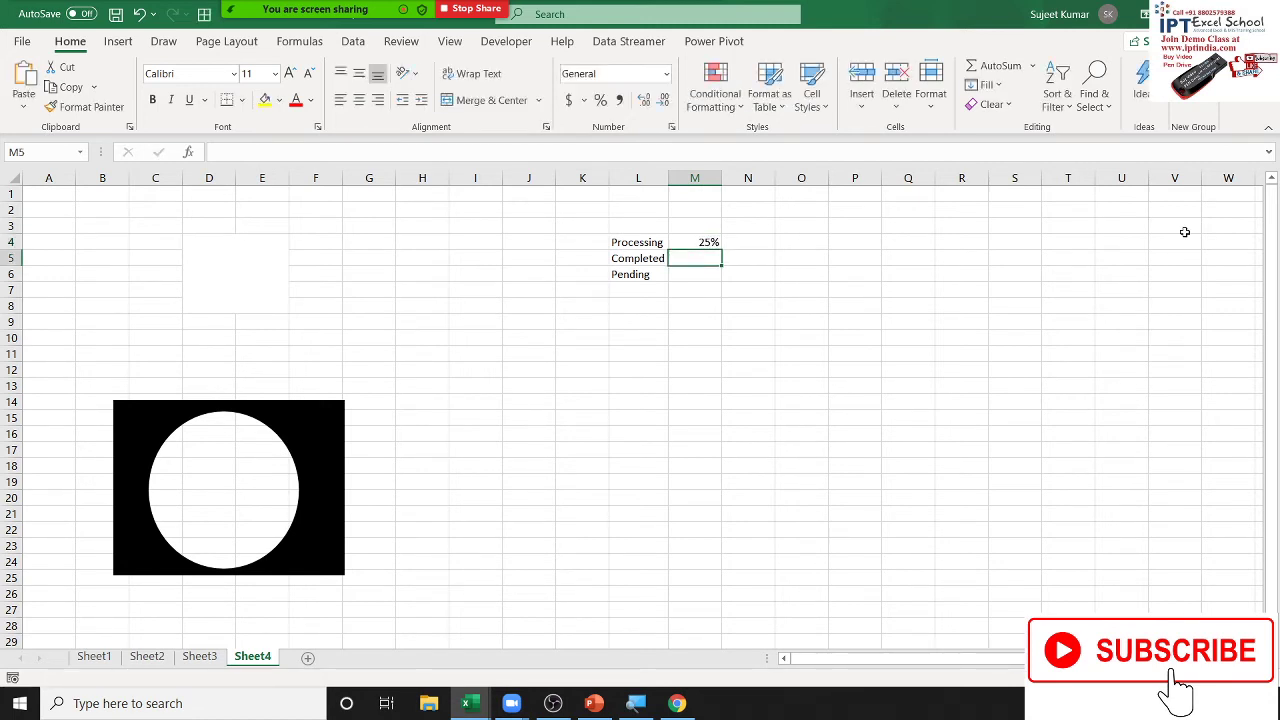
text(65)
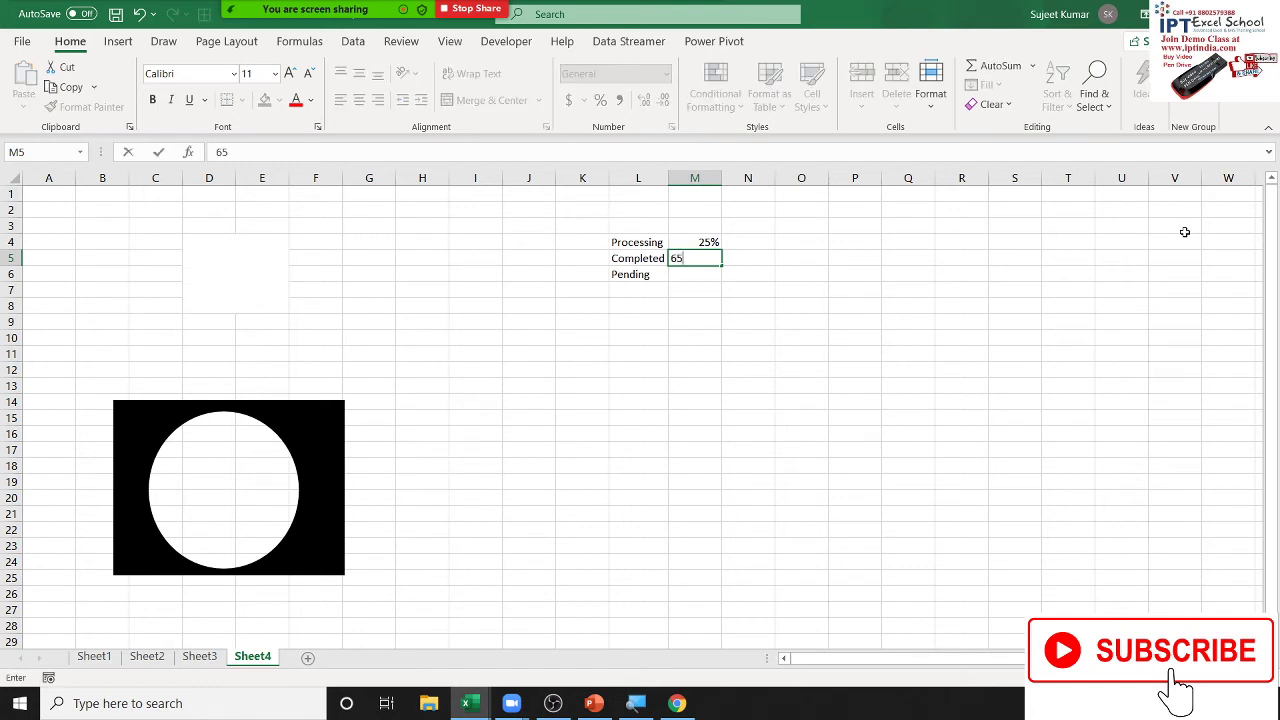
key(Return)
text(10)
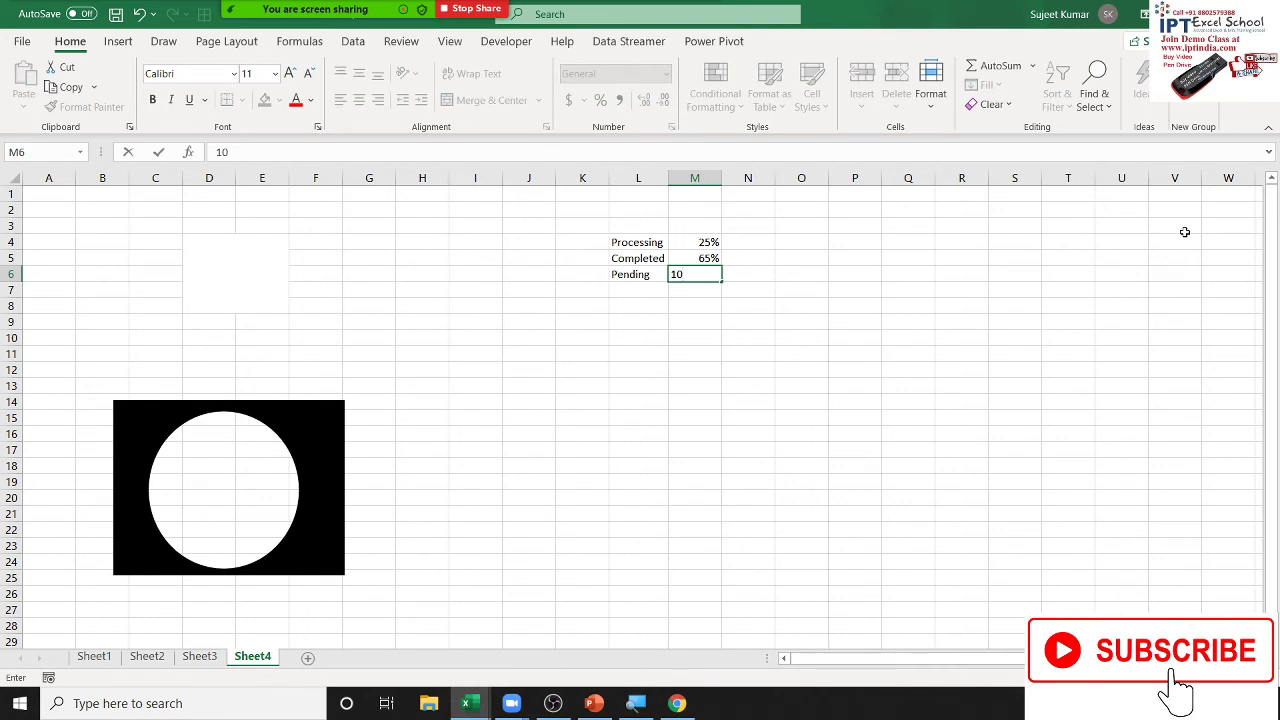
key(Return)
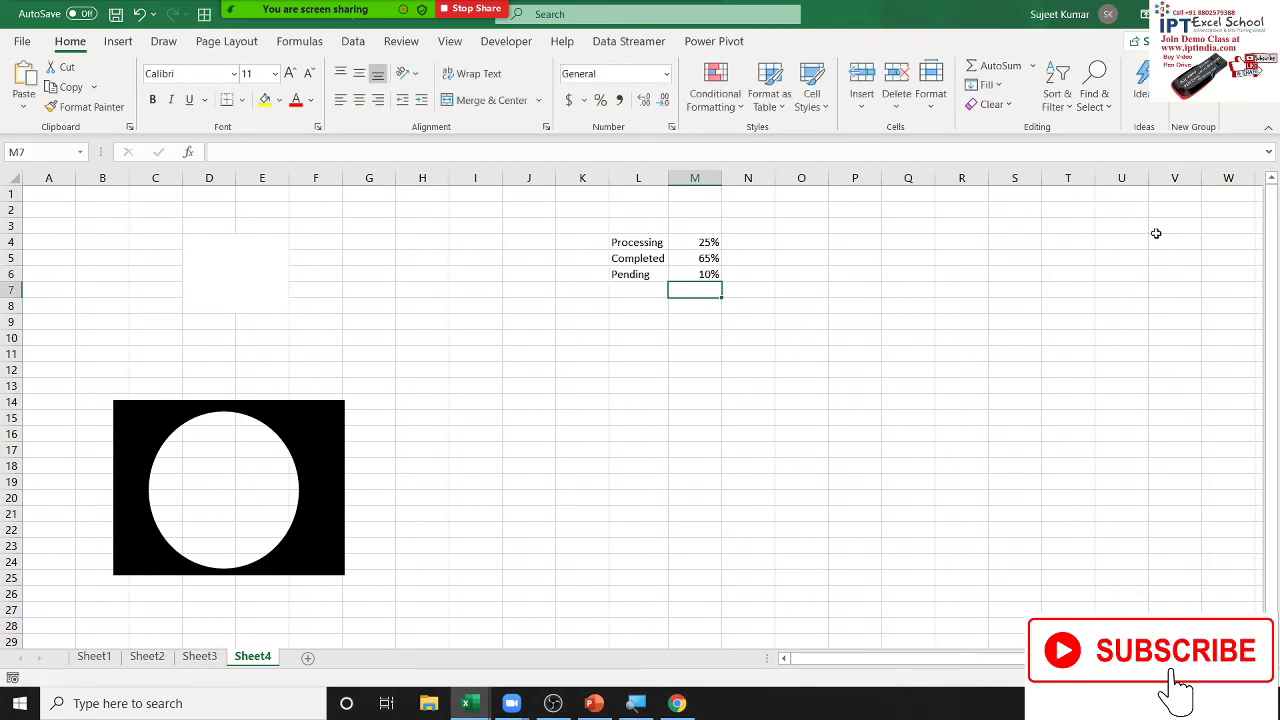
click(187, 289)
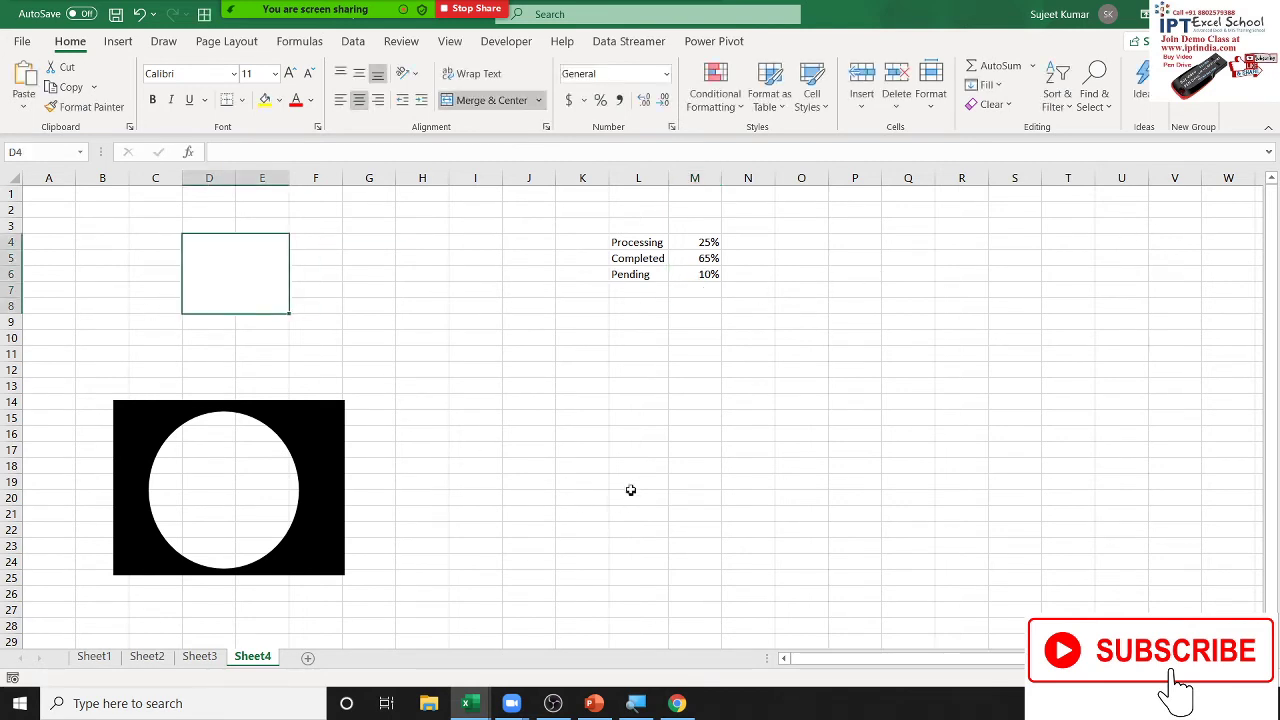
drag(704, 272, 702, 241)
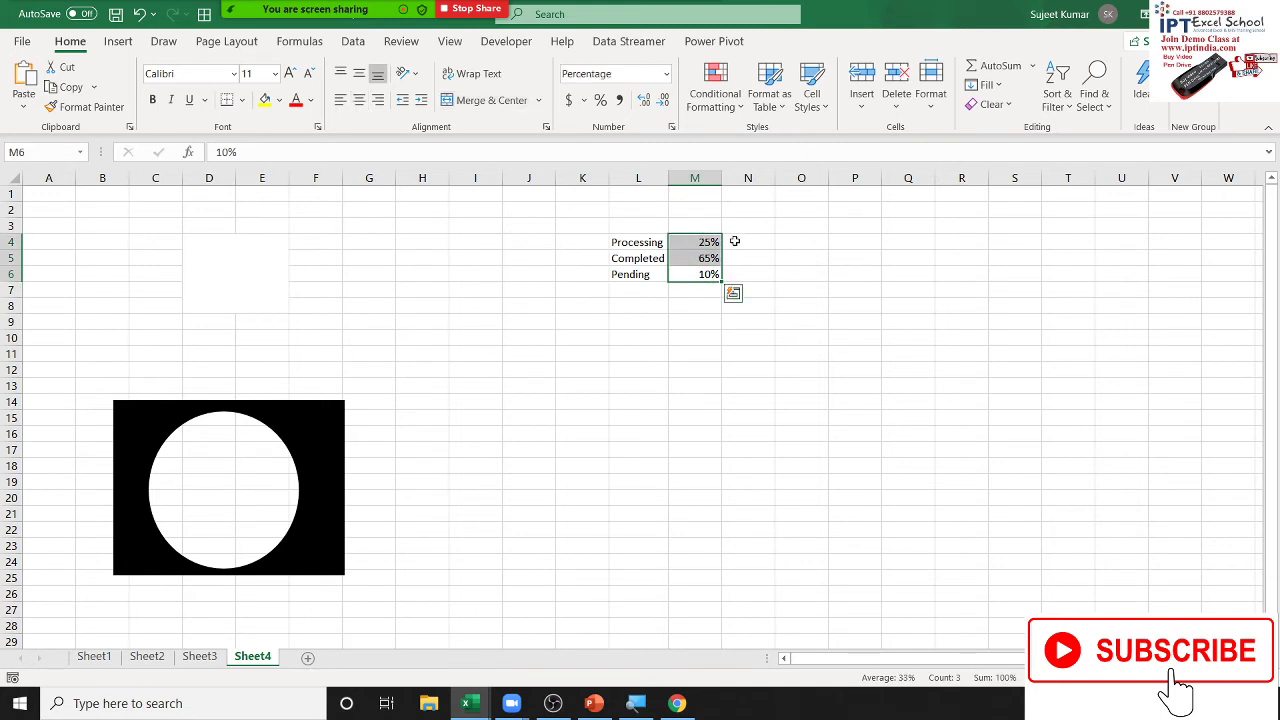
click(748, 242)
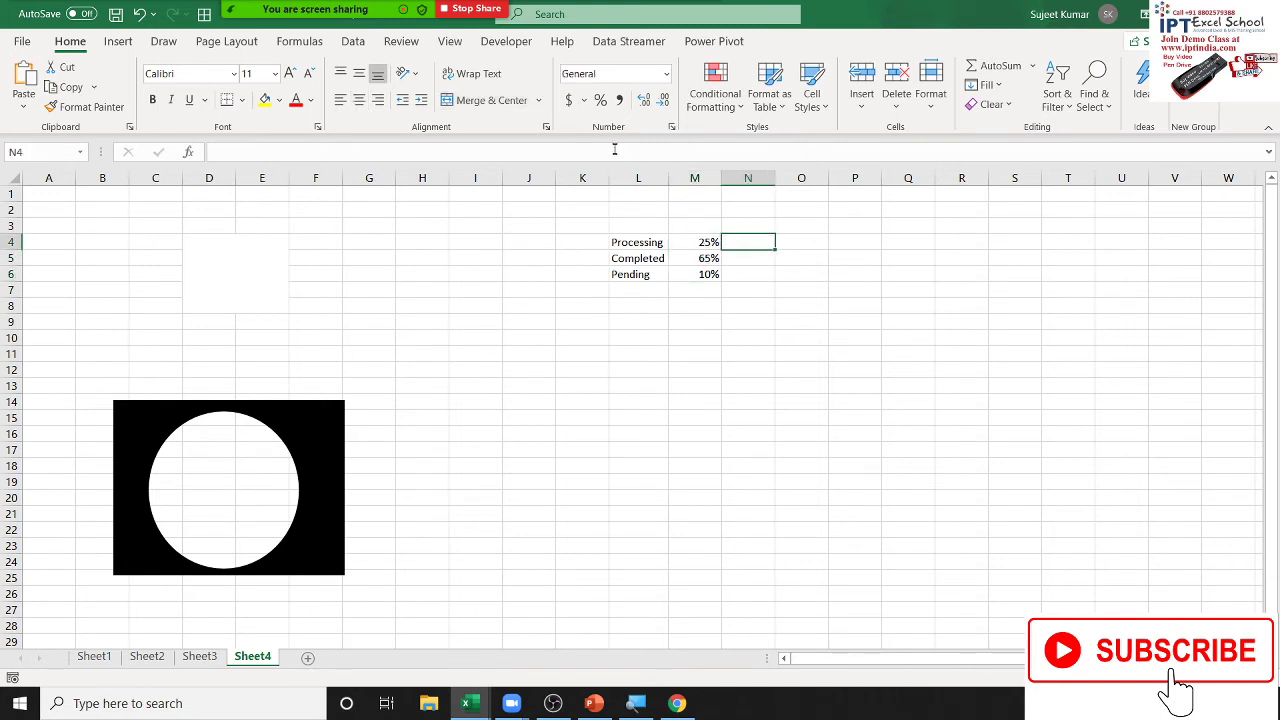
Fill N4 yellow and N5 green, correcting N5 from red.
click(265, 100)
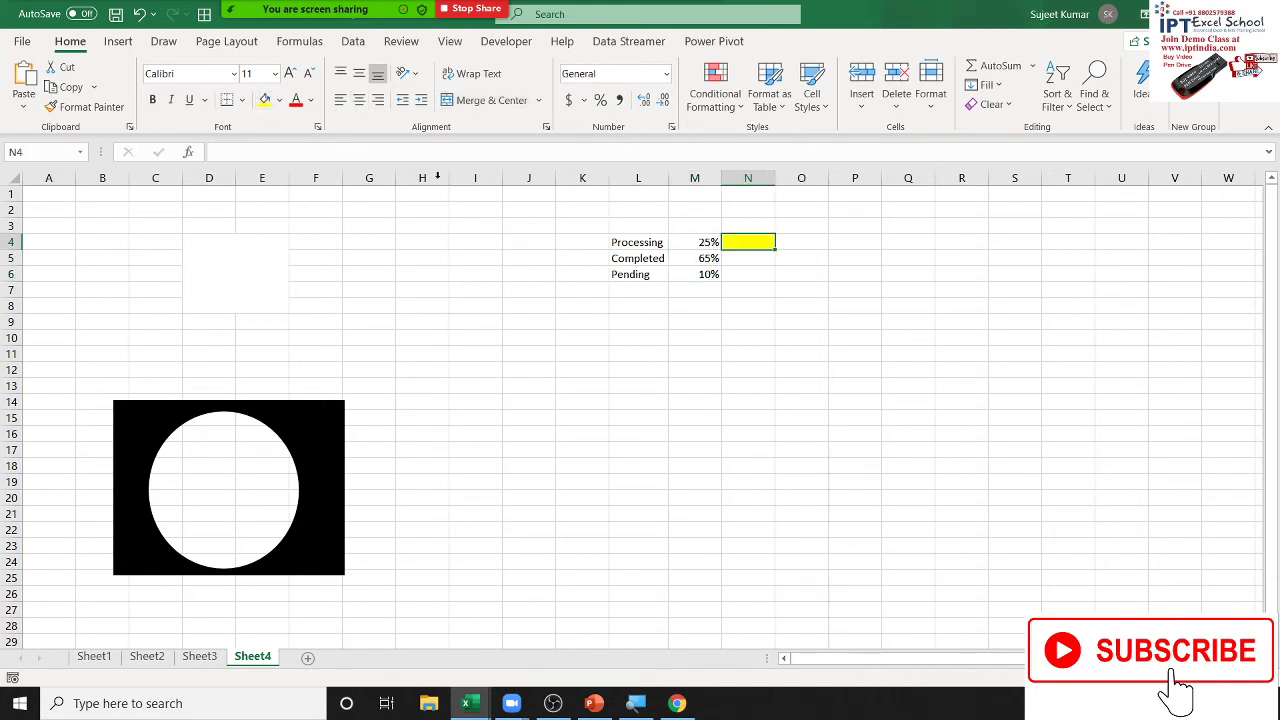
click(732, 258)
click(279, 100)
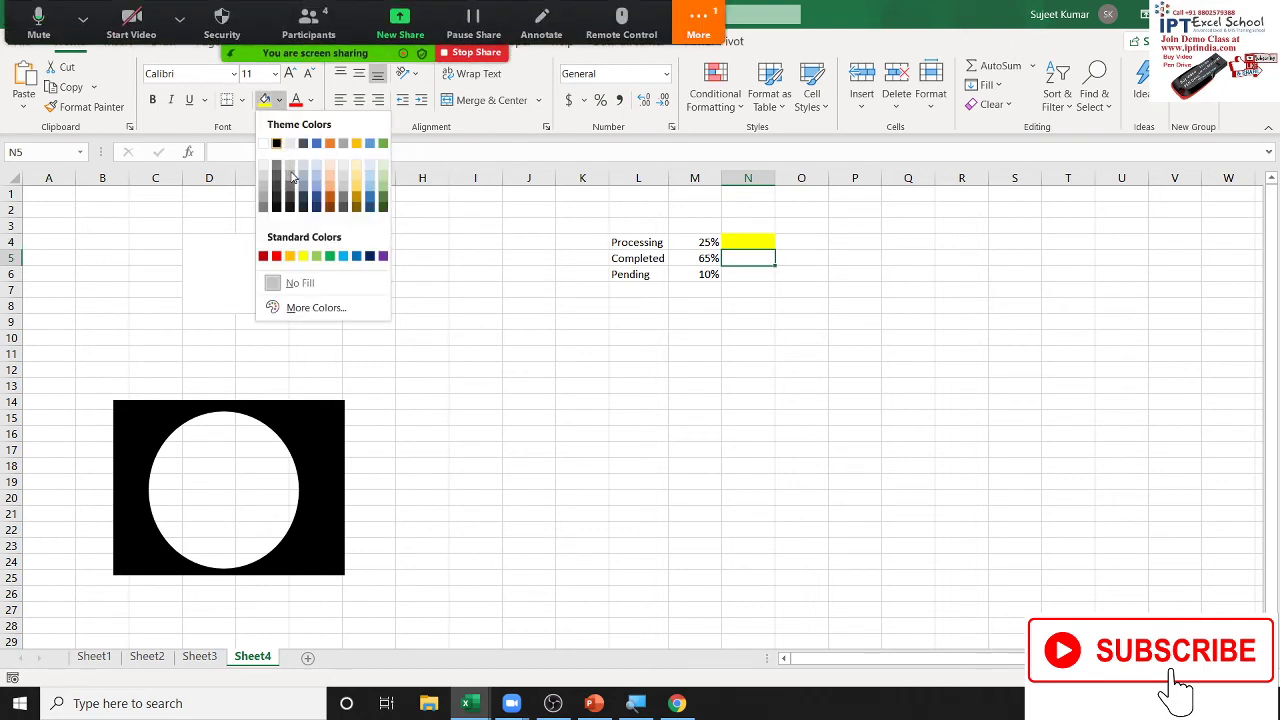
click(277, 256)
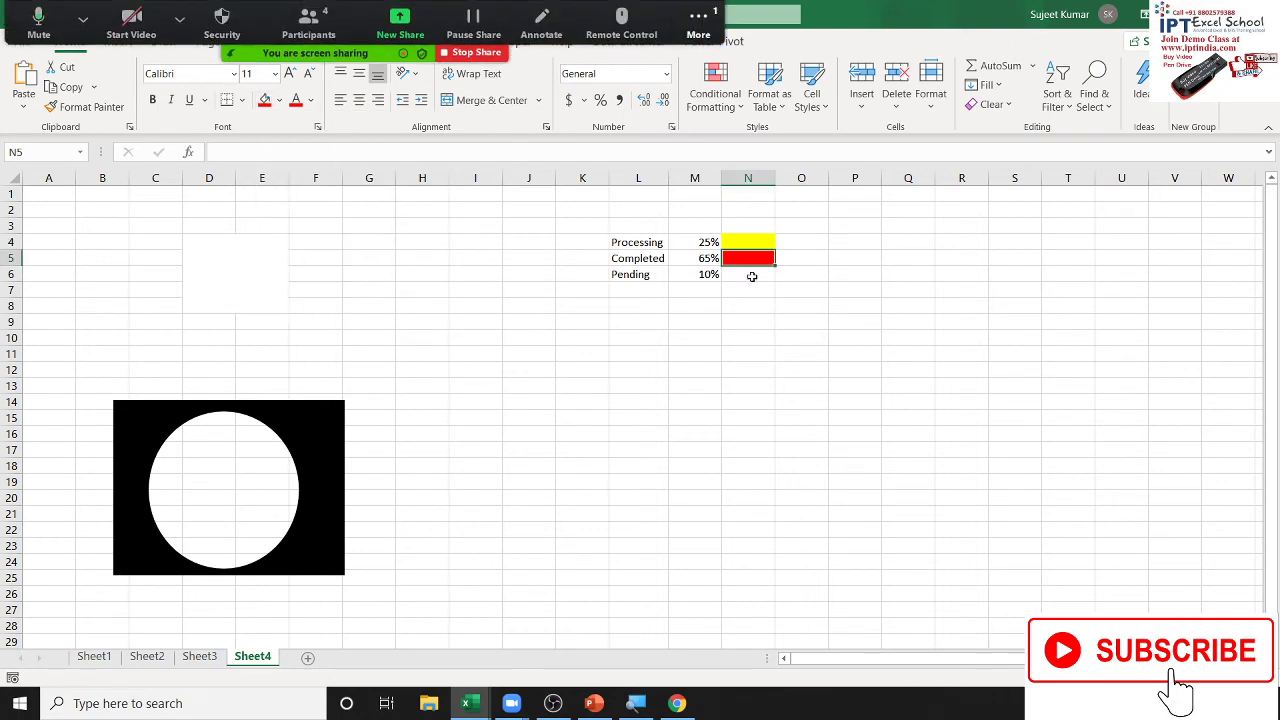
click(751, 275)
click(747, 261)
click(280, 100)
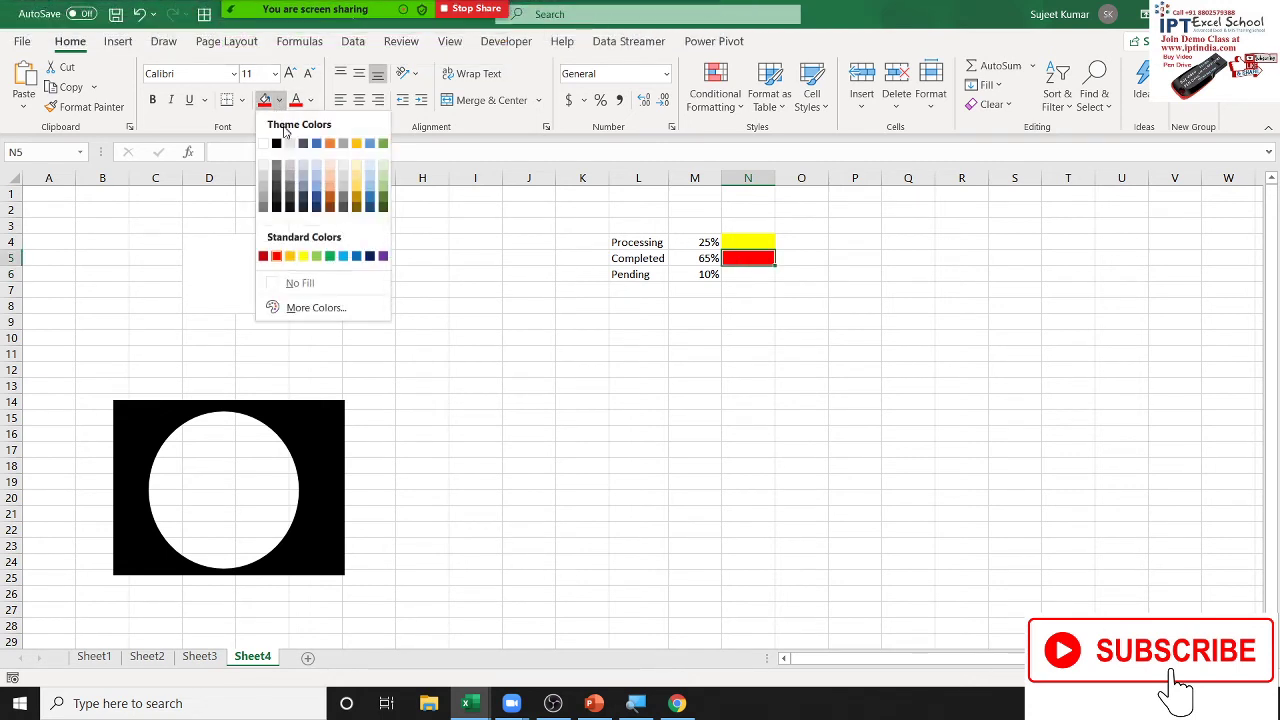
click(329, 257)
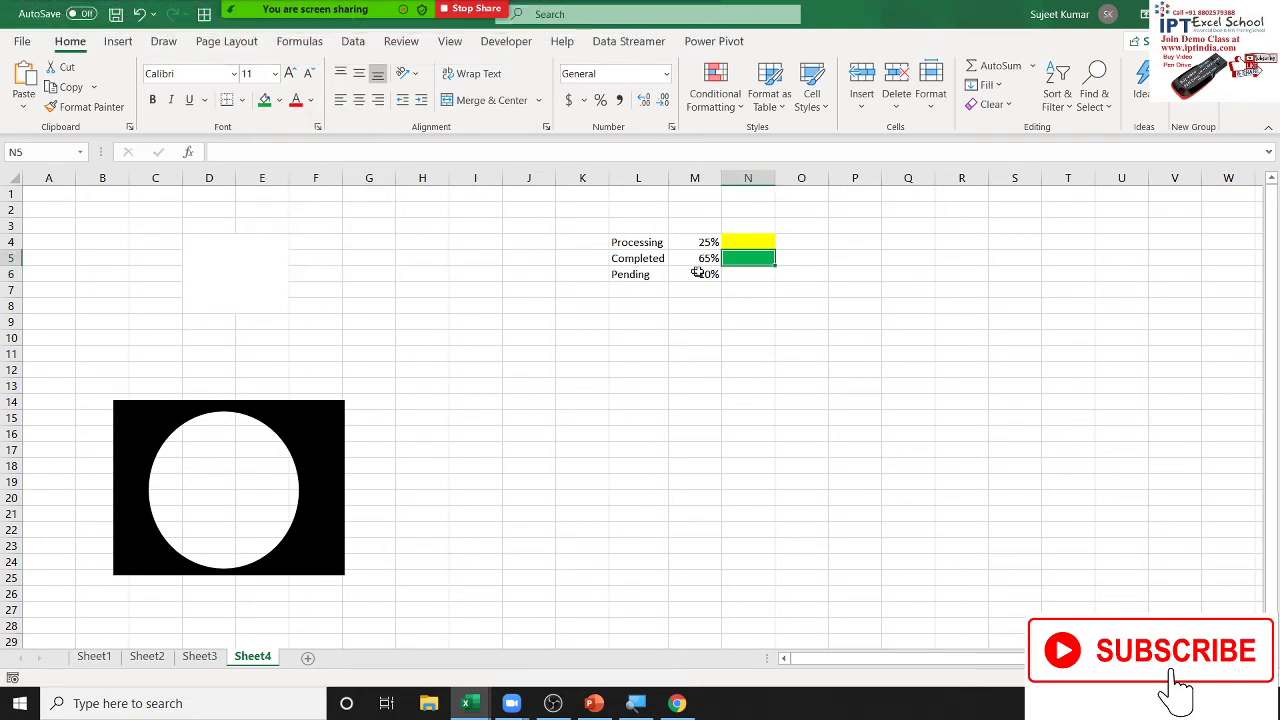
Fill N6 beside Pending red.
click(745, 275)
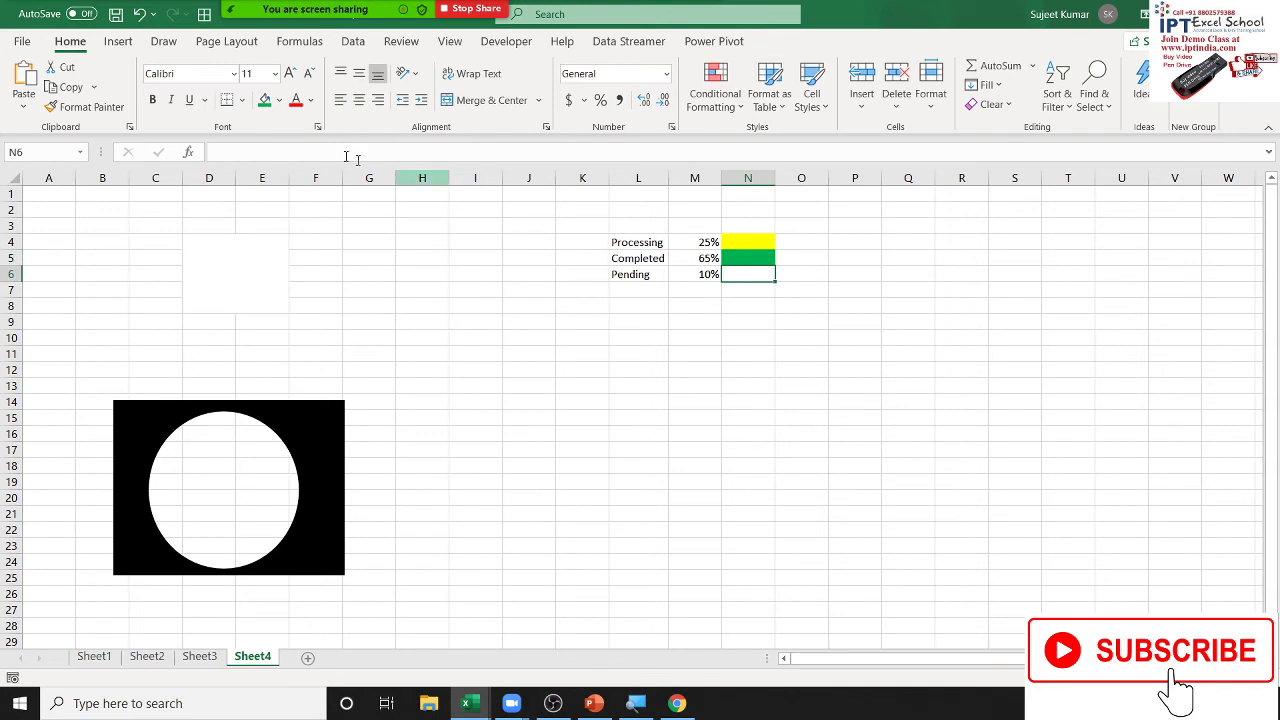
click(279, 100)
click(277, 257)
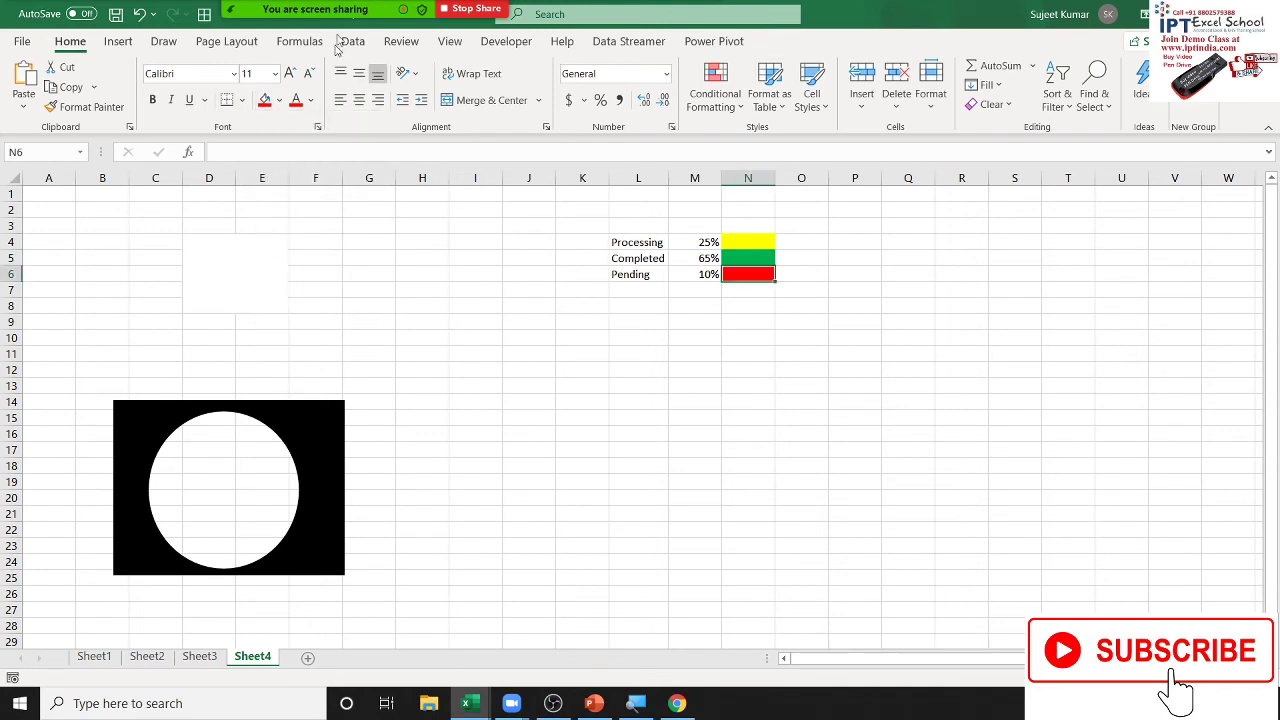
click(698, 22)
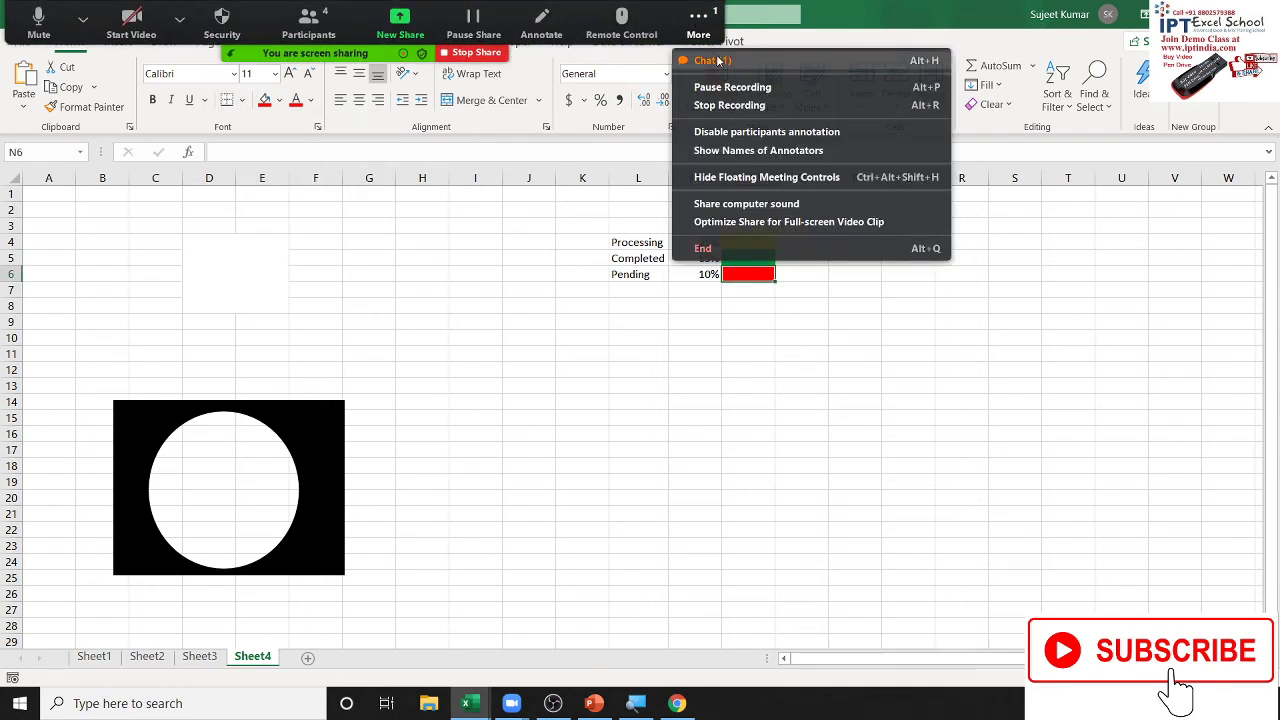
Close the Zoom chat and participants windows to reveal the Sheet4 status table.
click(718, 62)
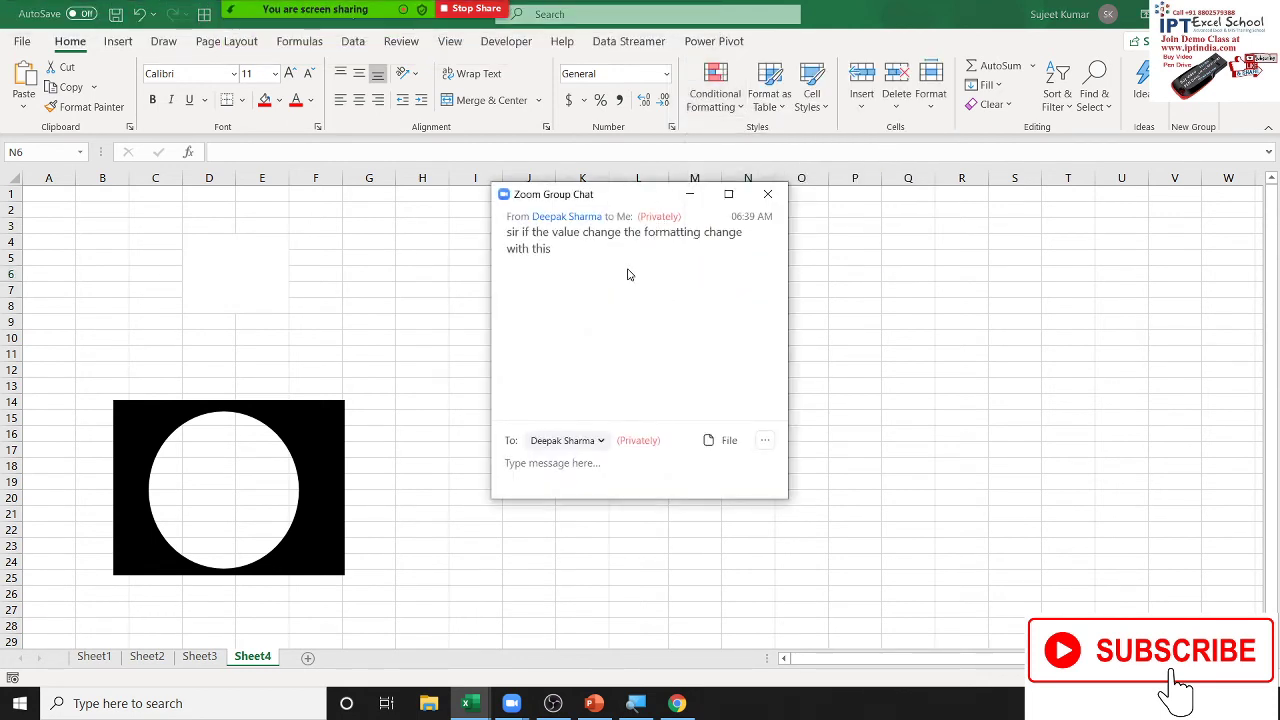
click(769, 203)
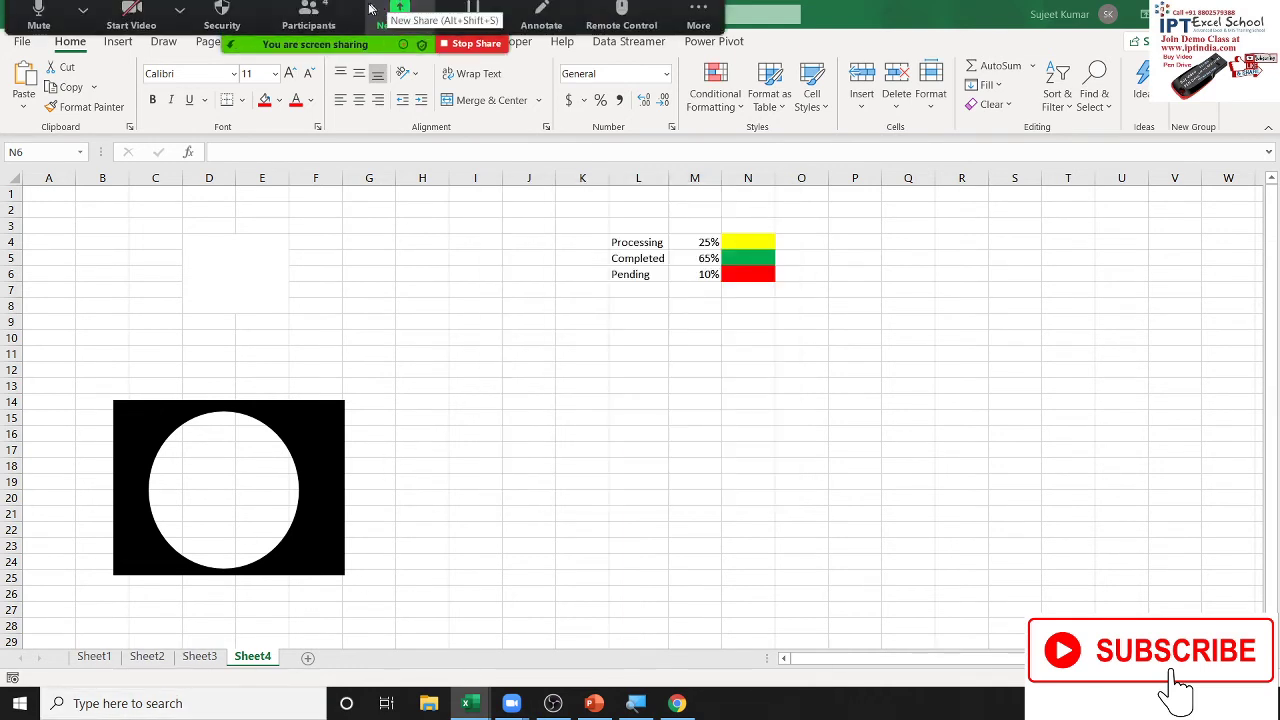
click(308, 25)
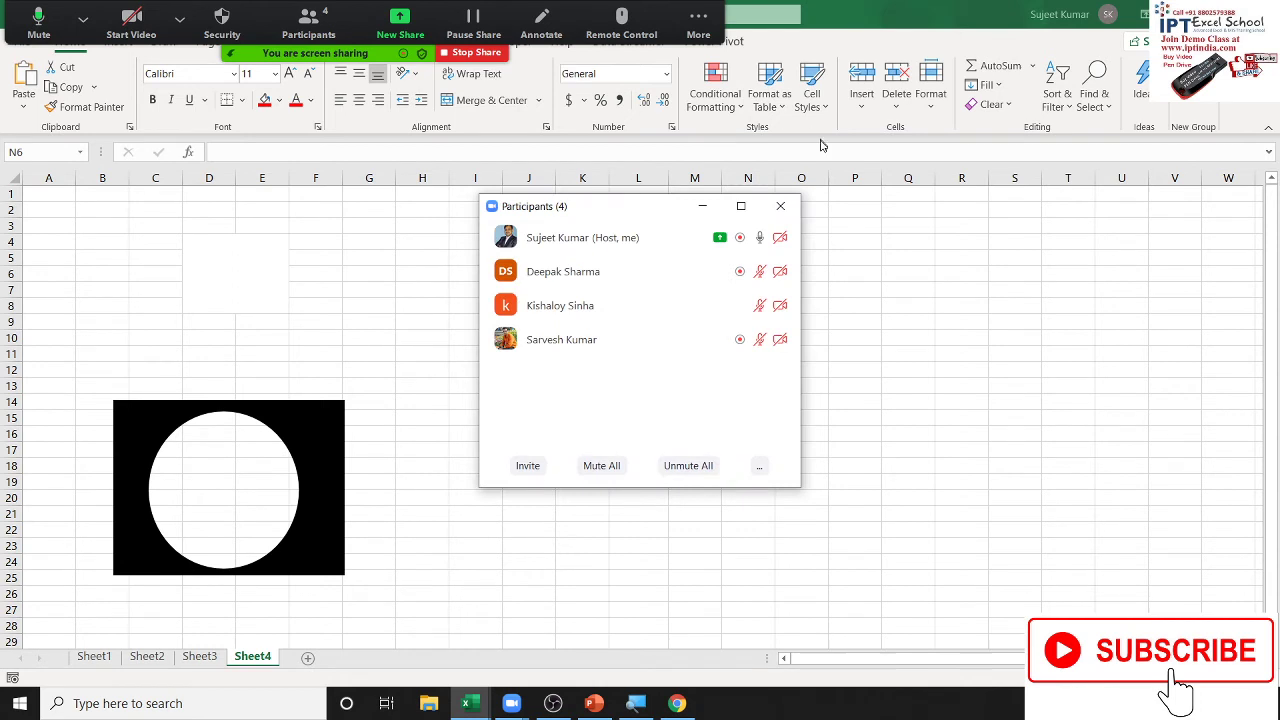
click(790, 211)
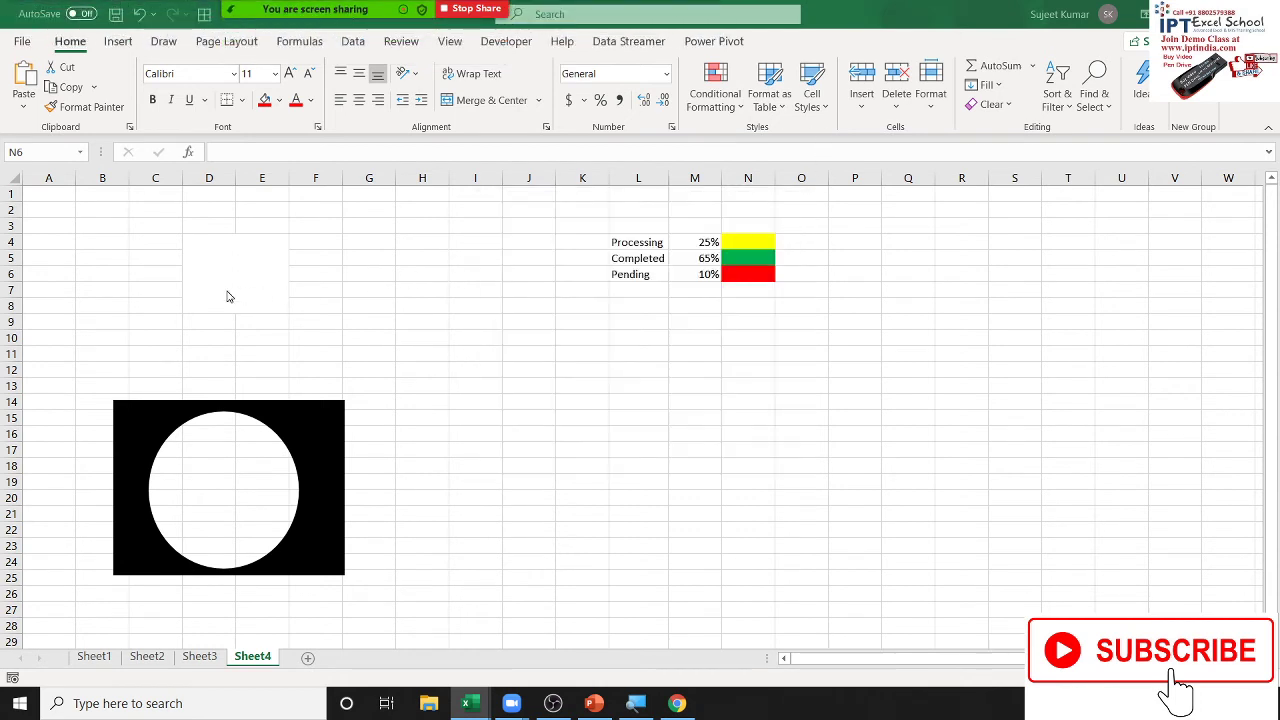
For merged D4:E8, create a formula rule =$M$4=max($M$4:$M$6).
click(576, 350)
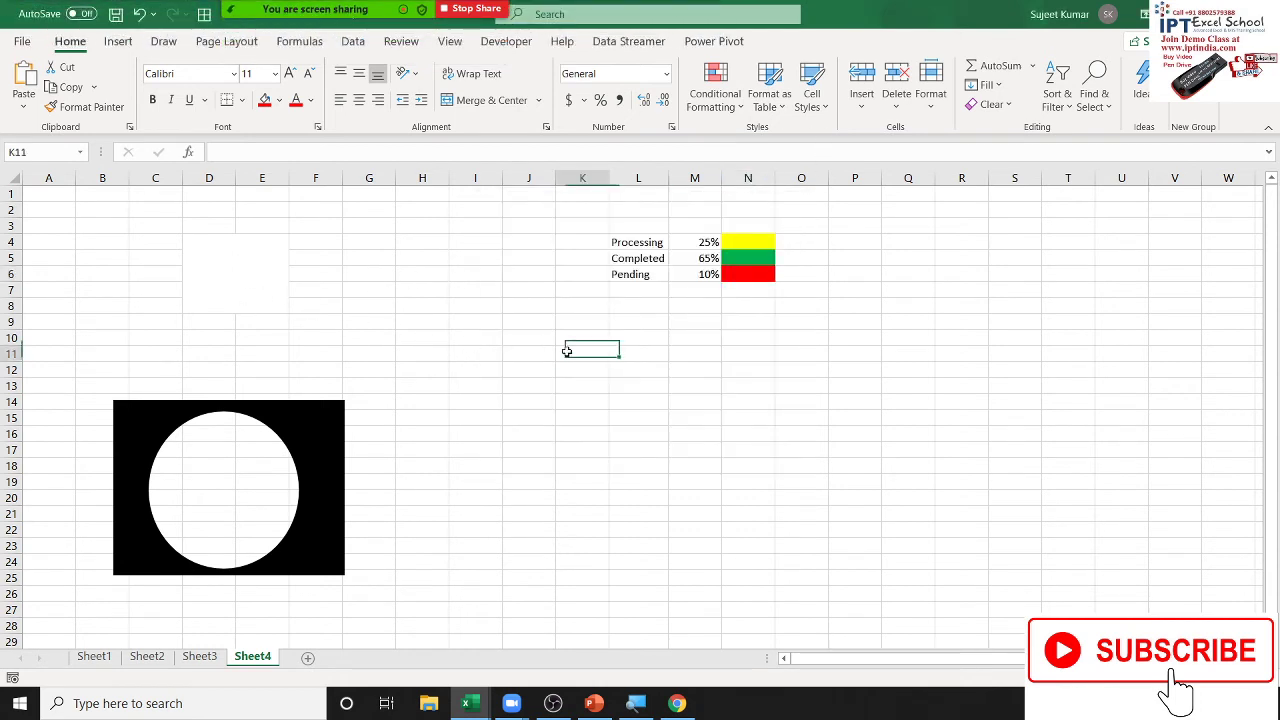
click(250, 288)
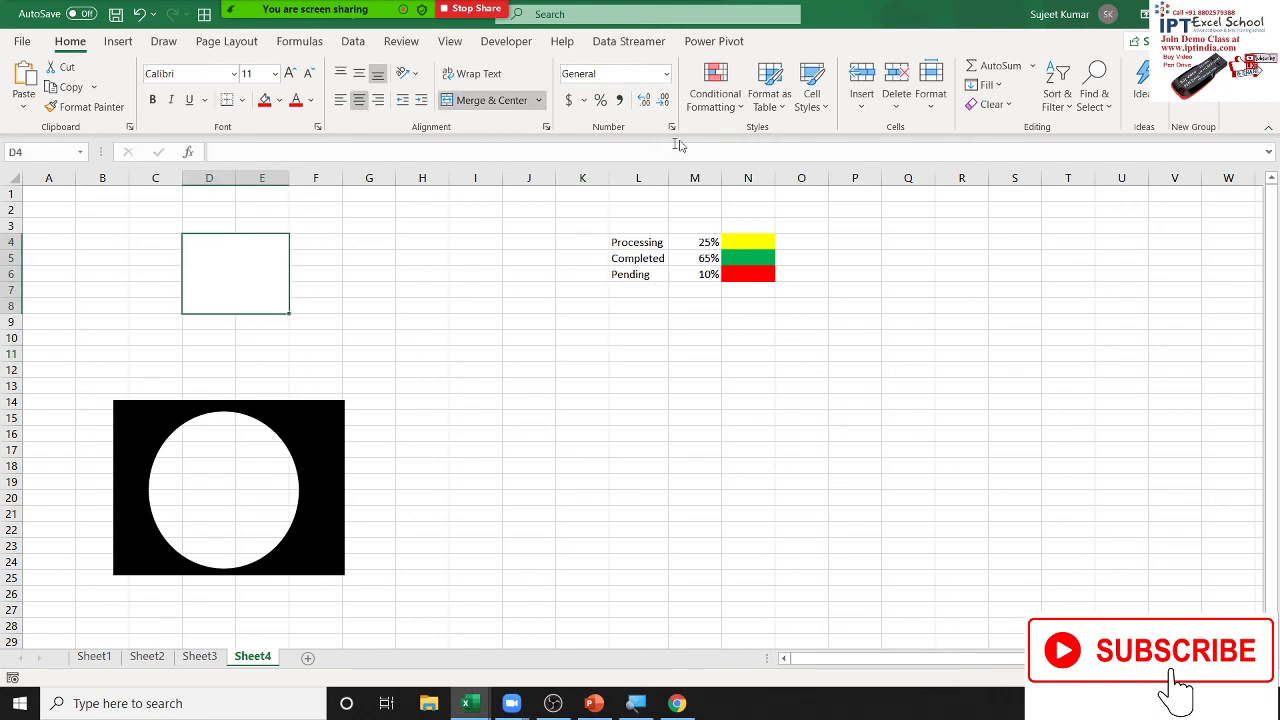
click(714, 95)
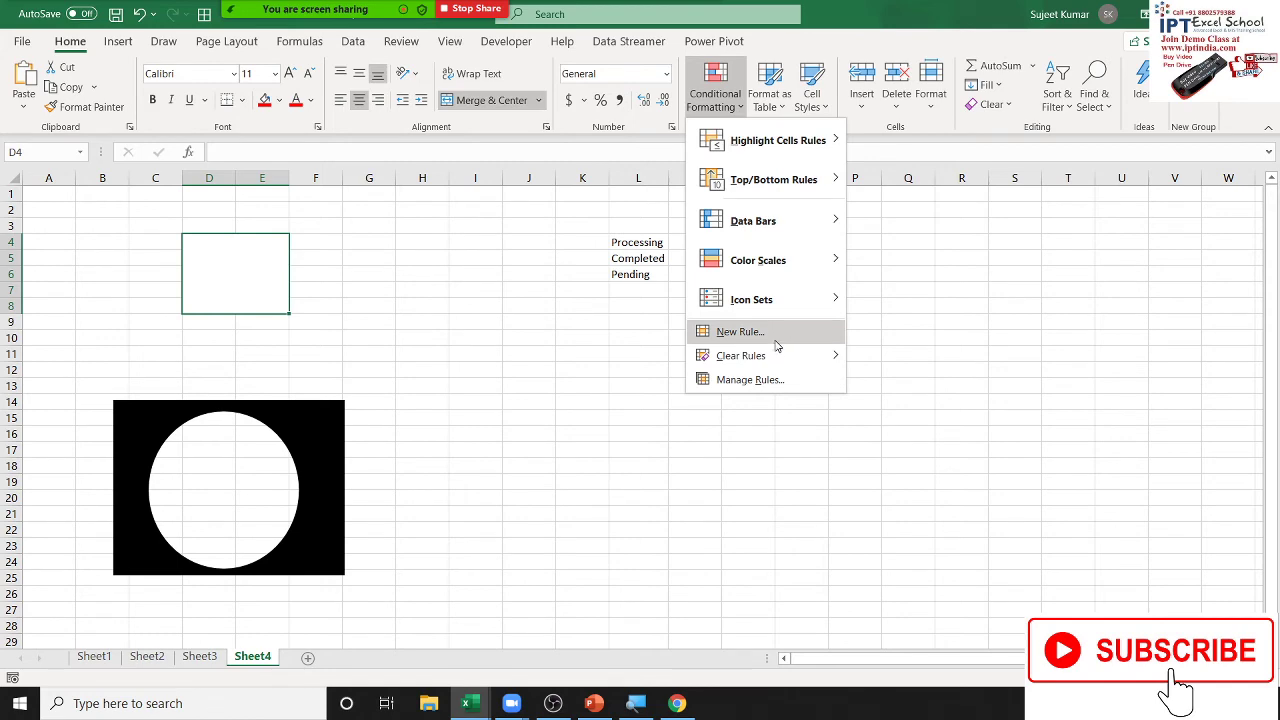
click(775, 335)
click(407, 210)
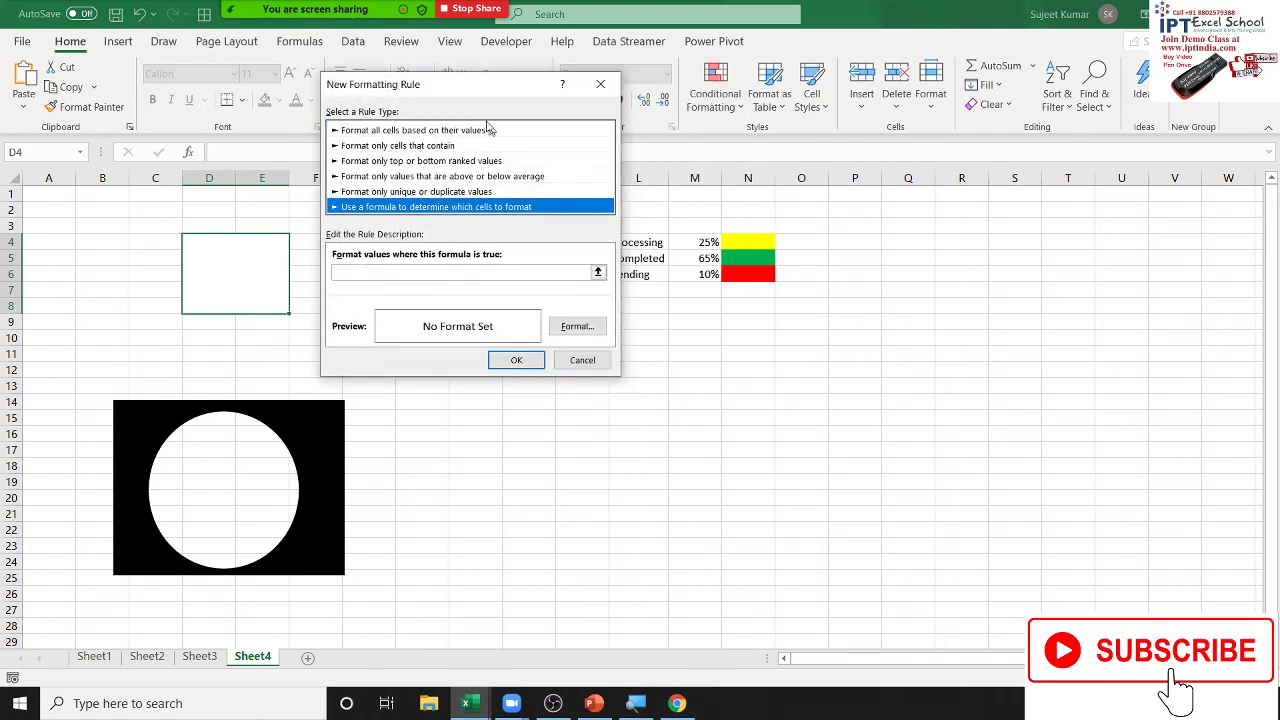
drag(472, 86, 449, 221)
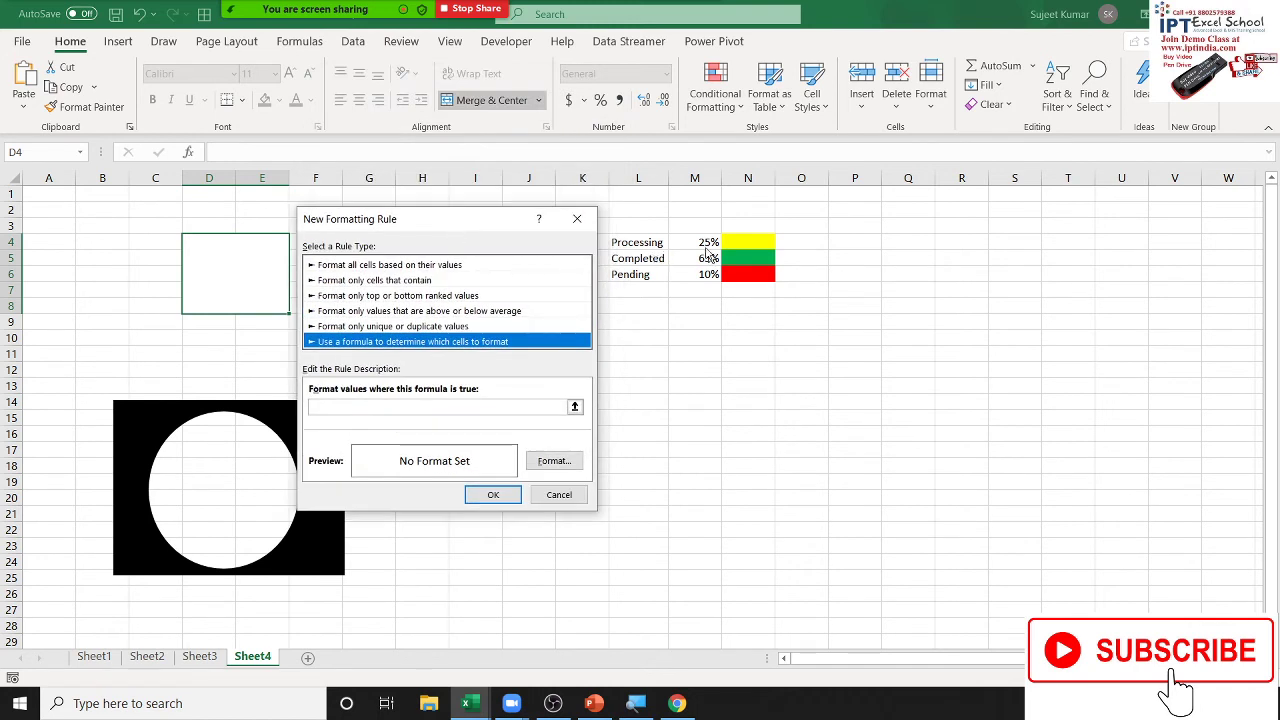
click(406, 405)
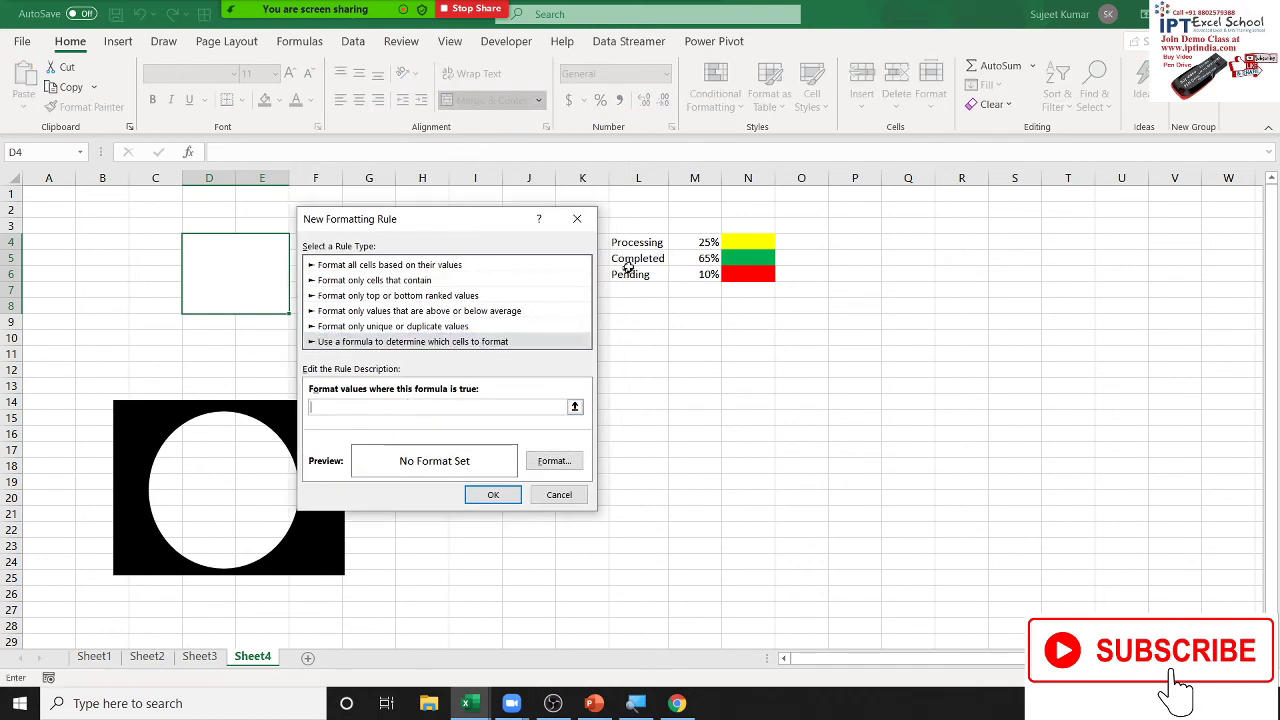
click(693, 246)
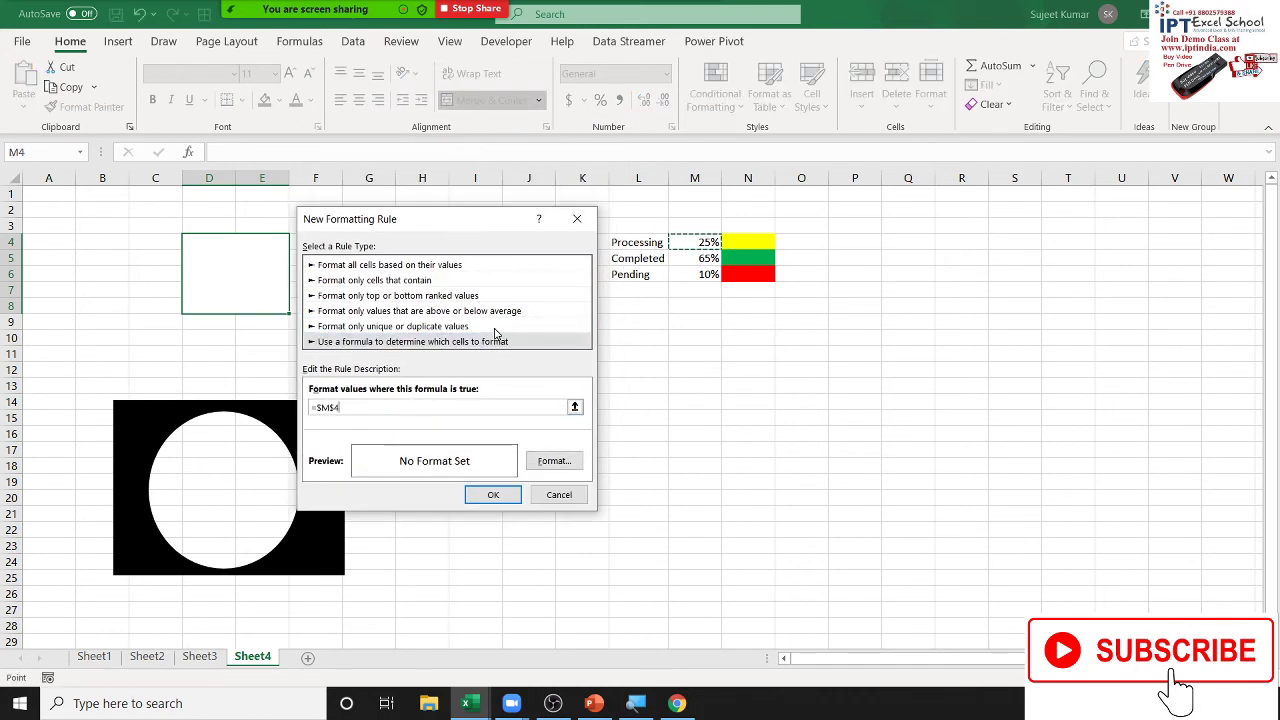
text(=max()
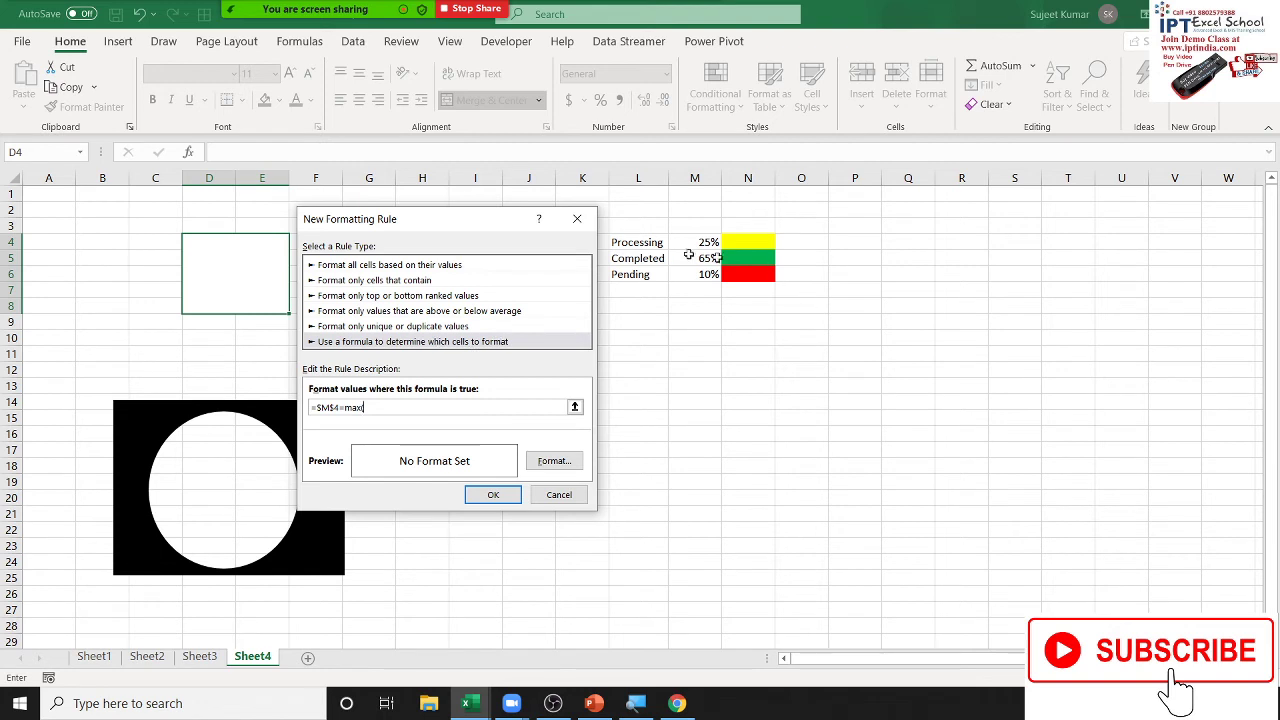
click(692, 270)
drag(692, 270, 700, 243)
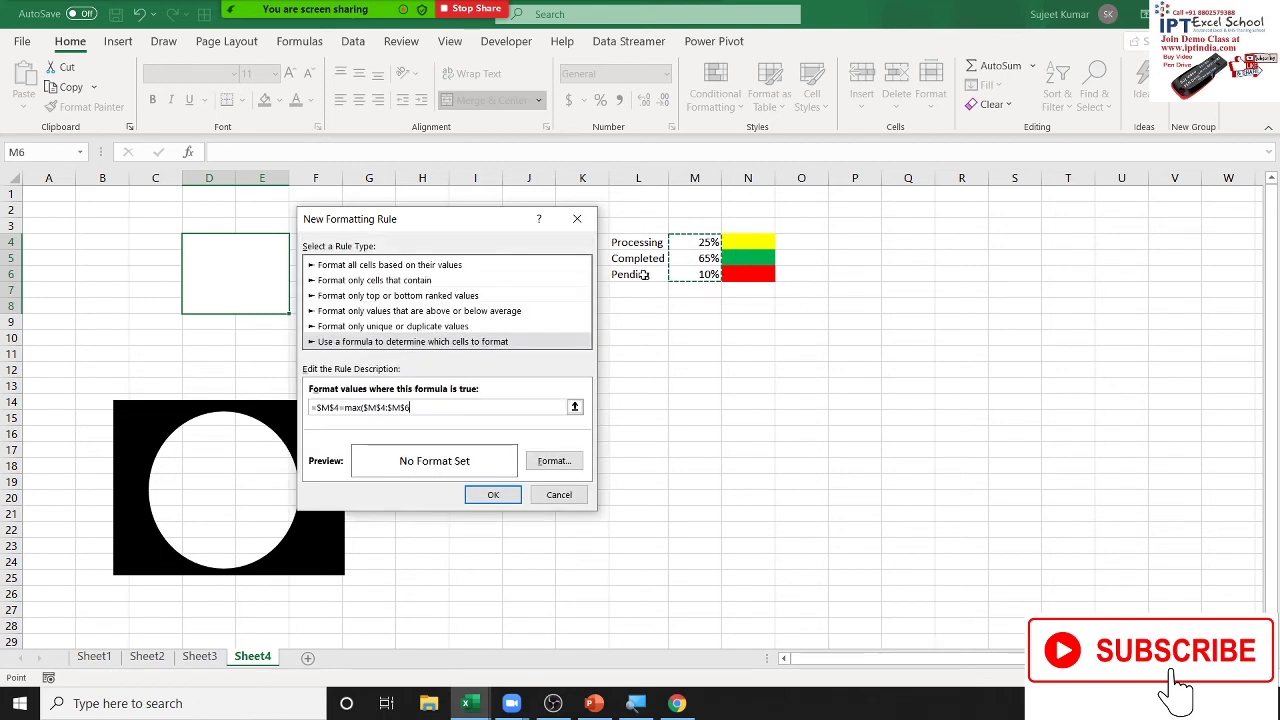
text())
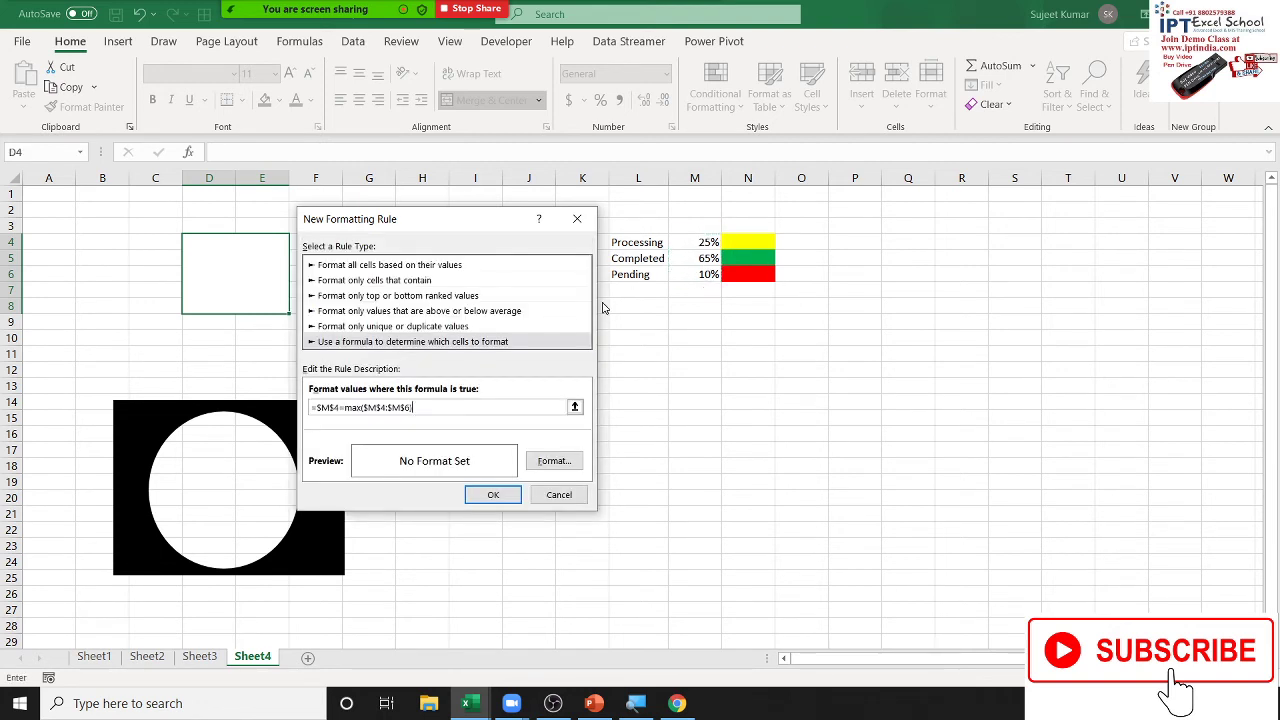
Give the Processing rule a yellow fill and save it.
click(540, 463)
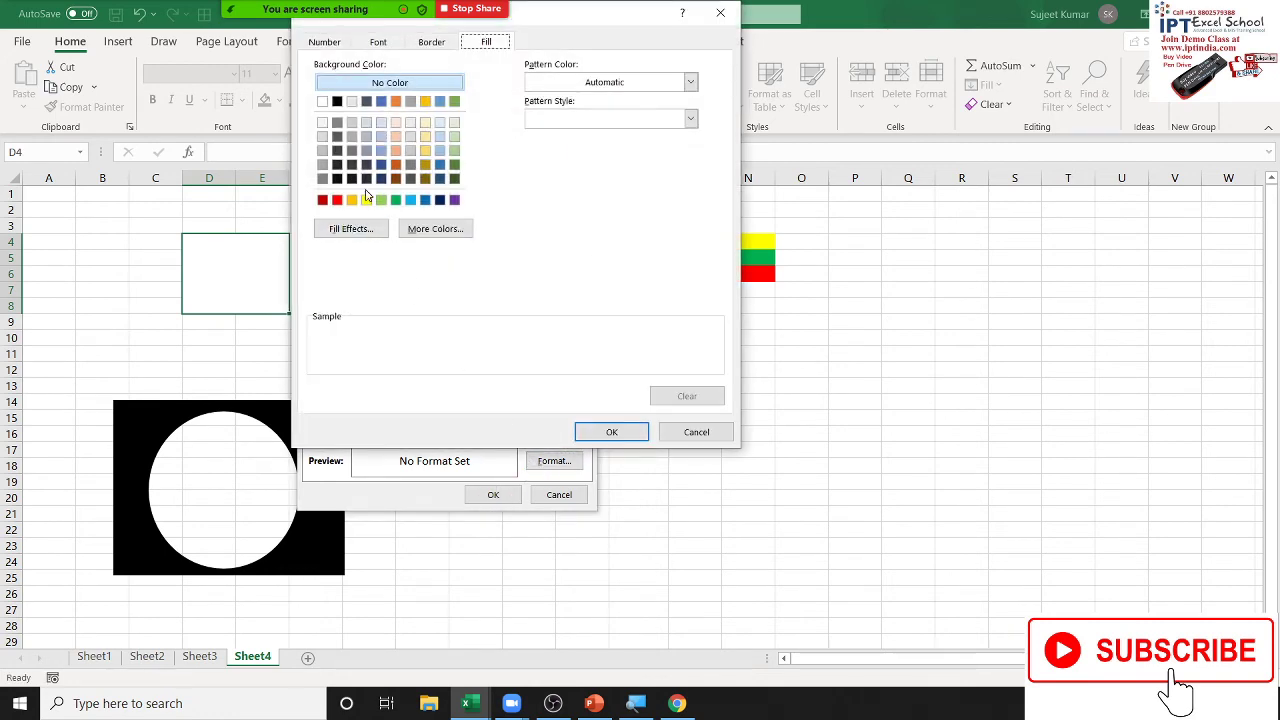
click(366, 201)
click(611, 432)
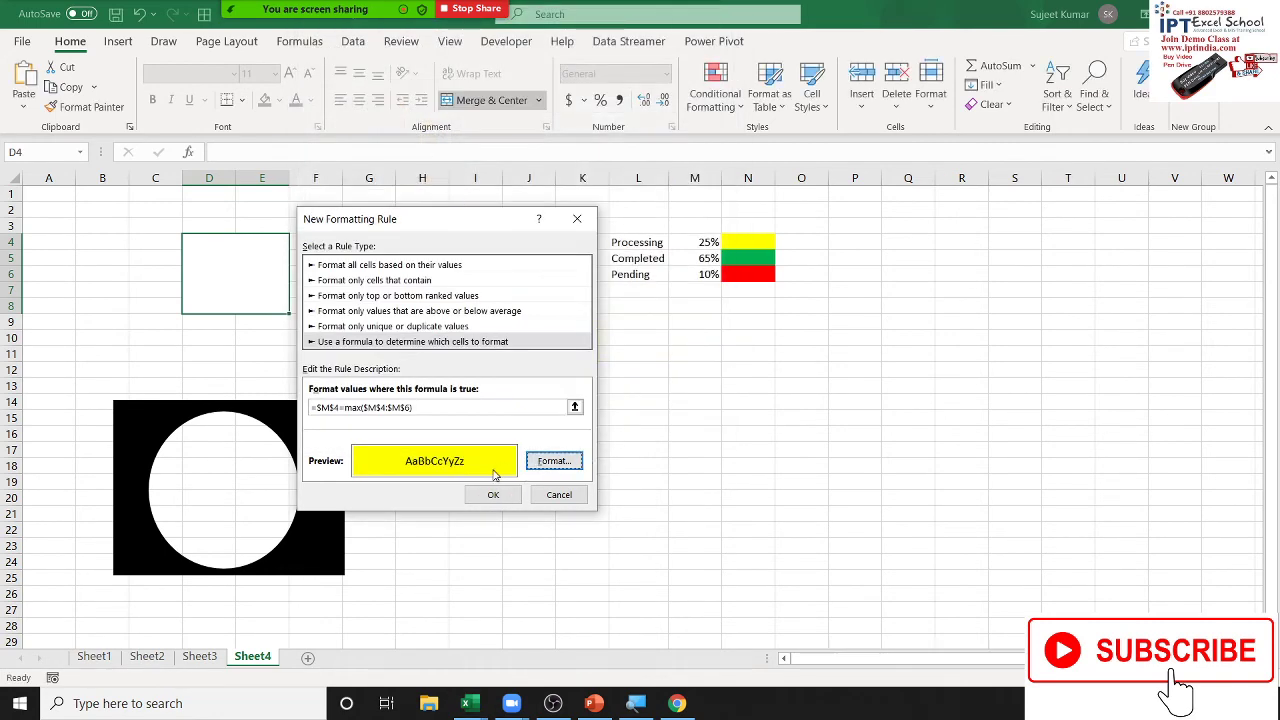
click(492, 495)
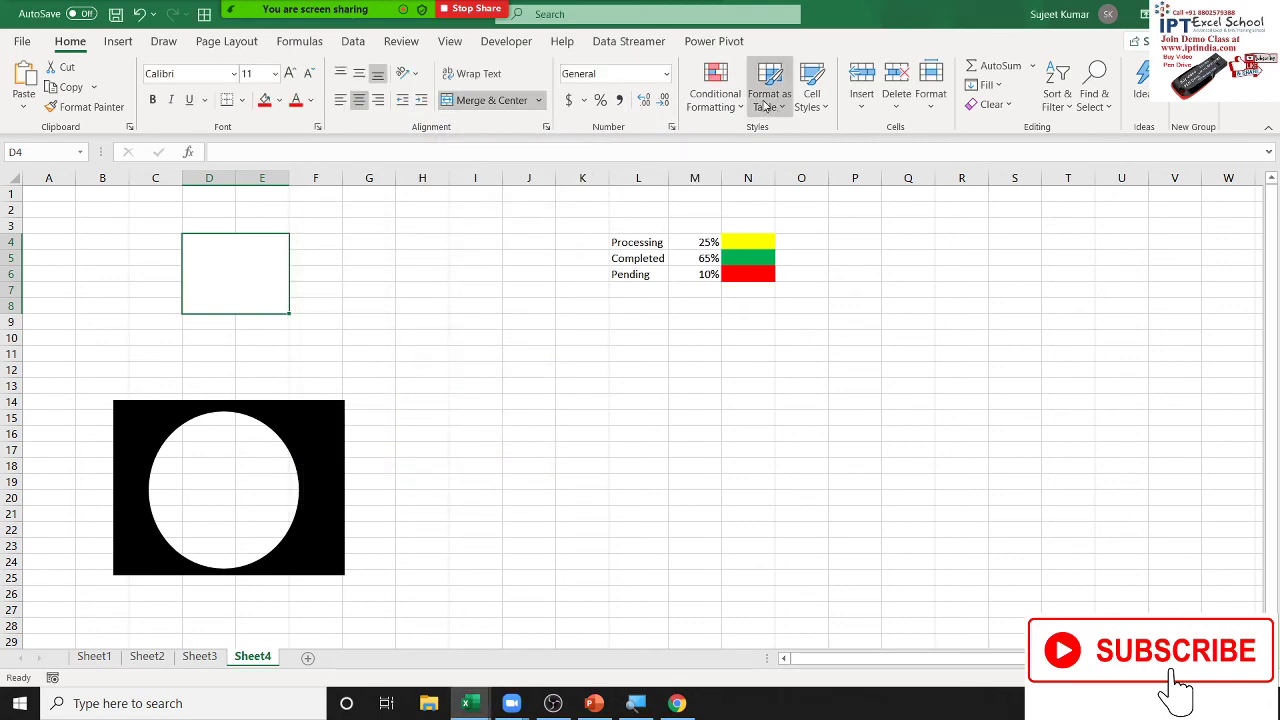
click(722, 95)
click(716, 333)
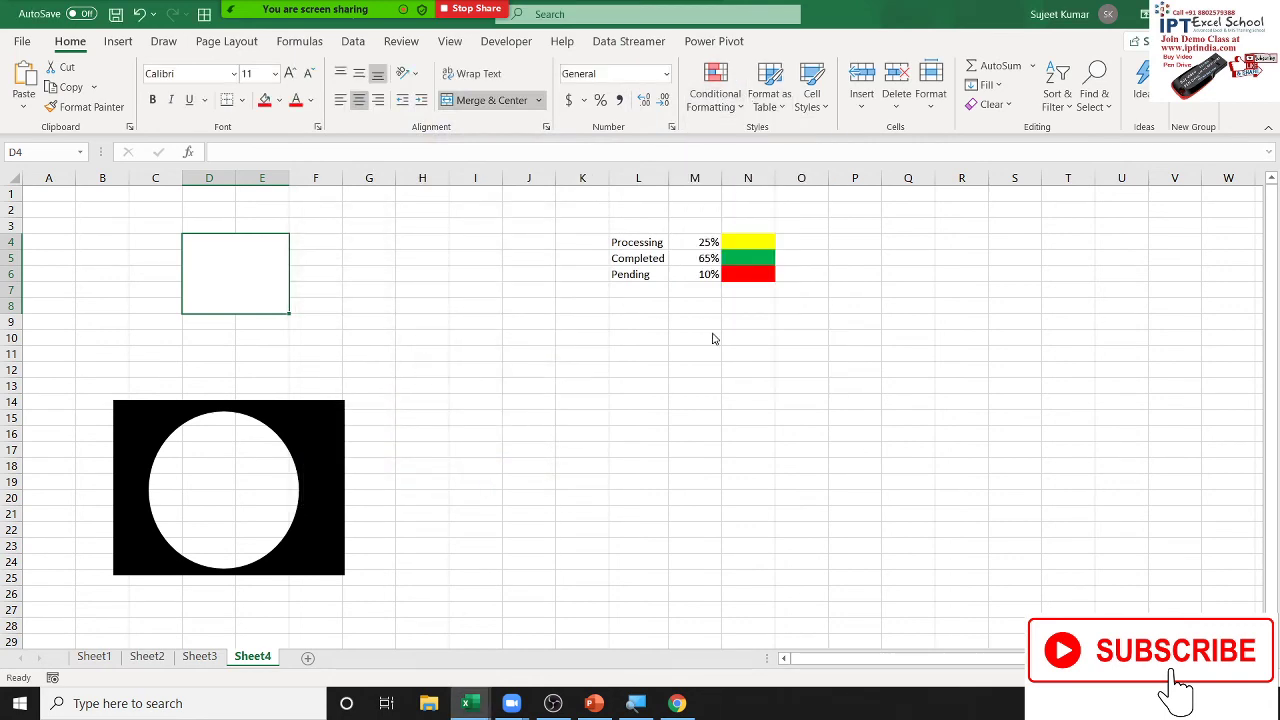
Add the rule =$M$5=max($M$4:$M$6) with a light green fill for Completed.
click(380, 325)
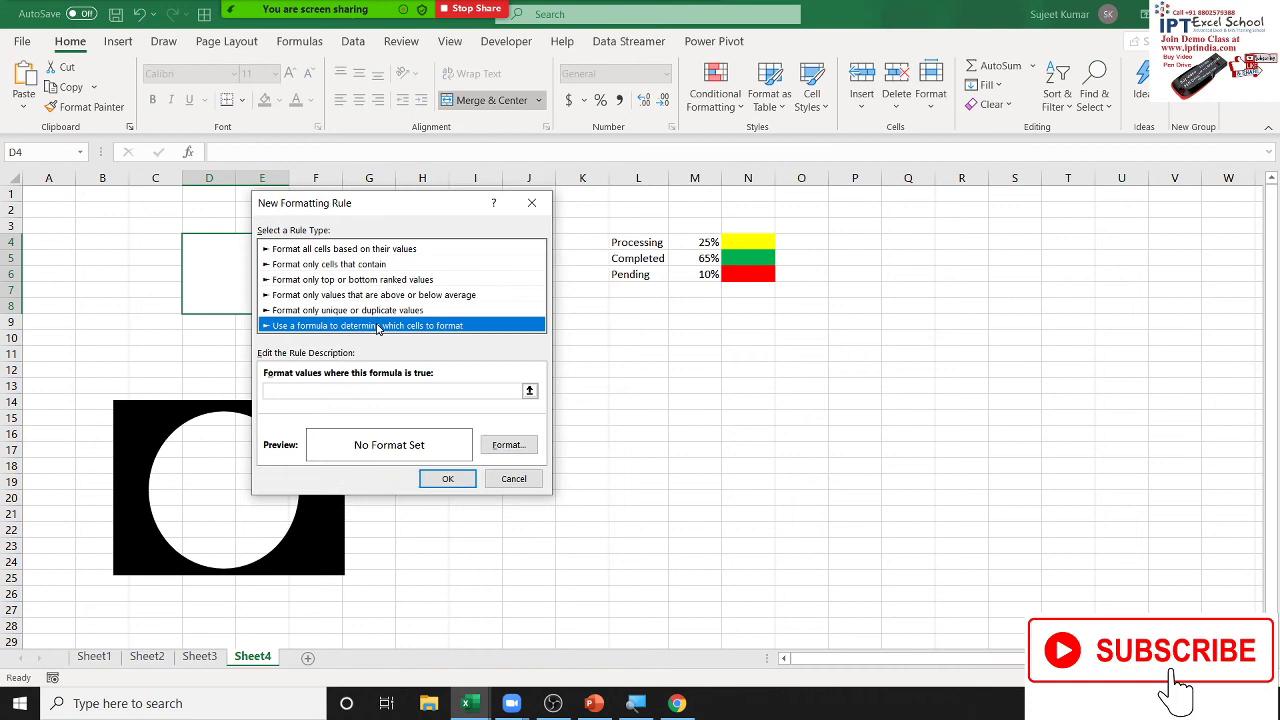
click(370, 392)
text(=)
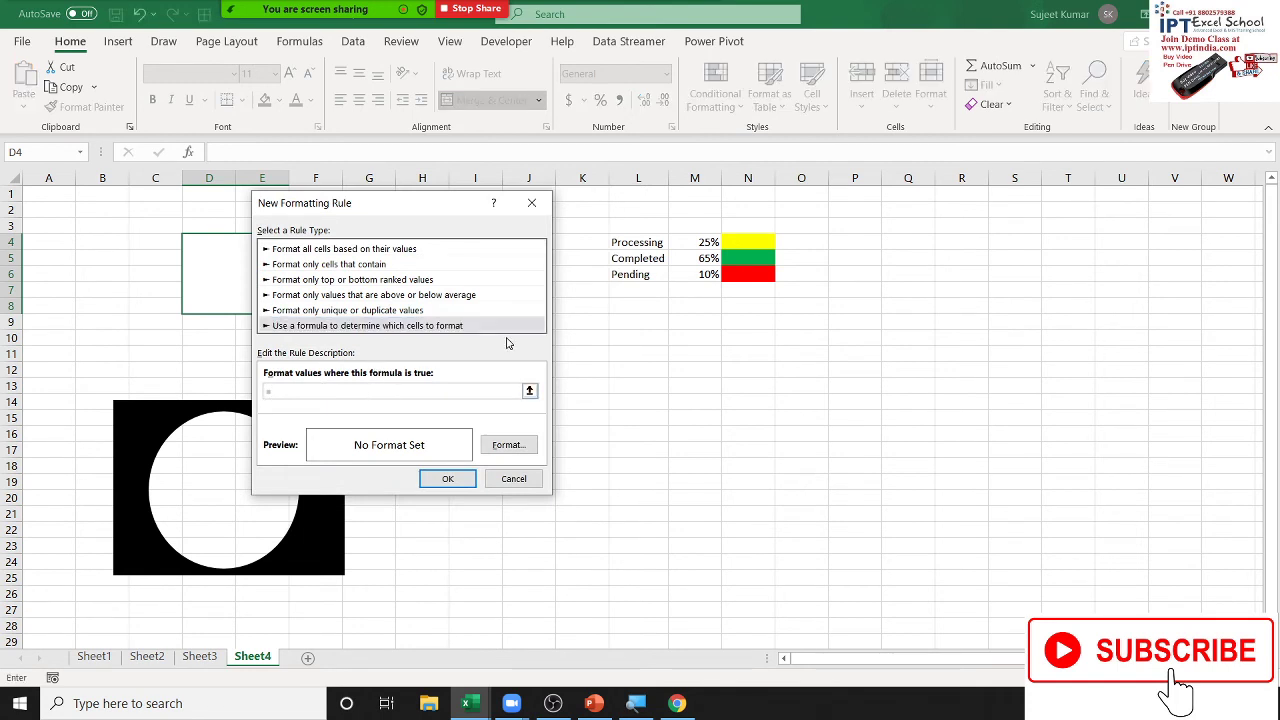
click(699, 258)
text(=max()
drag(690, 243, 672, 274)
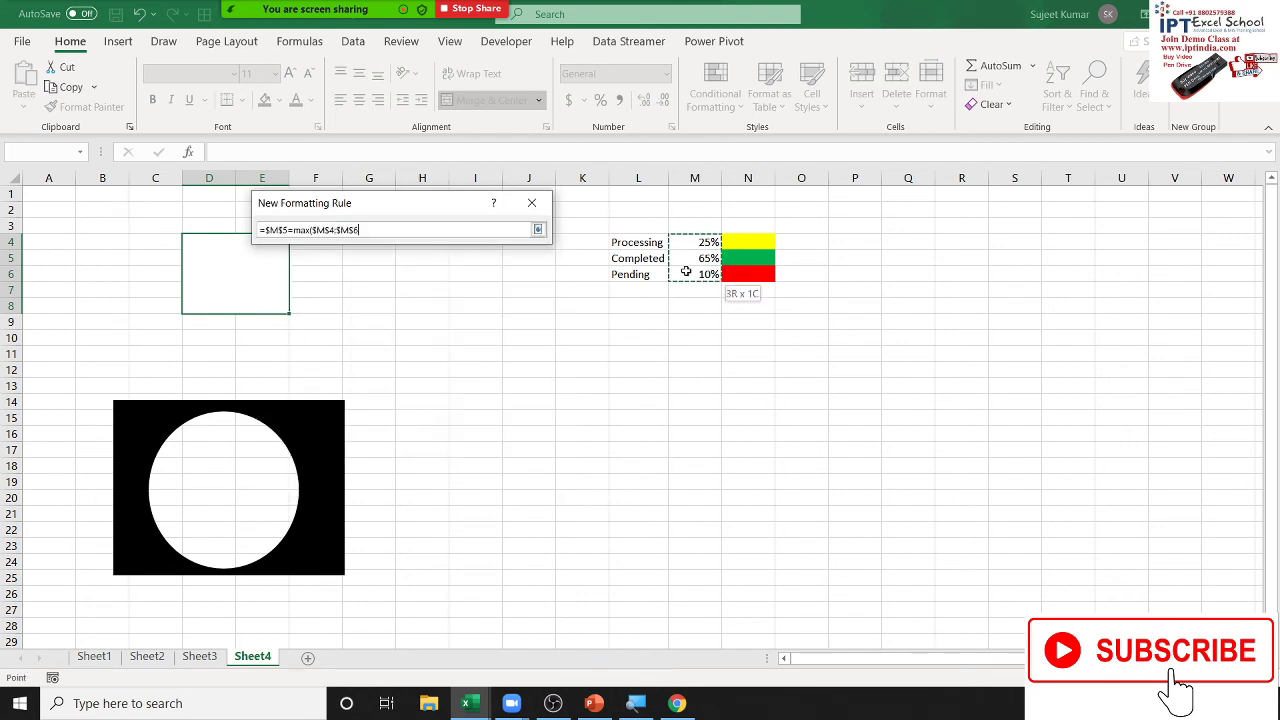
text())
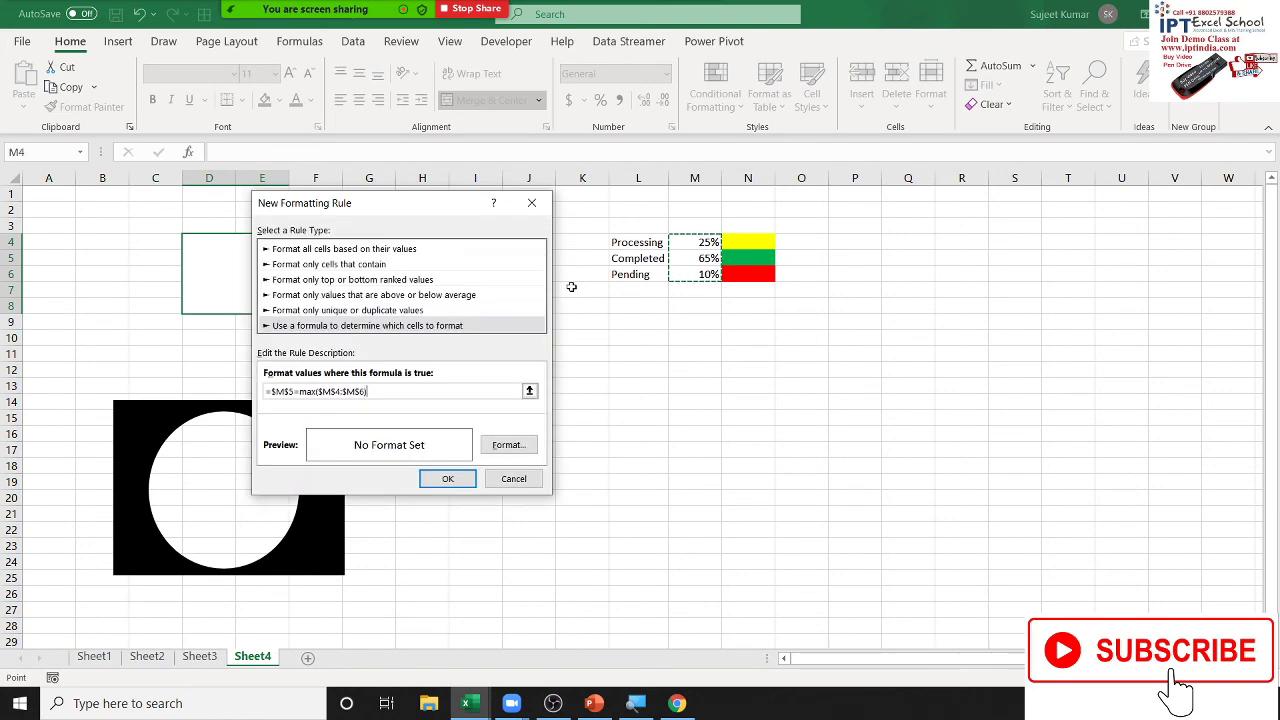
click(508, 446)
click(313, 306)
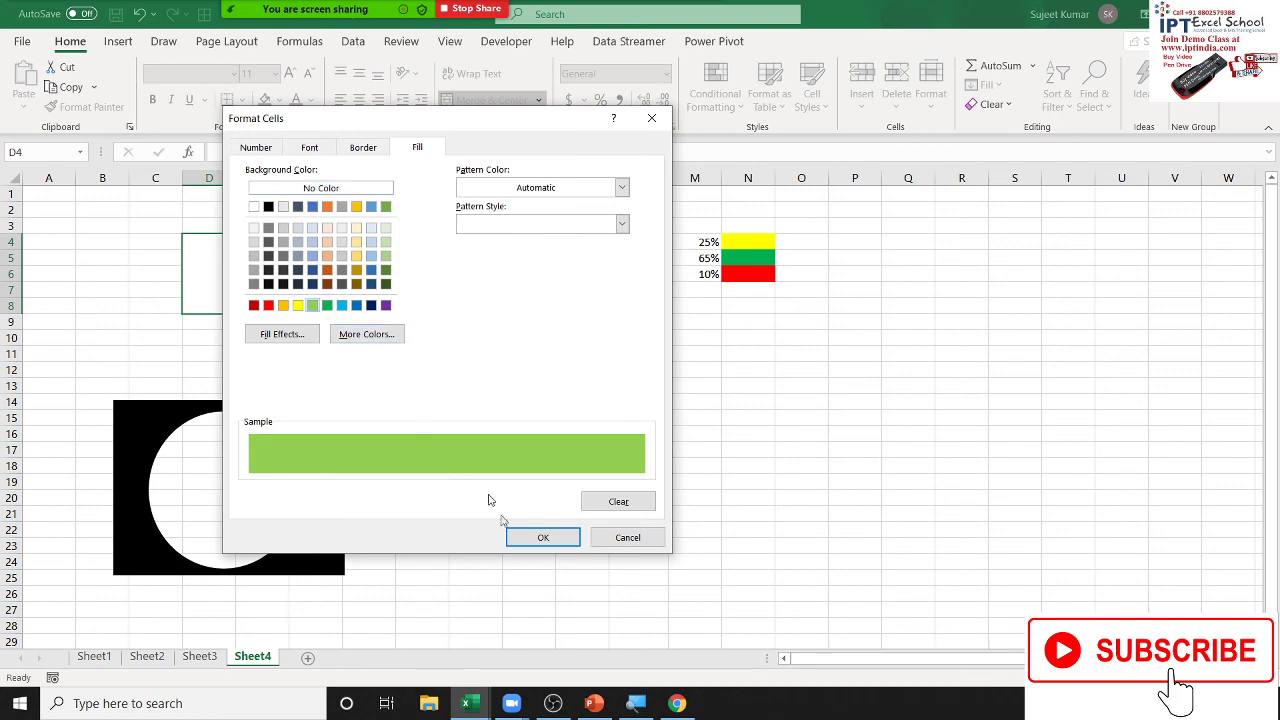
click(556, 538)
click(447, 476)
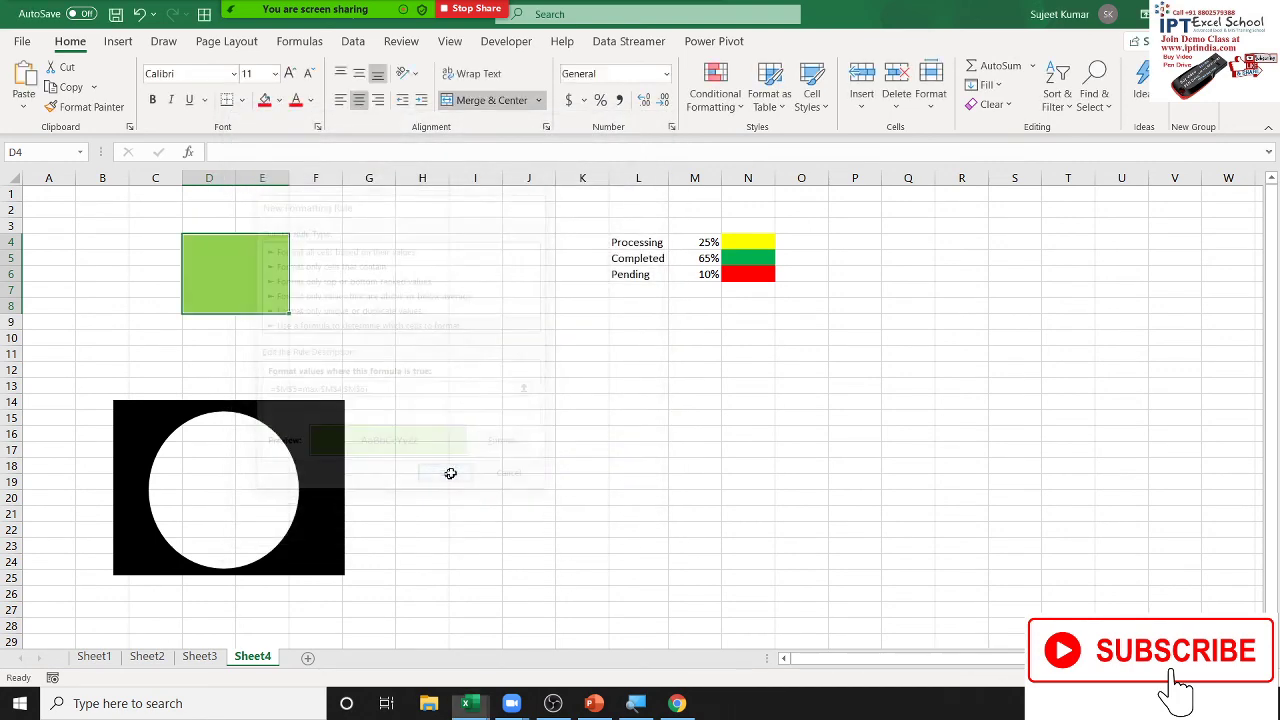
Start a third formula rule =$M$6=max($M$4:$M$6) for Pending.
click(727, 95)
mouse_move(760, 140)
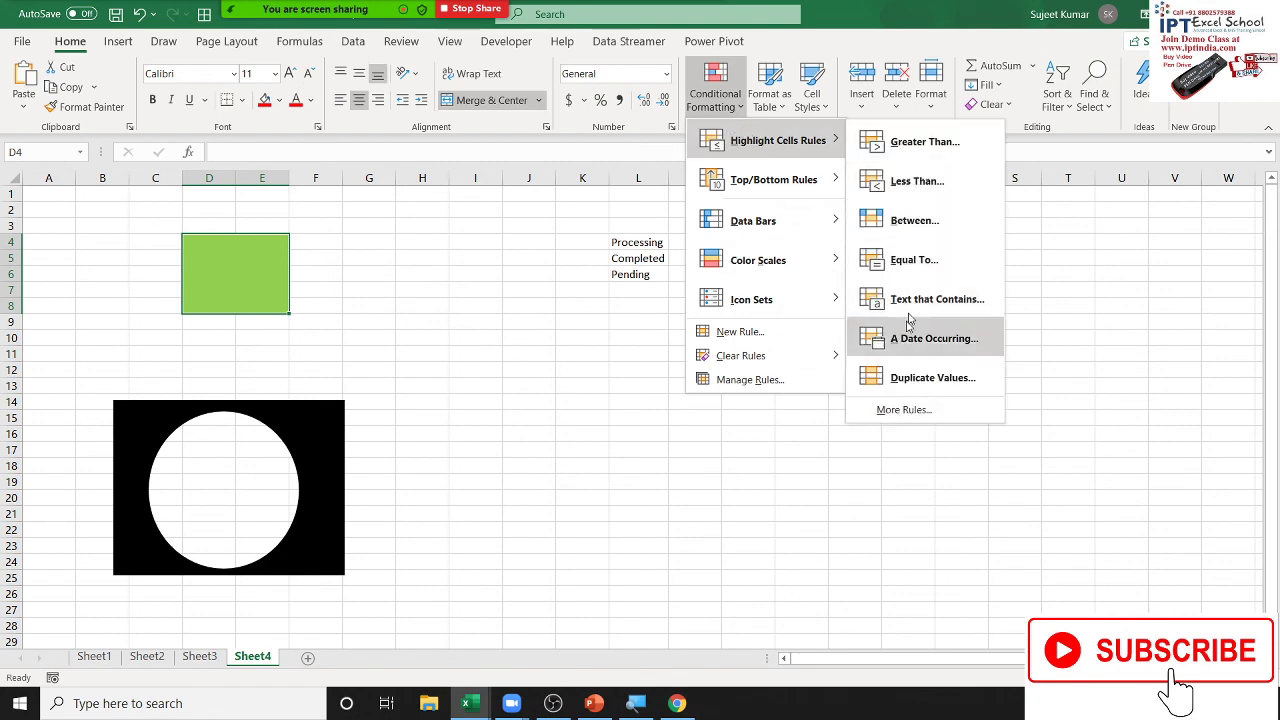
click(740, 331)
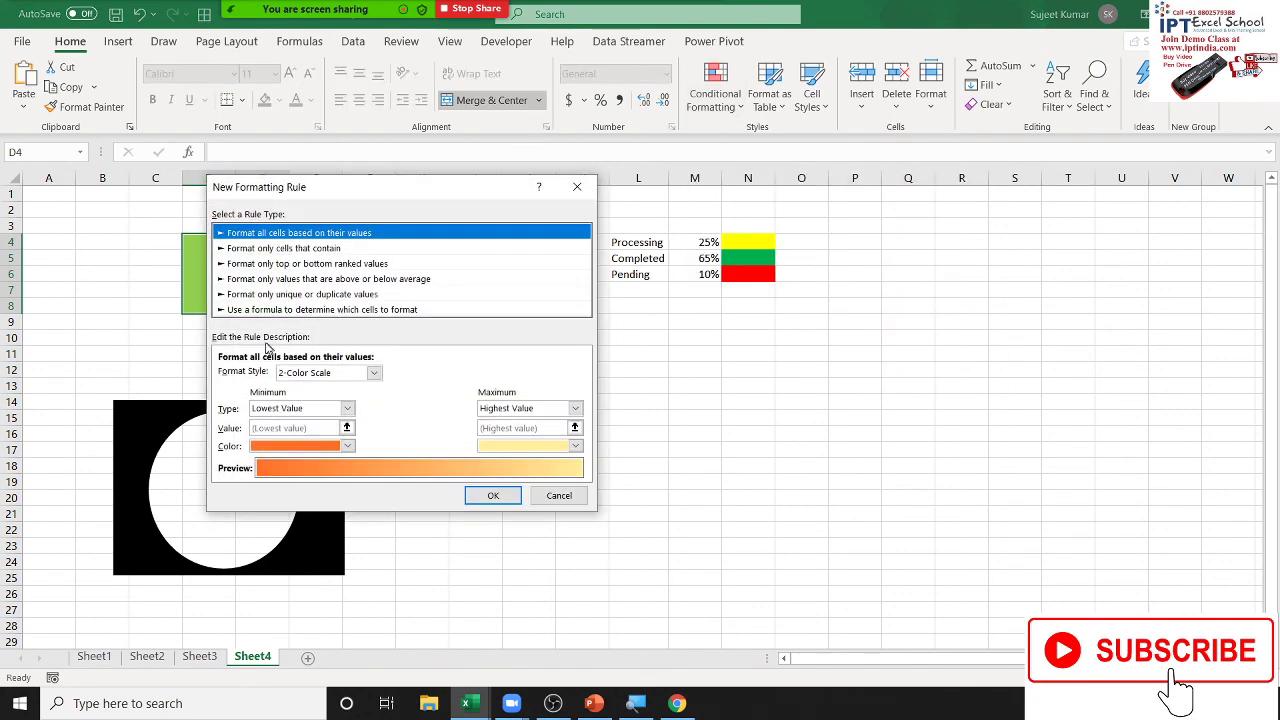
click(260, 309)
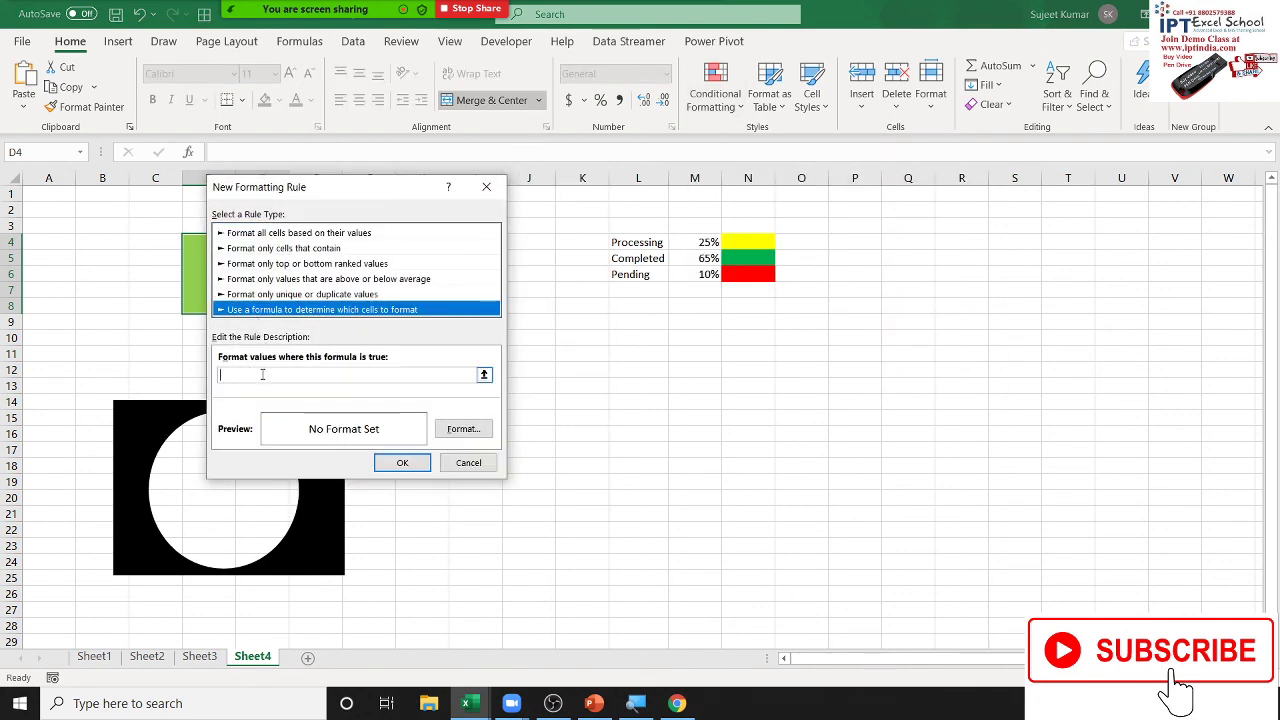
click(262, 373)
text(=)
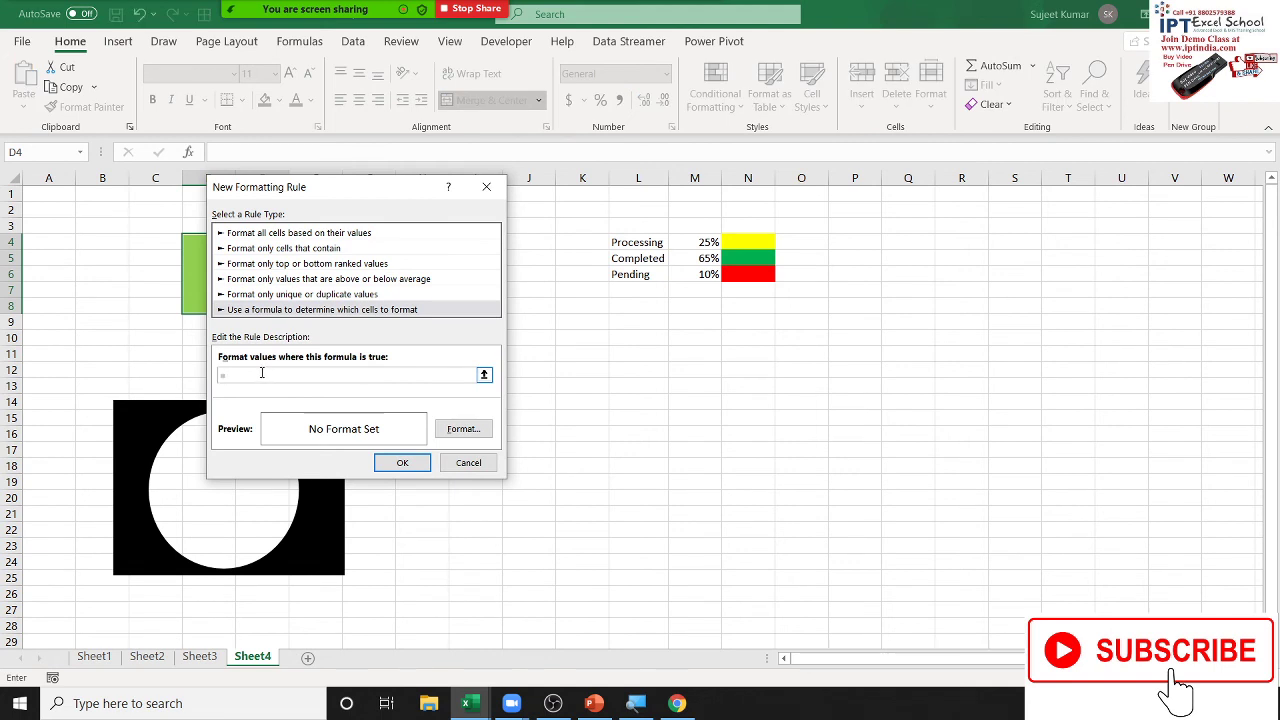
click(698, 275)
text(=)
click(681, 244)
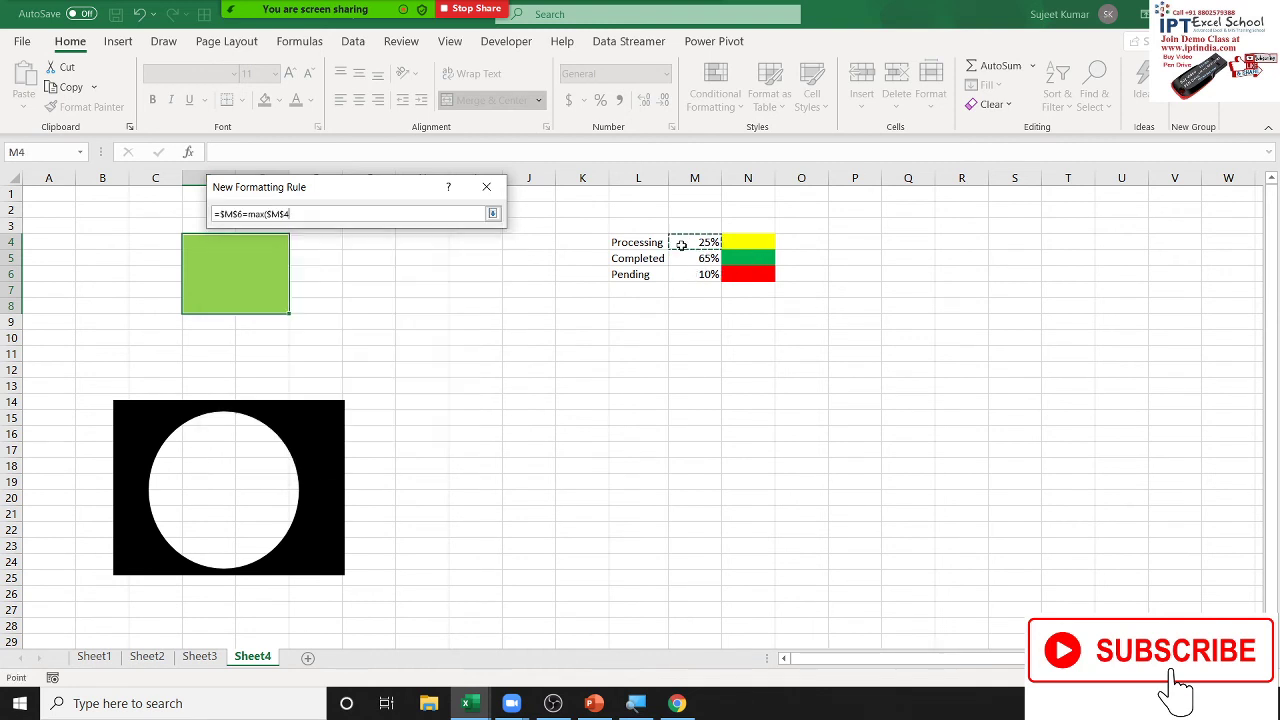
drag(681, 244, 685, 272)
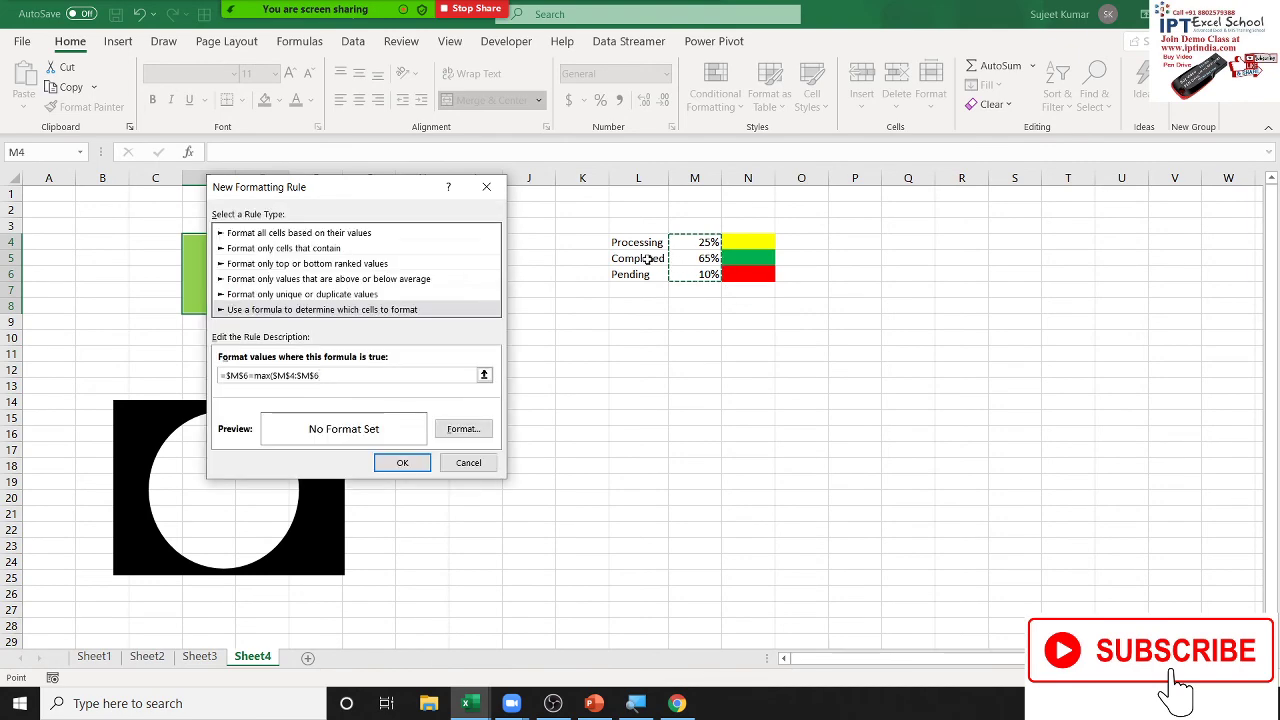
text())
Give the Pending rule a red fill and save it.
click(462, 428)
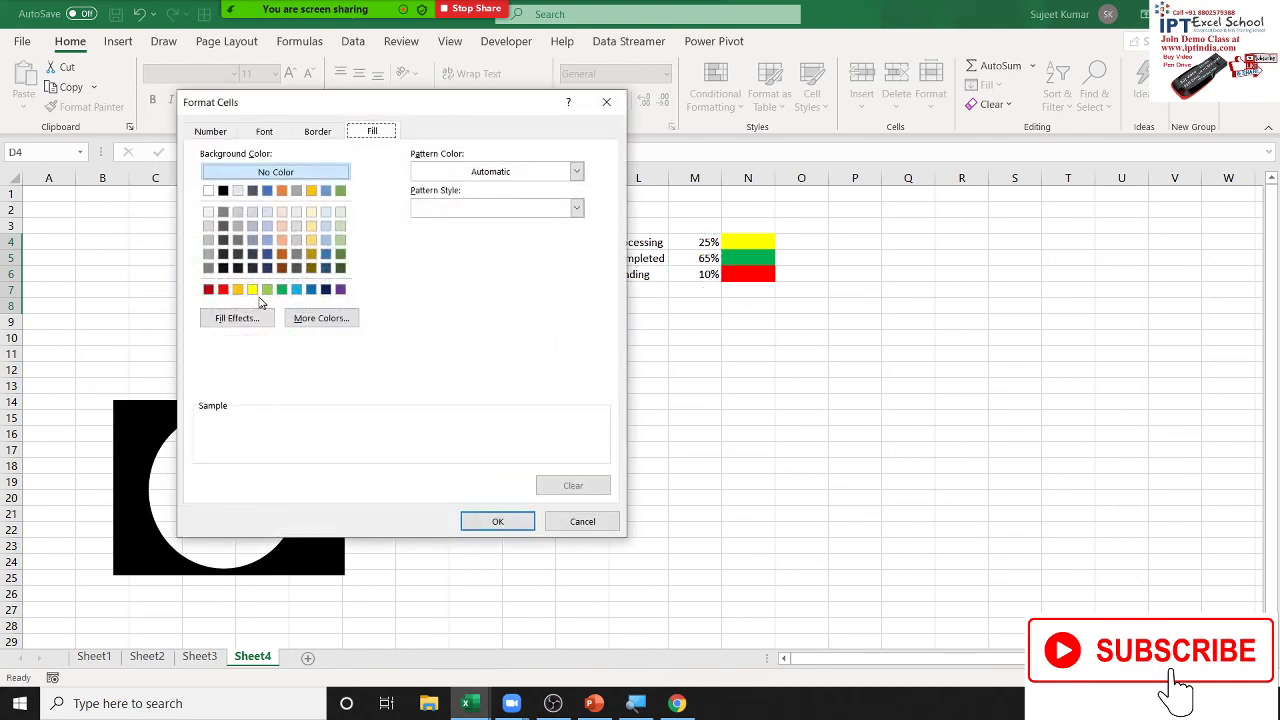
click(223, 289)
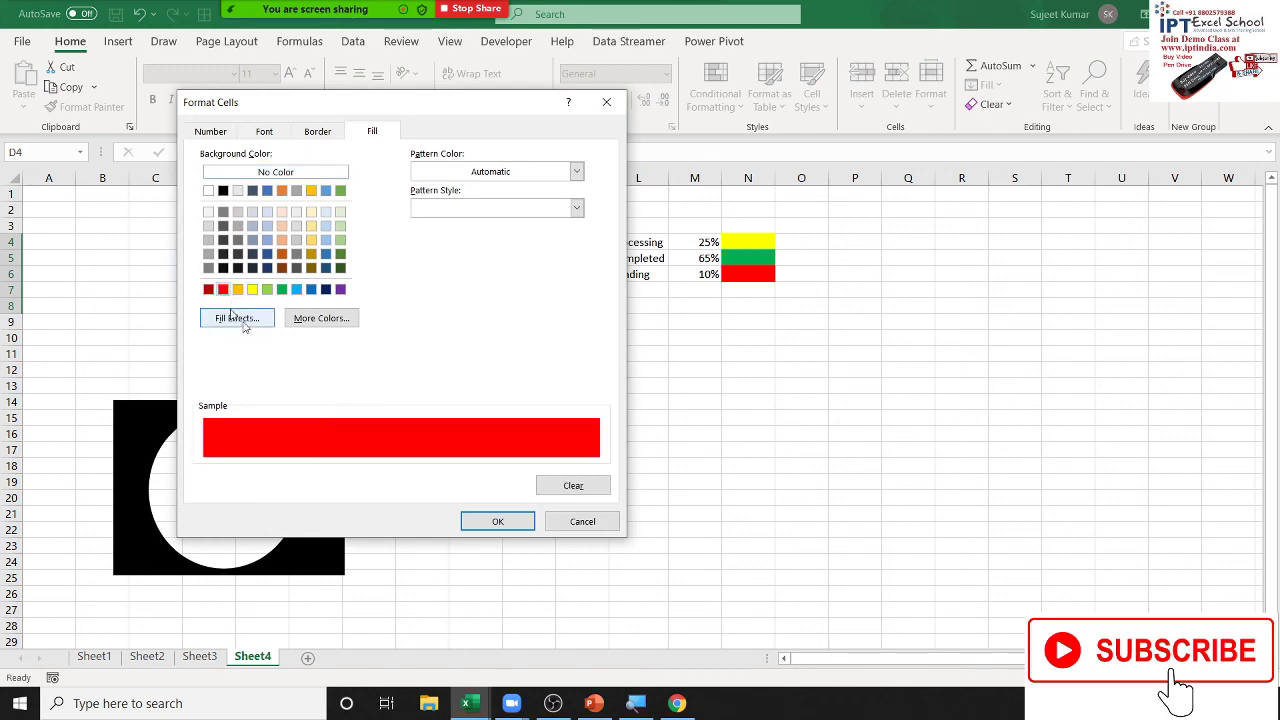
click(486, 516)
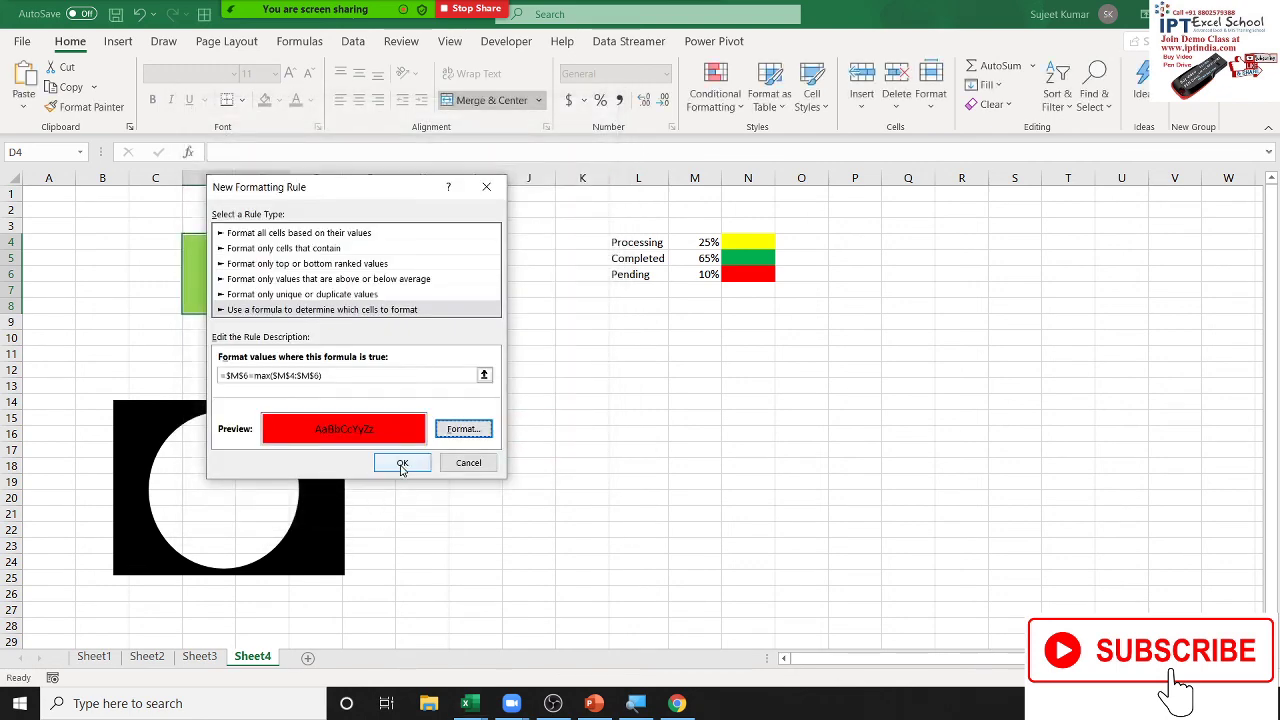
click(402, 465)
click(537, 432)
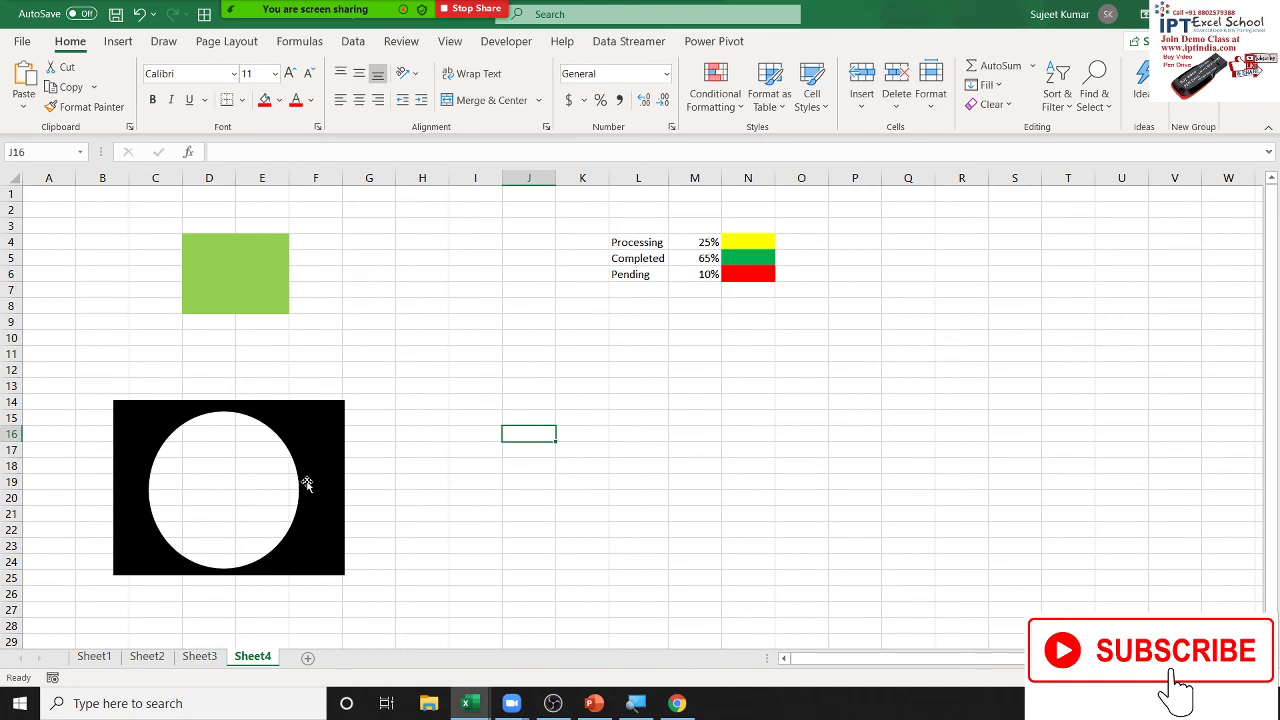
Move the black freeform frame over the green cell block and resize it to fit.
drag(307, 484, 312, 264)
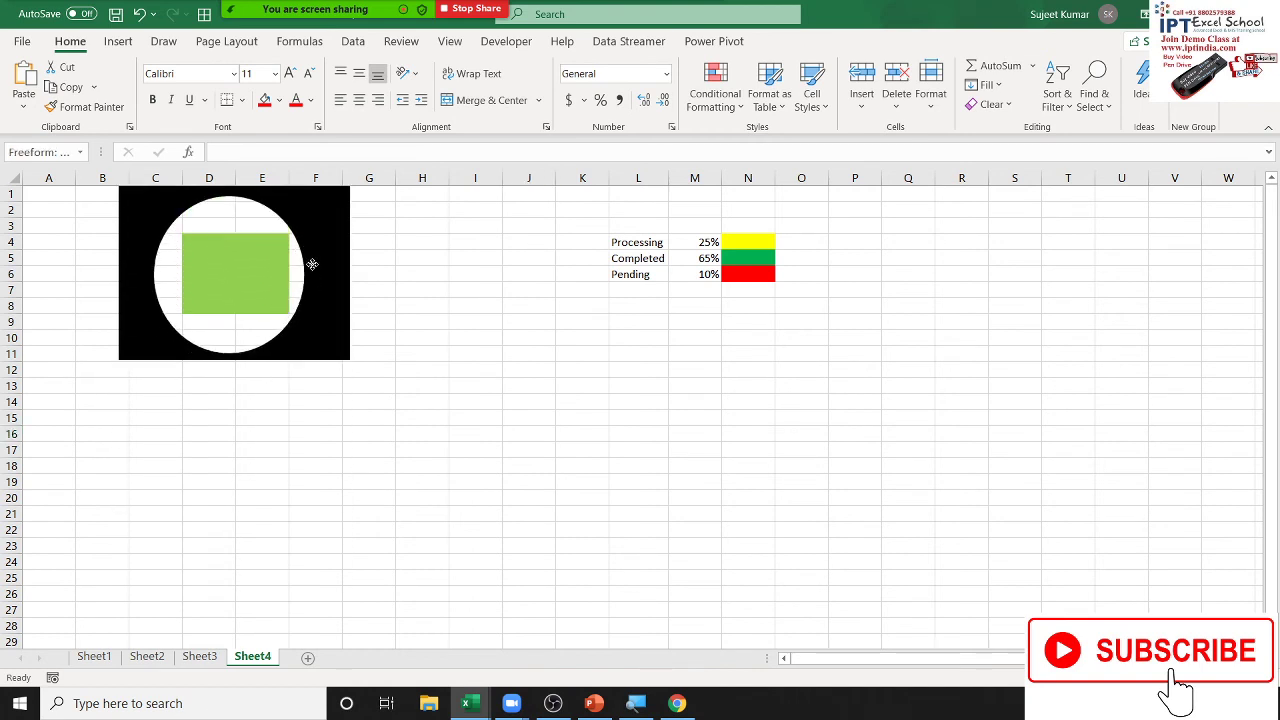
mouse_move(350, 359)
mouse_down()
mouse_move(288, 317)
mouse_move(303, 320)
mouse_up()
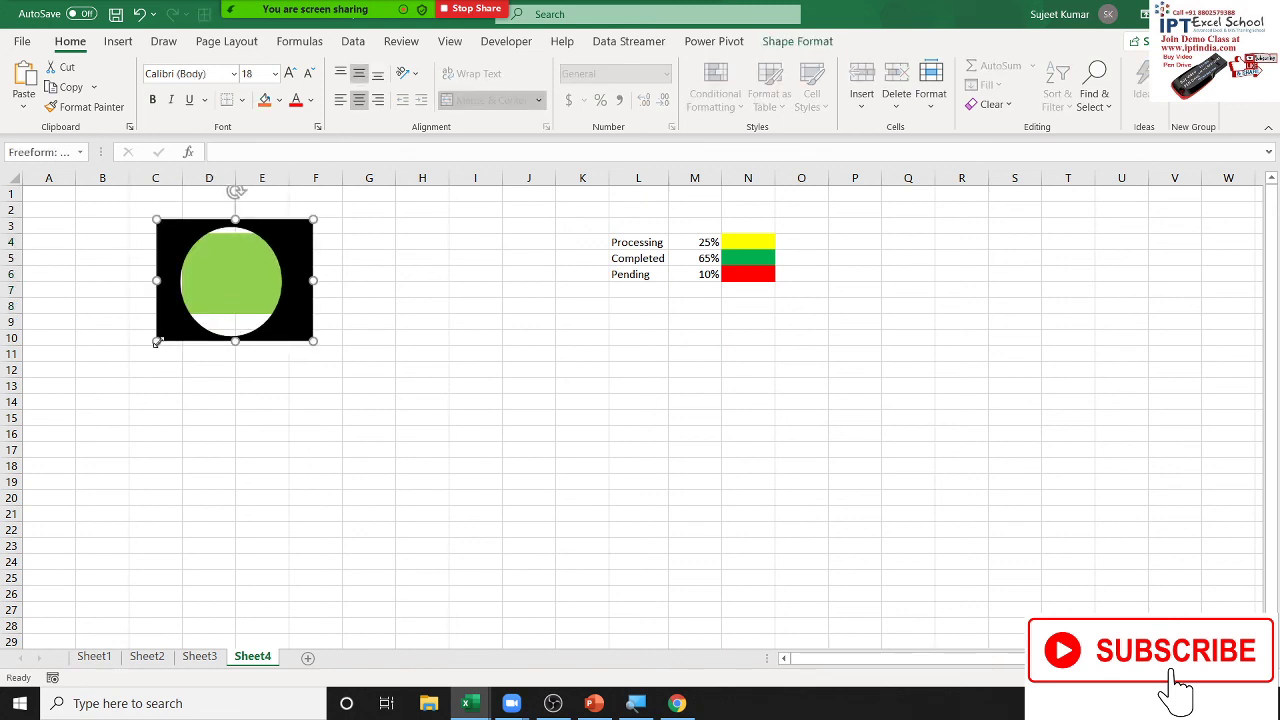
drag(157, 342, 189, 297)
drag(305, 260, 293, 272)
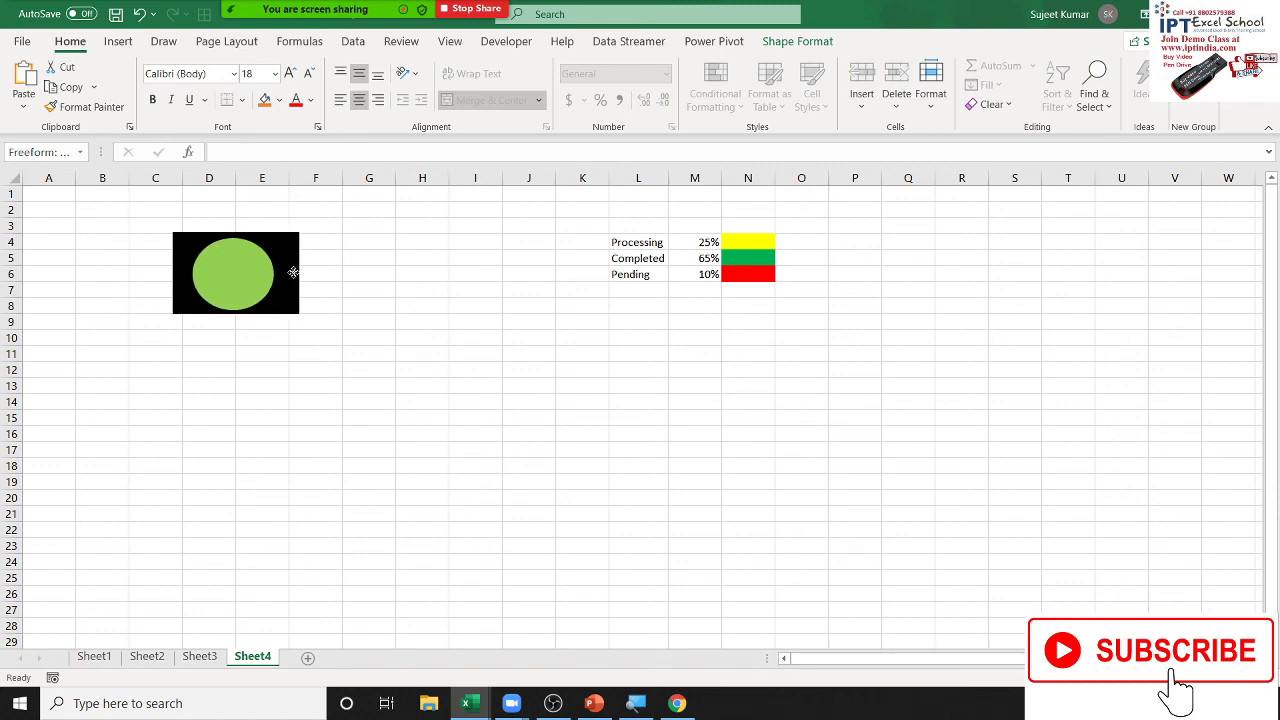
click(421, 320)
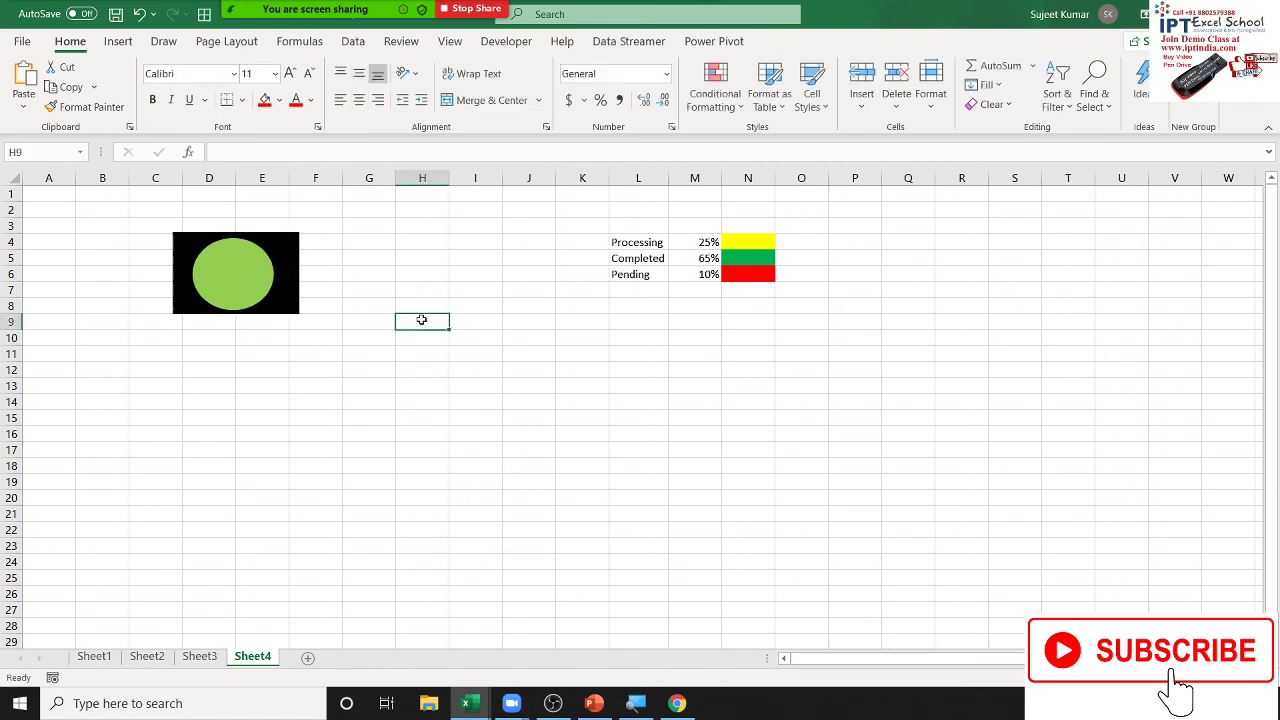
click(290, 295)
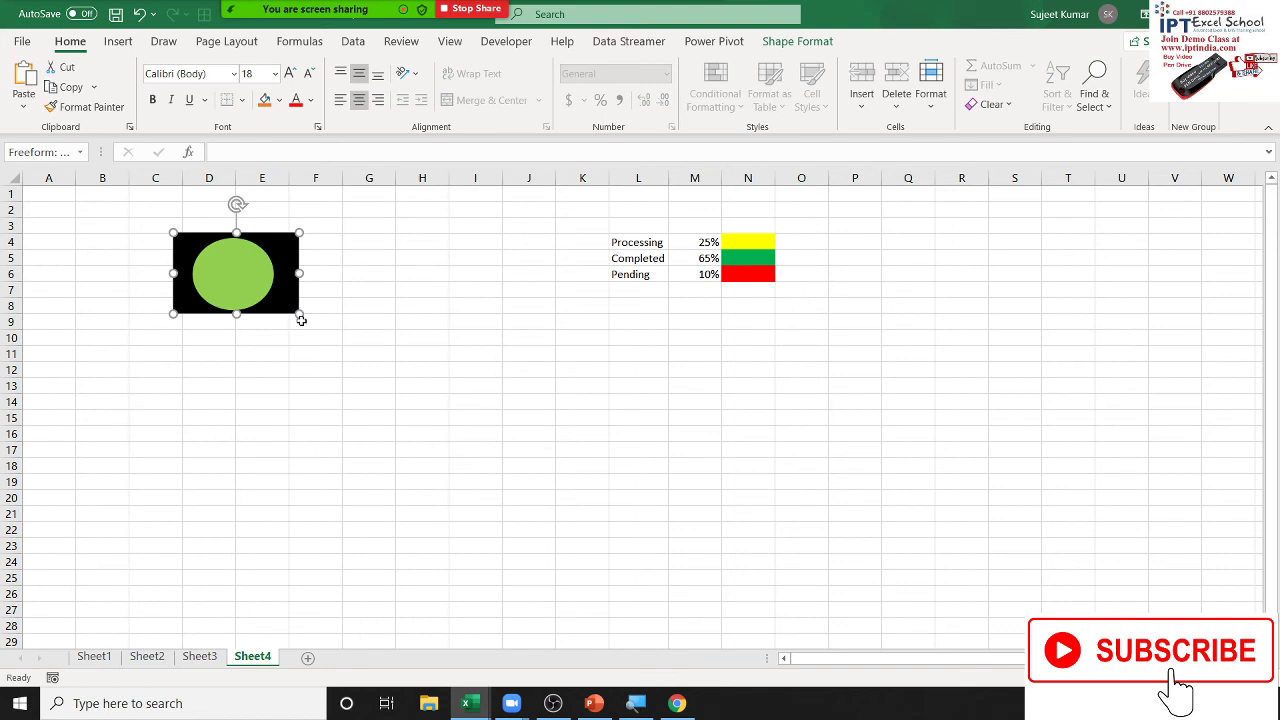
Apply the Preset 2 bevelled 3-D shape effect to the black frame.
click(790, 41)
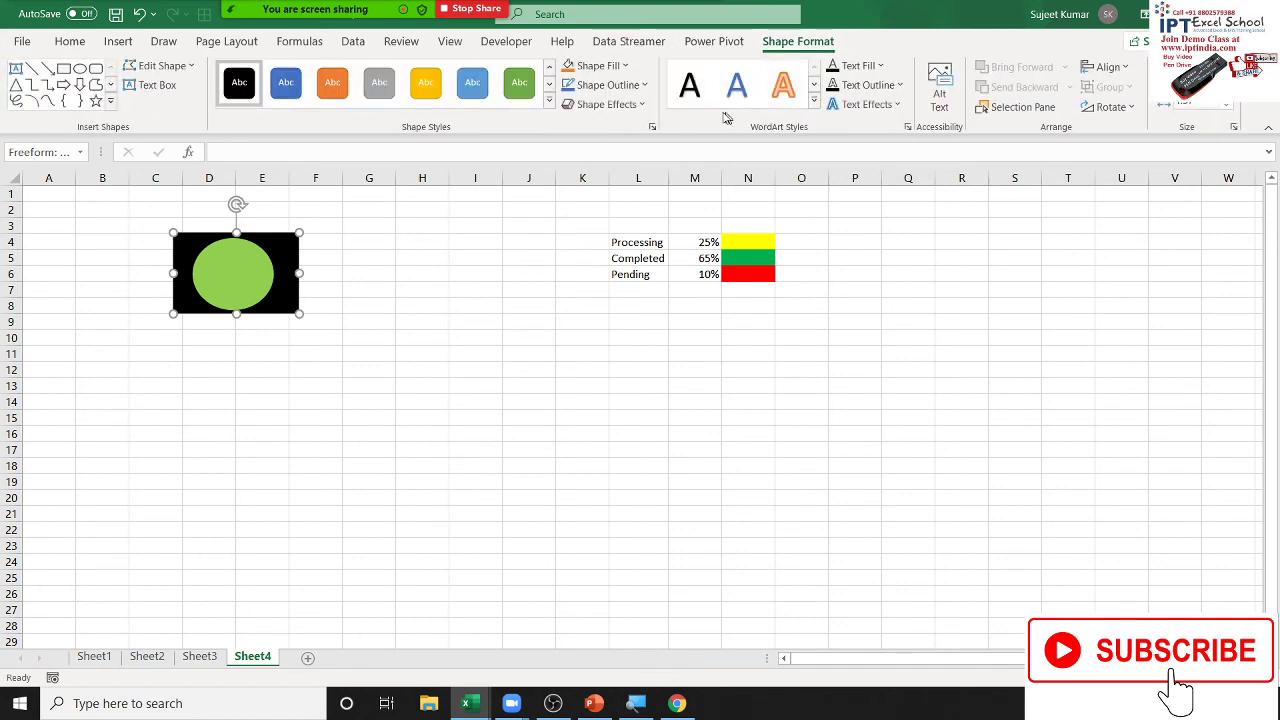
click(628, 106)
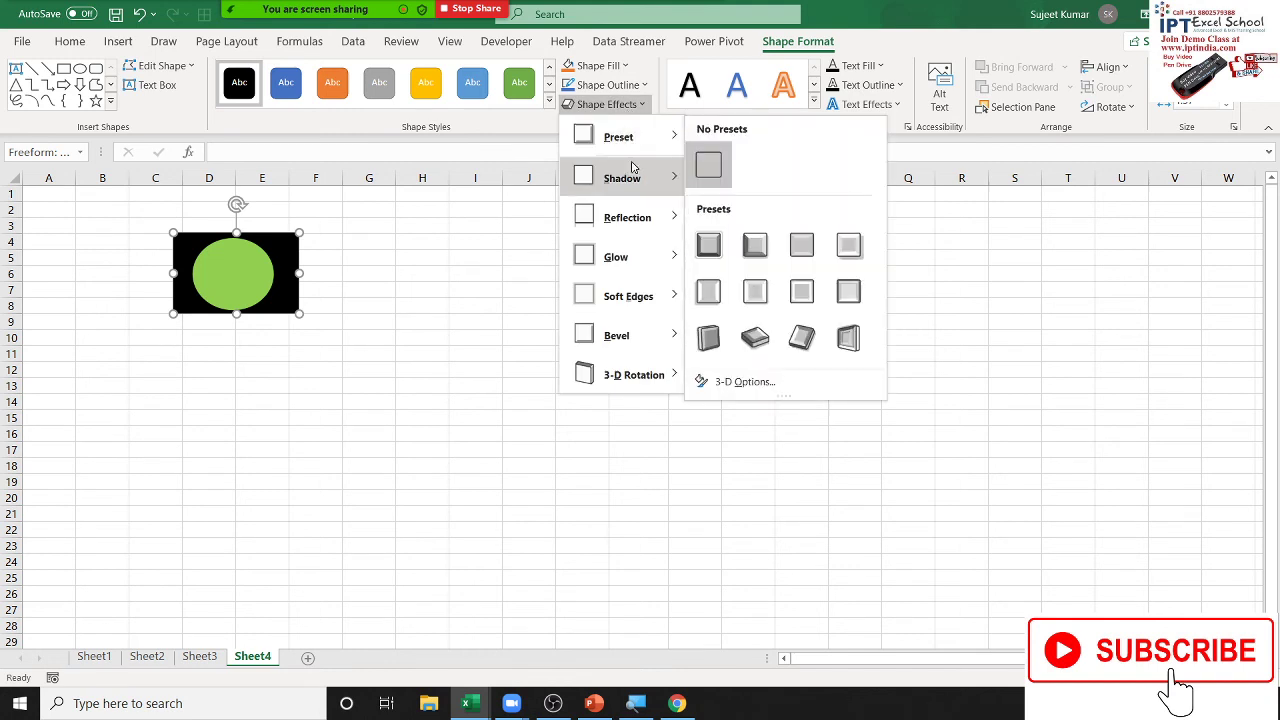
mouse_move(636, 140)
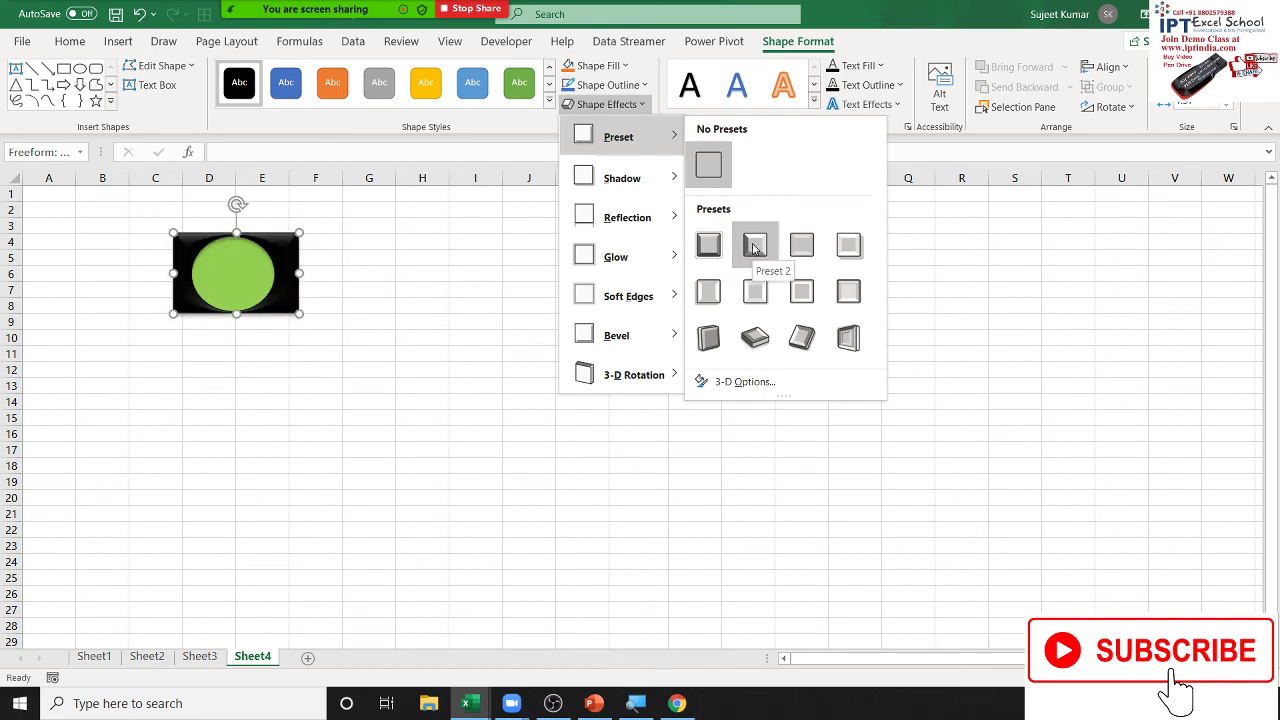
click(754, 248)
click(410, 350)
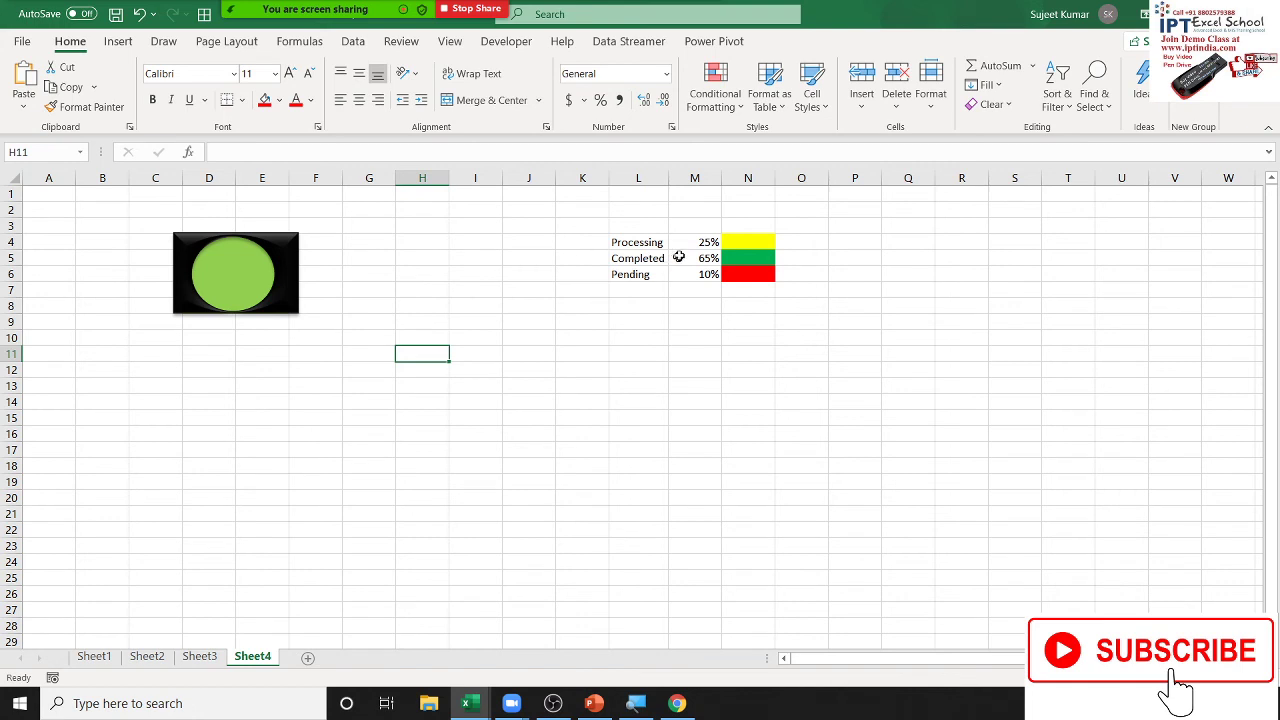
Enter 10% for Completed in M5 and 45% for Pending in M6, turning the circle red.
click(682, 245)
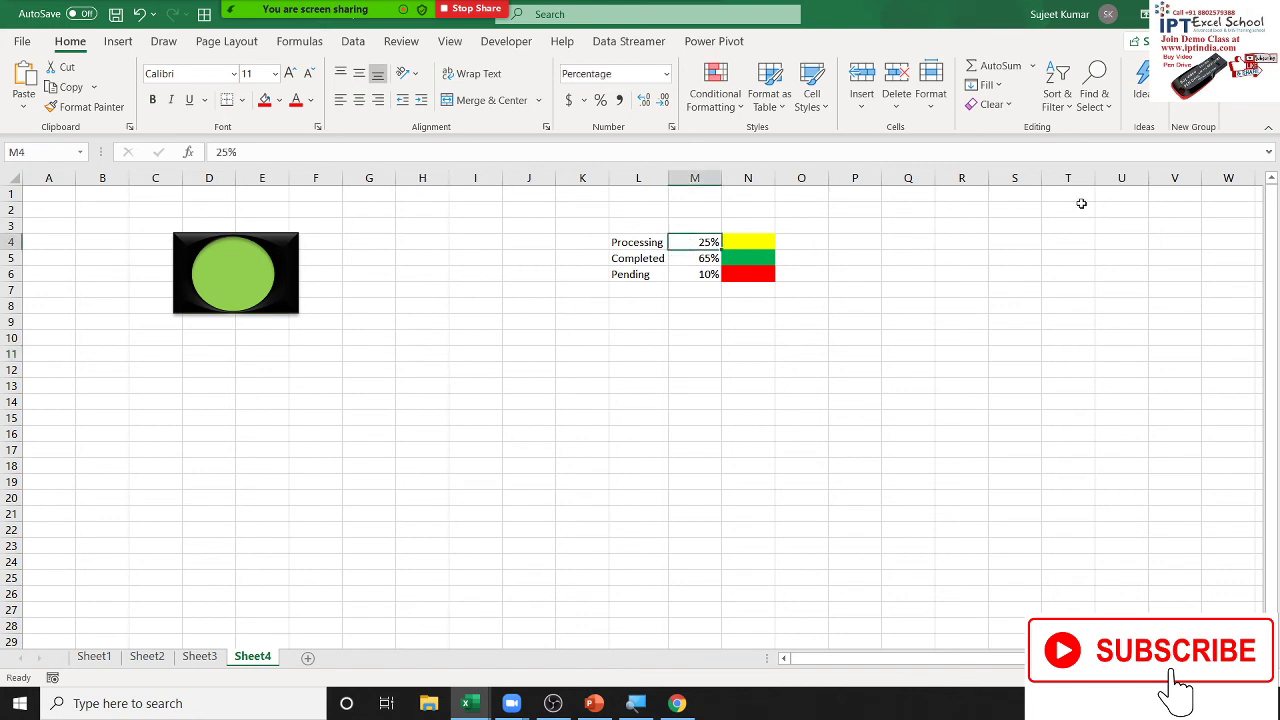
key(Down)
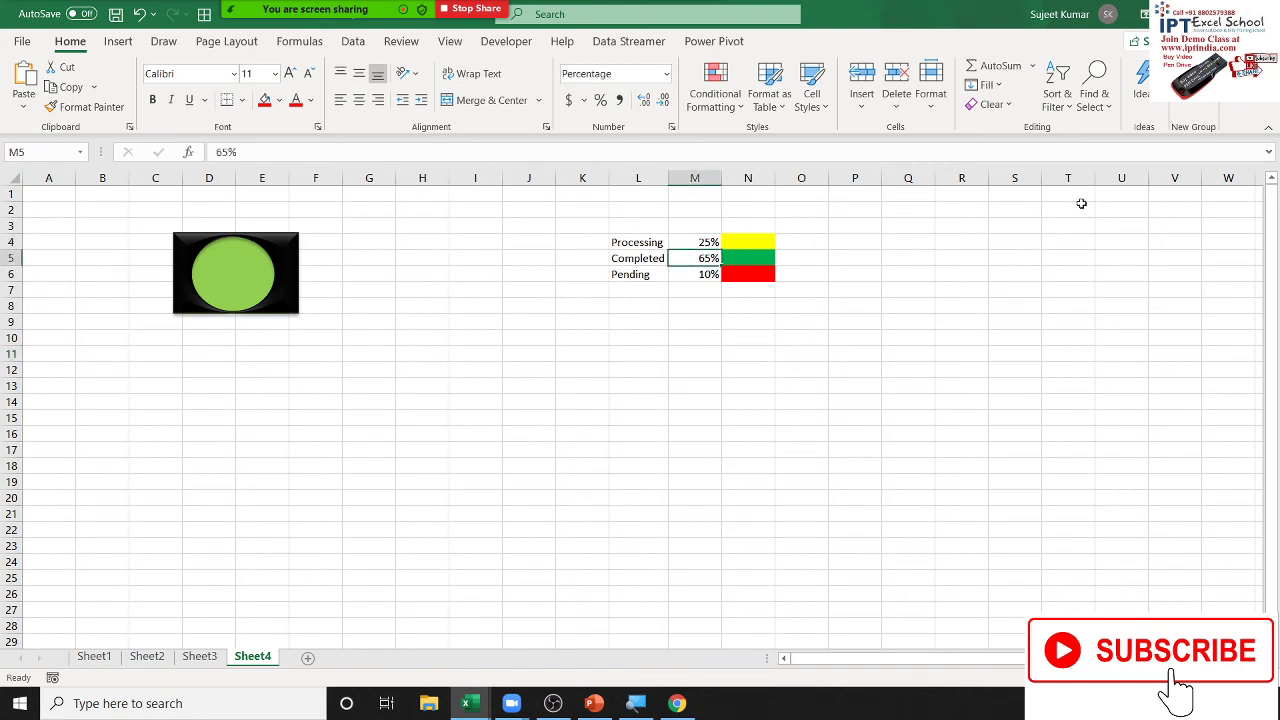
text(10)
key(Return)
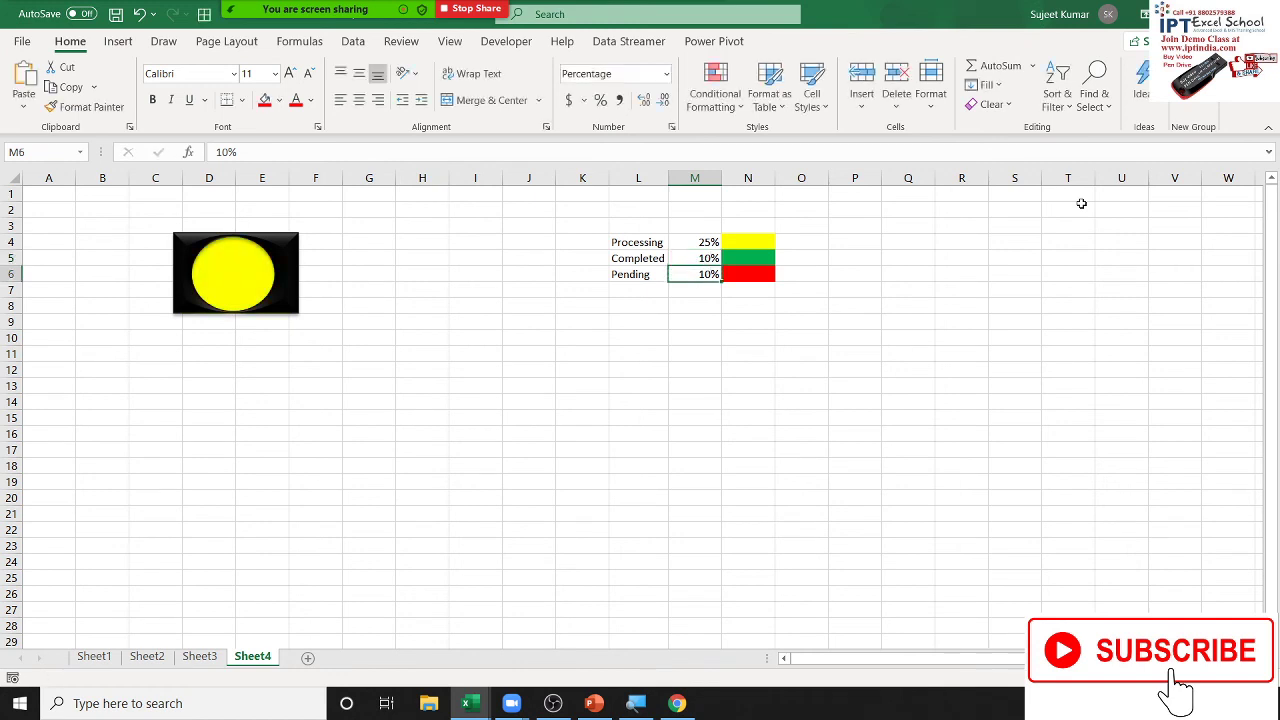
key(Up)
key(Up)
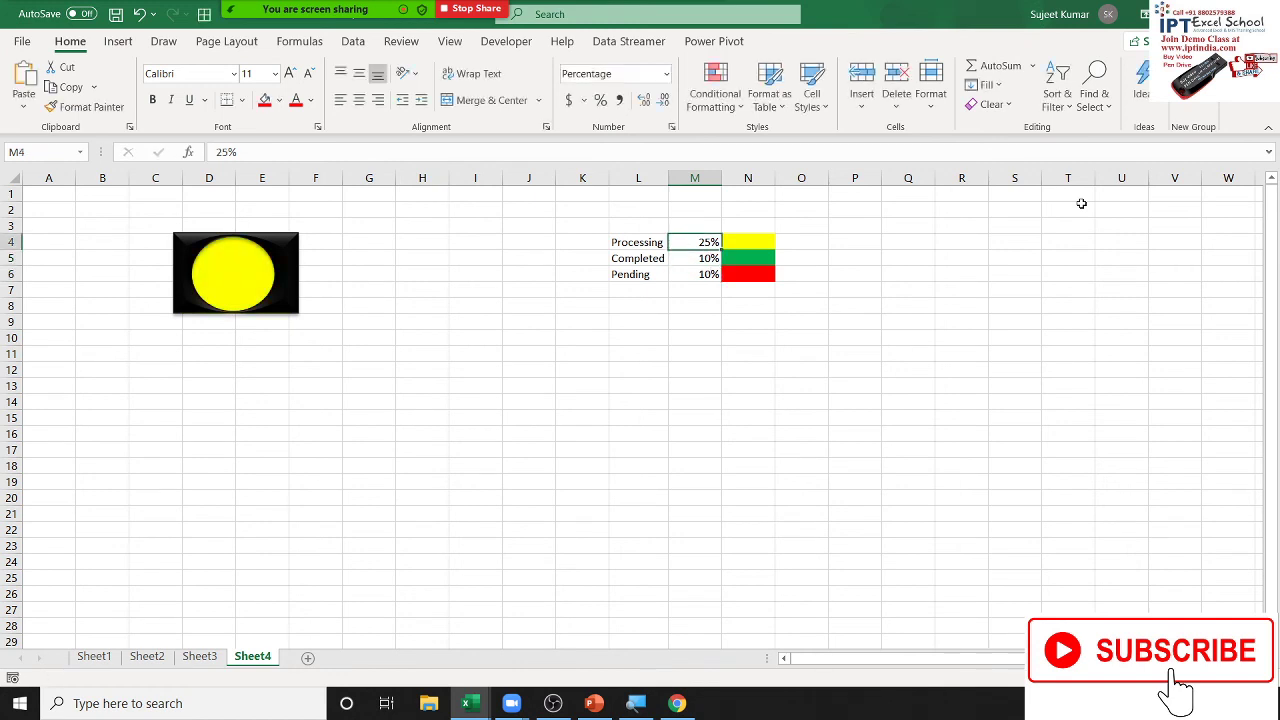
key(Down)
key(Down)
text(45)
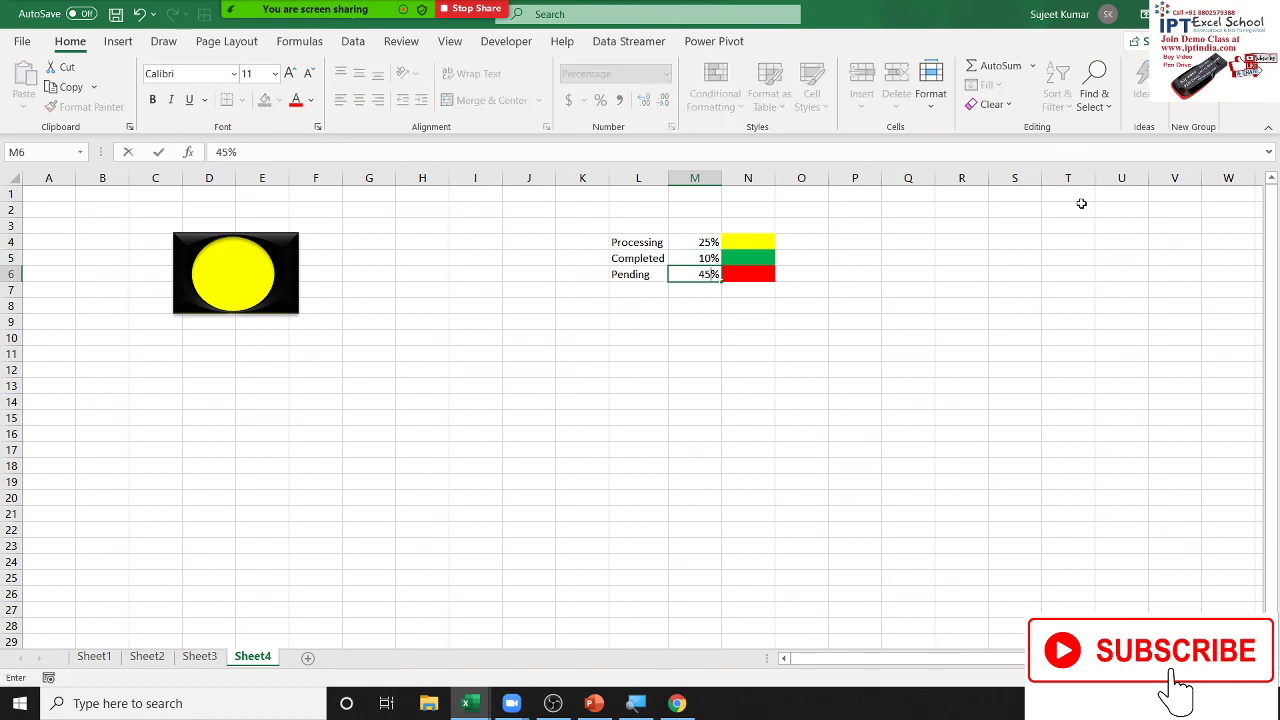
key(Return)
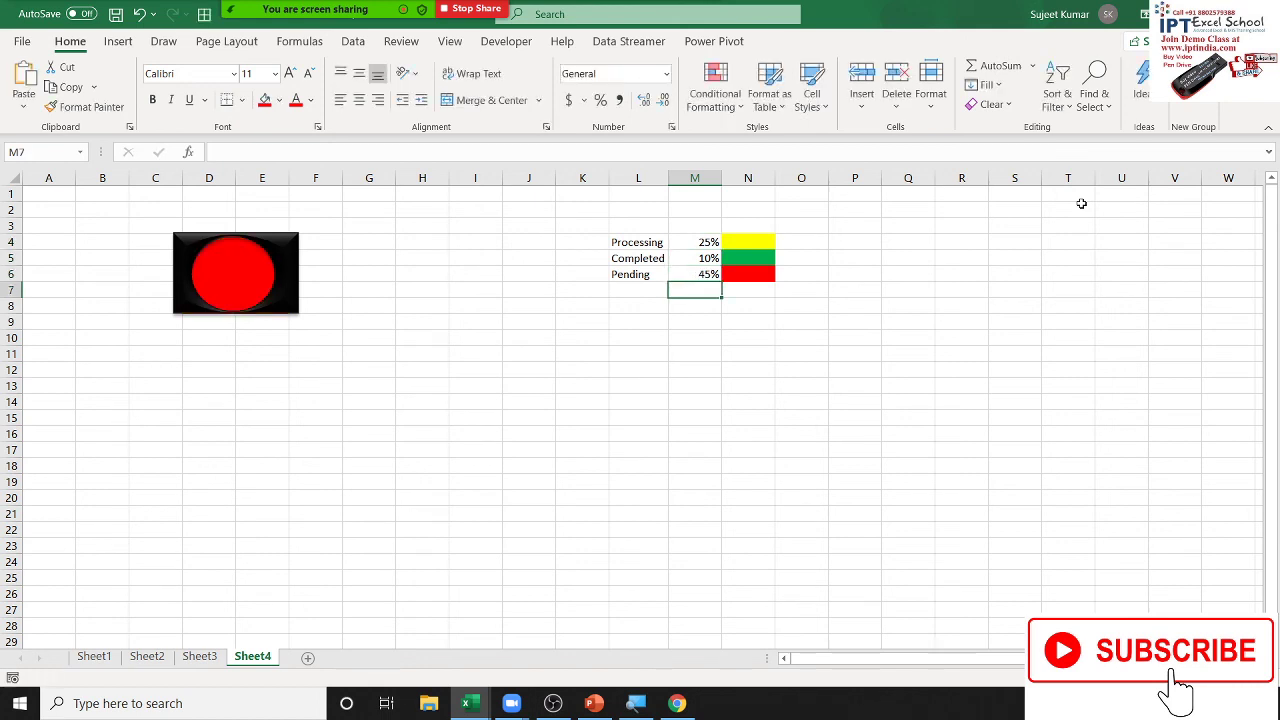
key(Up)
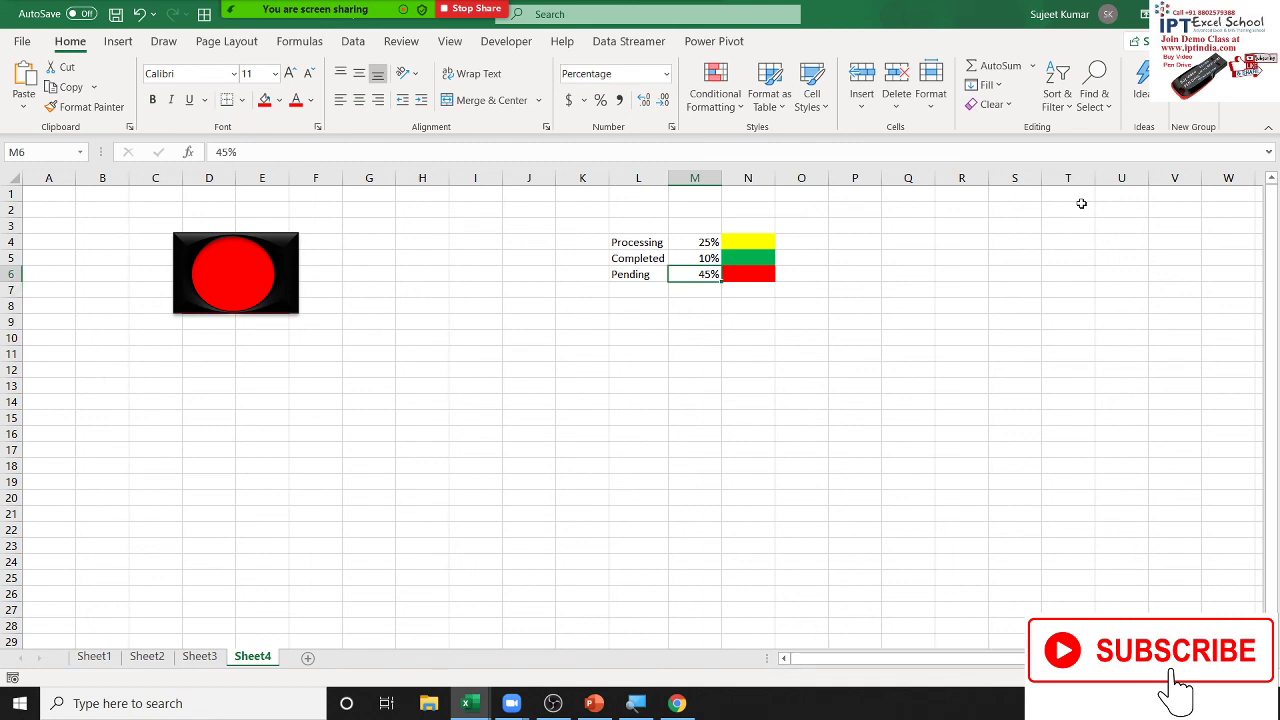
key(Up)
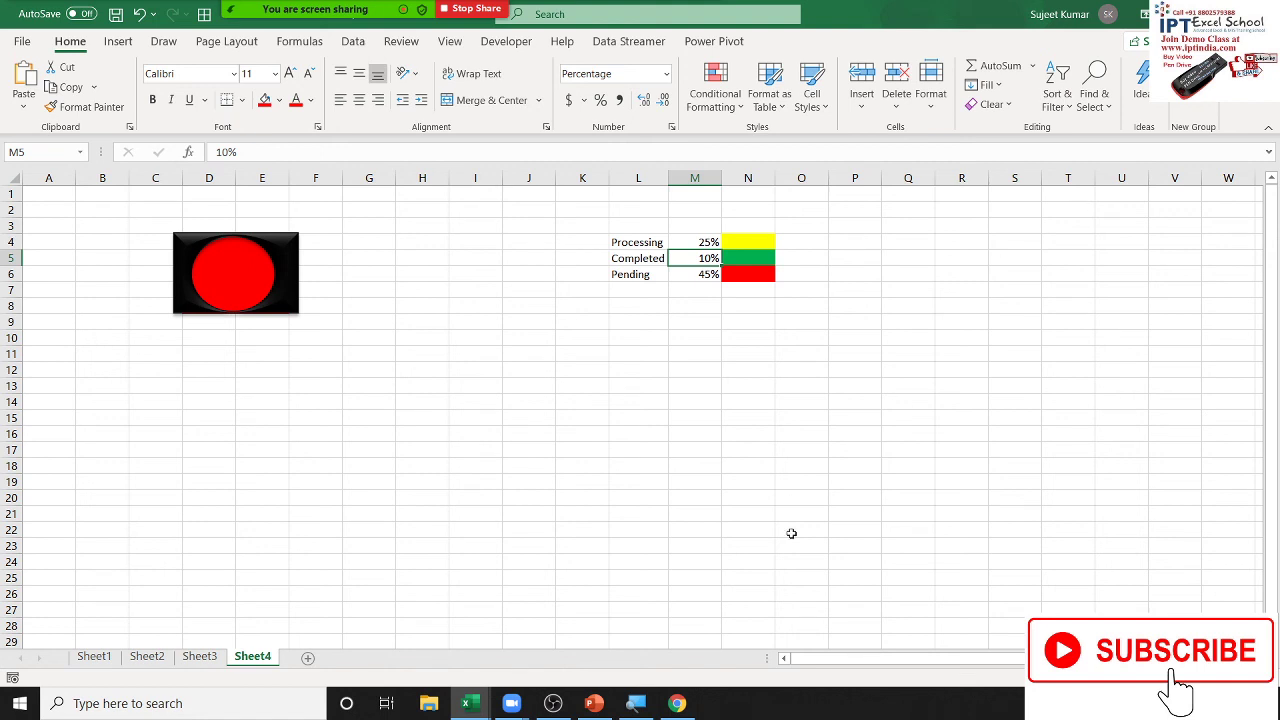
Insert a blank Sheet5, then go back to Sheet4 and select an empty cell.
click(307, 660)
click(263, 660)
click(1161, 240)
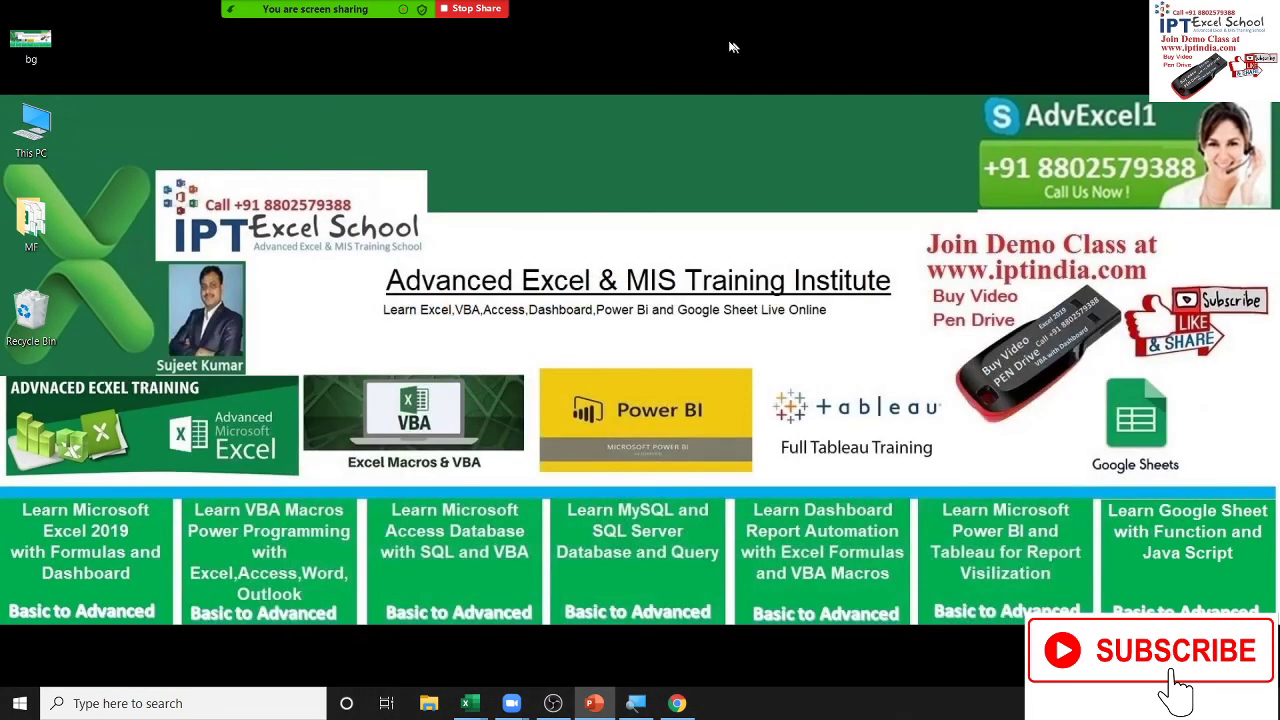
Minimise PowerPoint so the Windows desktop is visible.
mouse_move(300, 10)
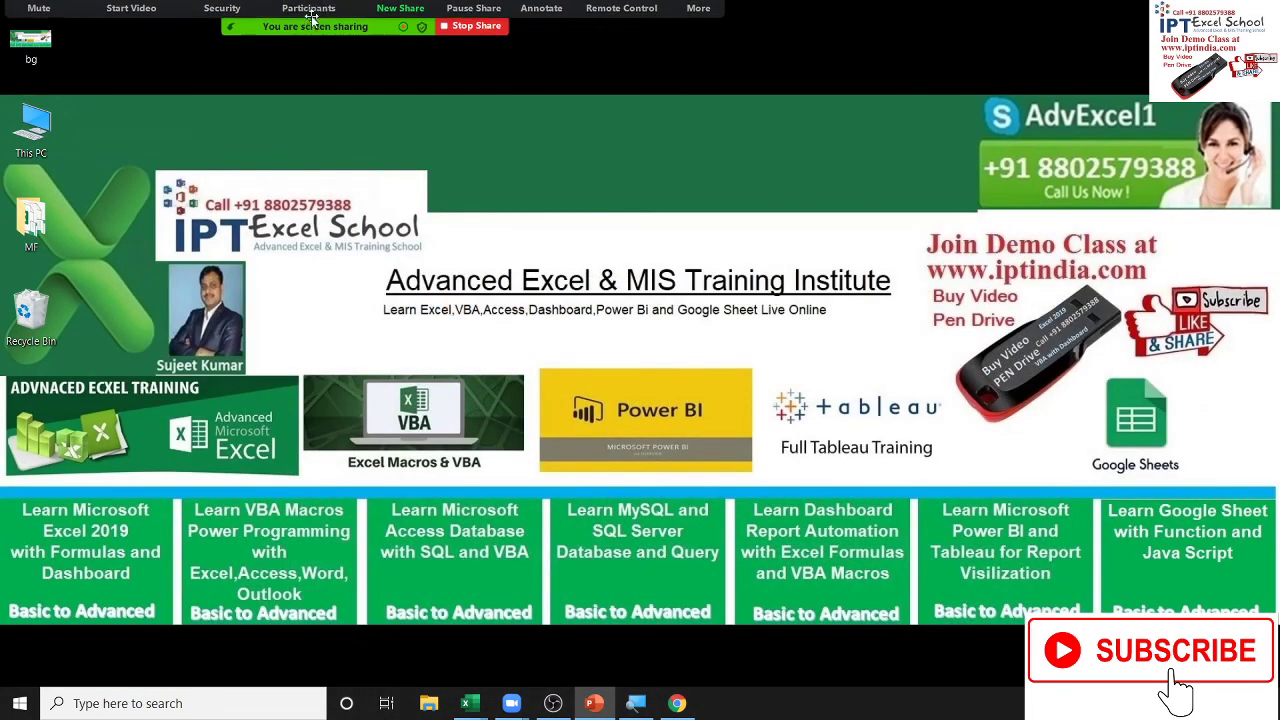